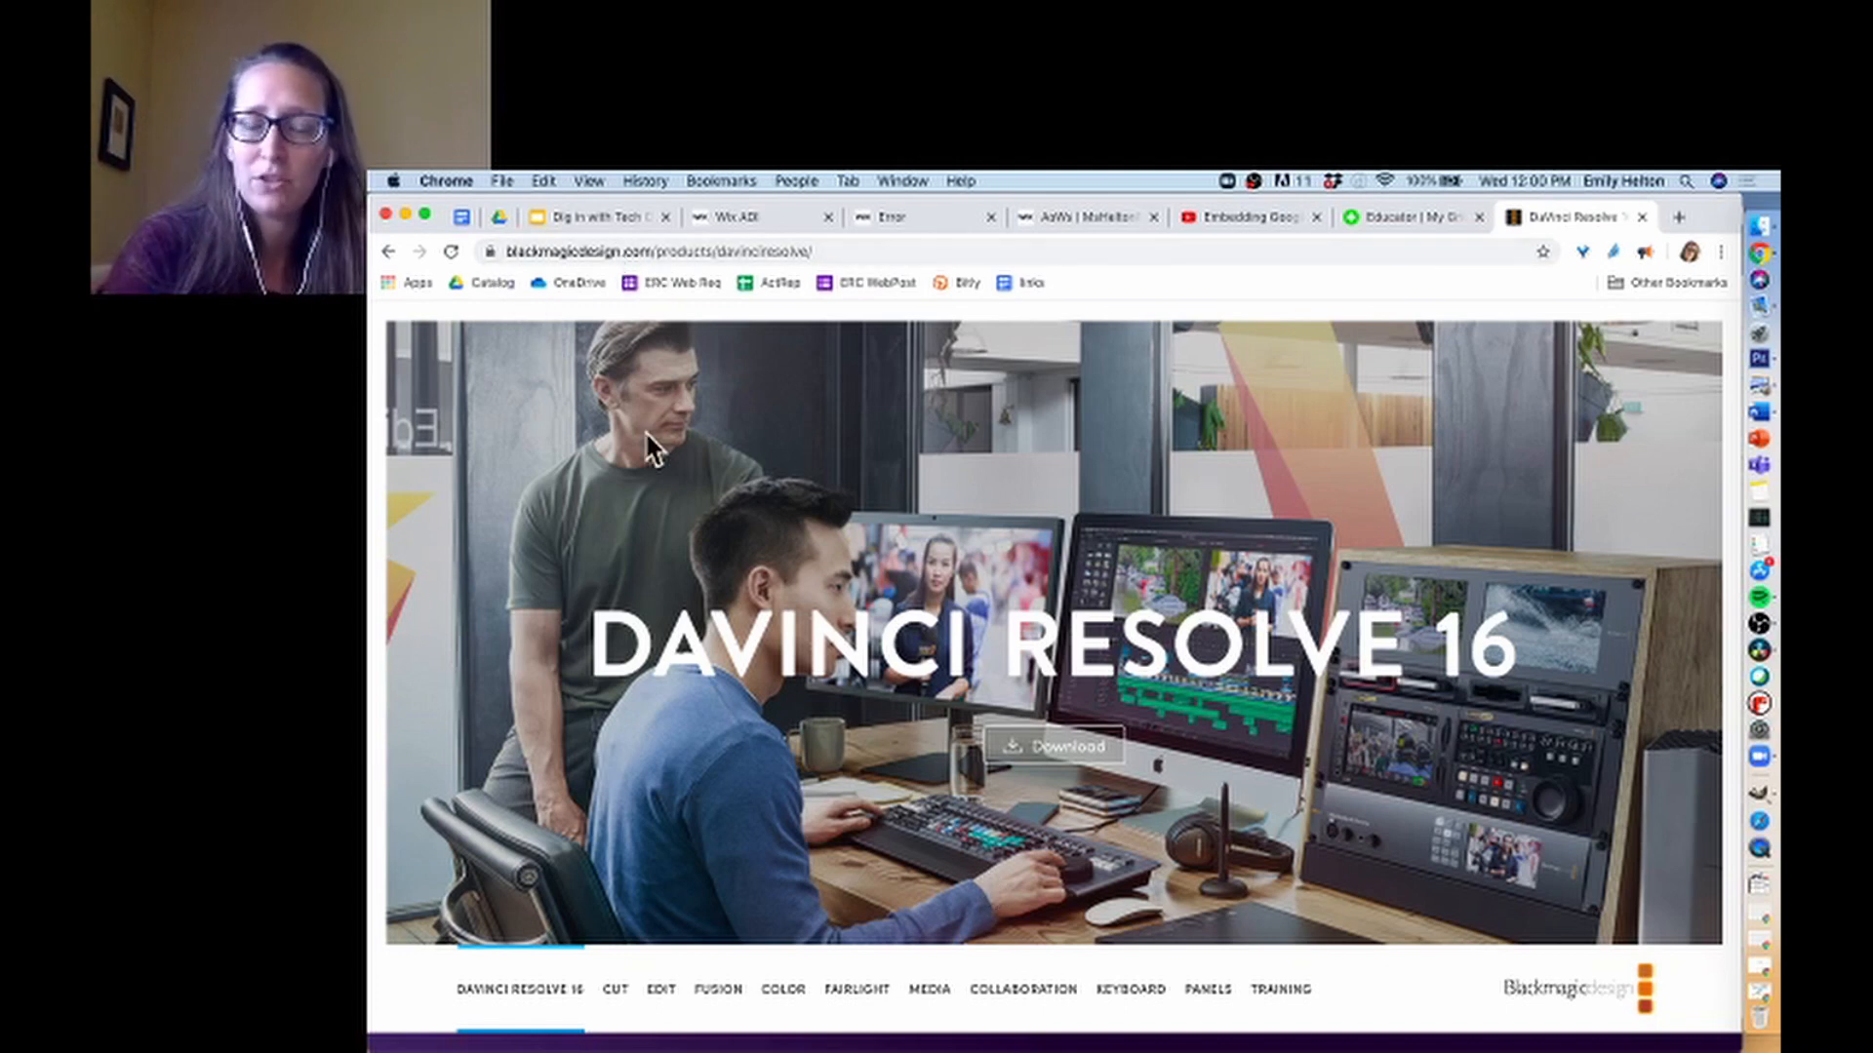
# View the DaVinci Resolve 16 download options on the product page, then close them
pyautogui.click(1073, 748)
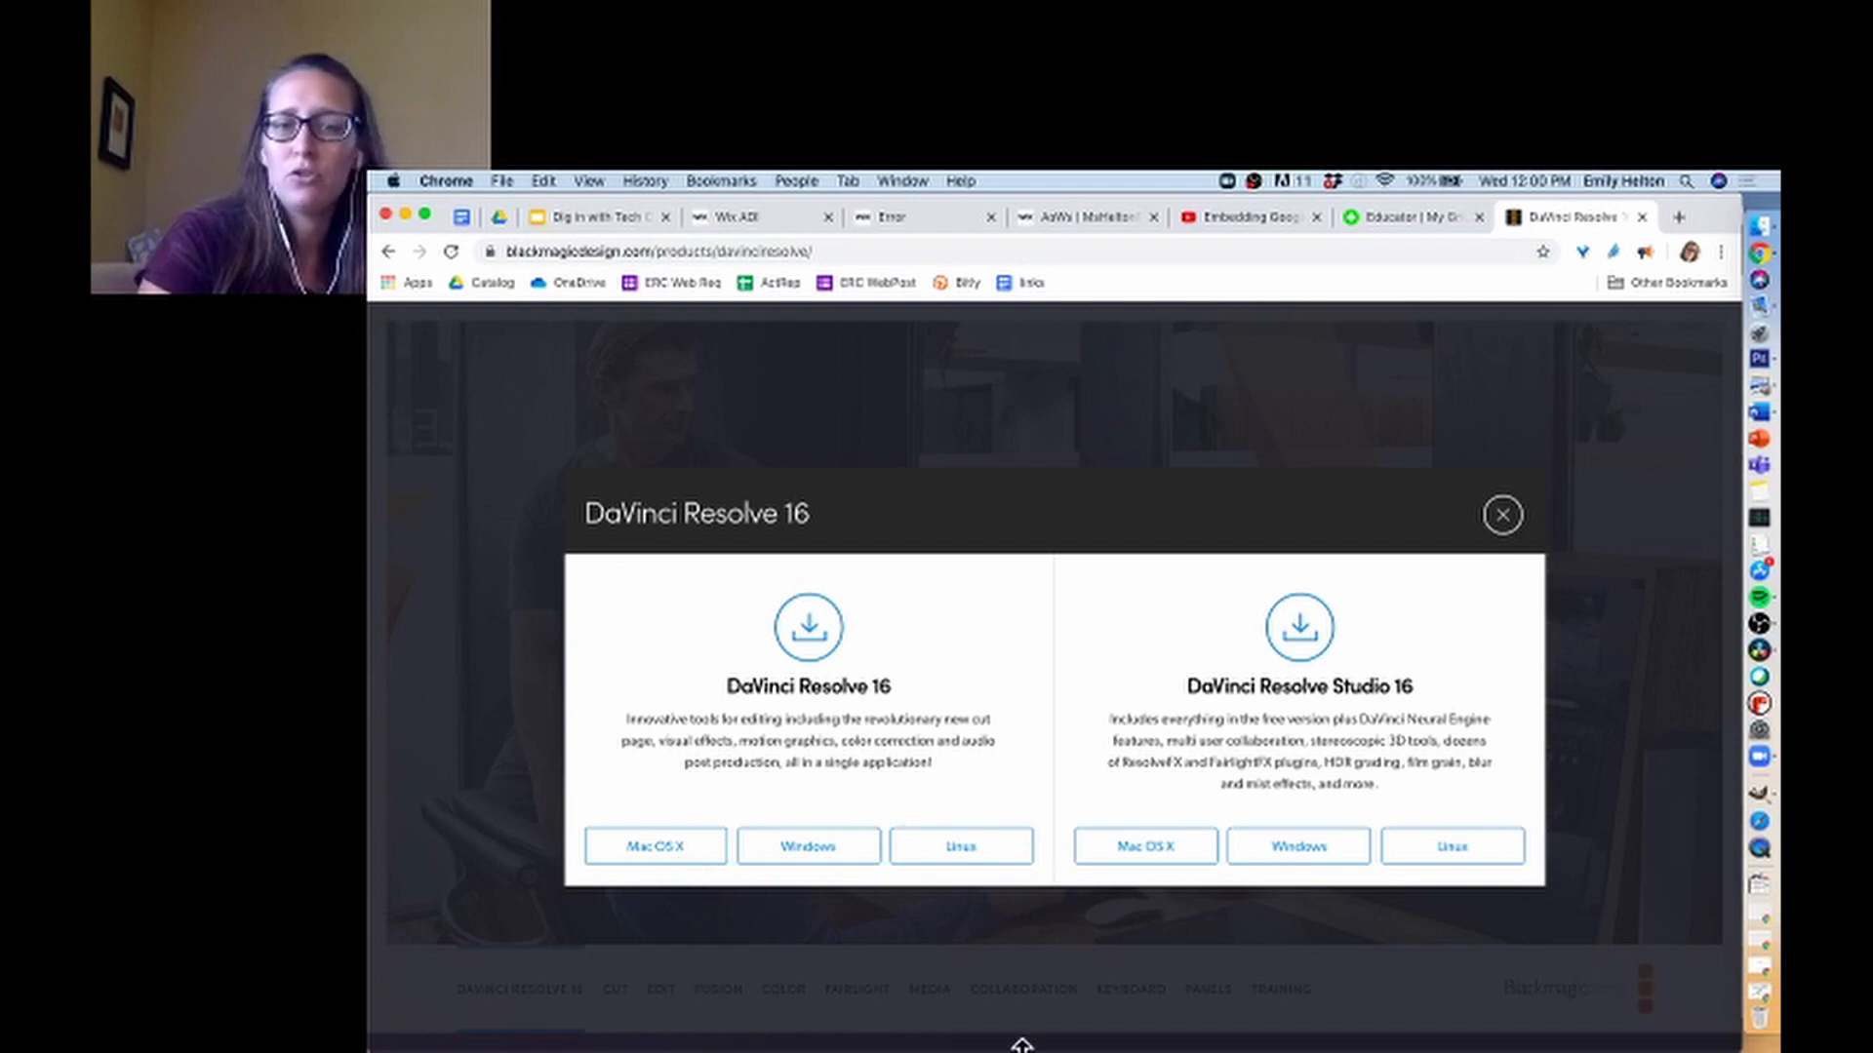
pyautogui.click(1507, 518)
# Switch to DaVinci Resolve and create a new project named OBS
pyautogui.click(1759, 650)
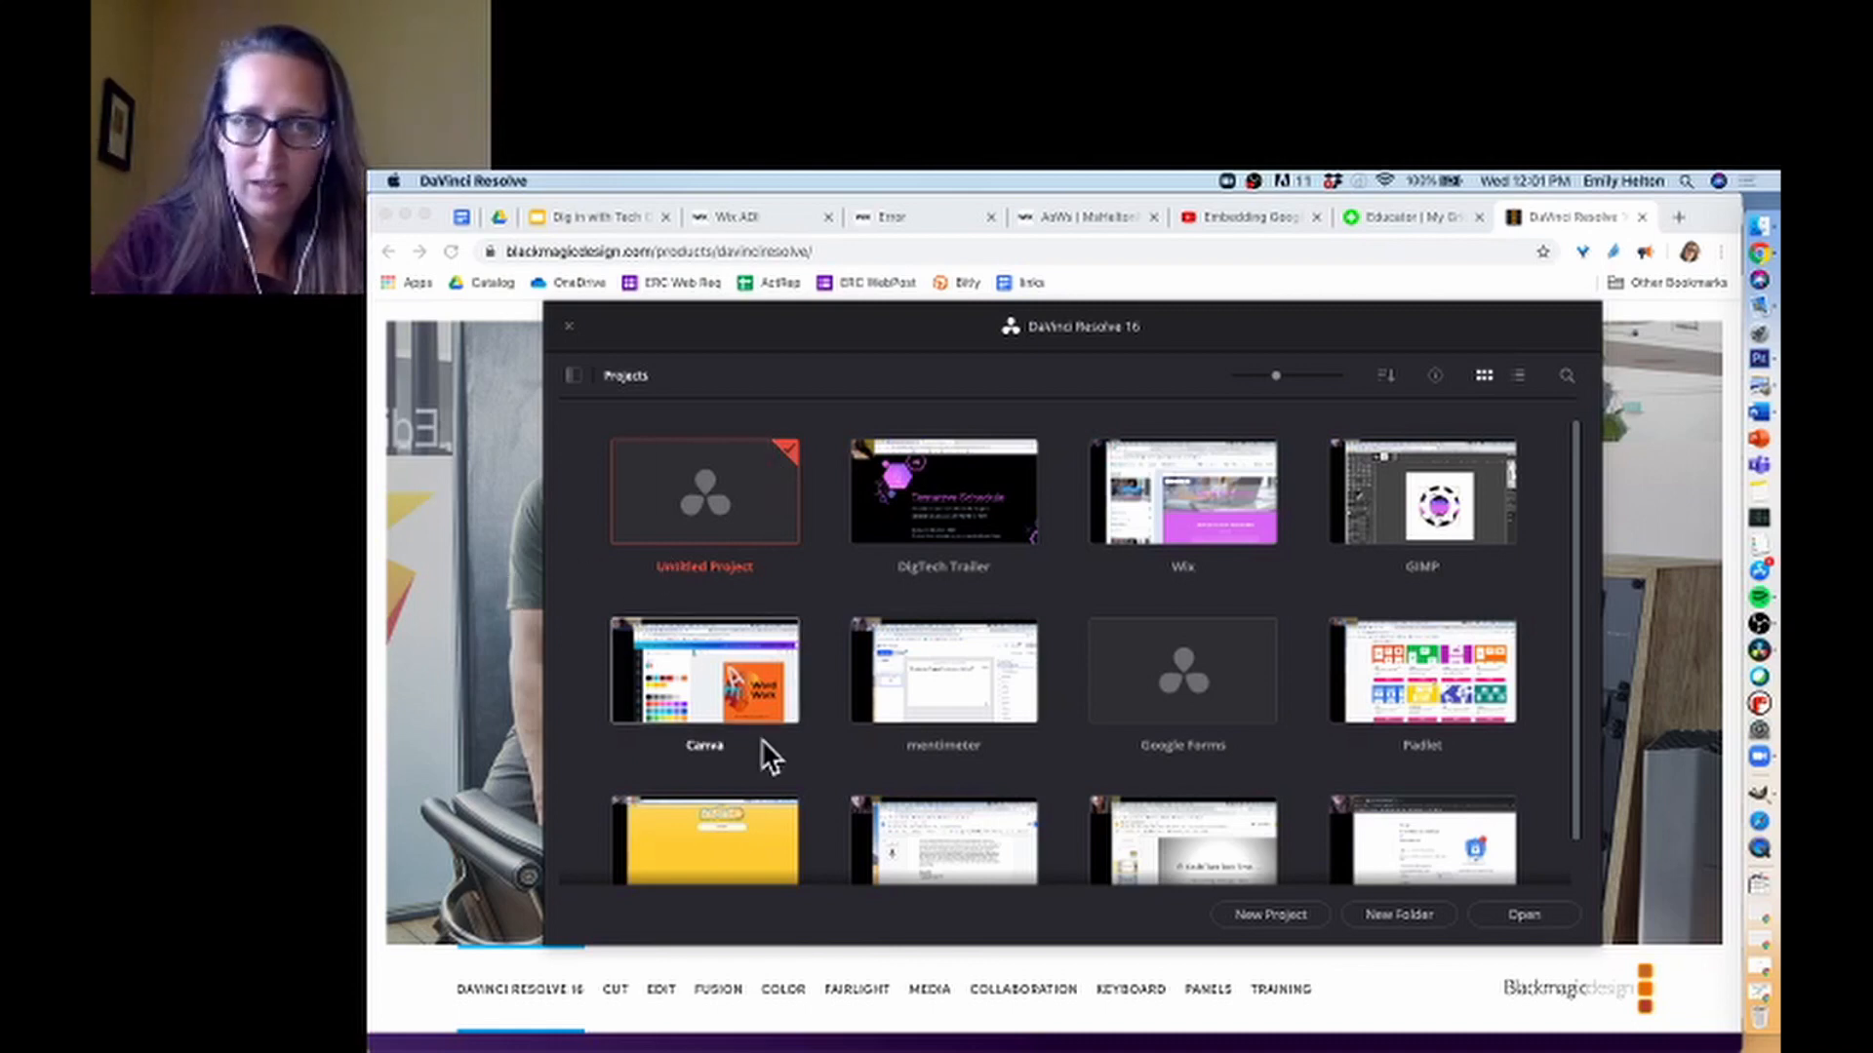
pyautogui.click(1292, 917)
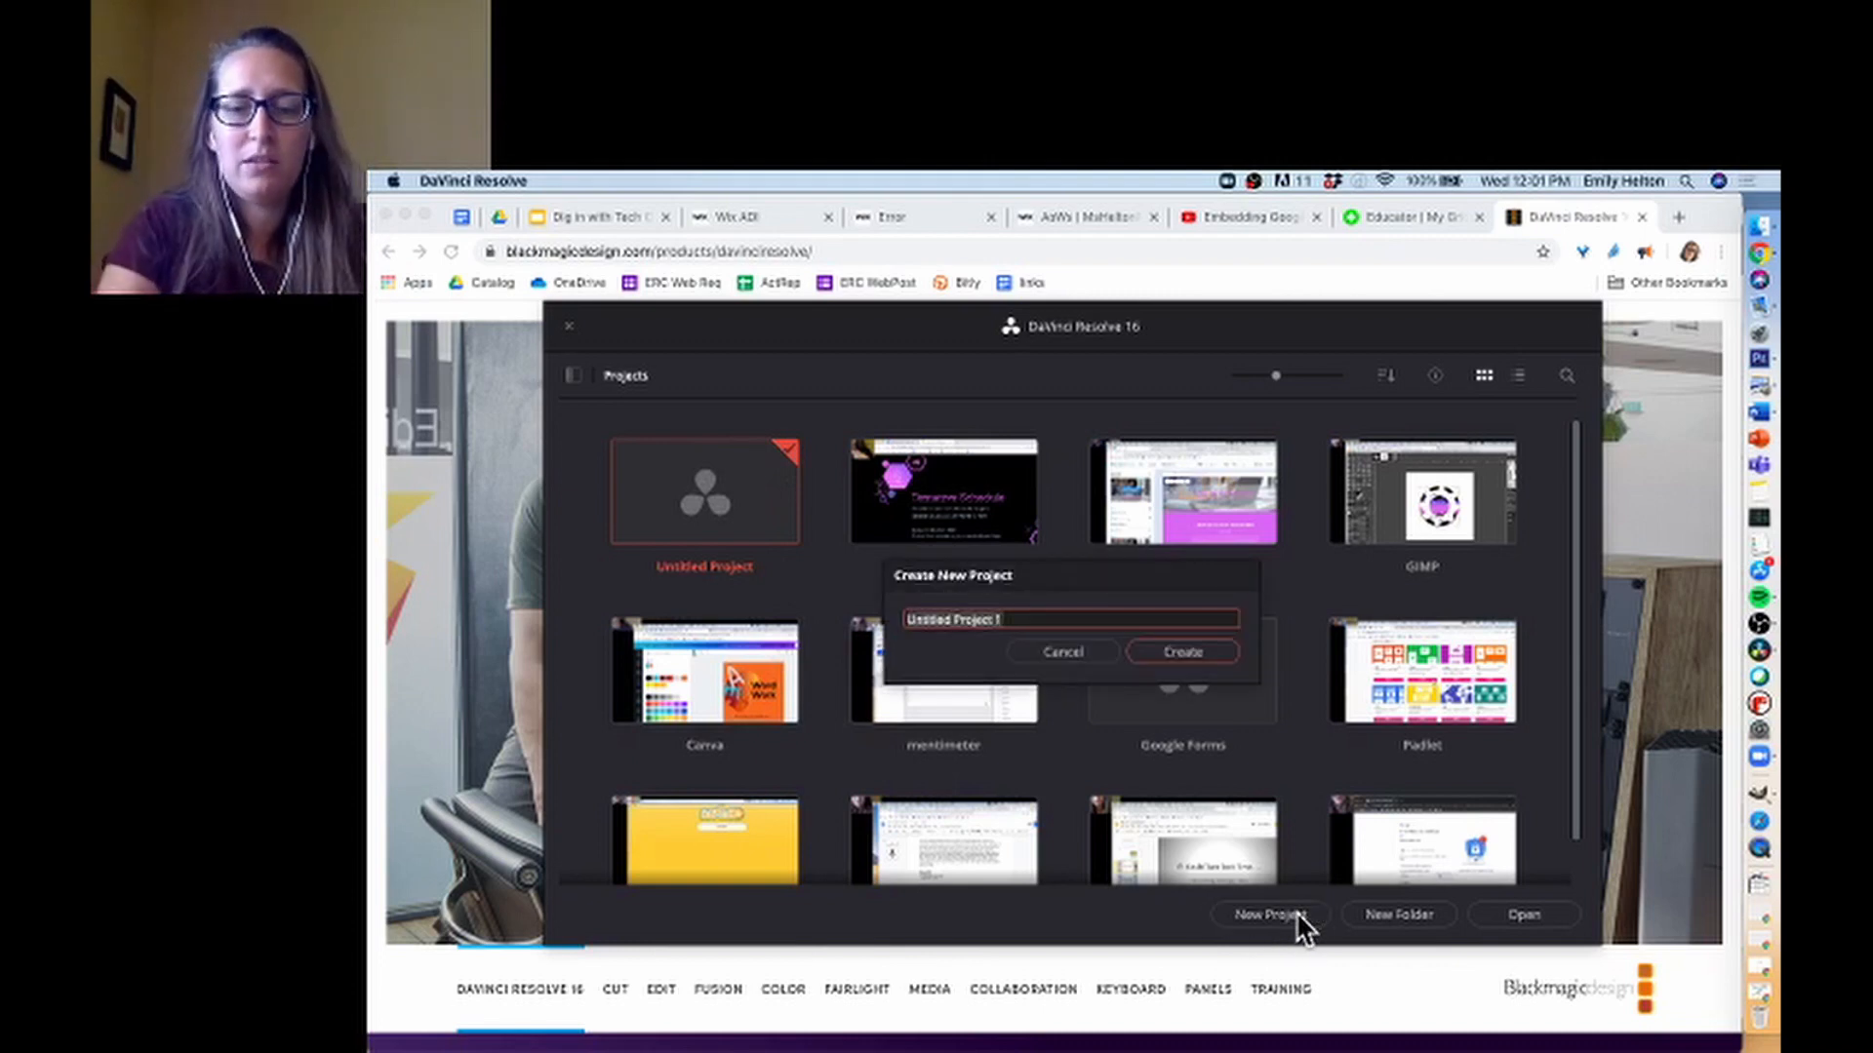
pyautogui.write('OBS')
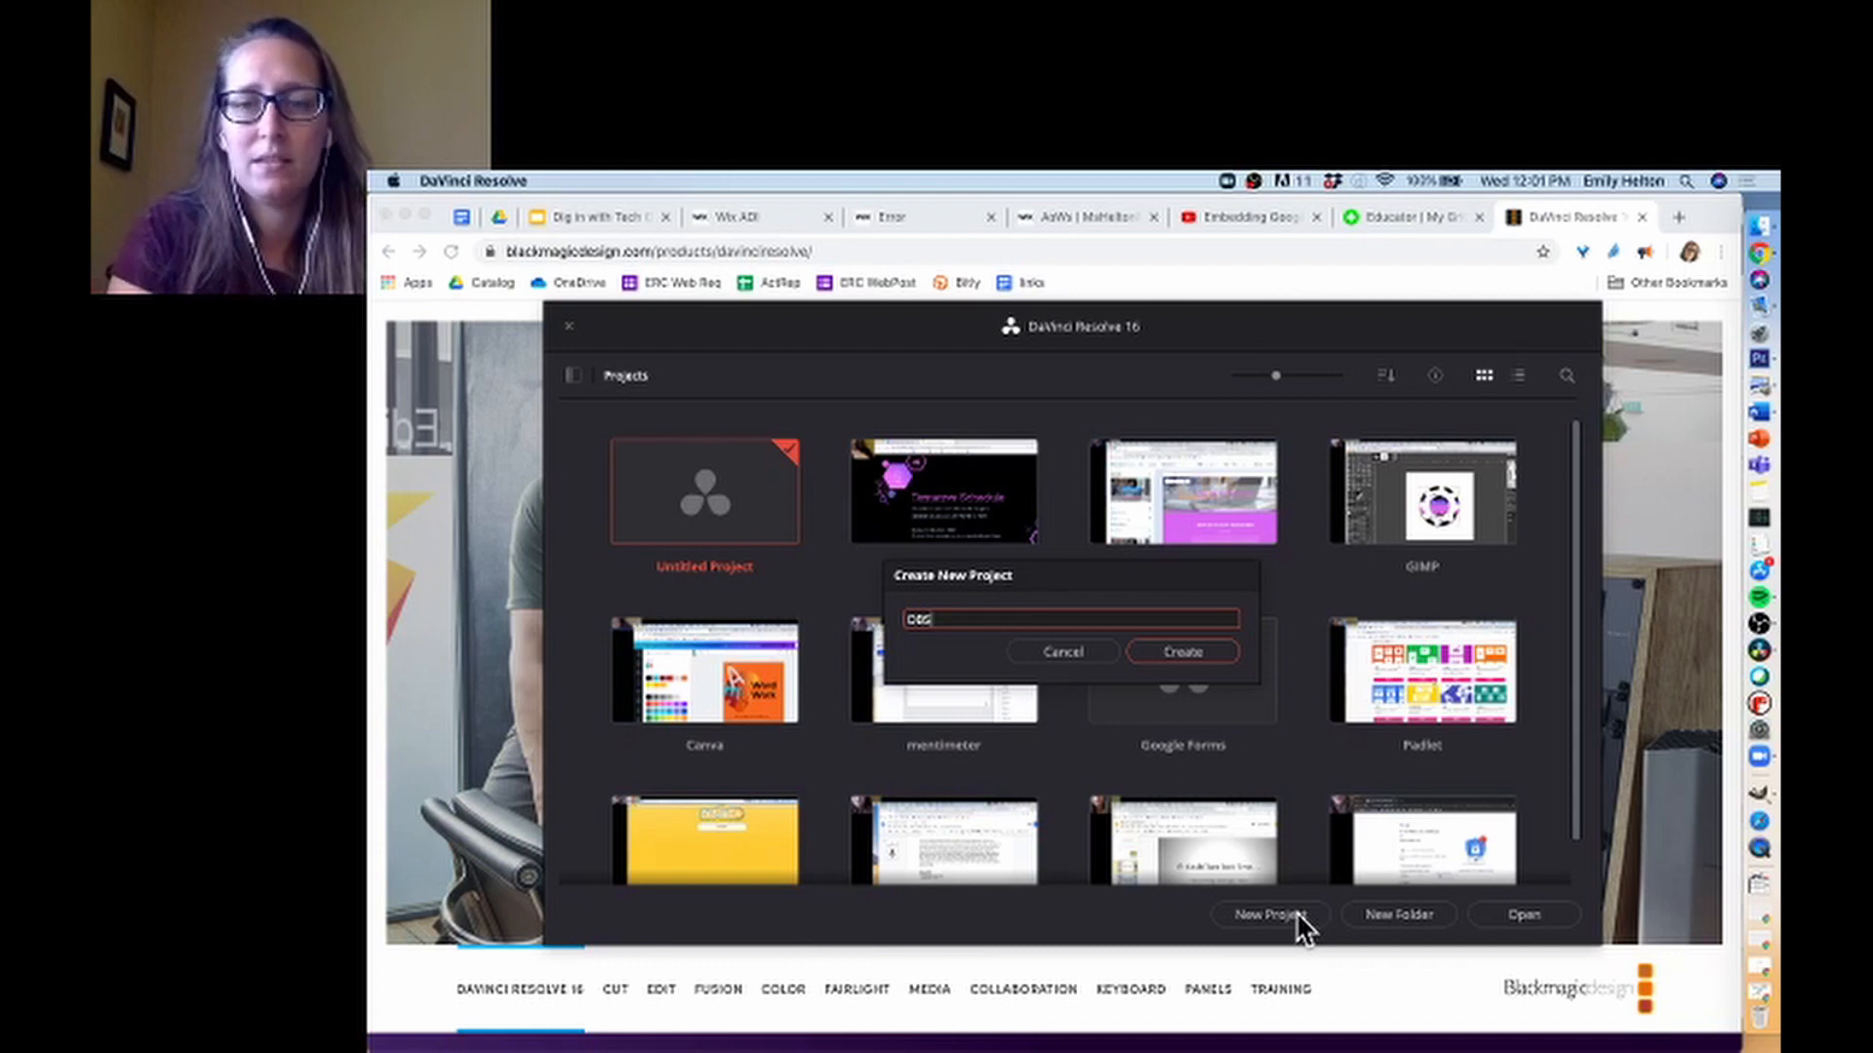
pyautogui.press('Return')
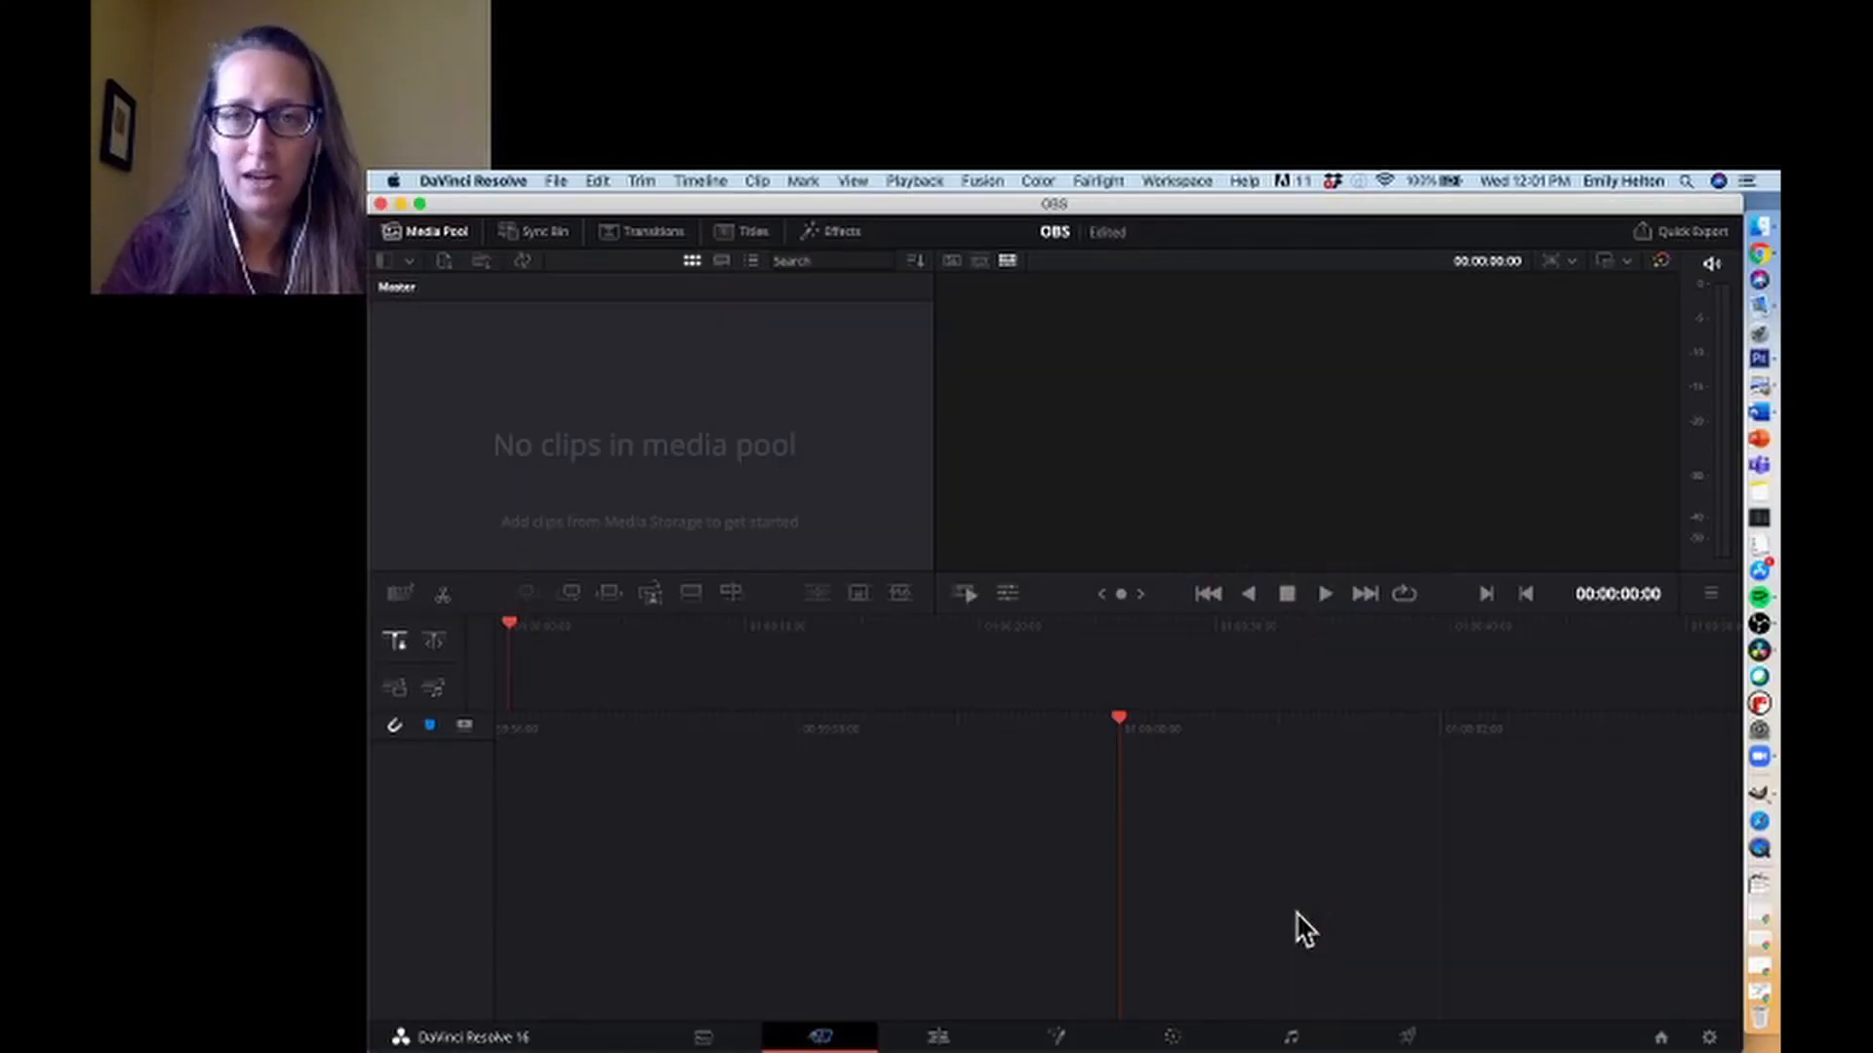
pyautogui.click(1180, 183)
pyautogui.click(1182, 179)
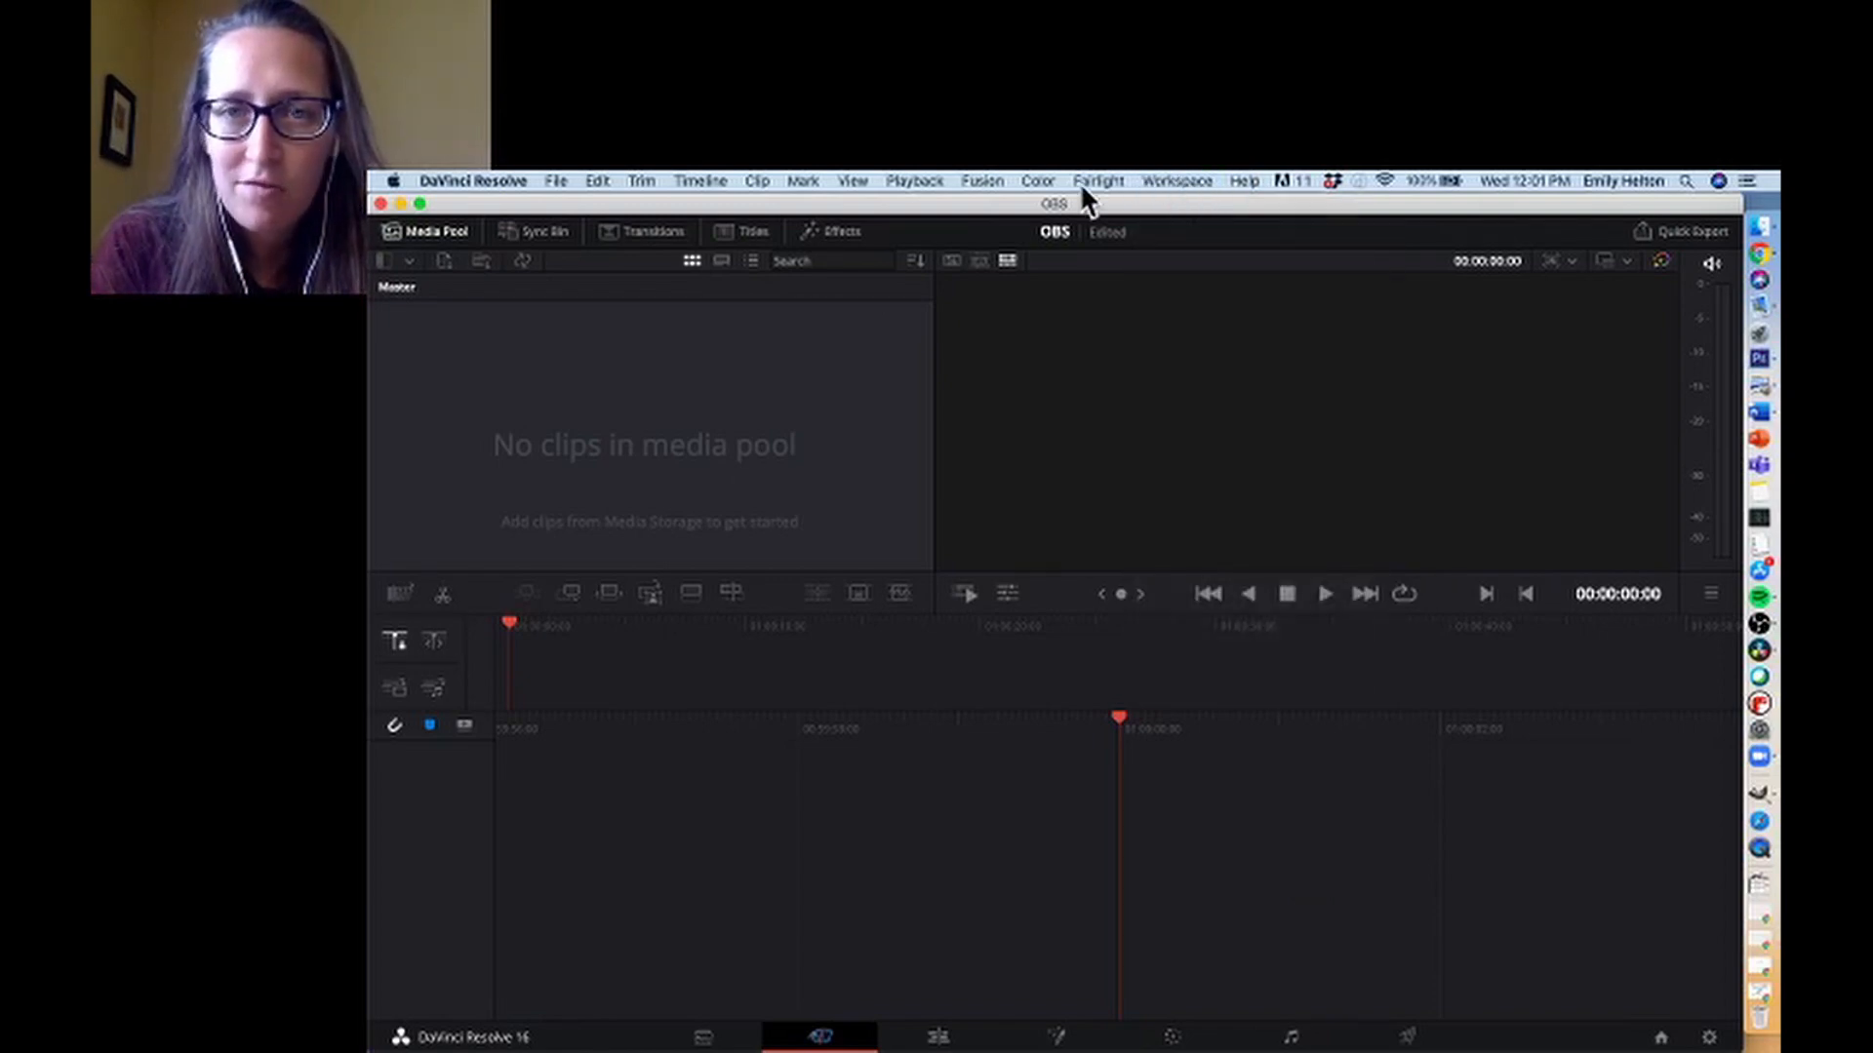
pyautogui.click(846, 181)
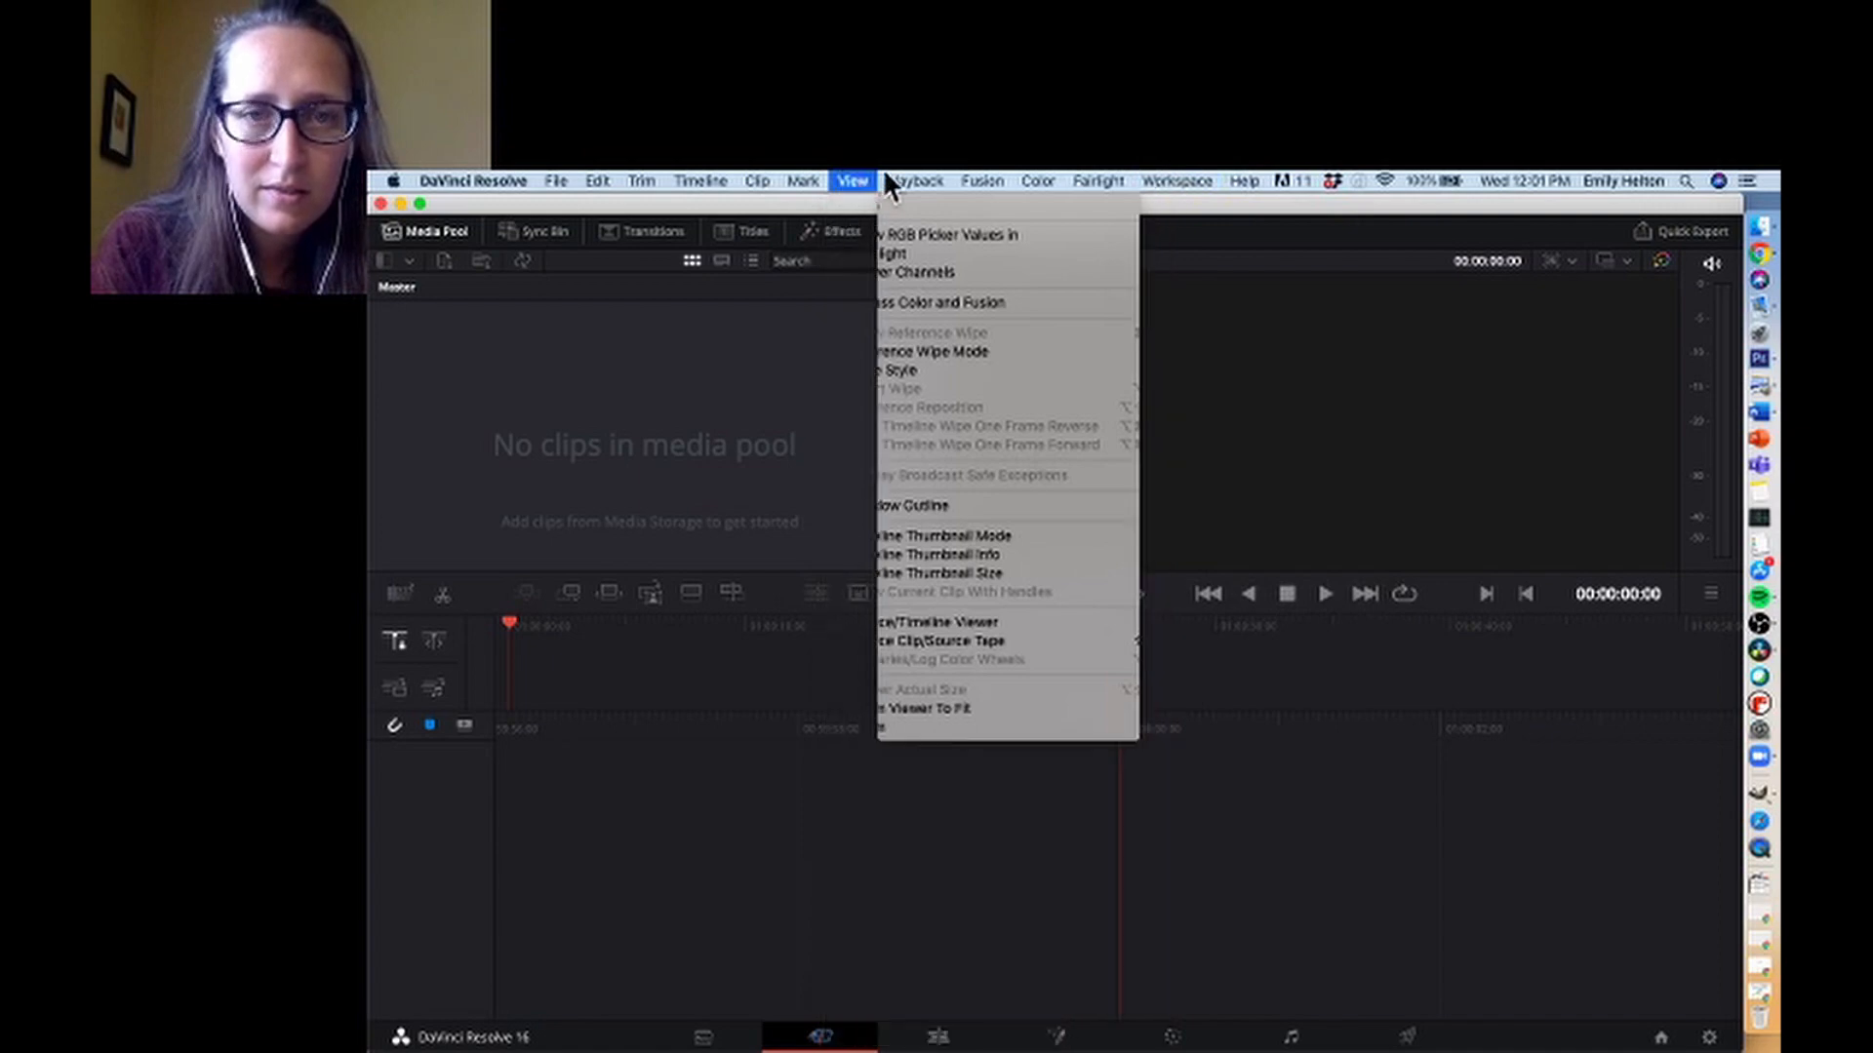
pyautogui.click(856, 175)
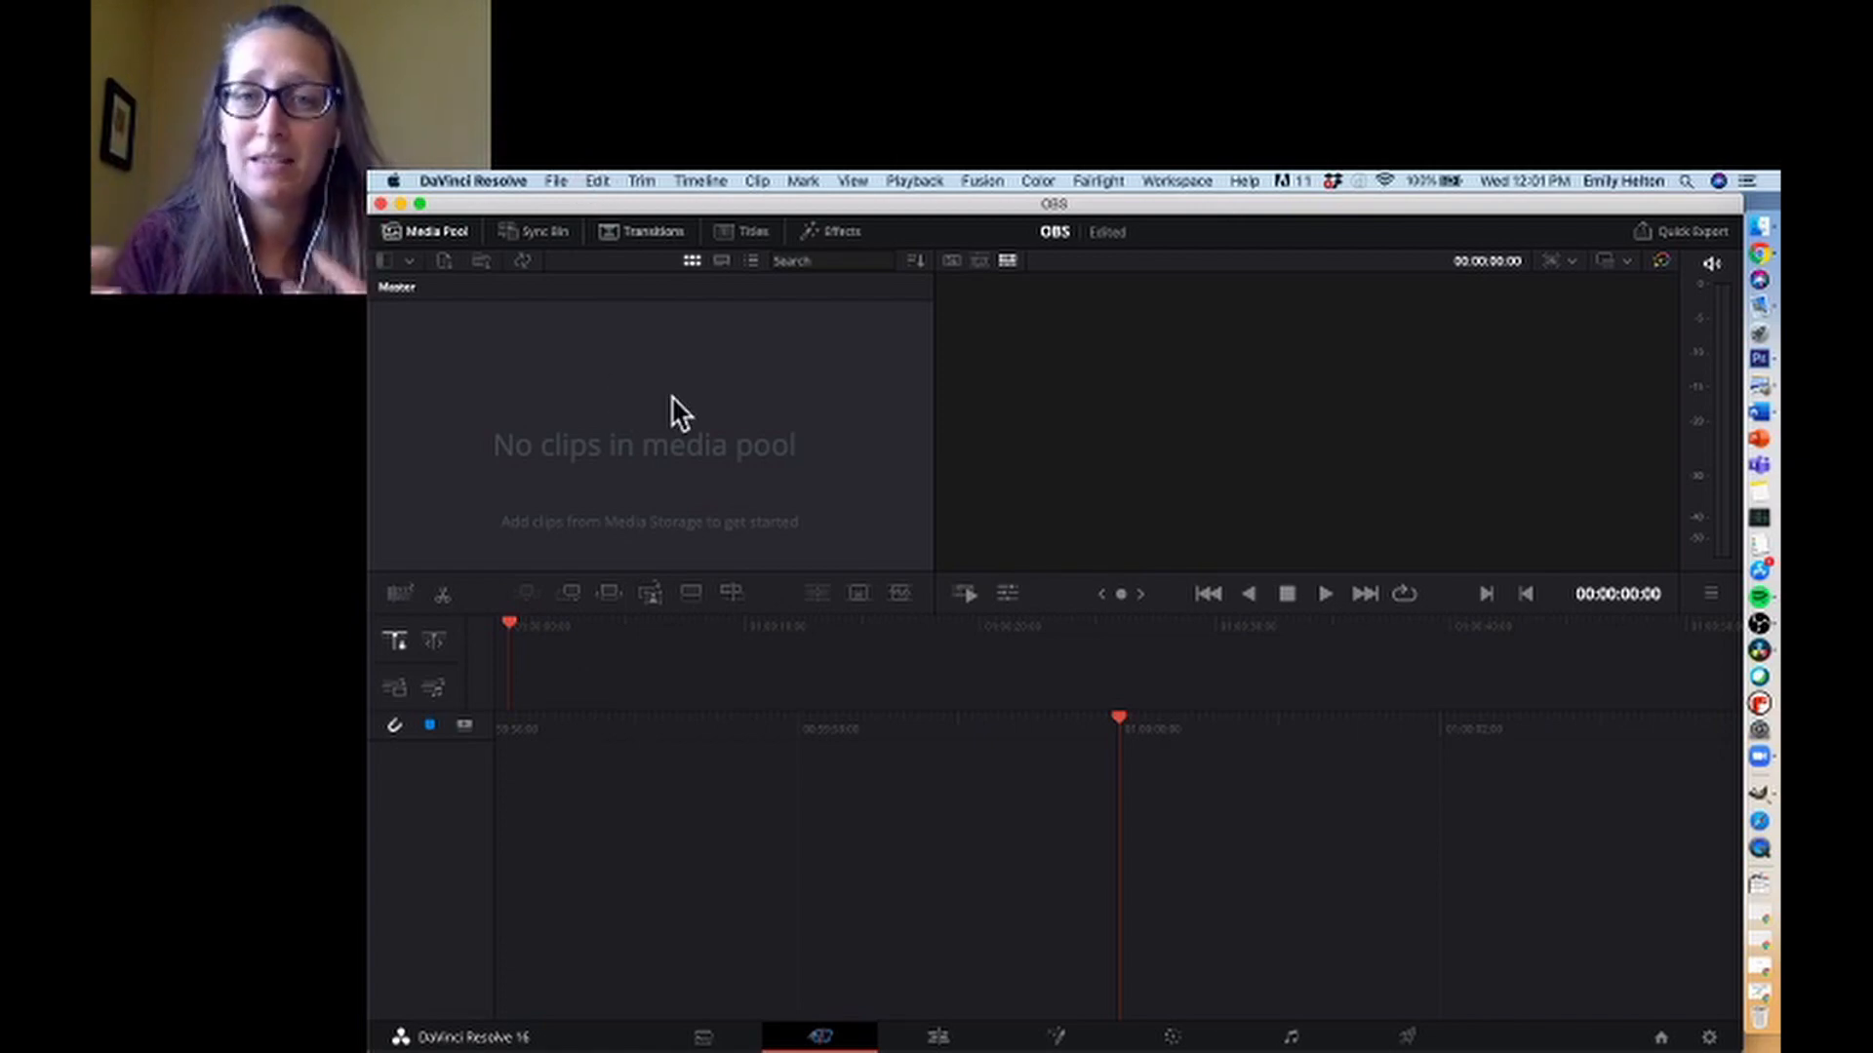
pyautogui.click(557, 181)
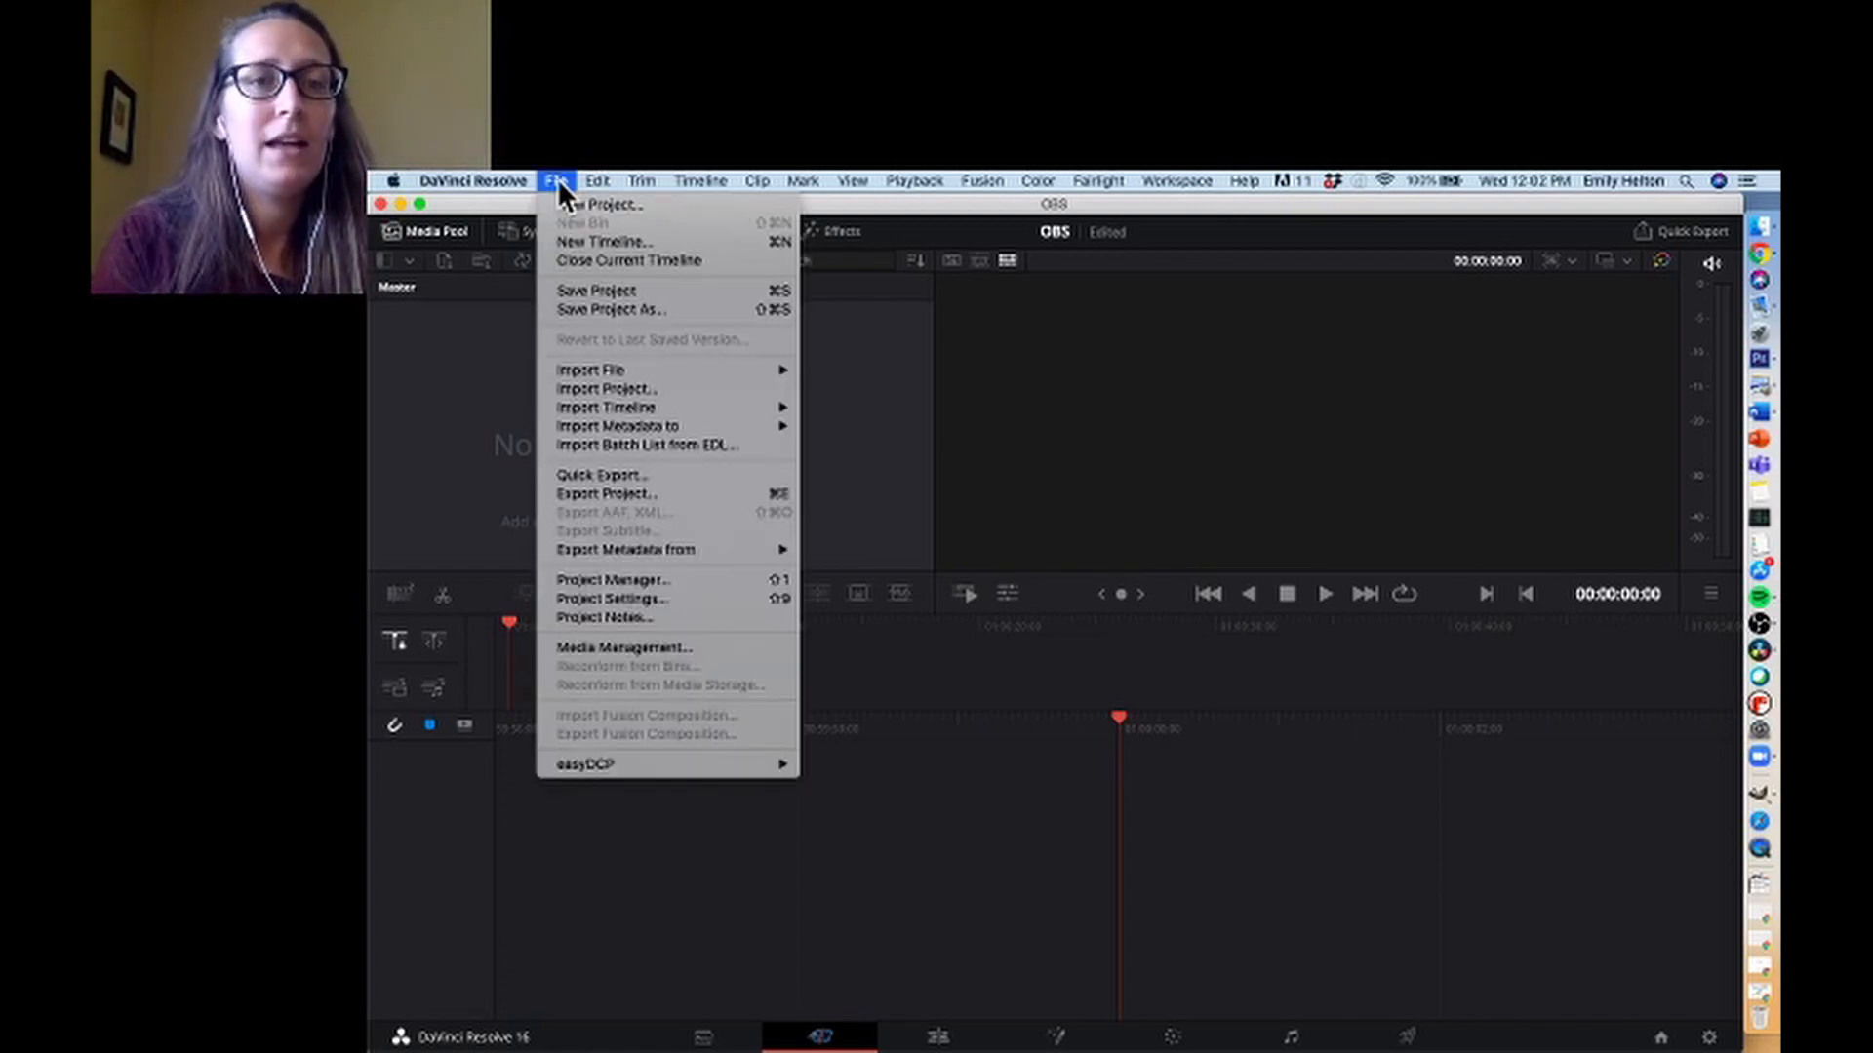
pyautogui.moveTo(579, 369)
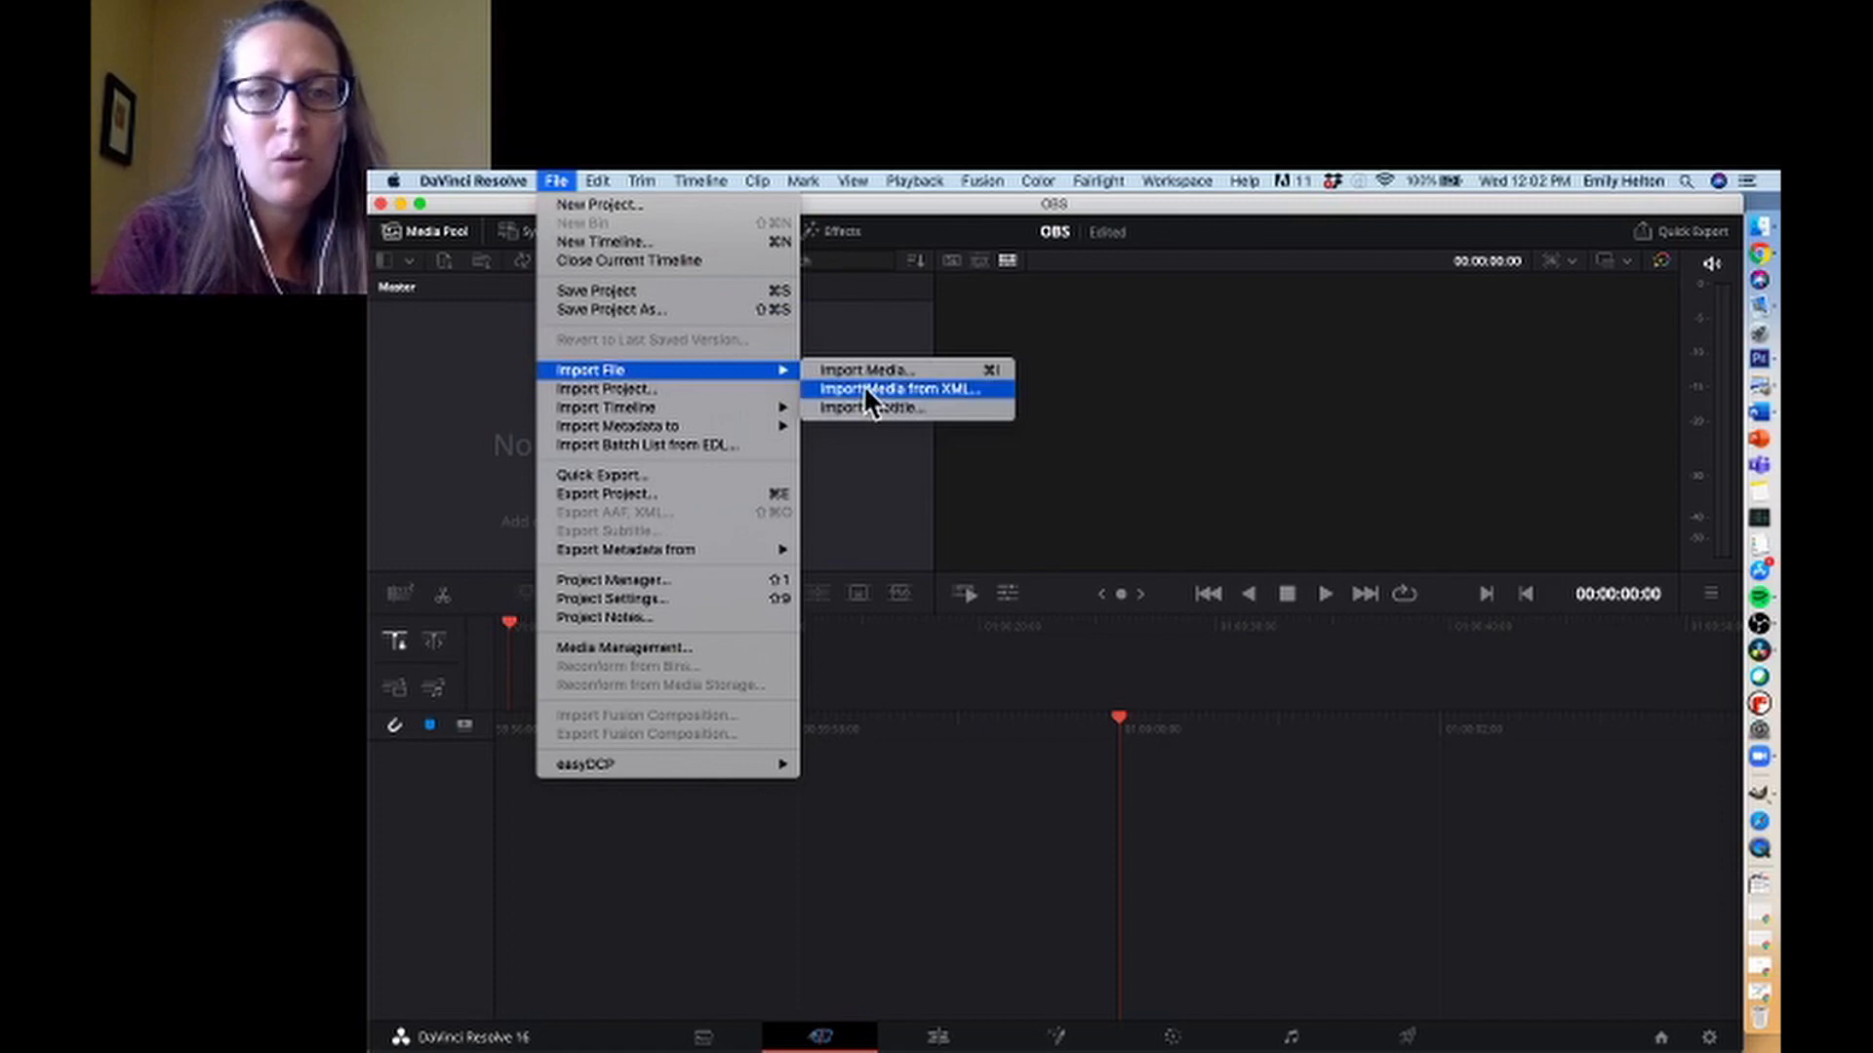
pyautogui.click(1002, 377)
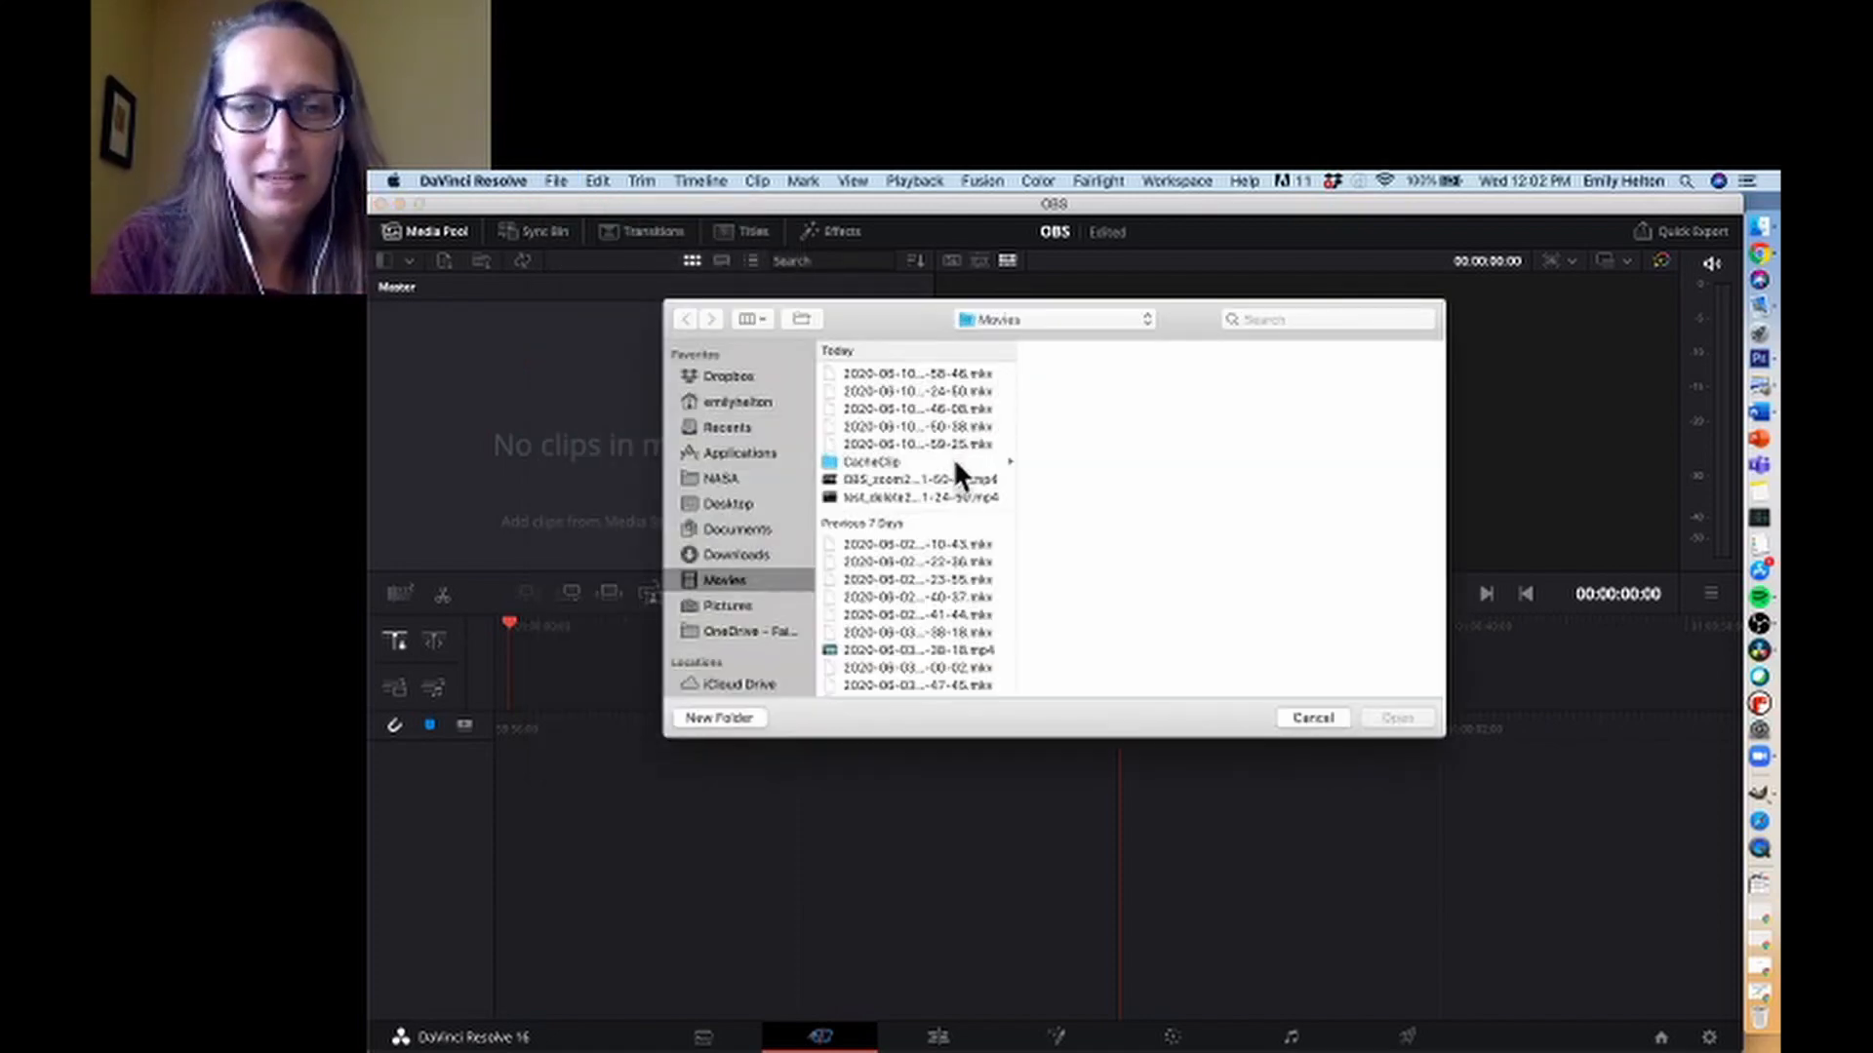
pyautogui.click(928, 477)
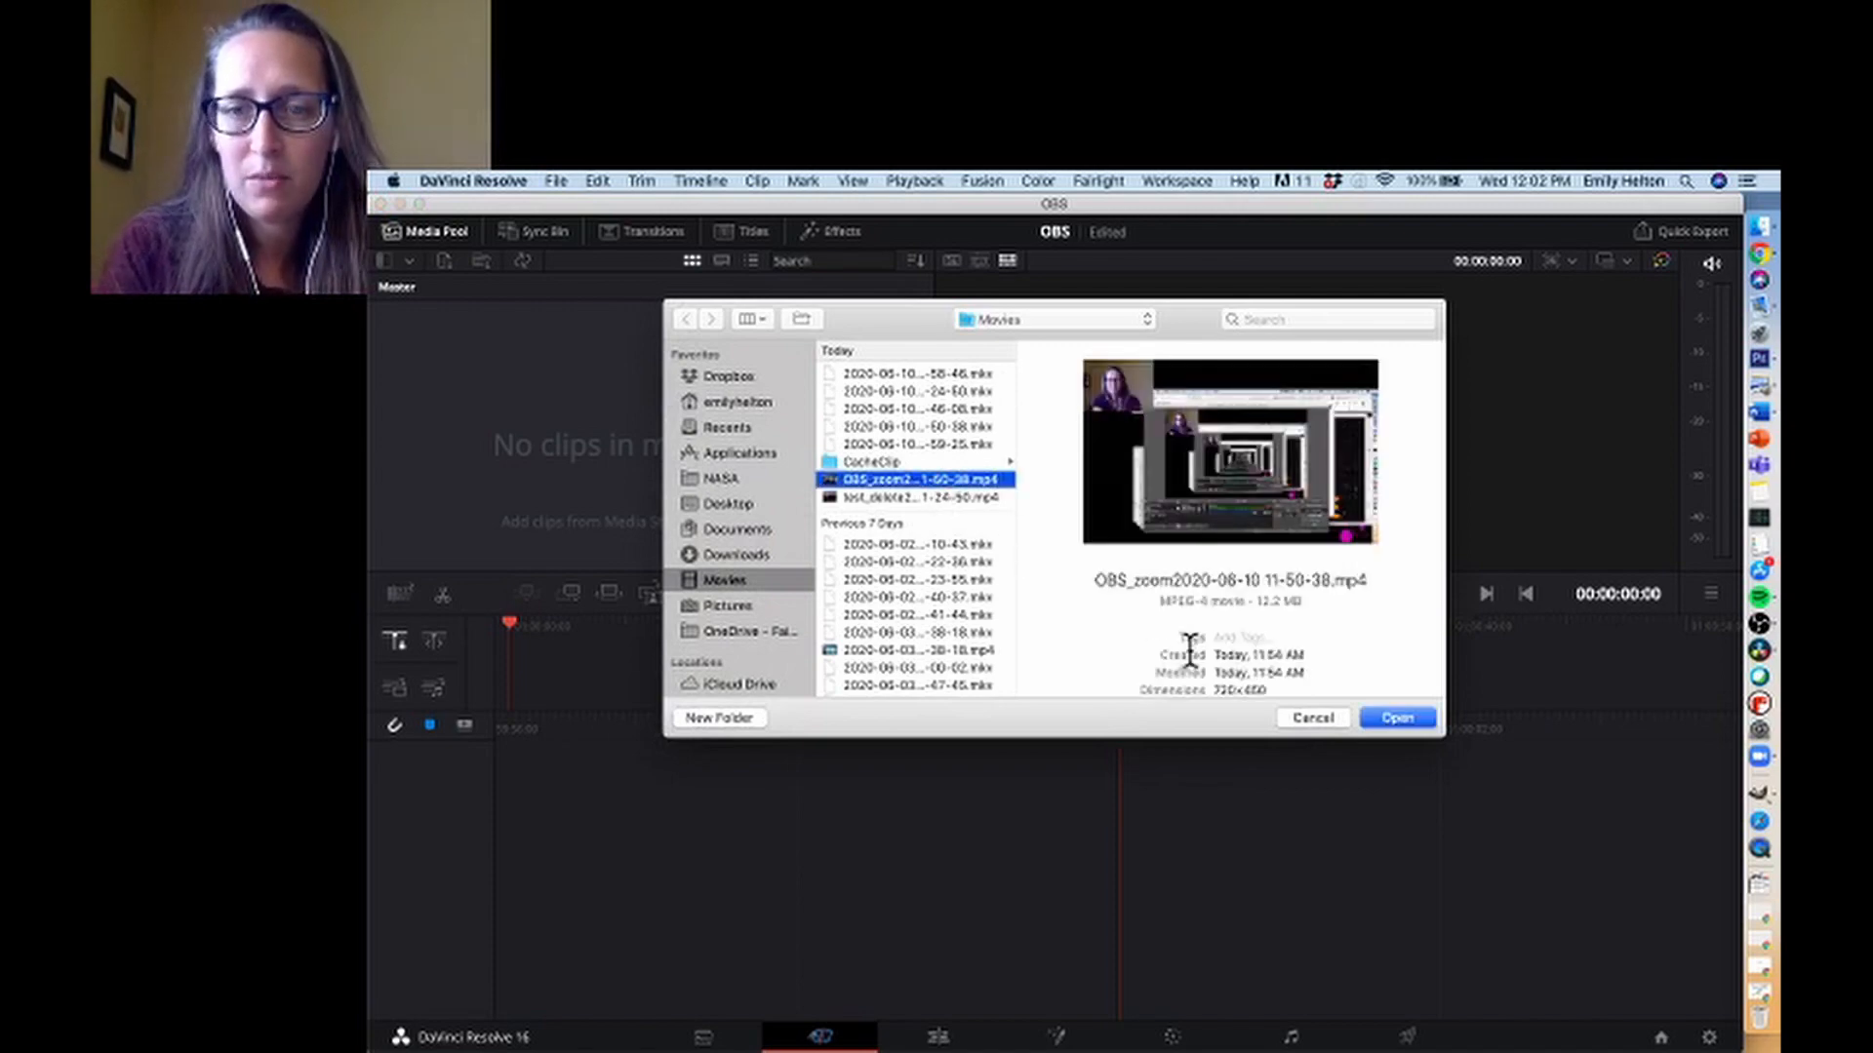
pyautogui.click(1395, 715)
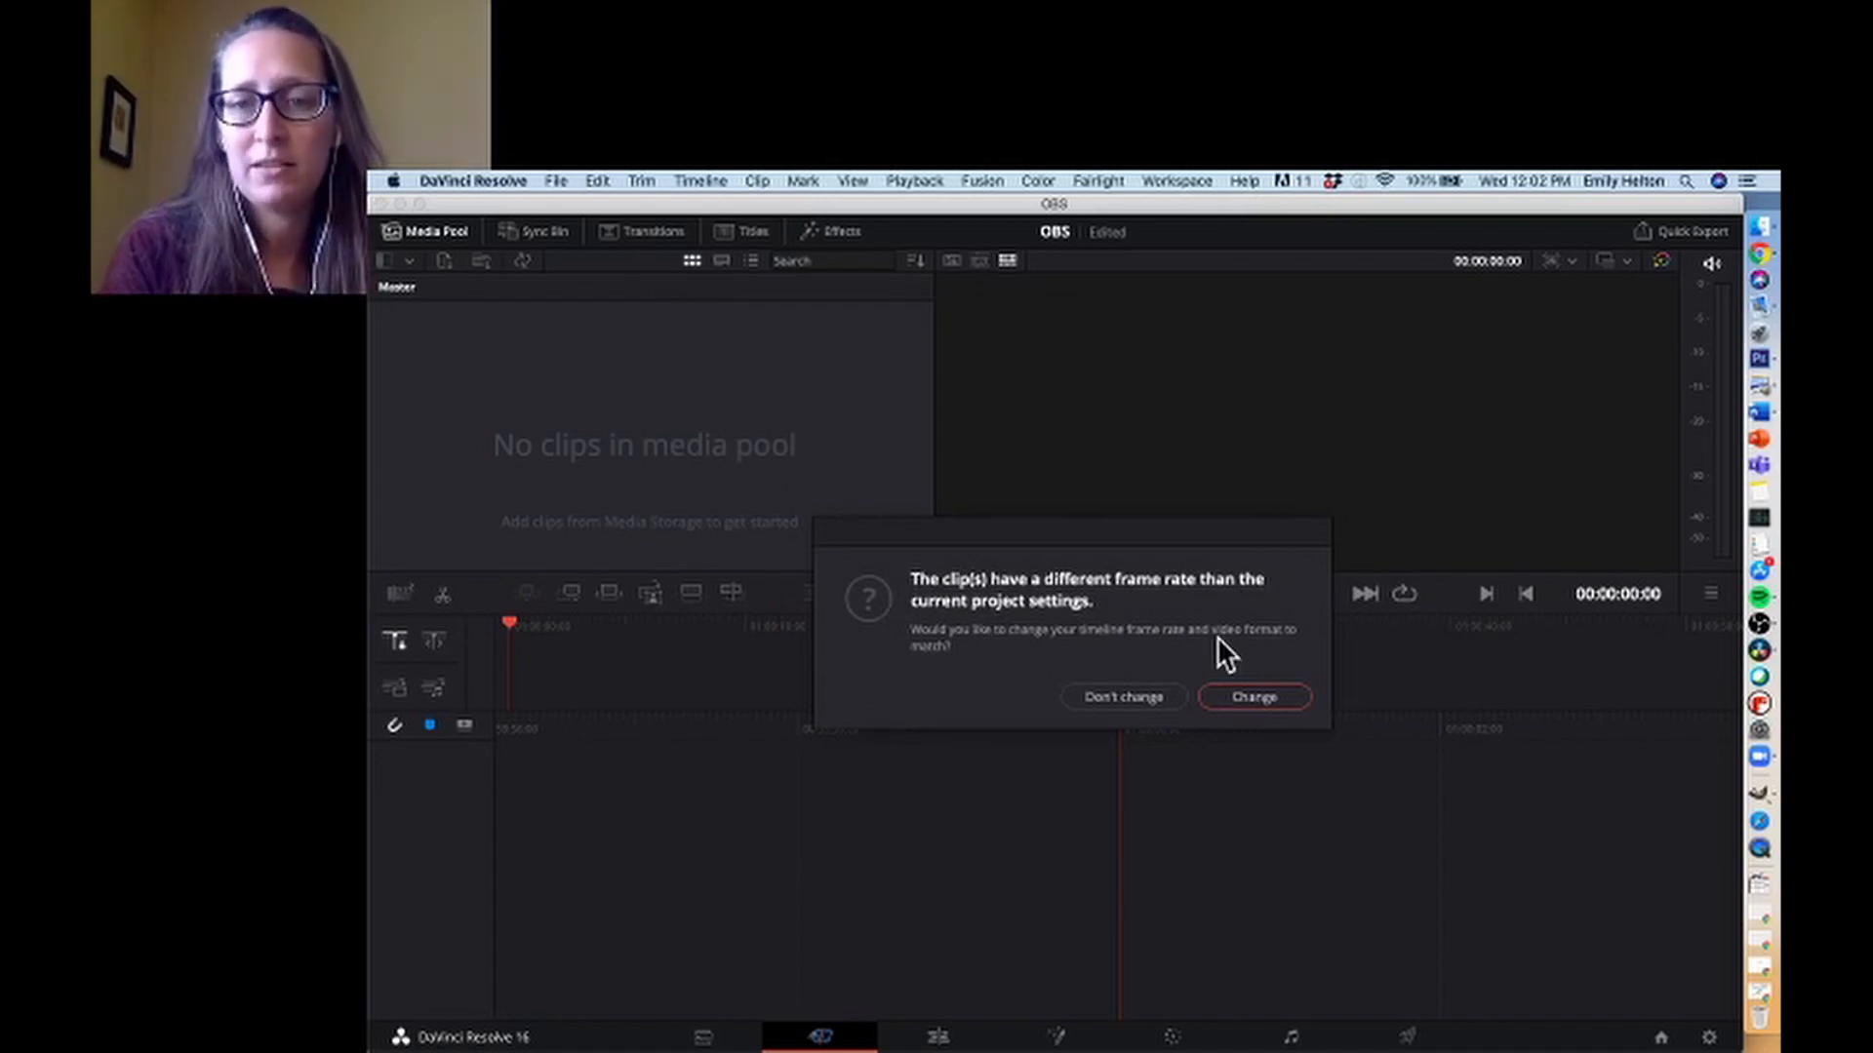
pyautogui.click(1243, 697)
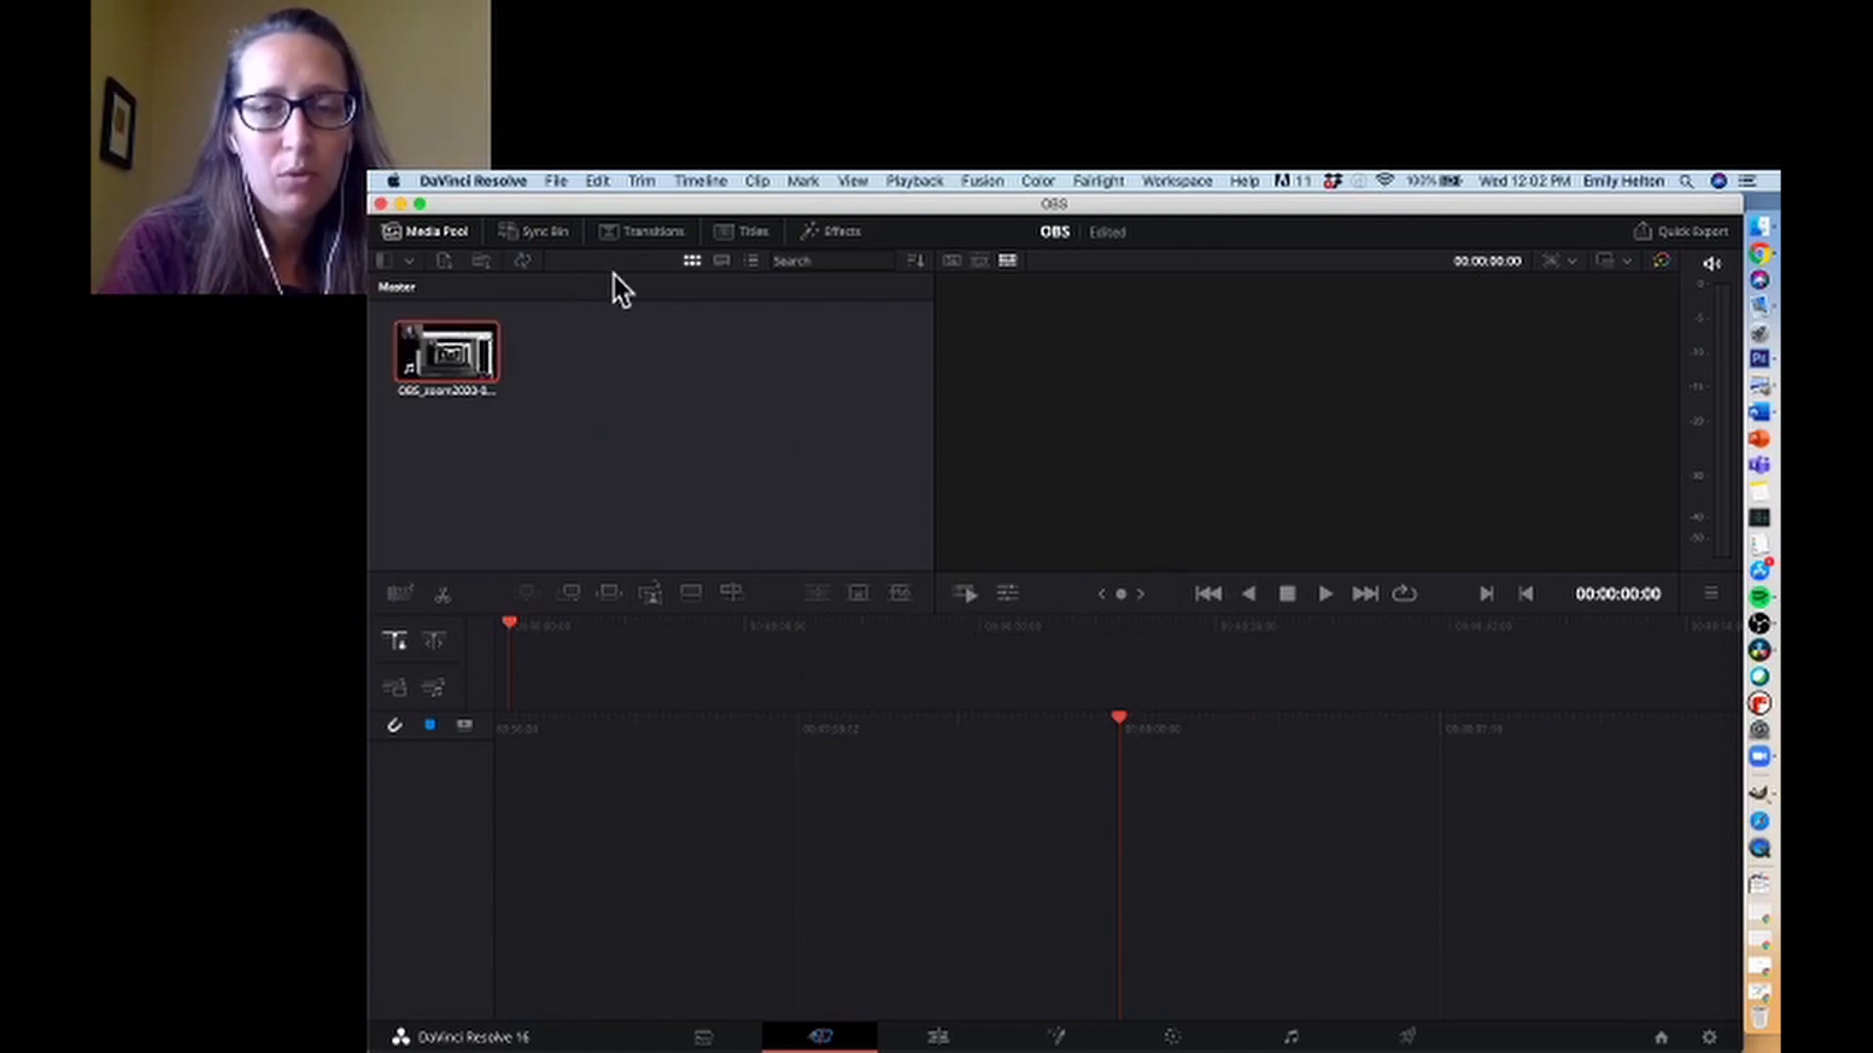
# Import OBS20200610.mp4 into the media pool from the 2020-06-10 11.08.43 recording folder in Documents/Zoom
pyautogui.press('super+i')
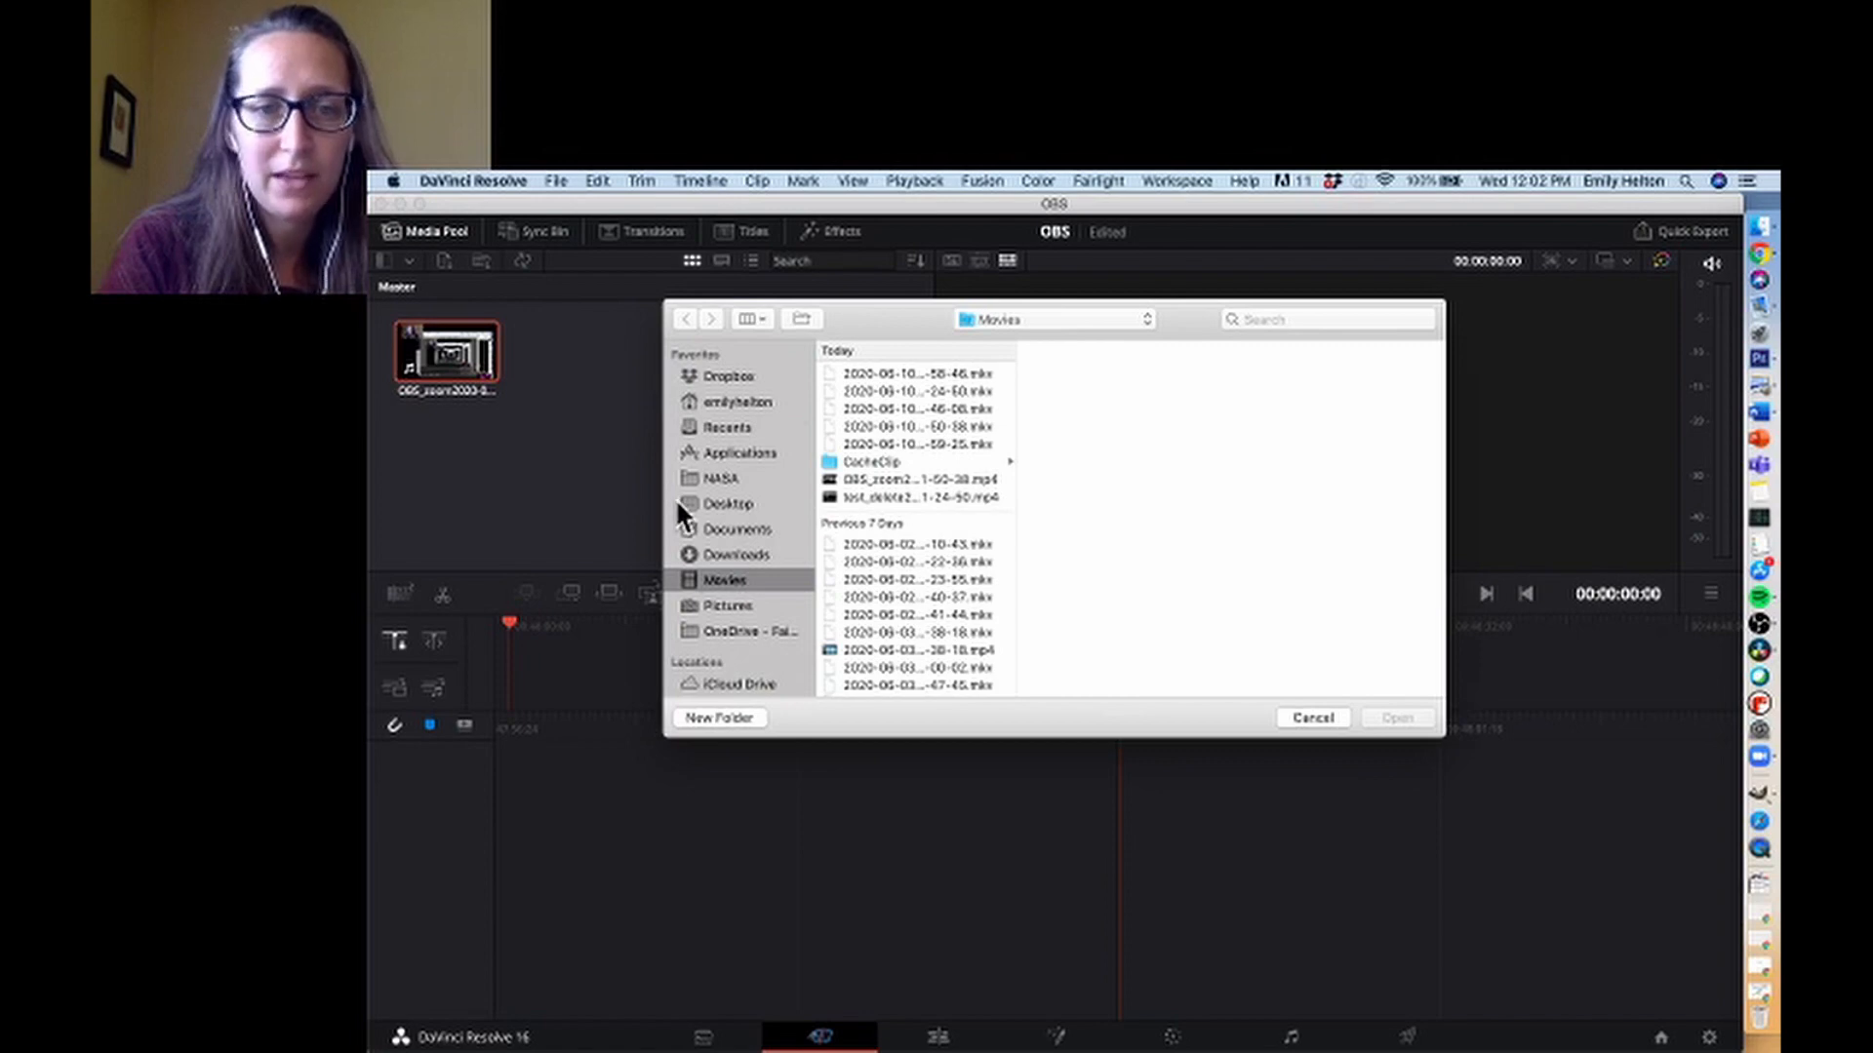
pyautogui.click(740, 530)
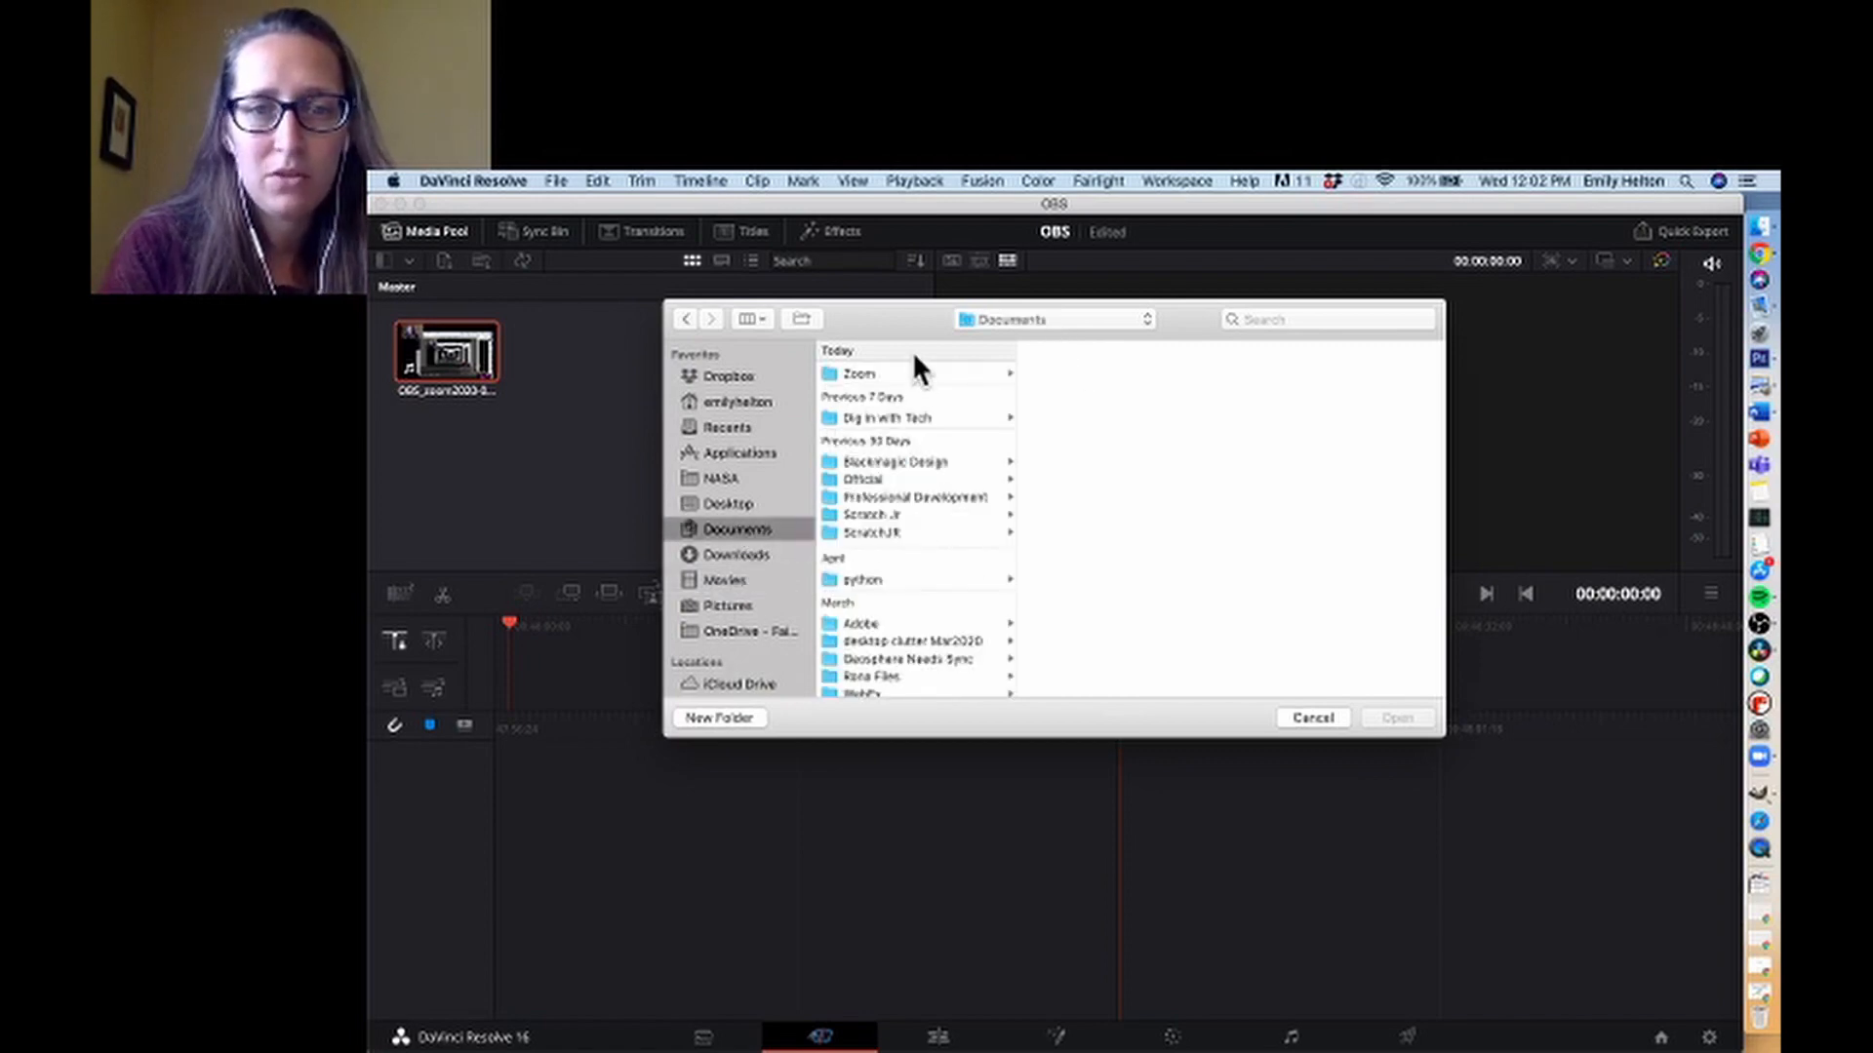
pyautogui.click(907, 373)
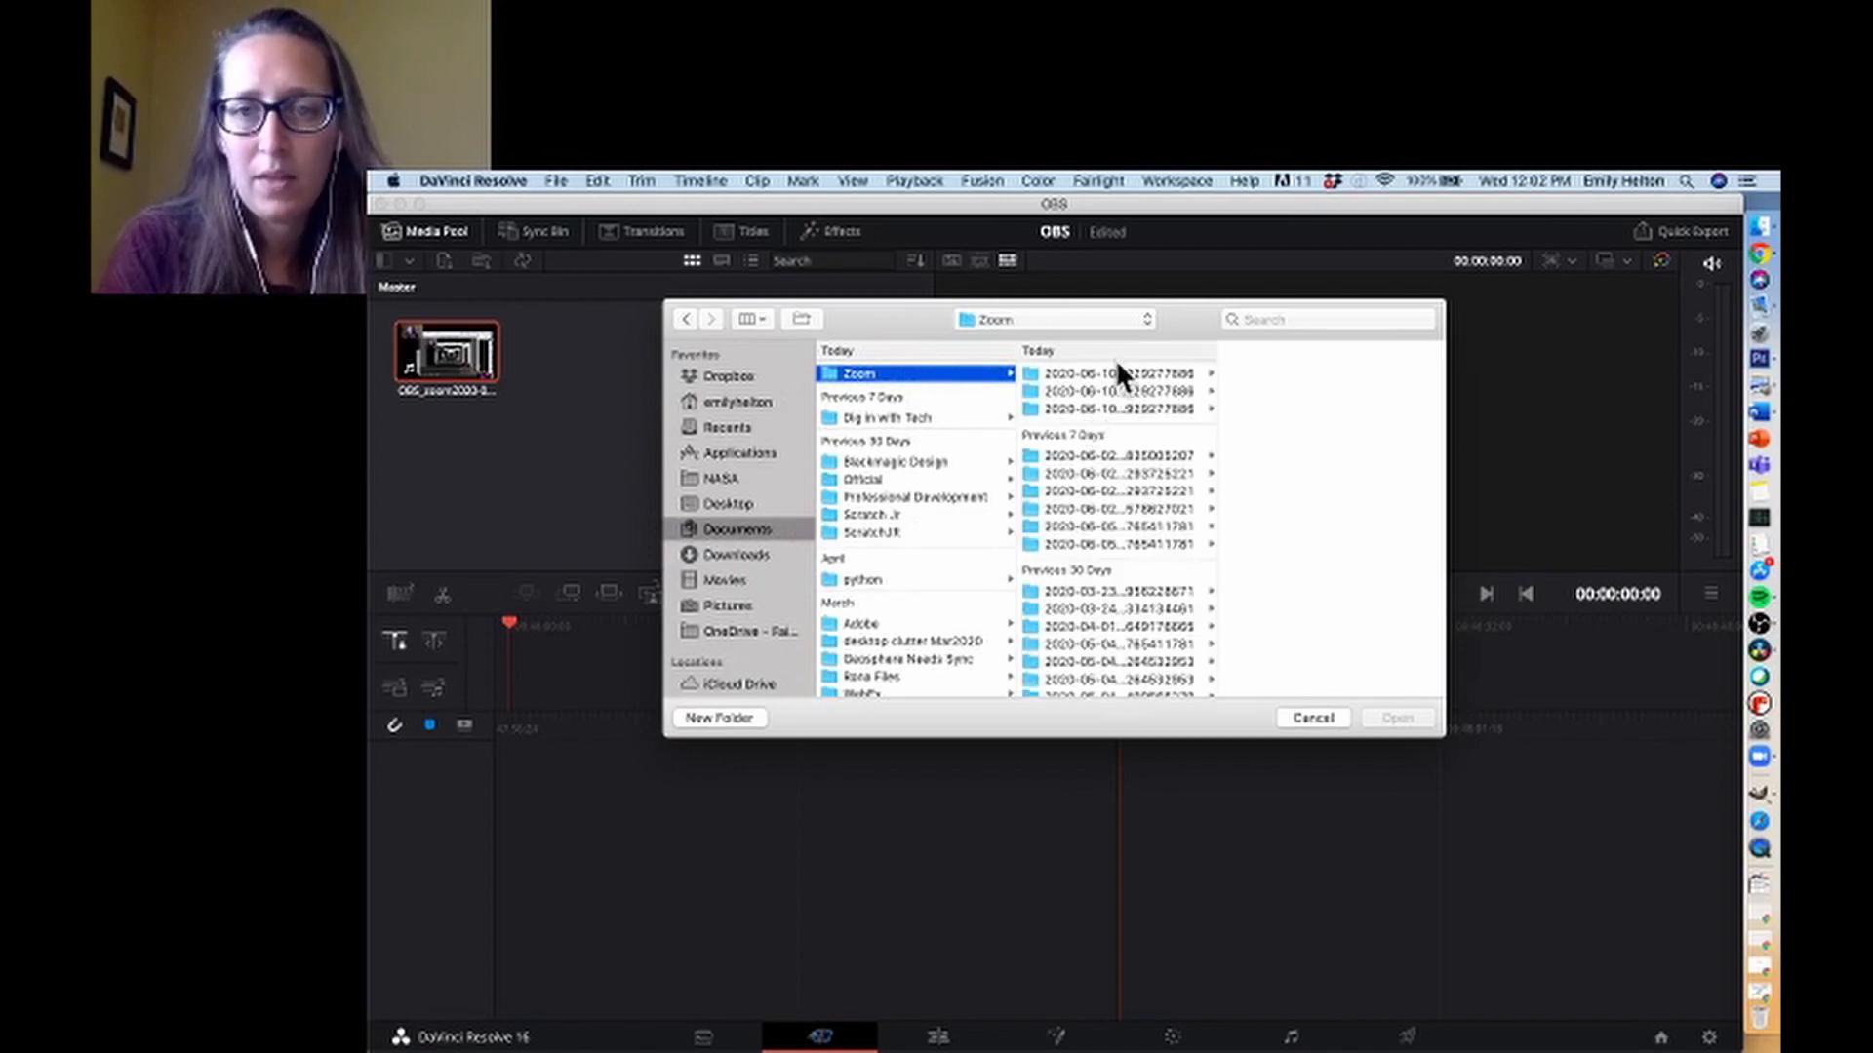
pyautogui.click(1122, 390)
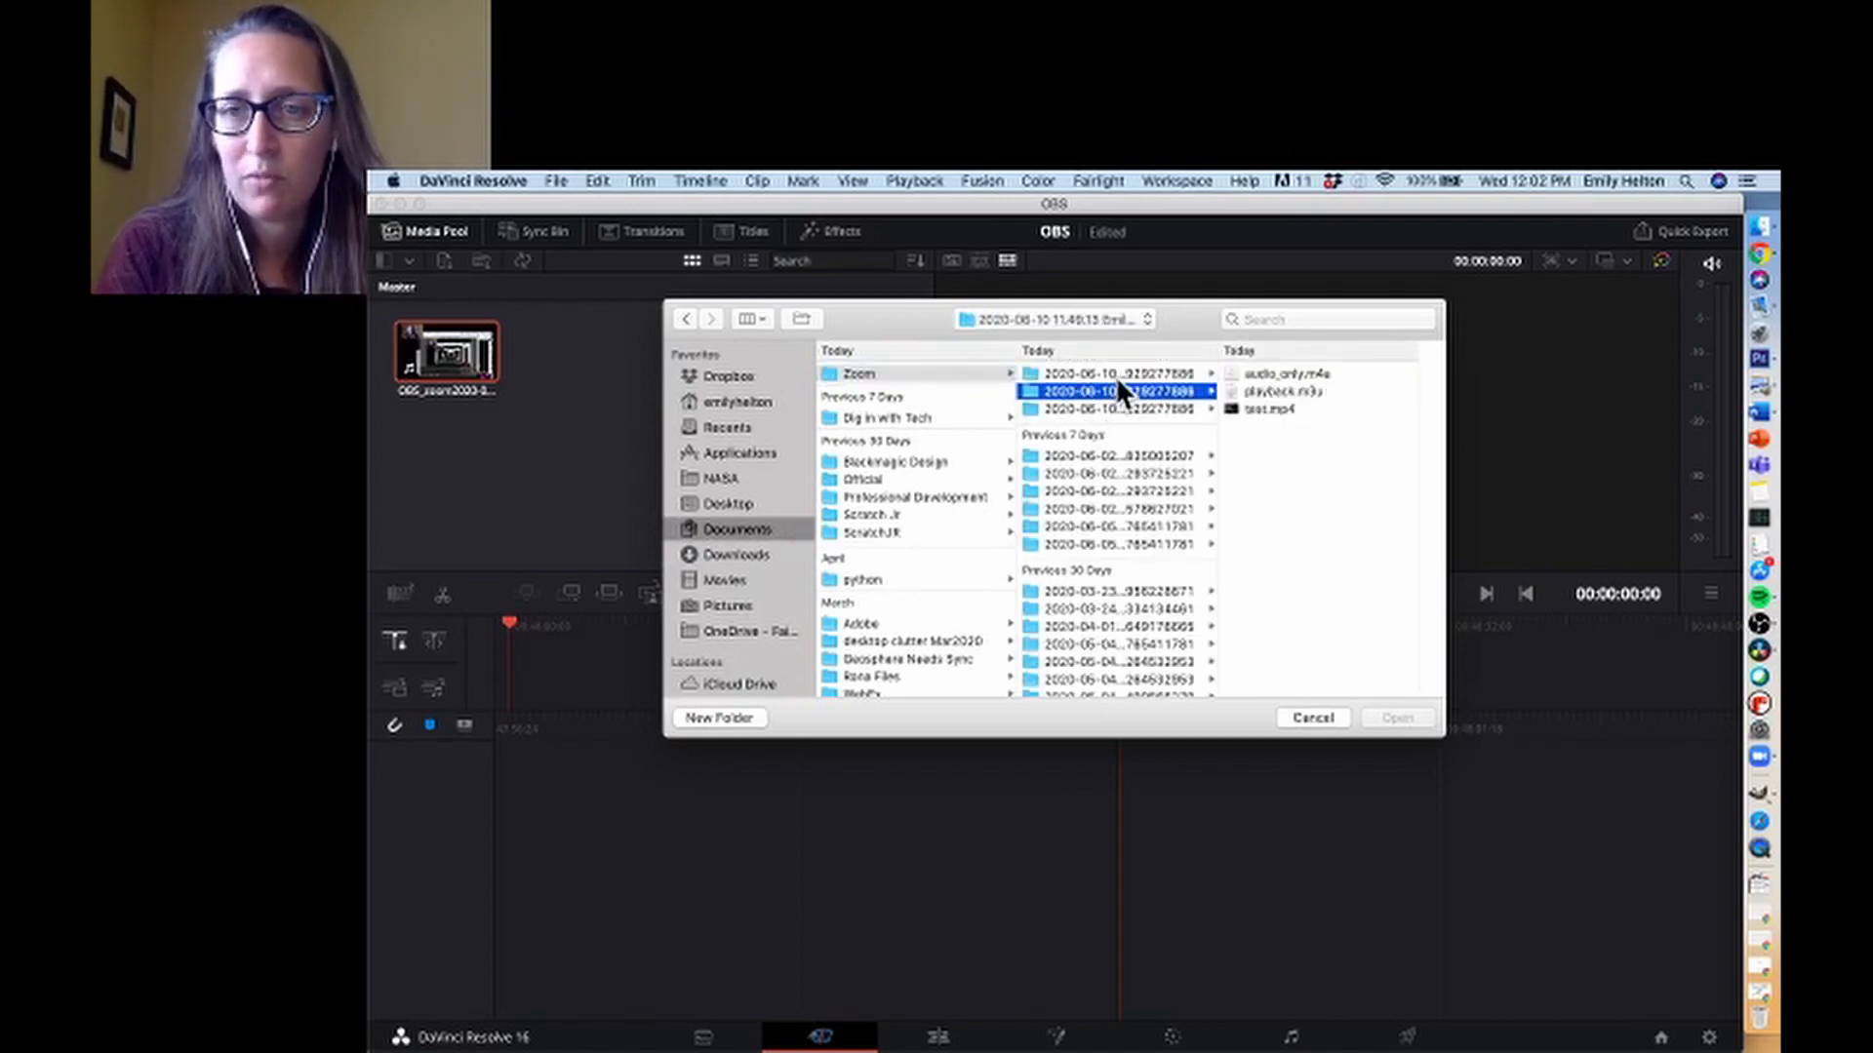
pyautogui.press('Up')
pyautogui.press('Down')
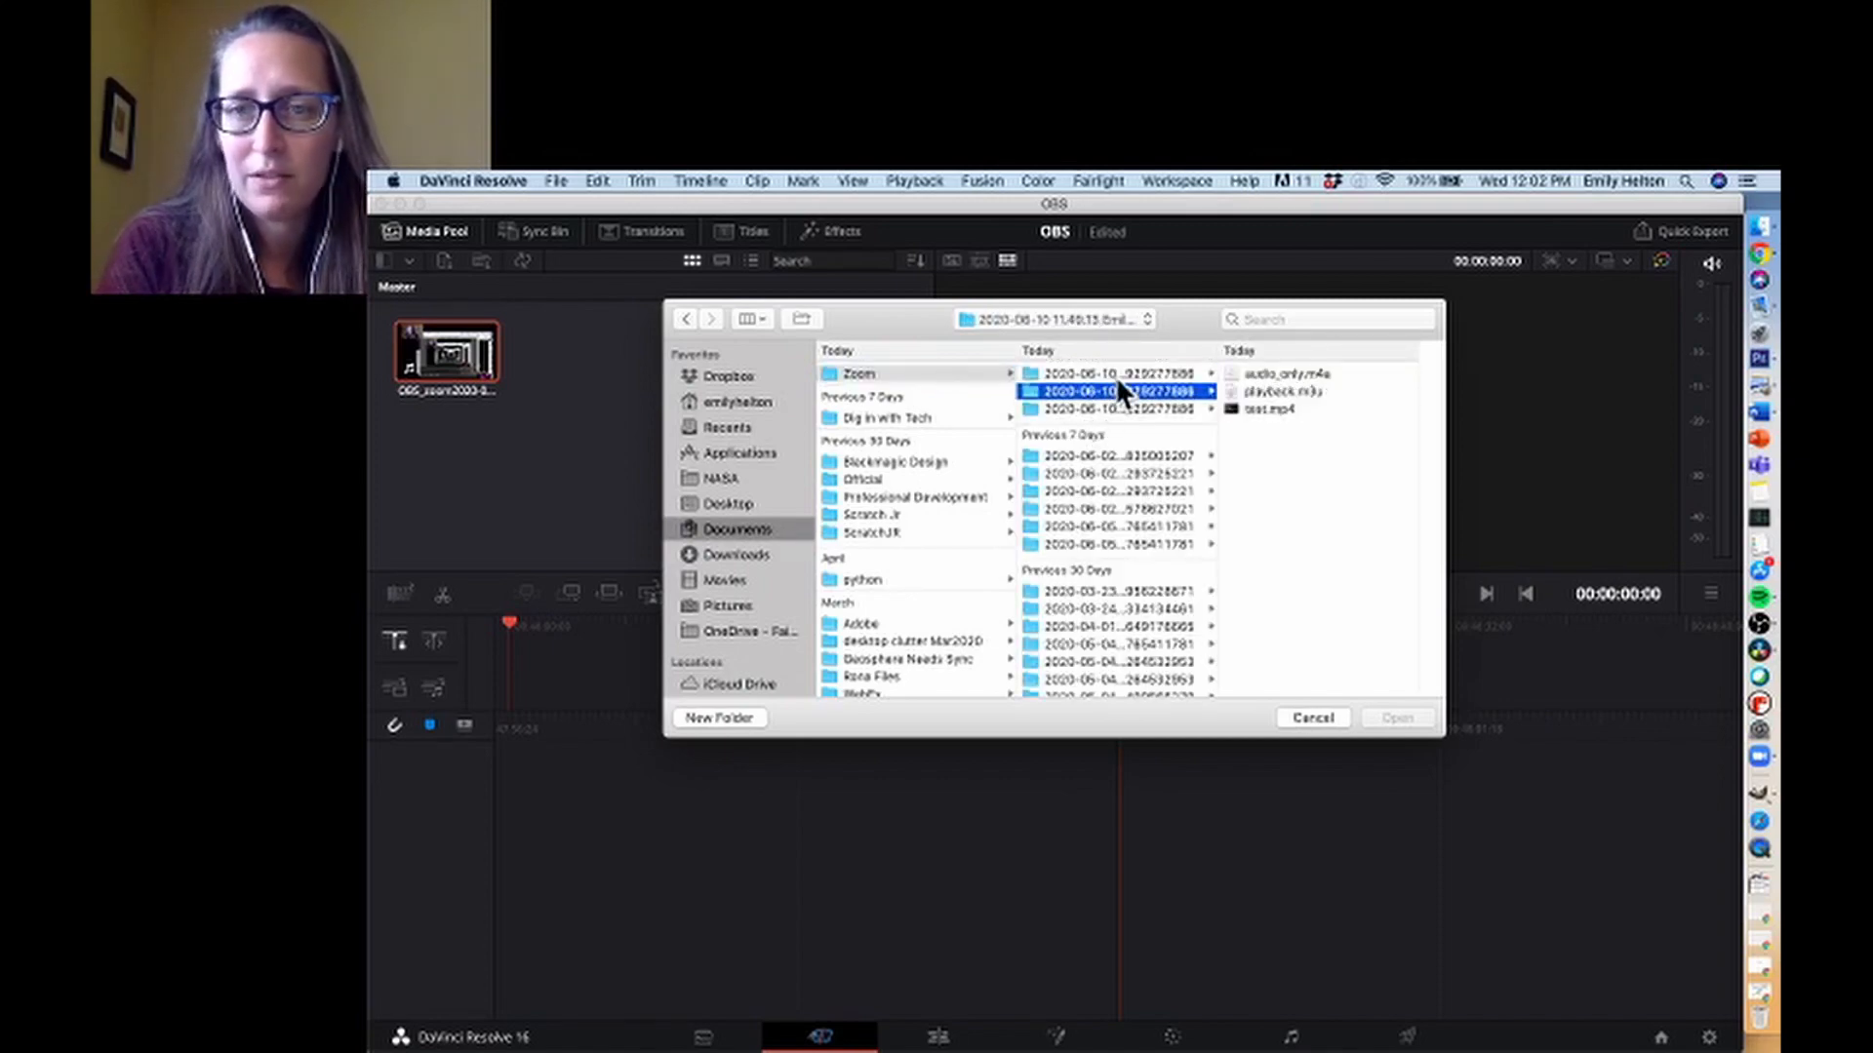
pyautogui.press('Down')
pyautogui.press('Up')
pyautogui.press('Up')
pyautogui.press('Right')
pyautogui.press('Down')
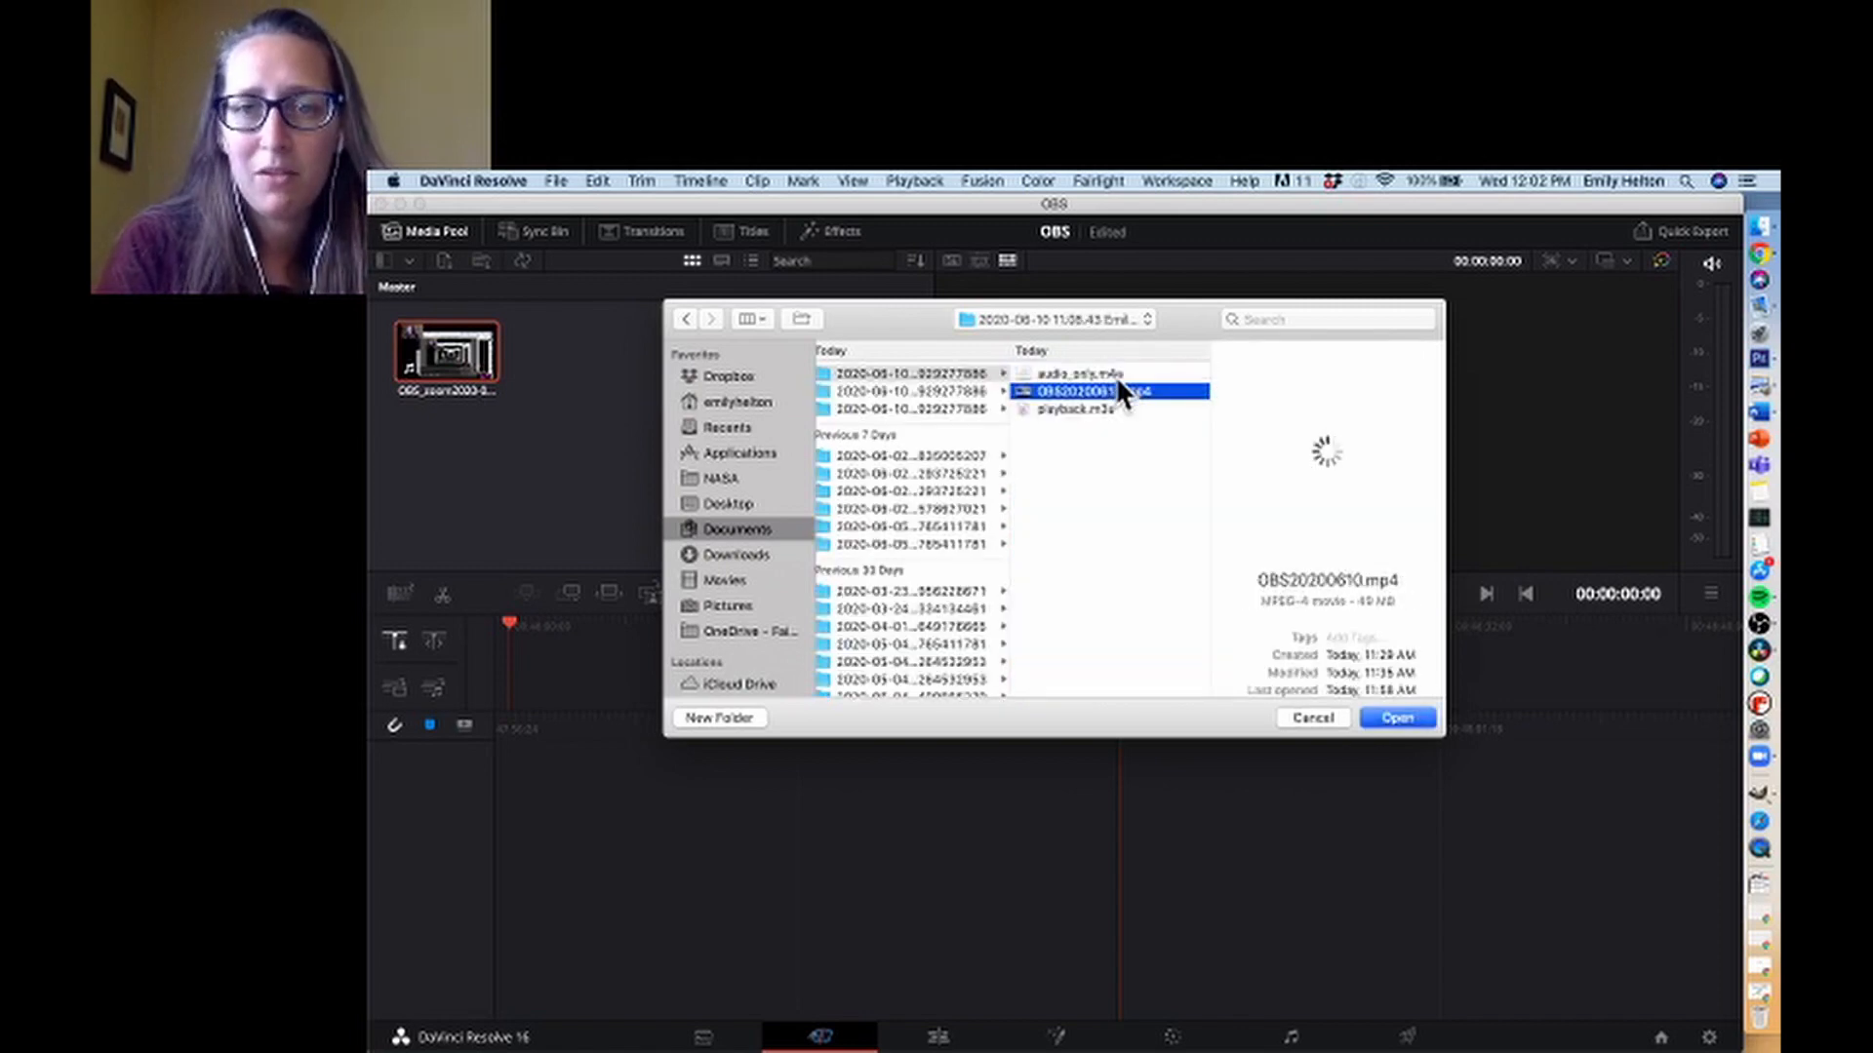
pyautogui.press('Return')
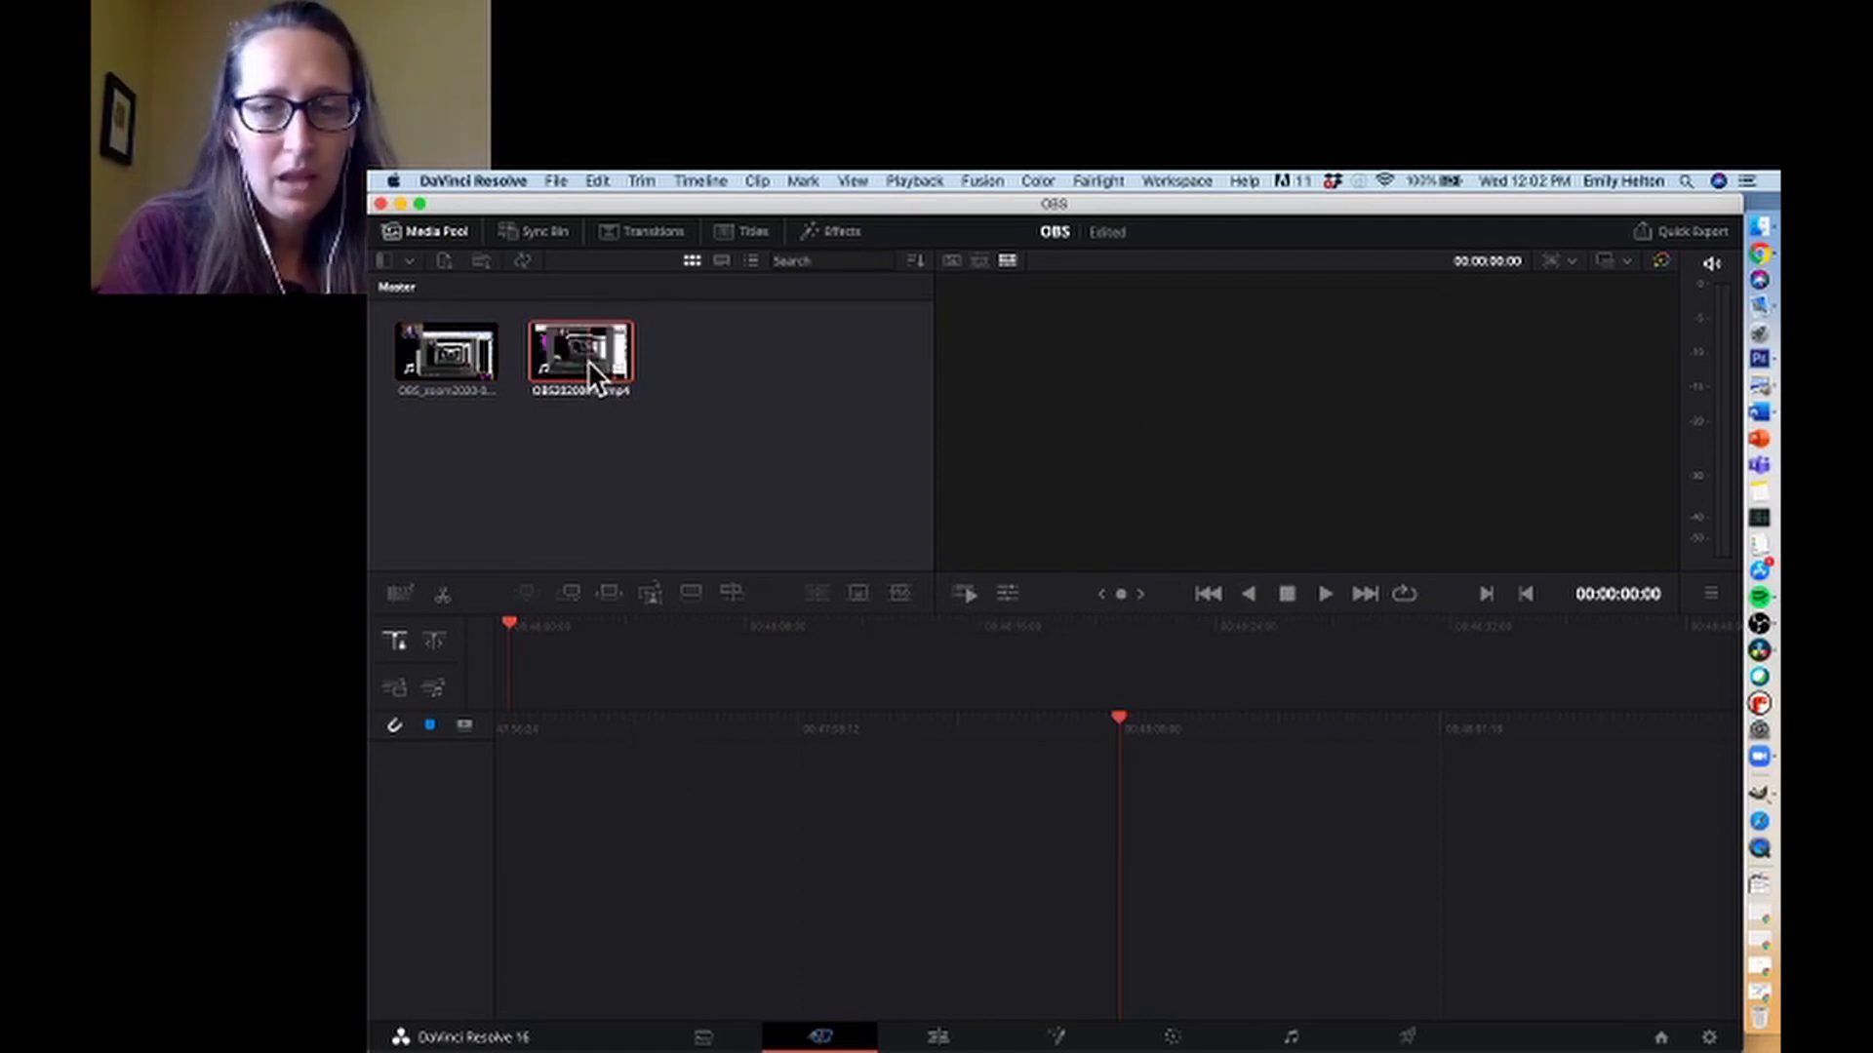
# Place the OBS20200610.mp4 clip from the media pool on the empty timeline
pyautogui.moveTo(587, 360); pyautogui.dragTo(575, 807)
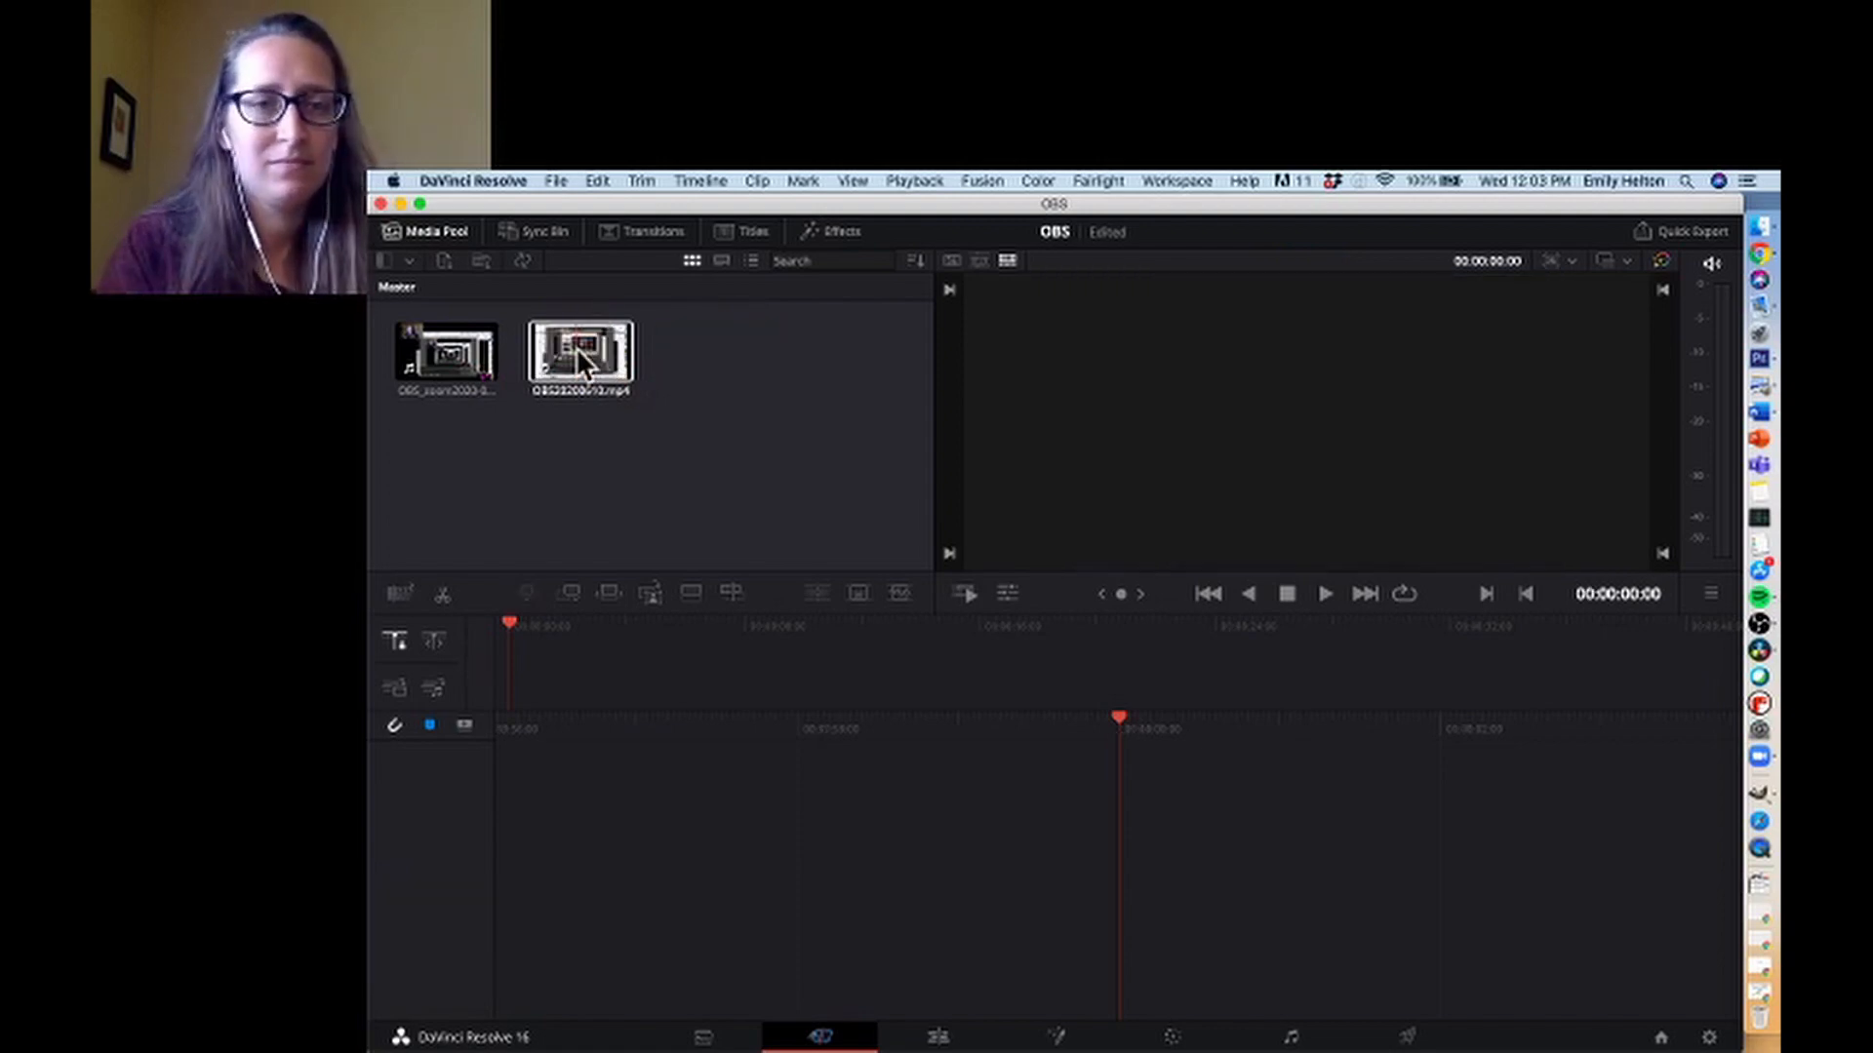
pyautogui.moveTo(577, 348); pyautogui.dragTo(593, 809)
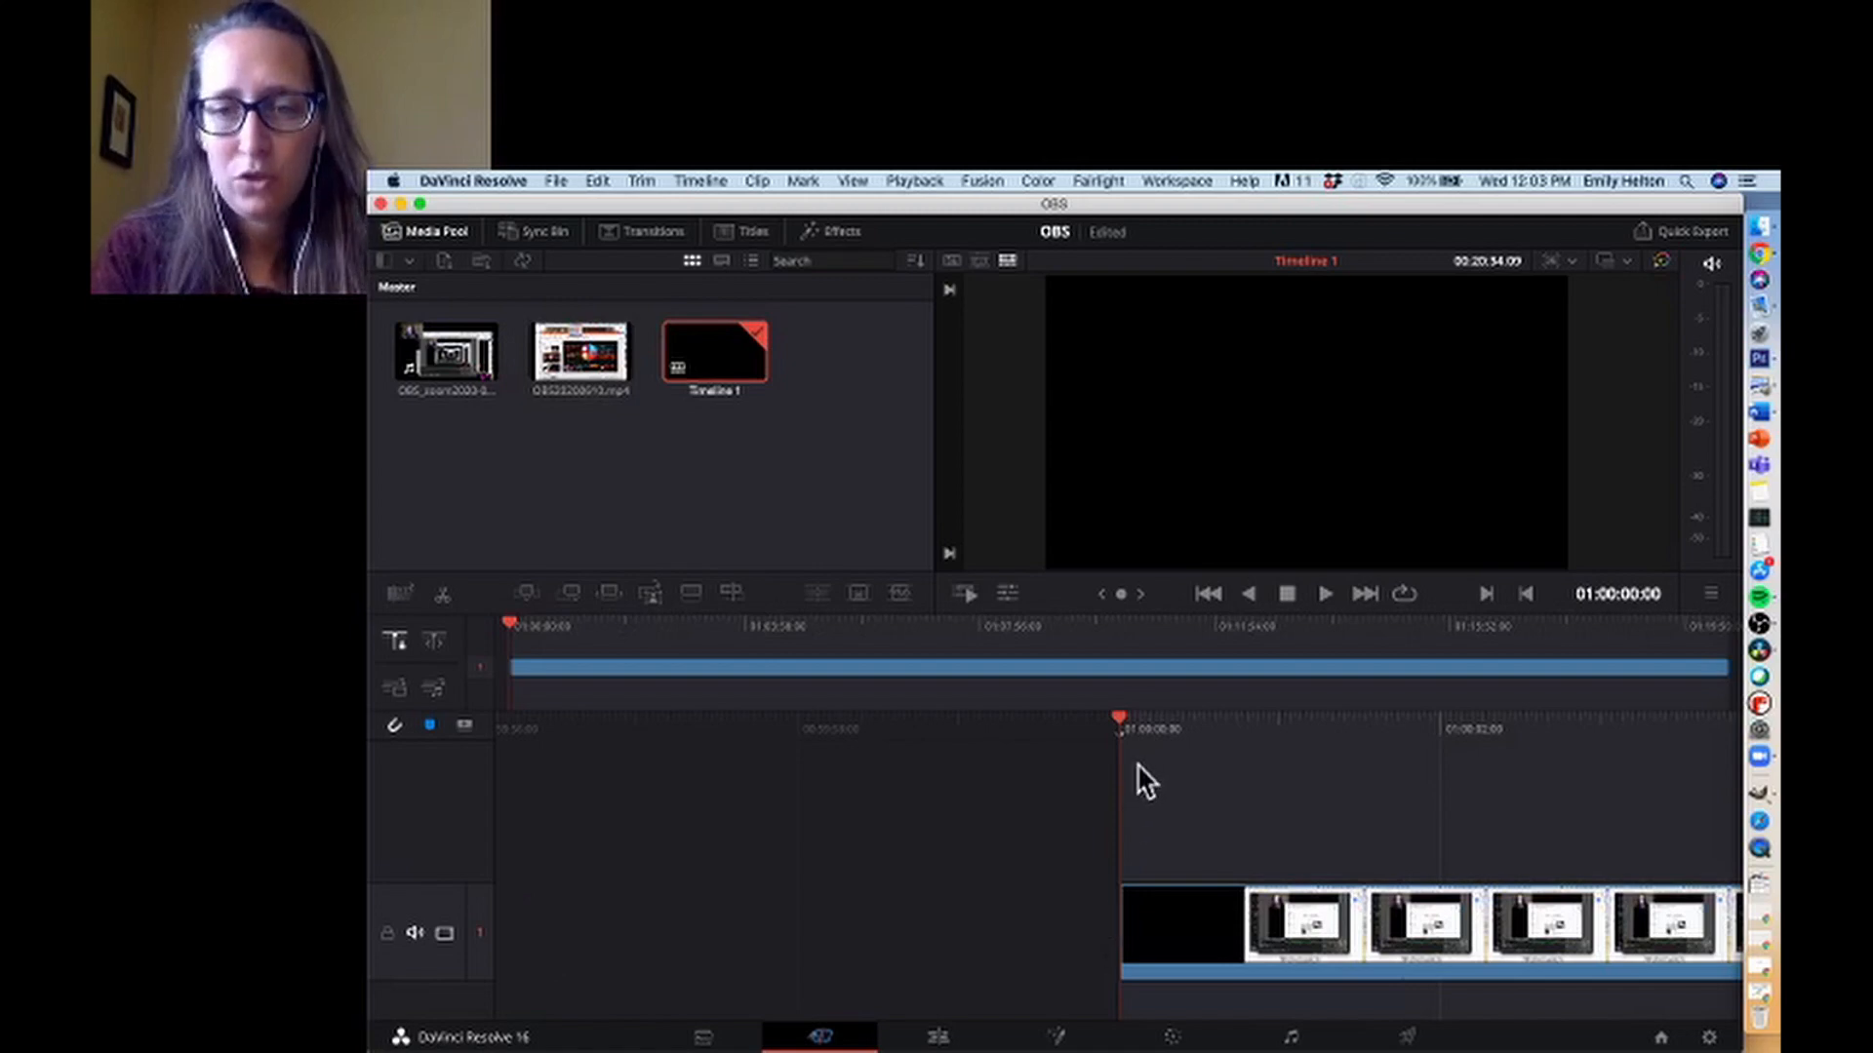
# Scrub through the first second of the timeline to preview the clip's opening frames
pyautogui.moveTo(1122, 729); pyautogui.dragTo(1205, 730)
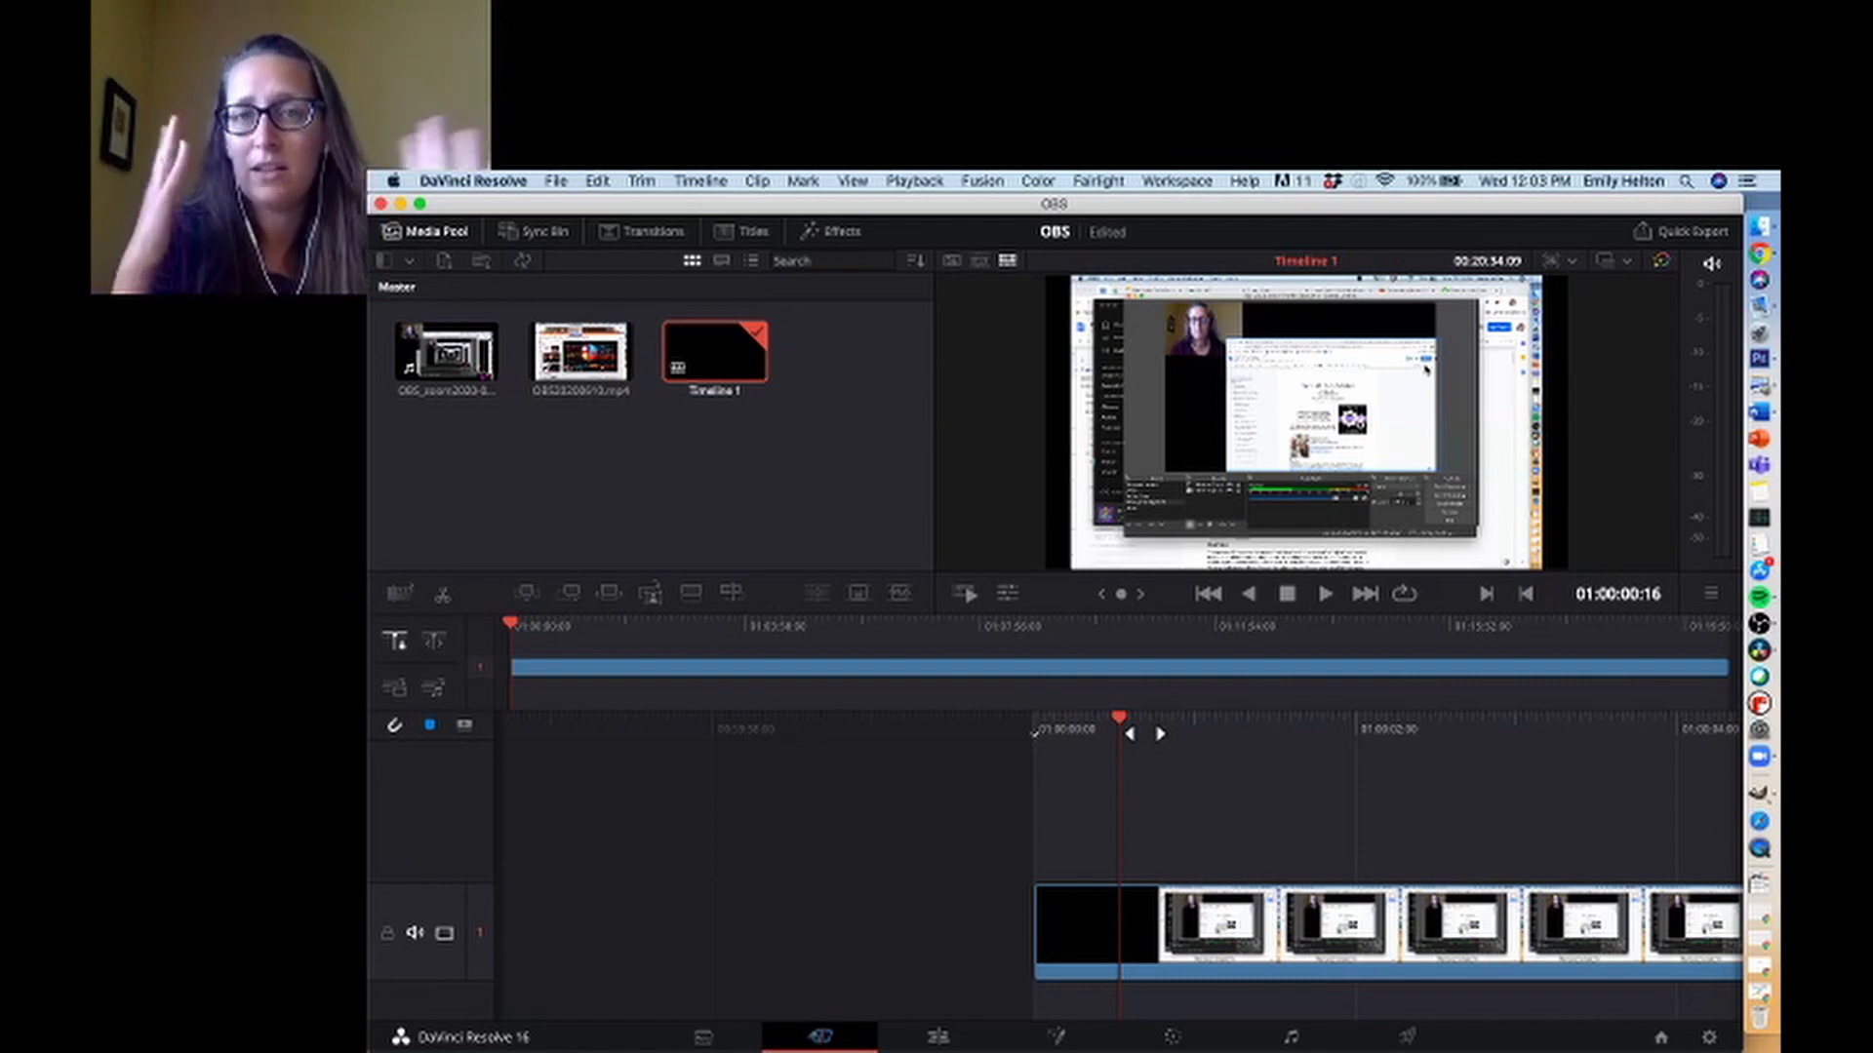
pyautogui.moveTo(1123, 719); pyautogui.dragTo(1246, 726)
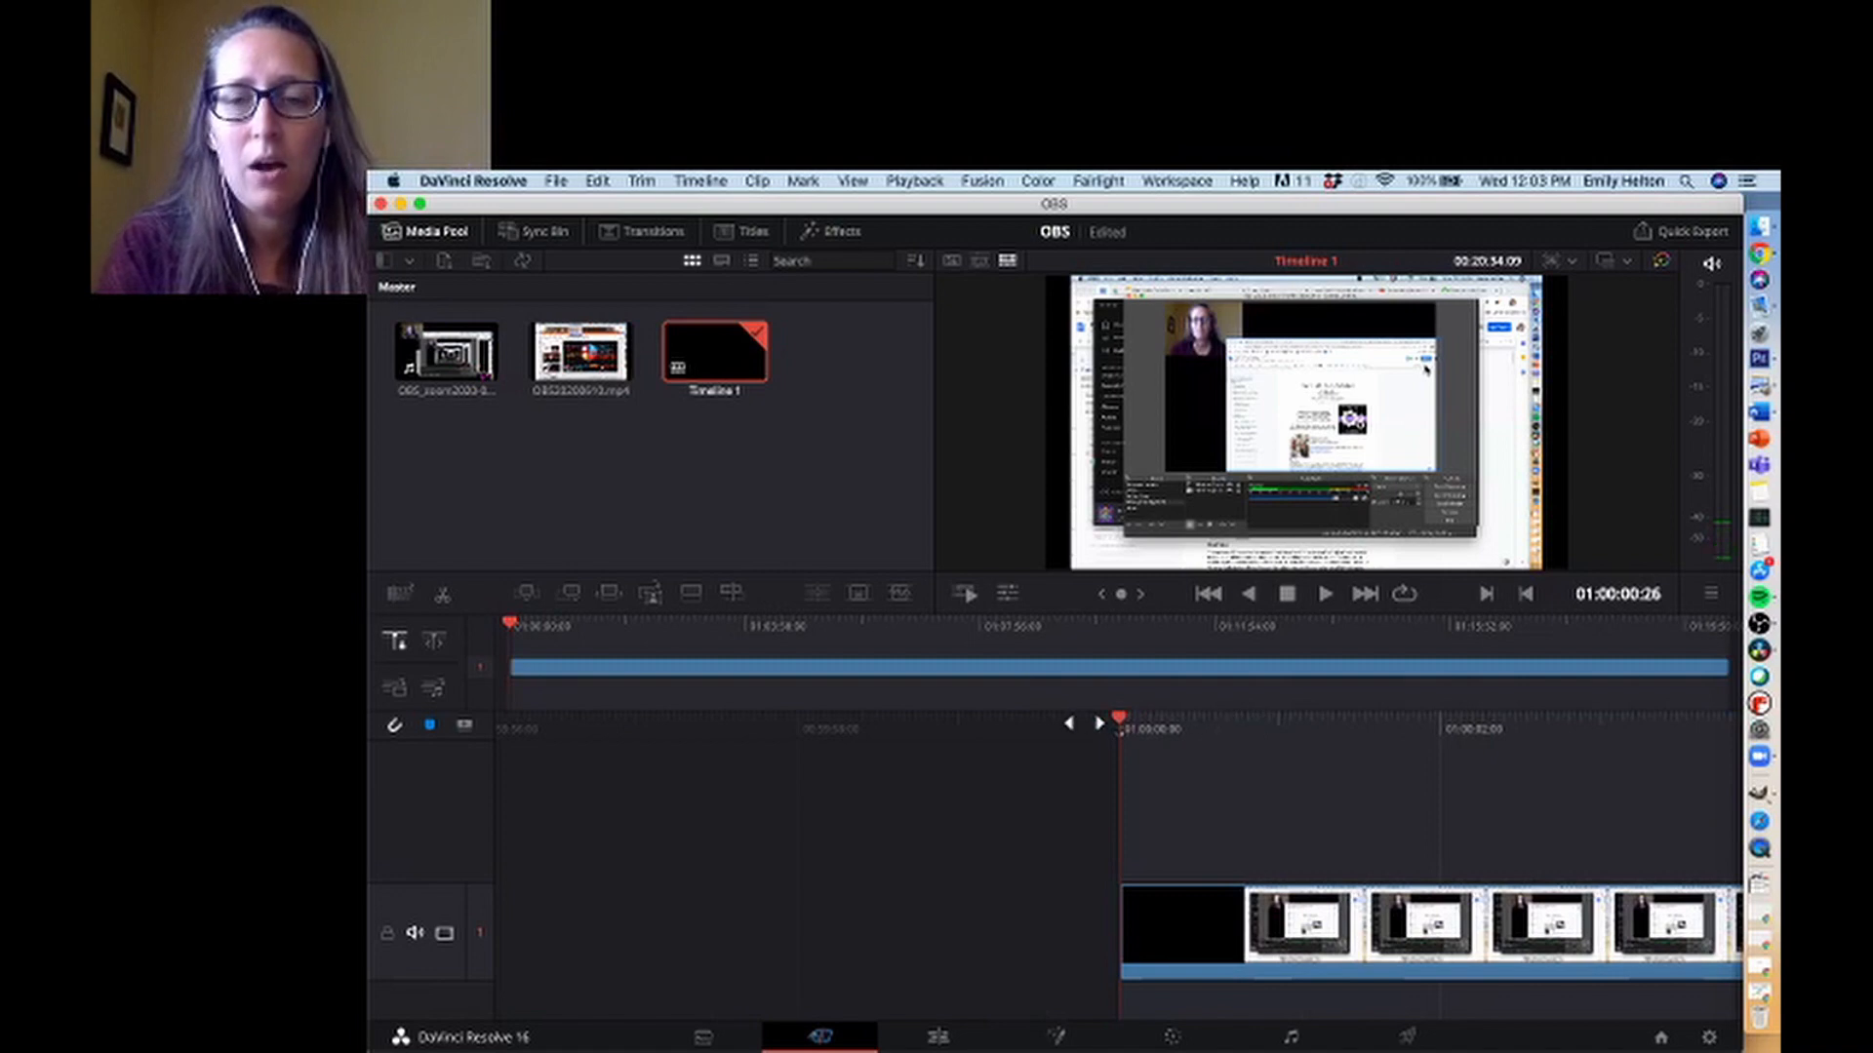
pyautogui.moveTo(508, 625)
pyautogui.mouseDown()
pyautogui.moveTo(722, 640)
pyautogui.moveTo(487, 634)
pyautogui.mouseUp()
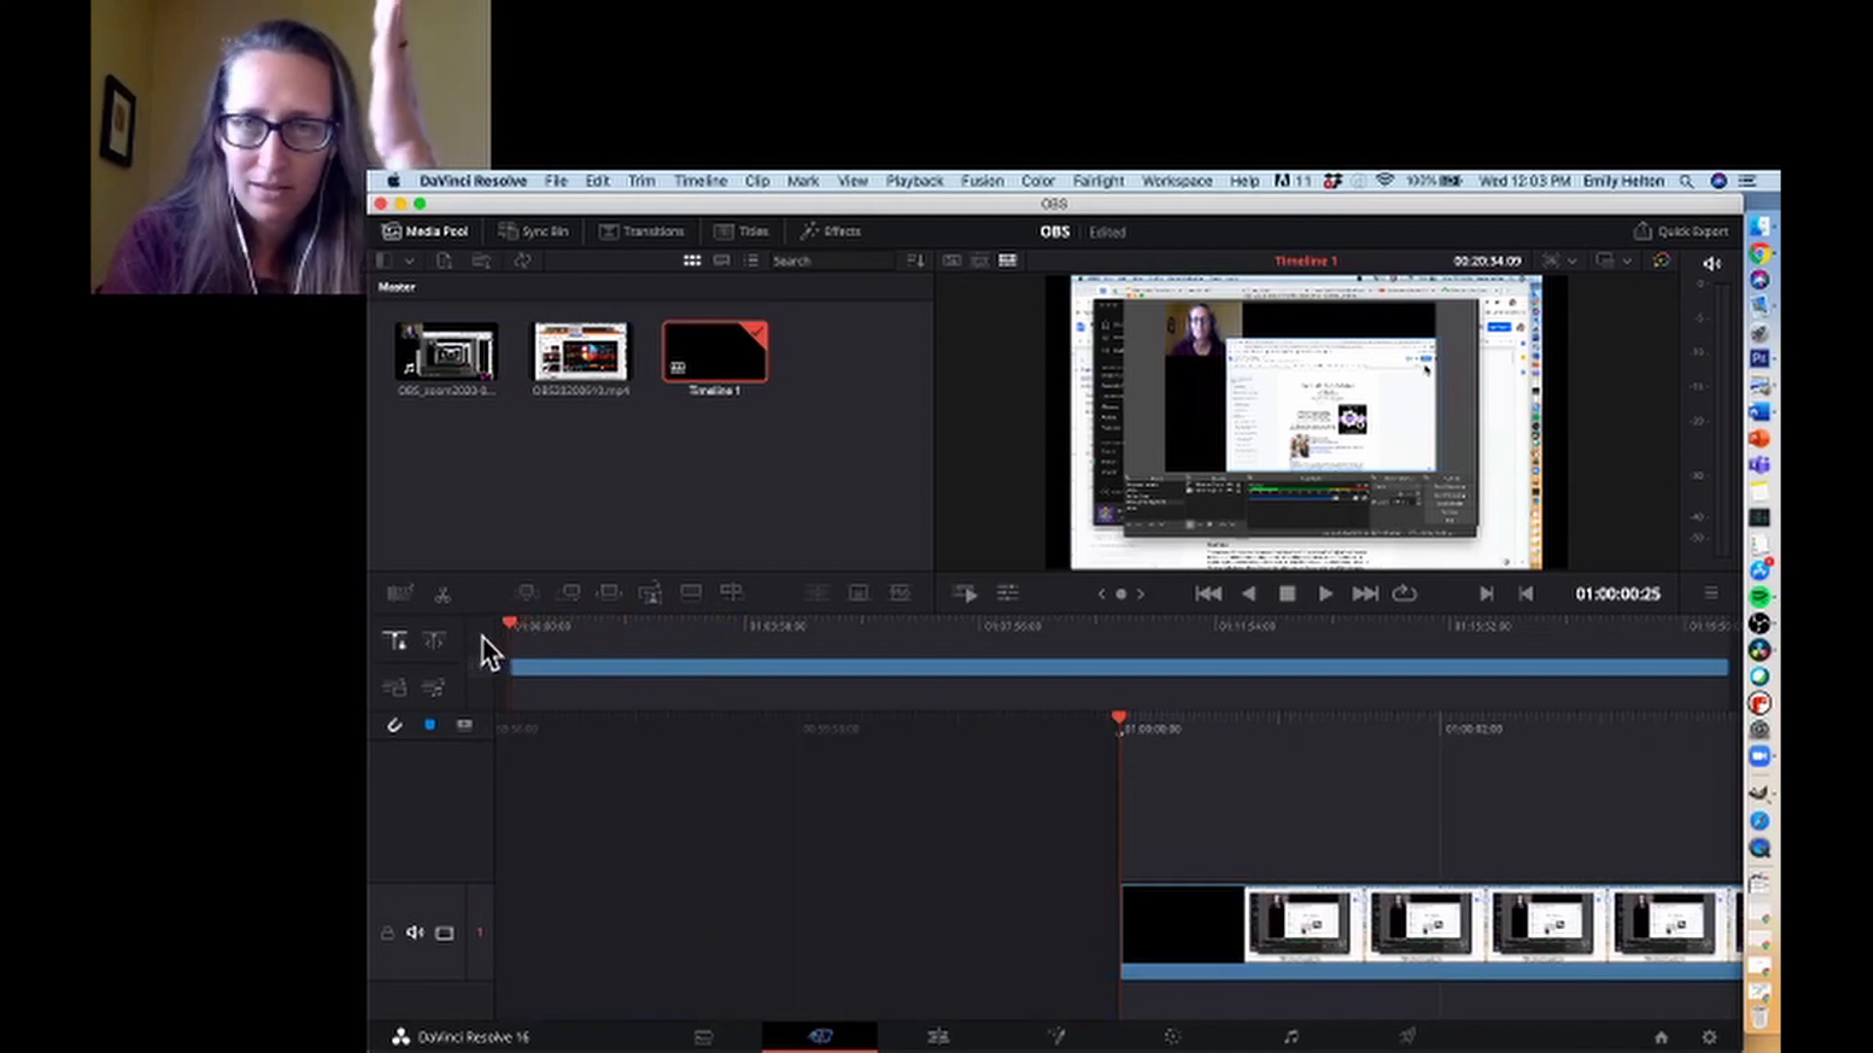
pyautogui.moveTo(1120, 727); pyautogui.dragTo(1202, 737)
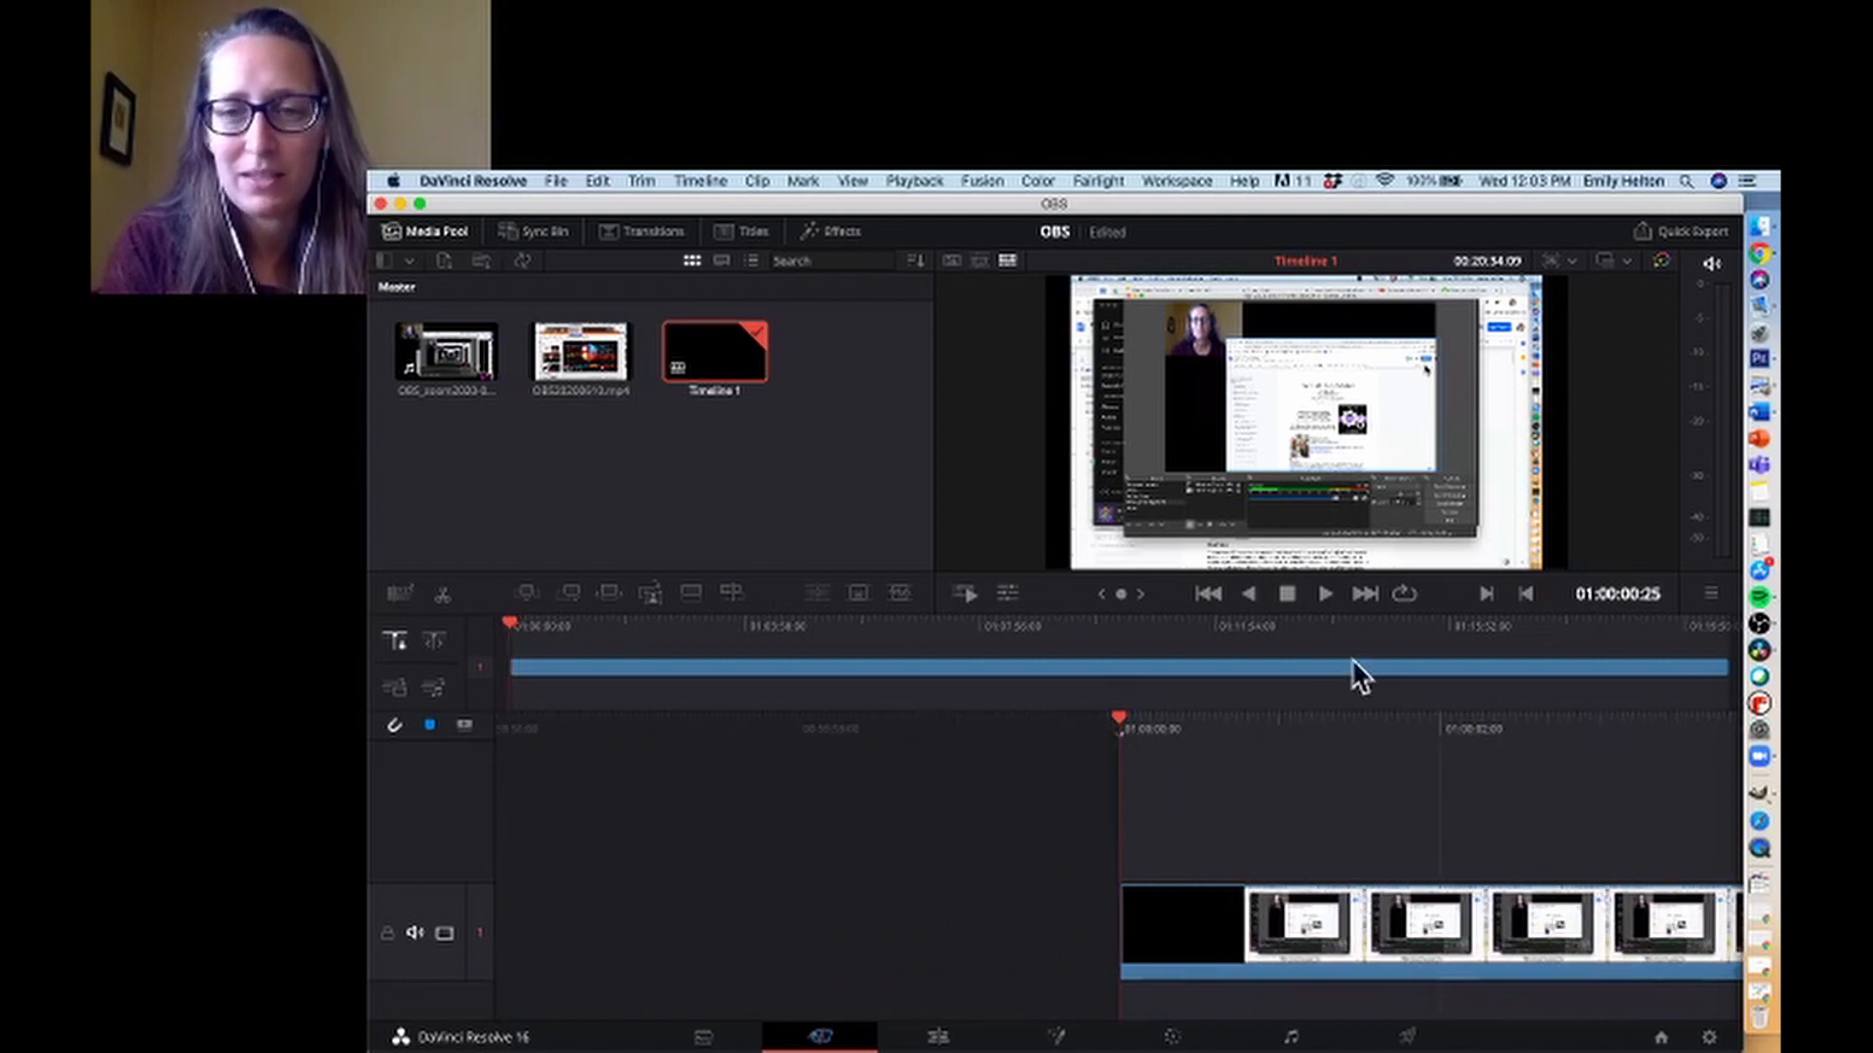
# Play the opening of the clip and park the playhead at 01:00:03:07
pyautogui.click(1326, 597)
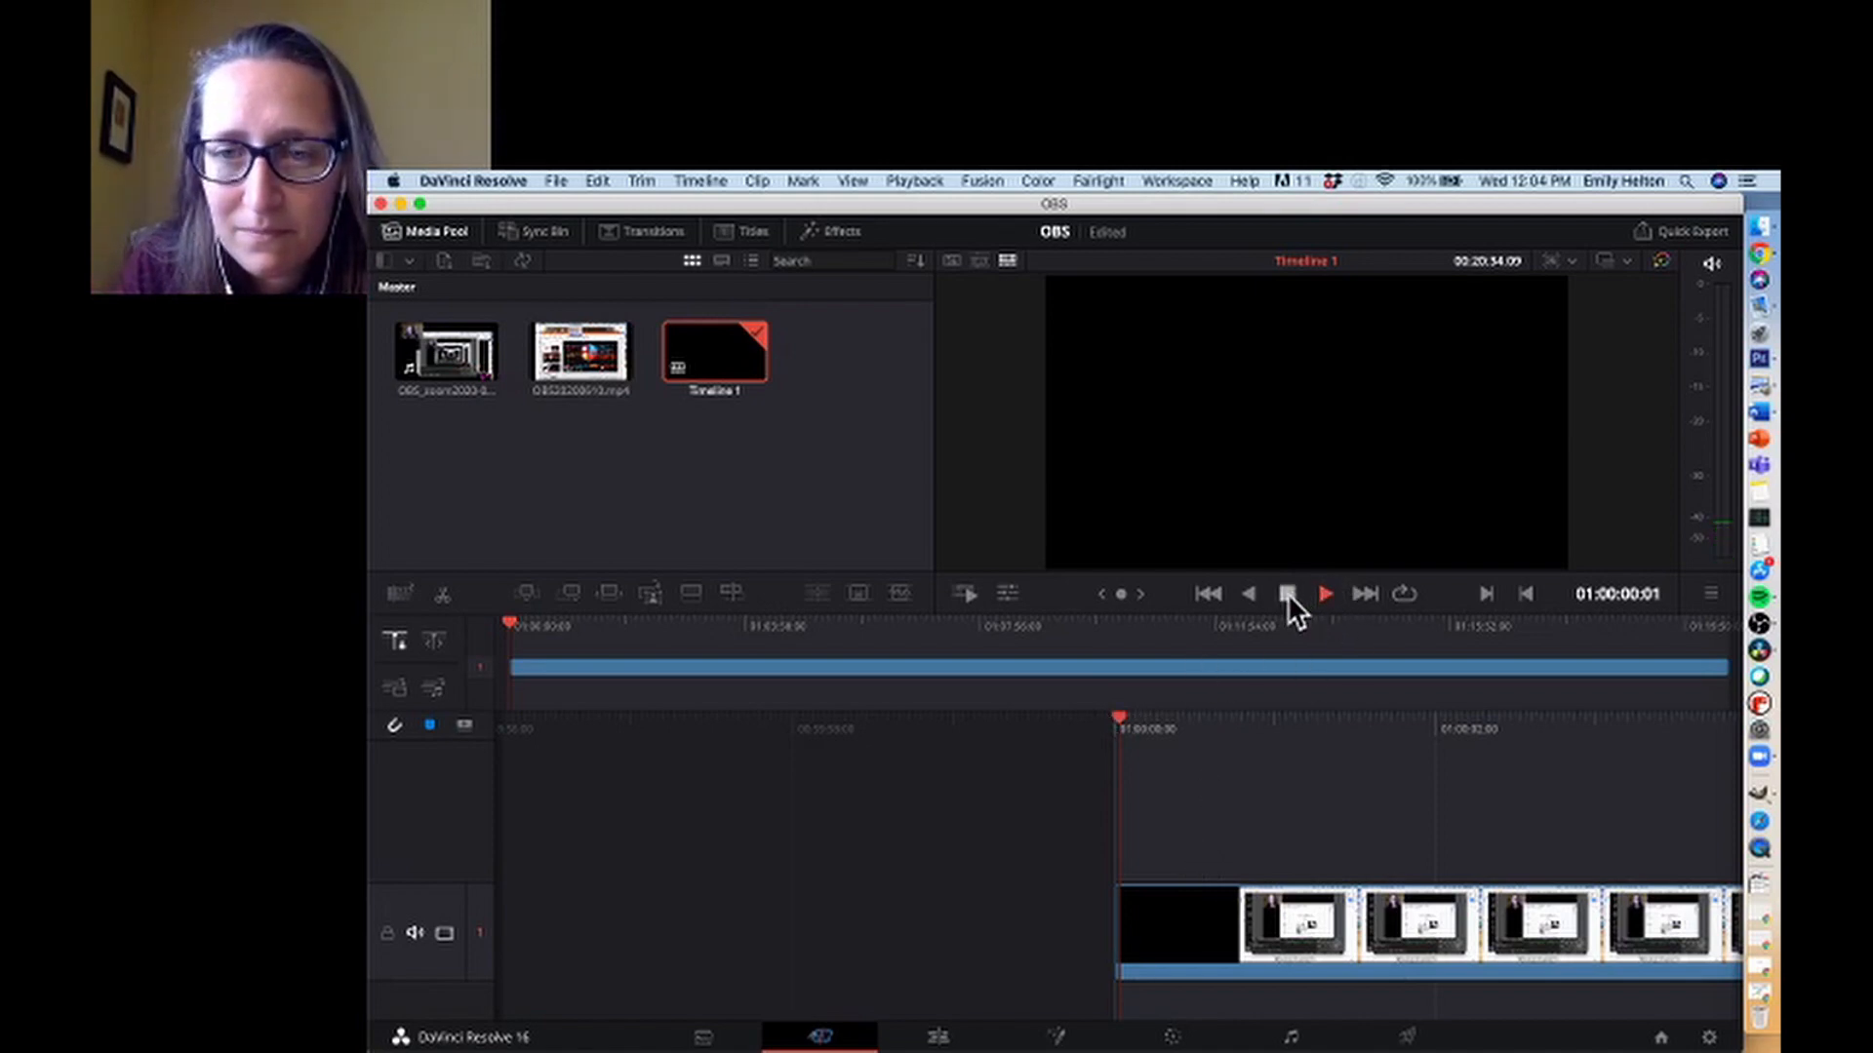
pyautogui.moveTo(1122, 727); pyautogui.dragTo(835, 767)
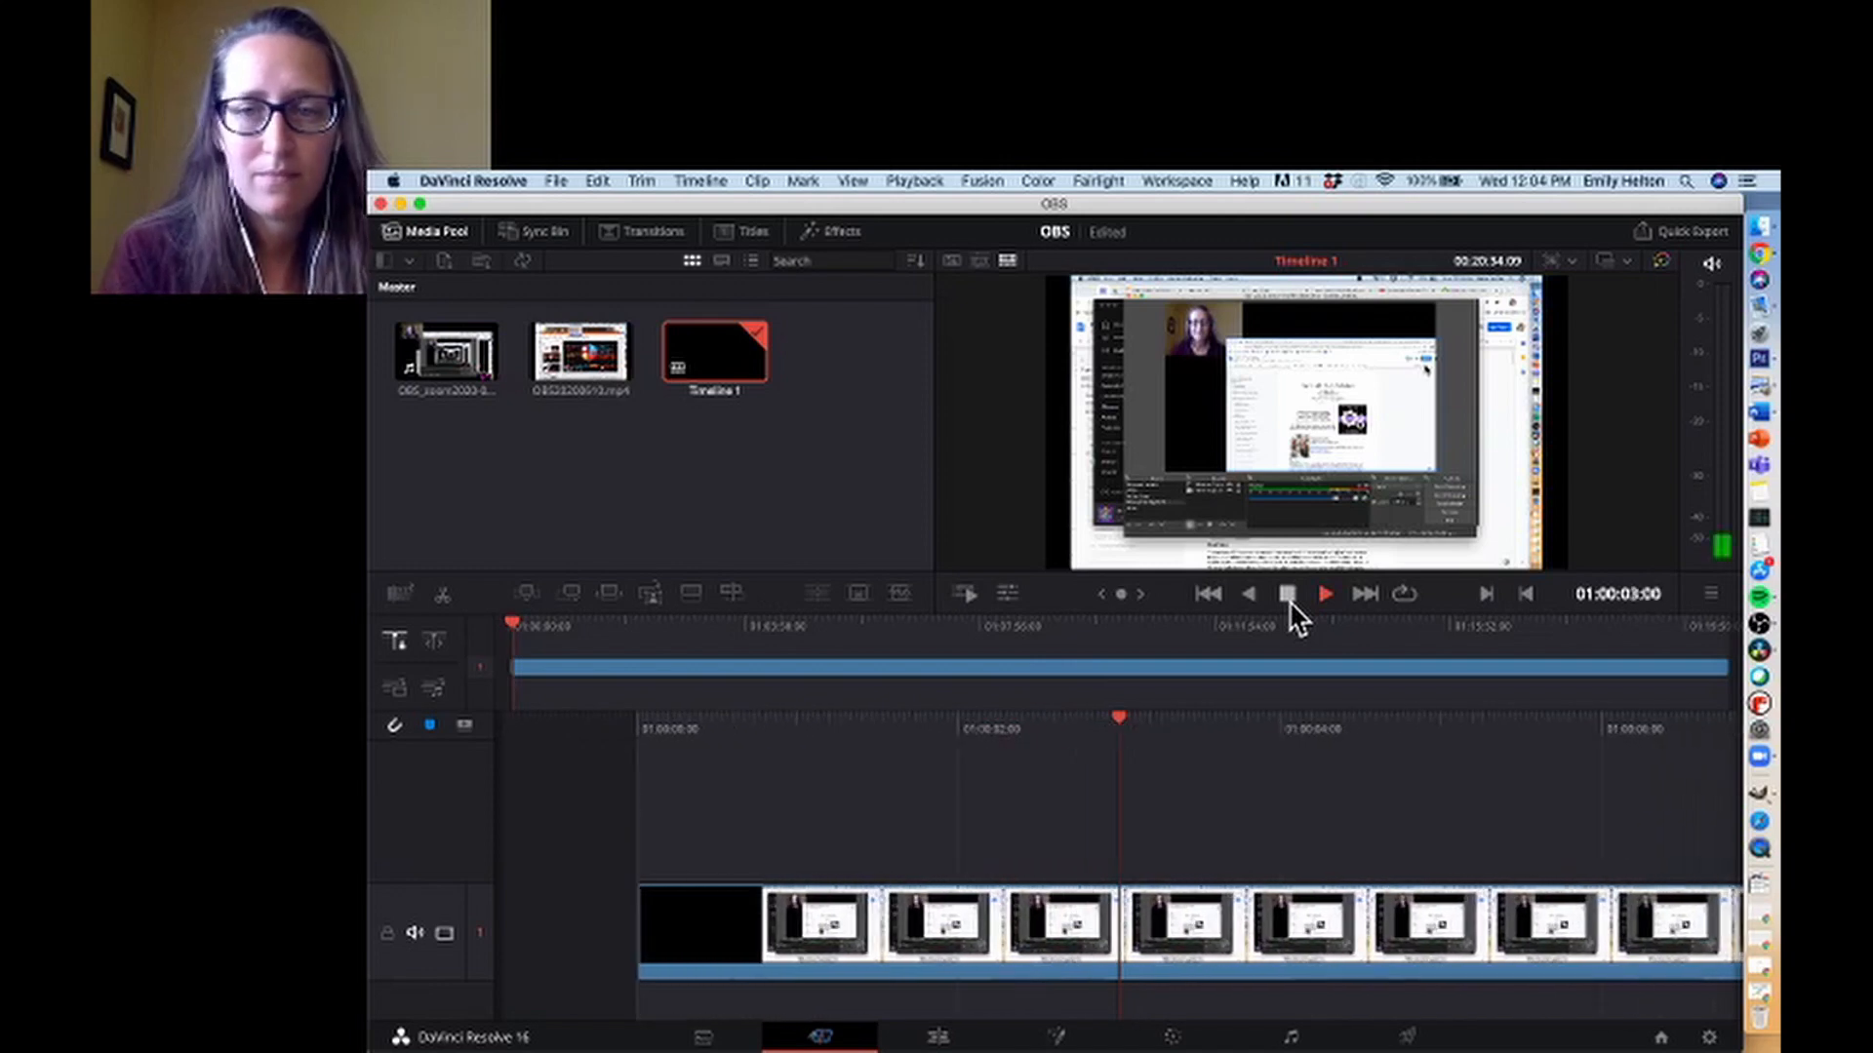
pyautogui.press('space')
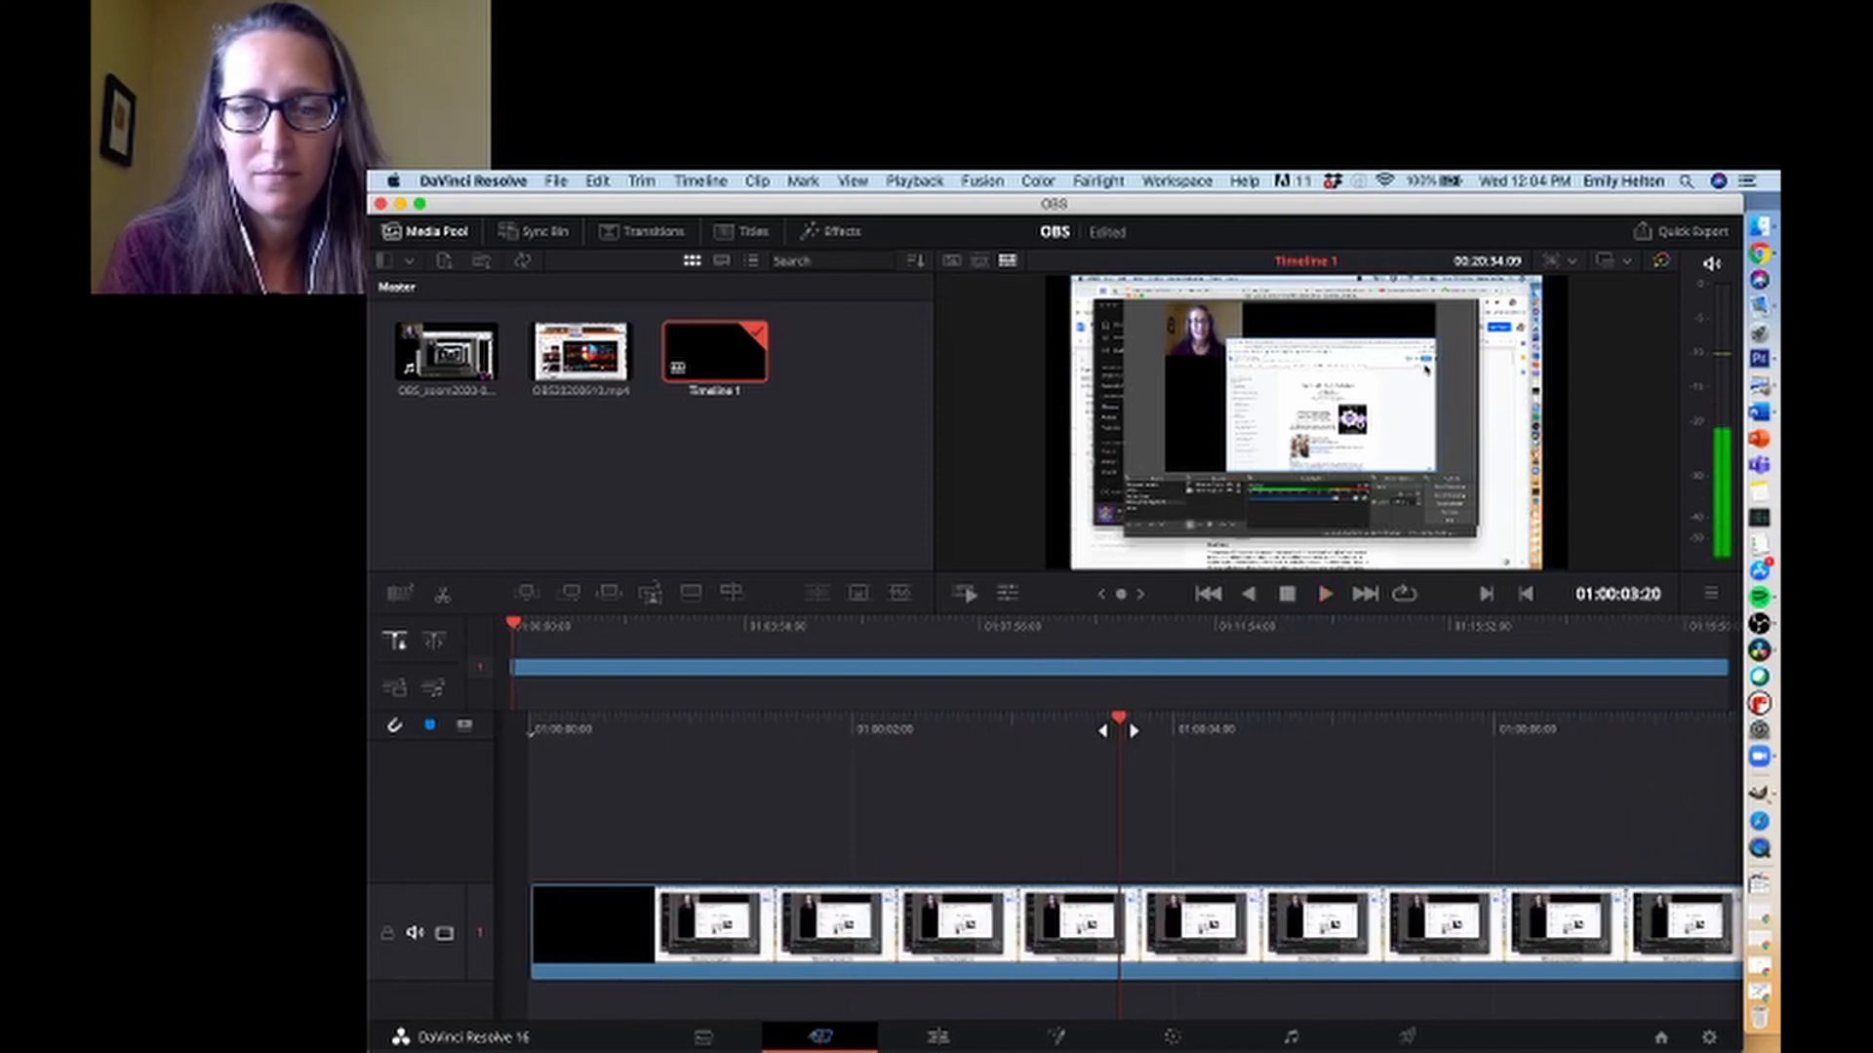
pyautogui.press('j')
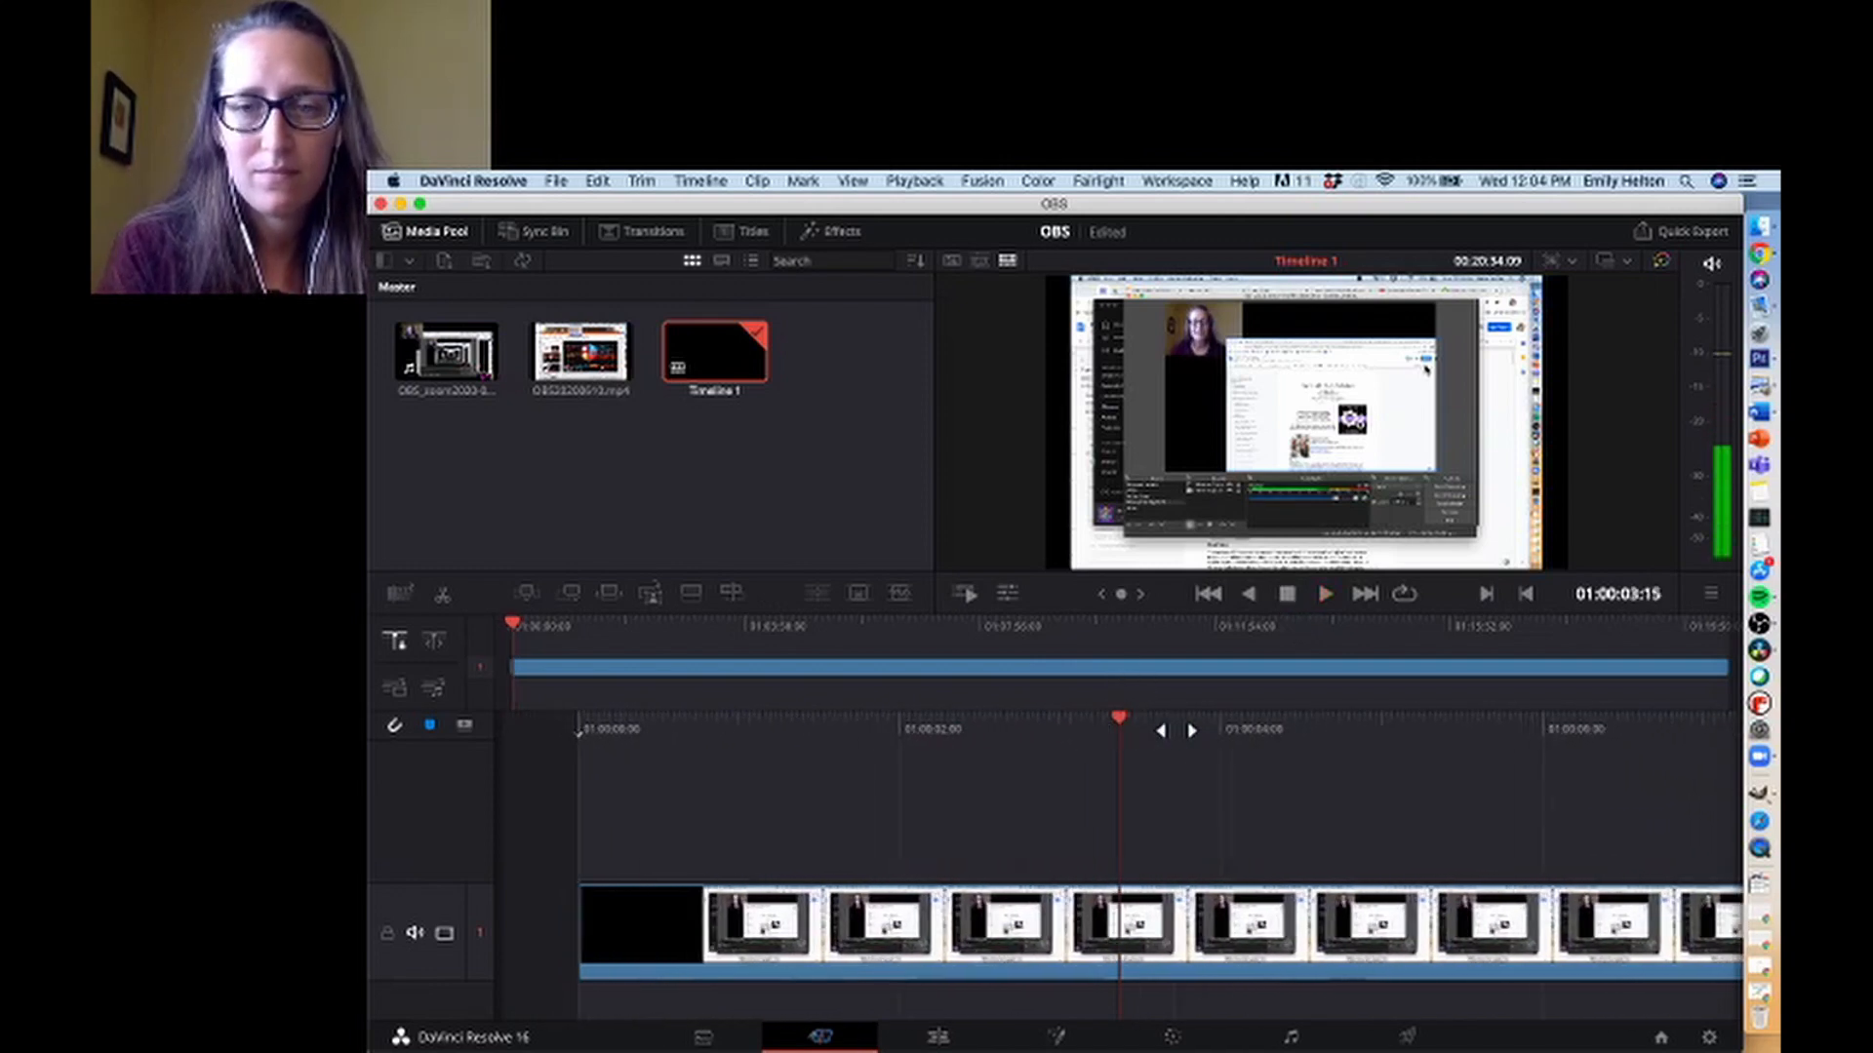
pyautogui.click(1325, 592)
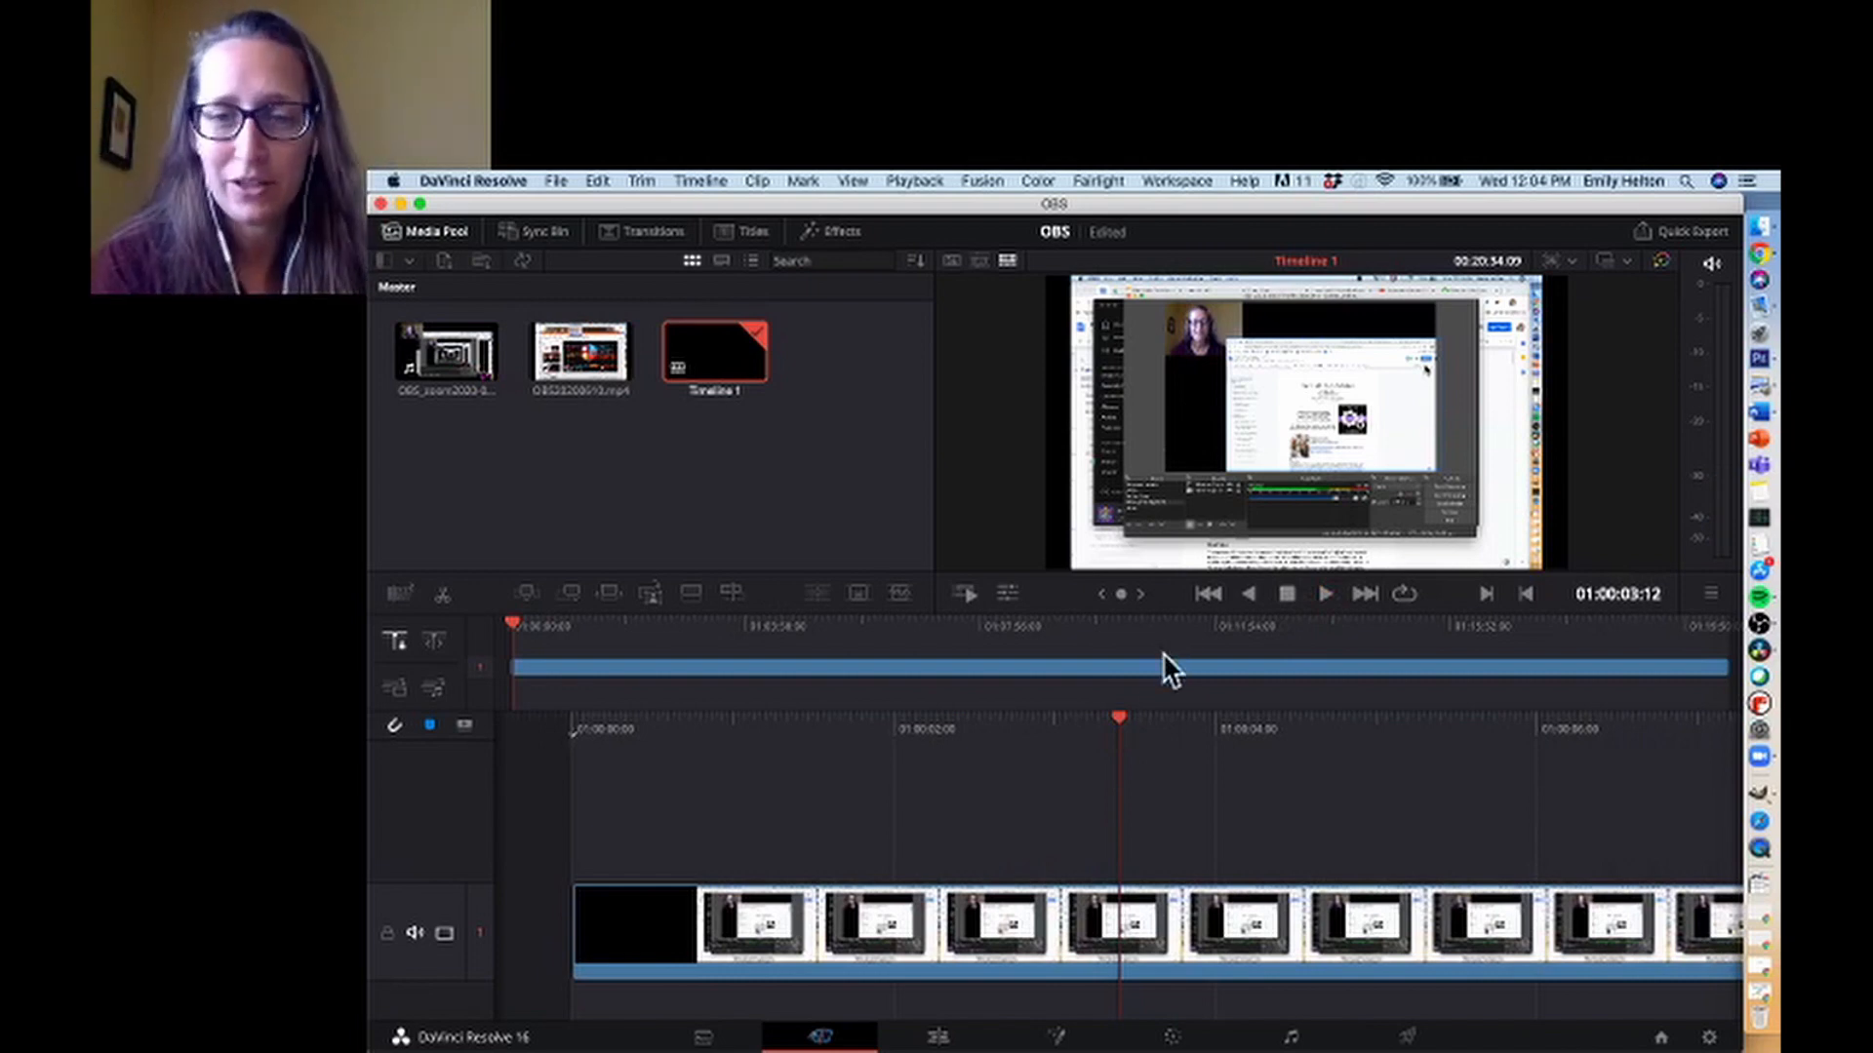
pyautogui.moveTo(1119, 731); pyautogui.dragTo(1139, 732)
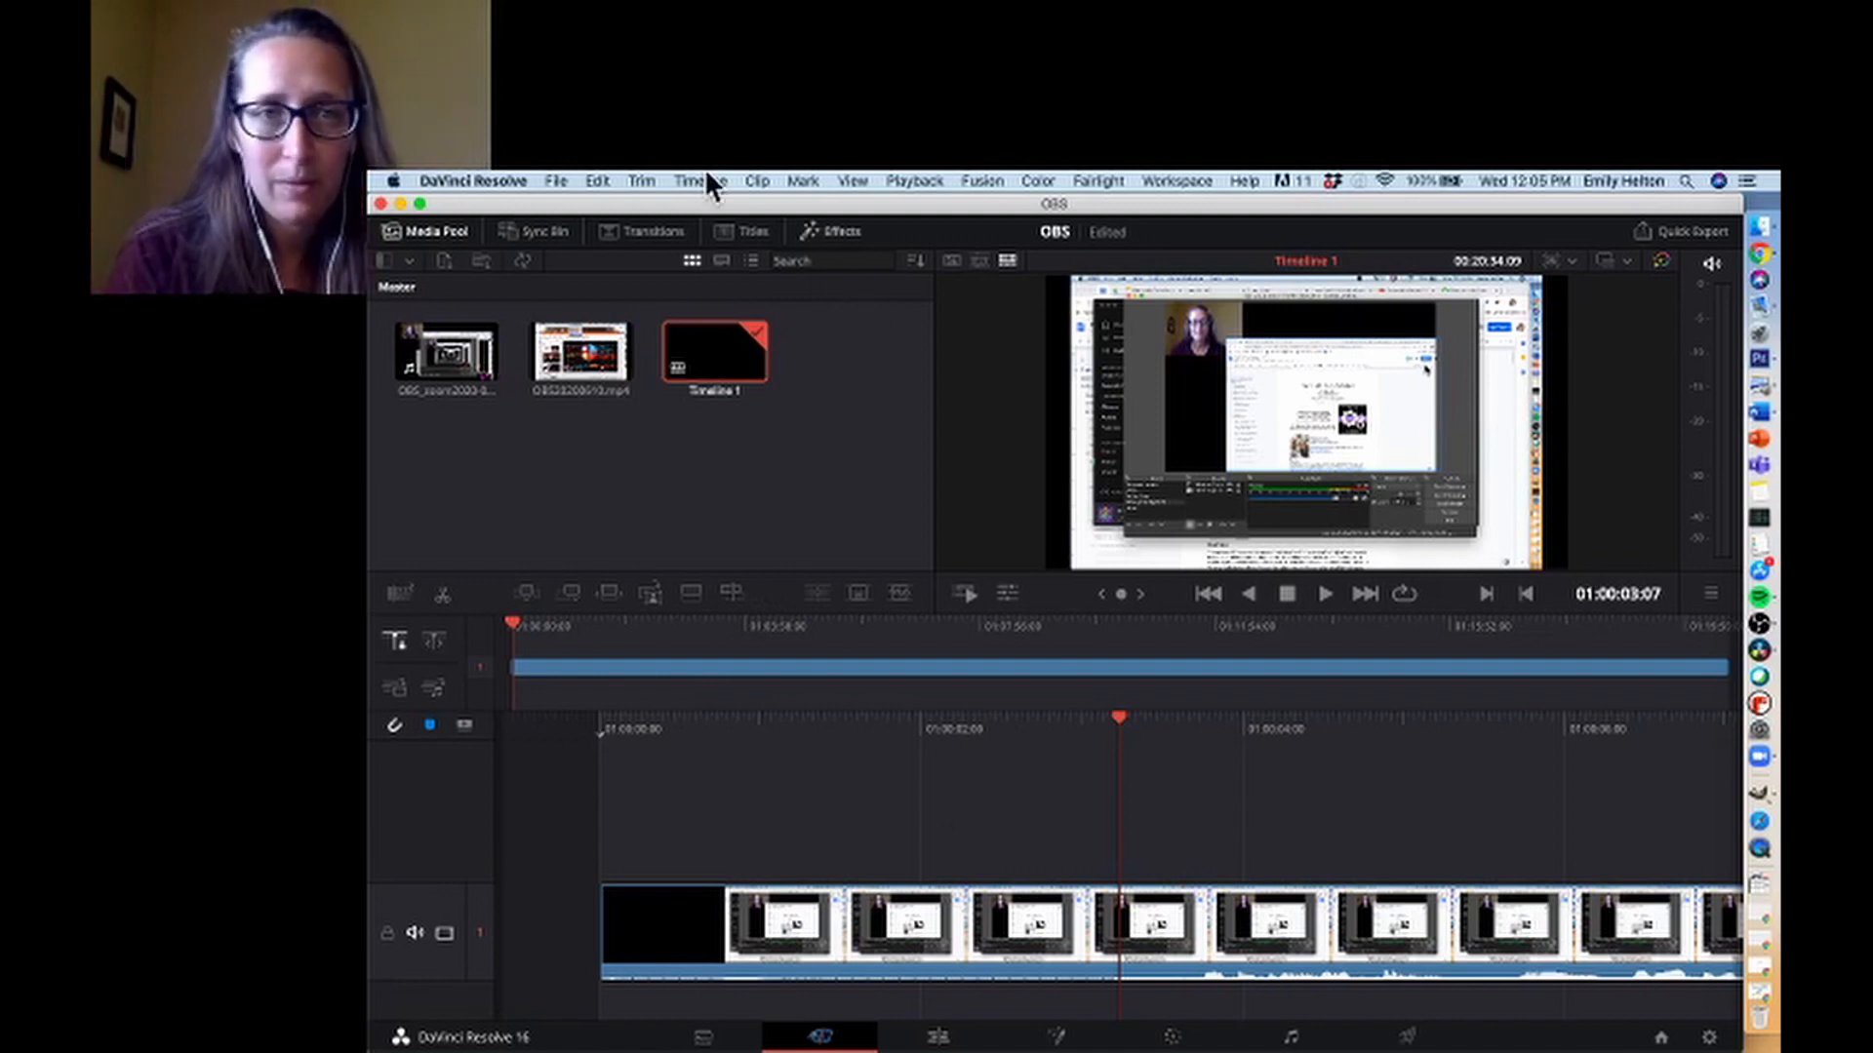
# Split the OBS20200610.mp4 clip at 01:00:03:07 on the timeline with the Razor command
pyautogui.click(655, 181)
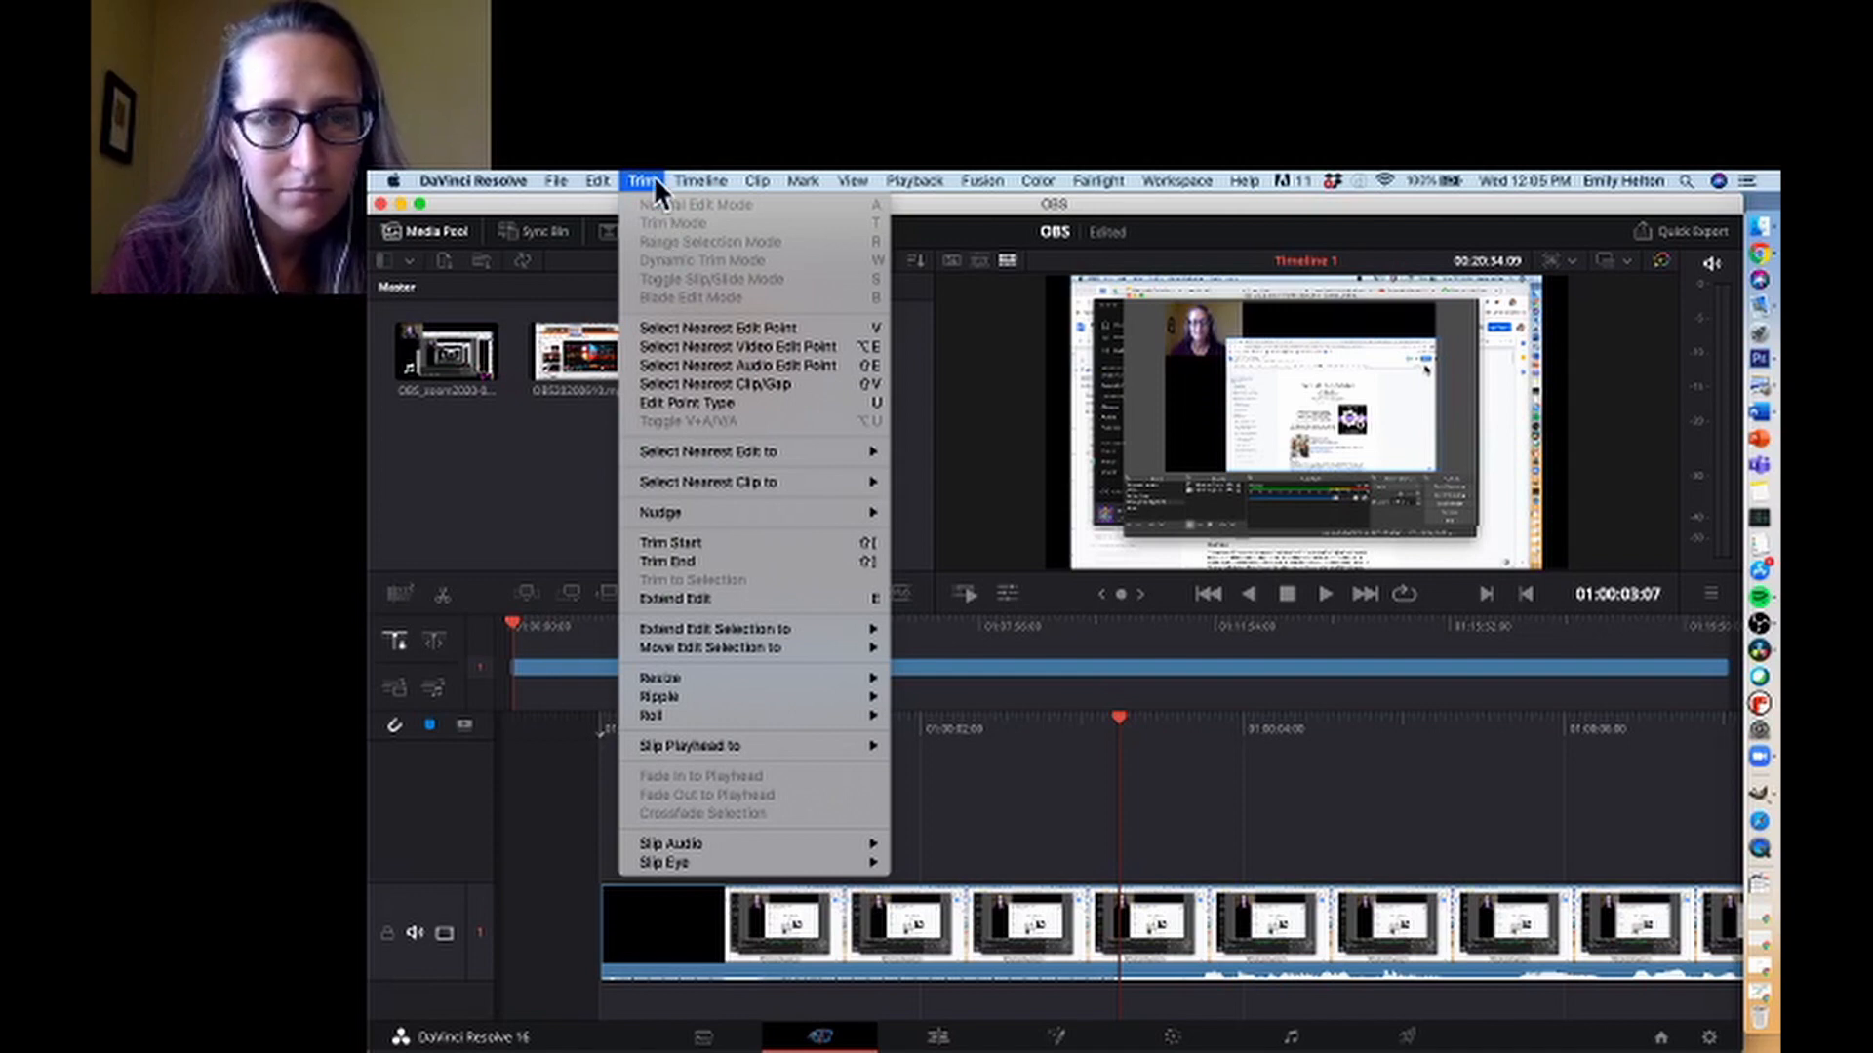
pyautogui.moveTo(589, 176)
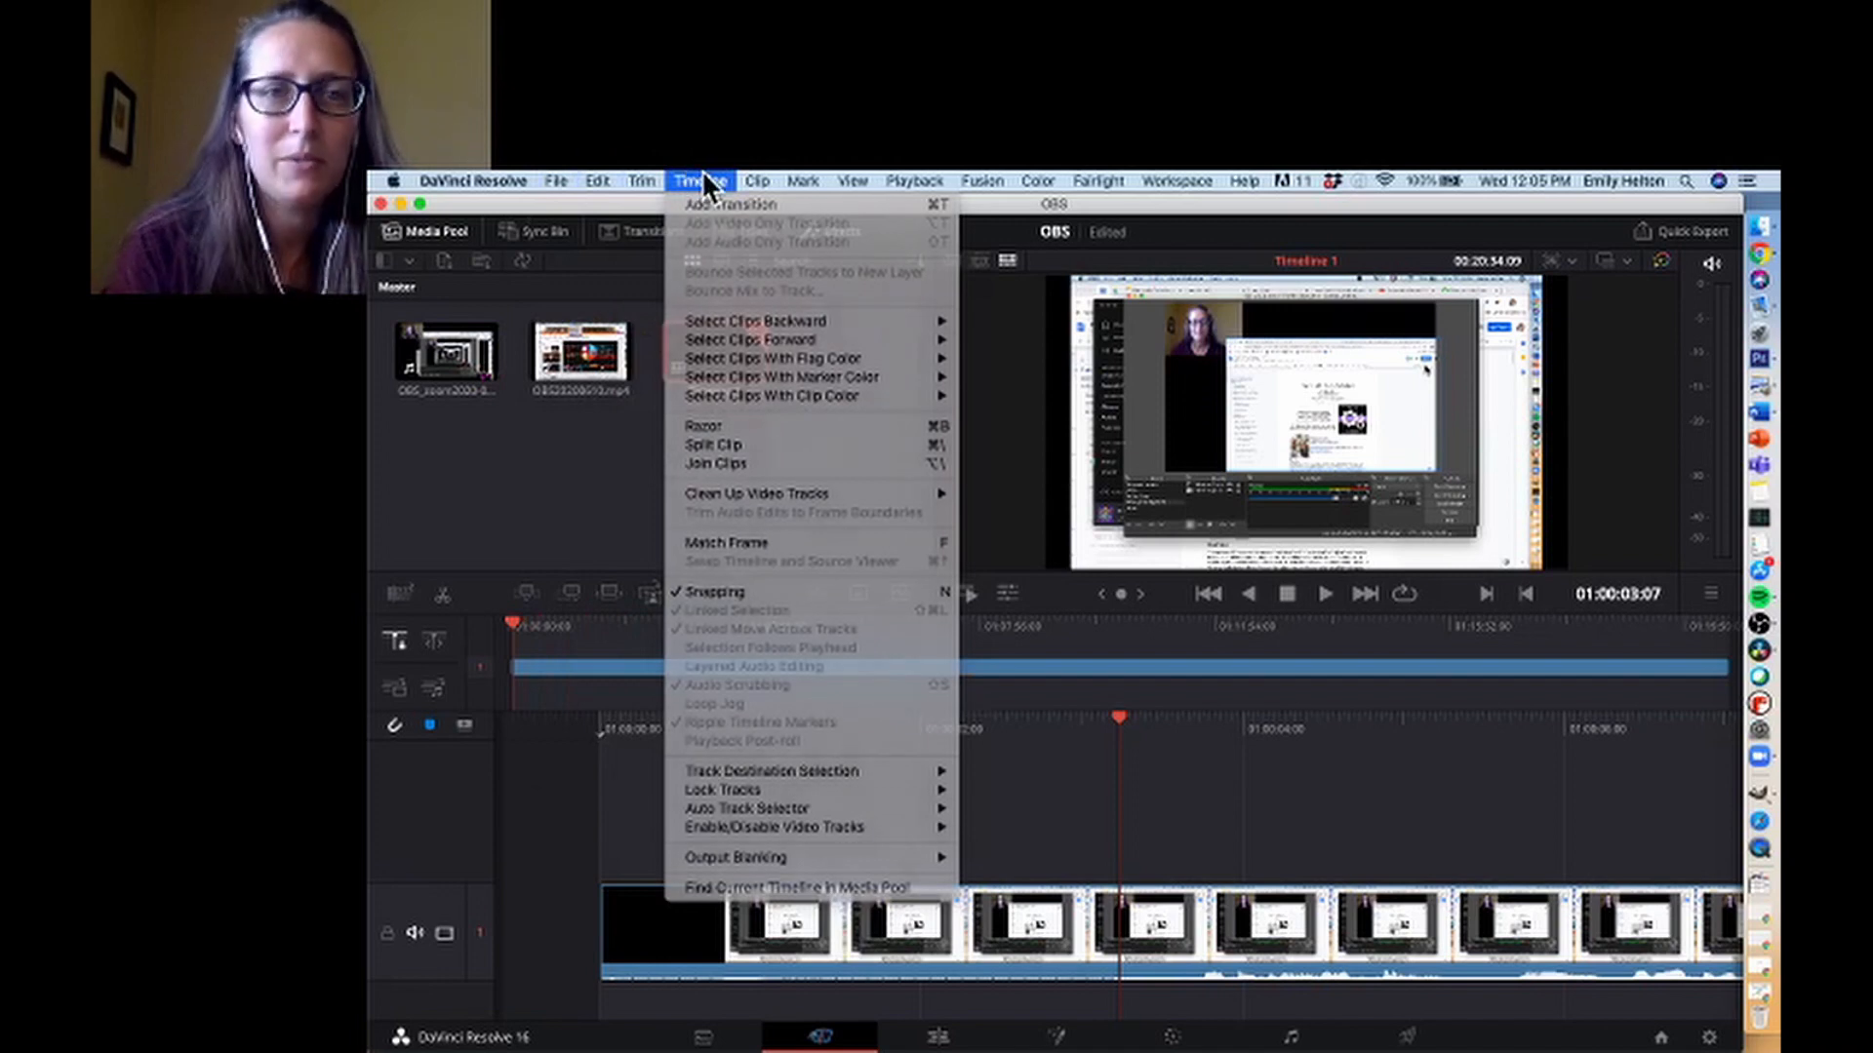
pyautogui.click(703, 176)
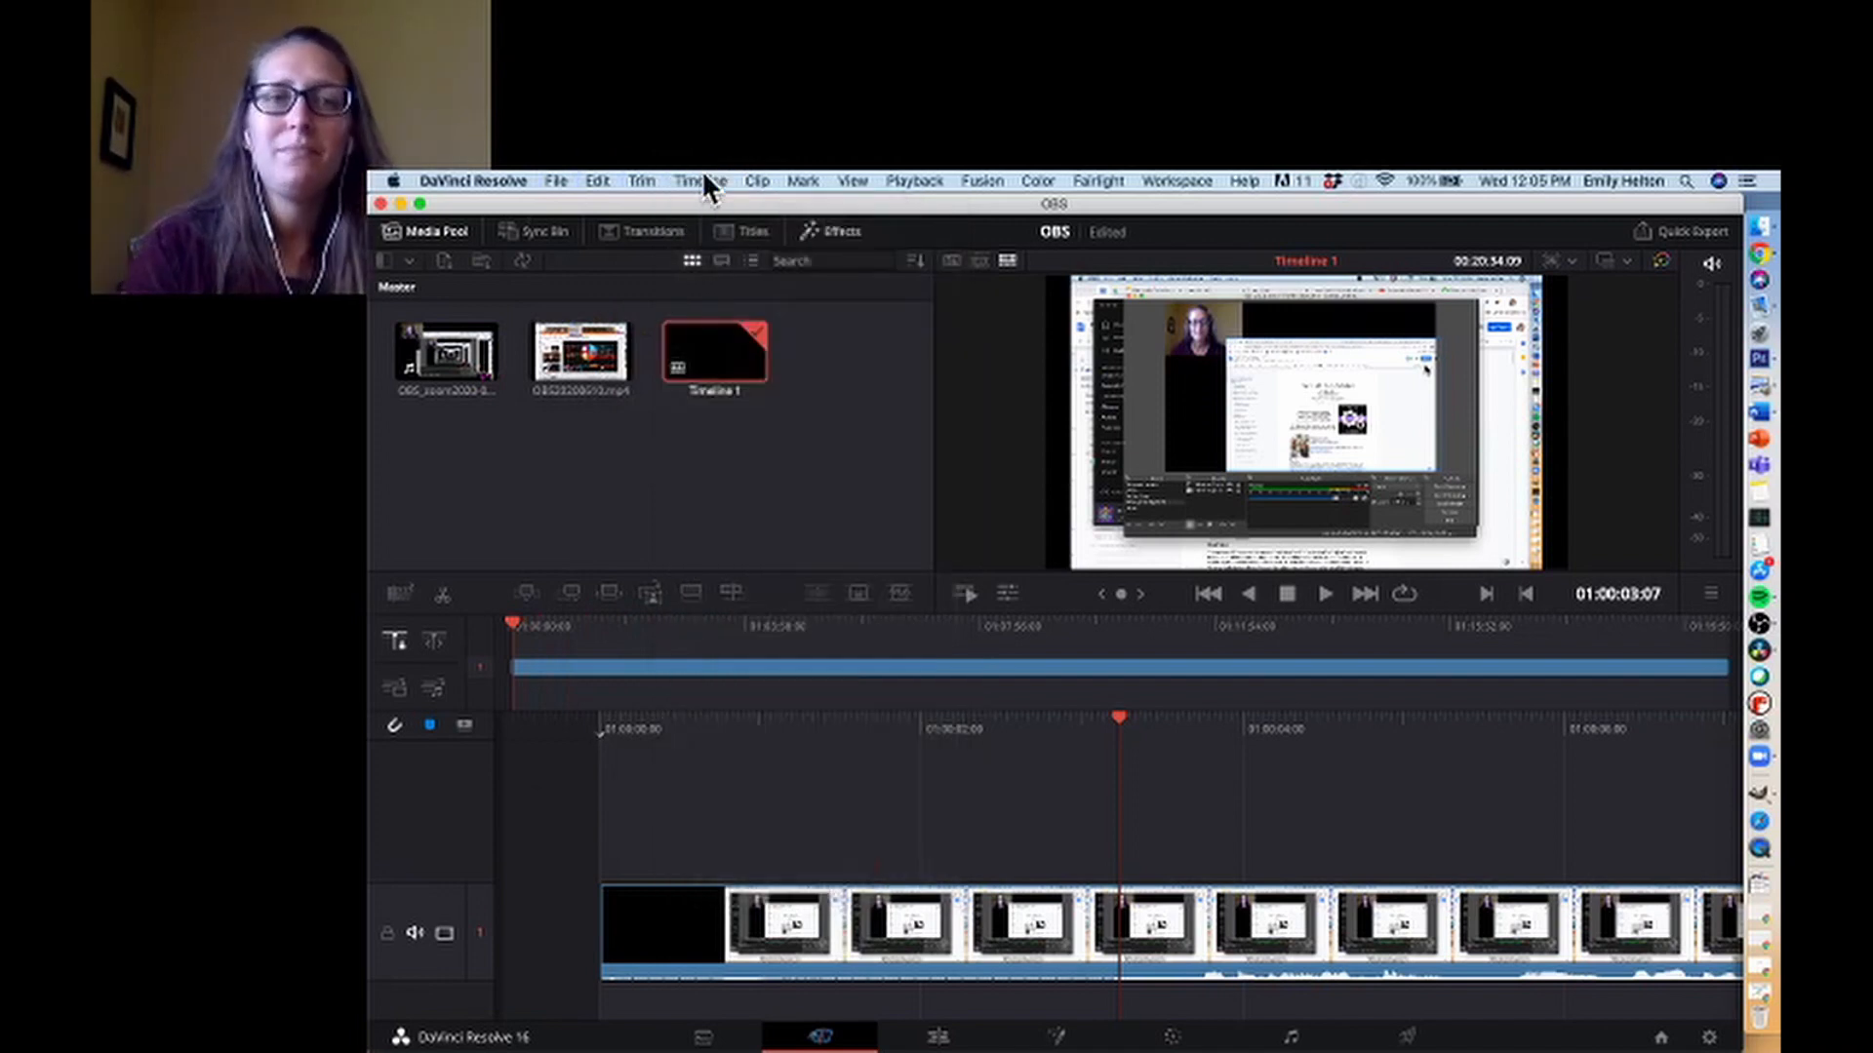
pyautogui.click(712, 182)
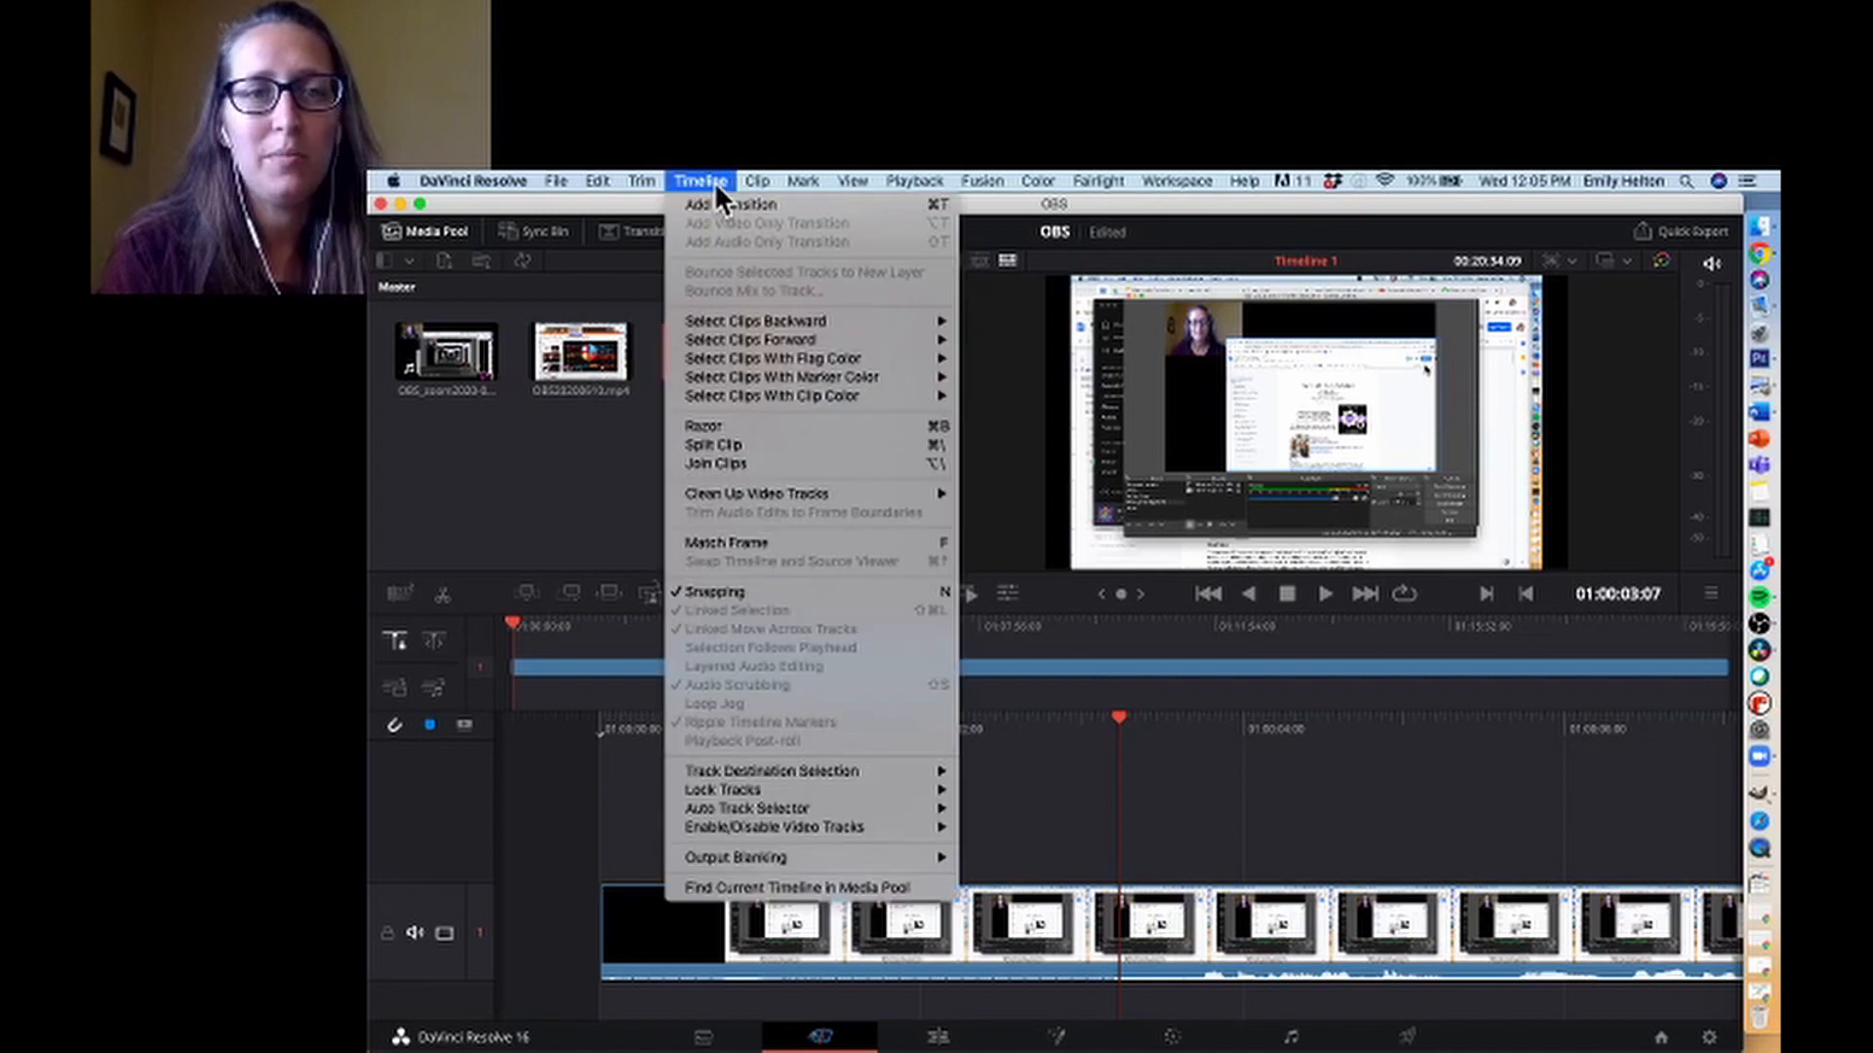
pyautogui.click(805, 426)
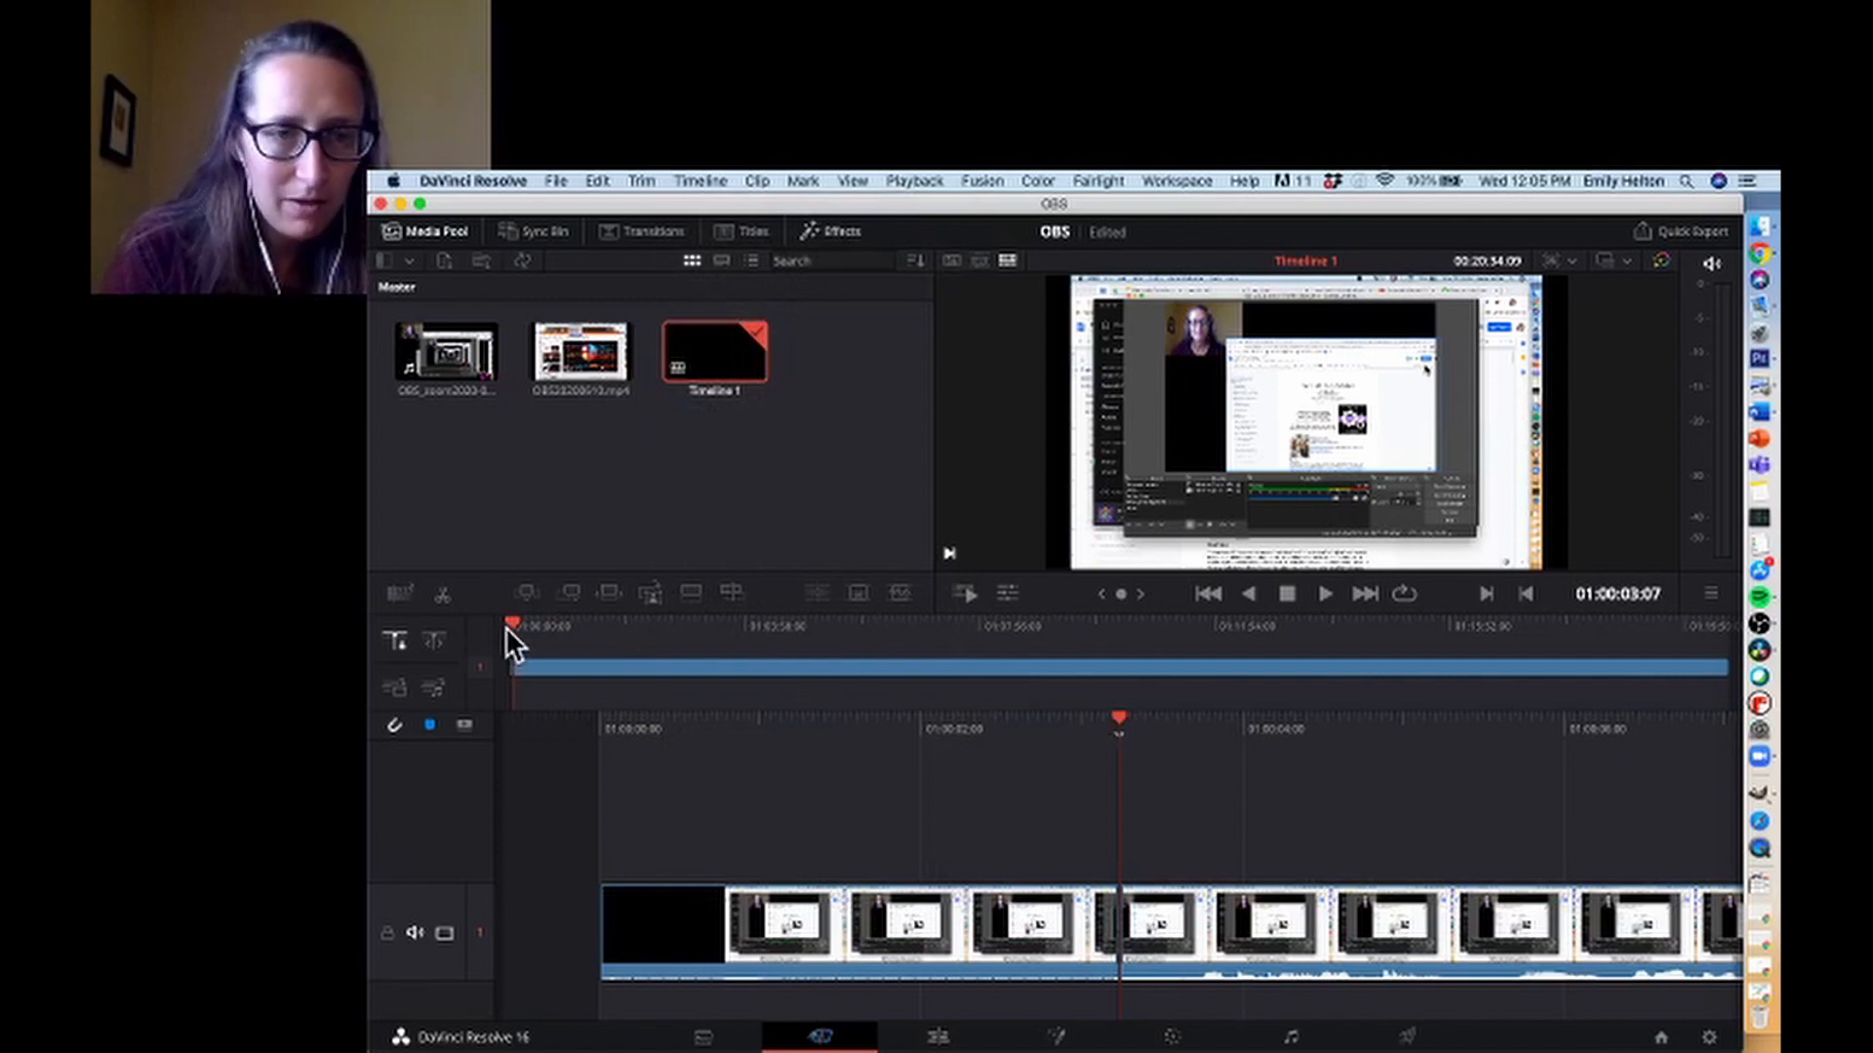
# Ripple delete the short opening piece before the cut so the remaining clip starts the timeline
pyautogui.moveTo(507, 629); pyautogui.dragTo(563, 626)
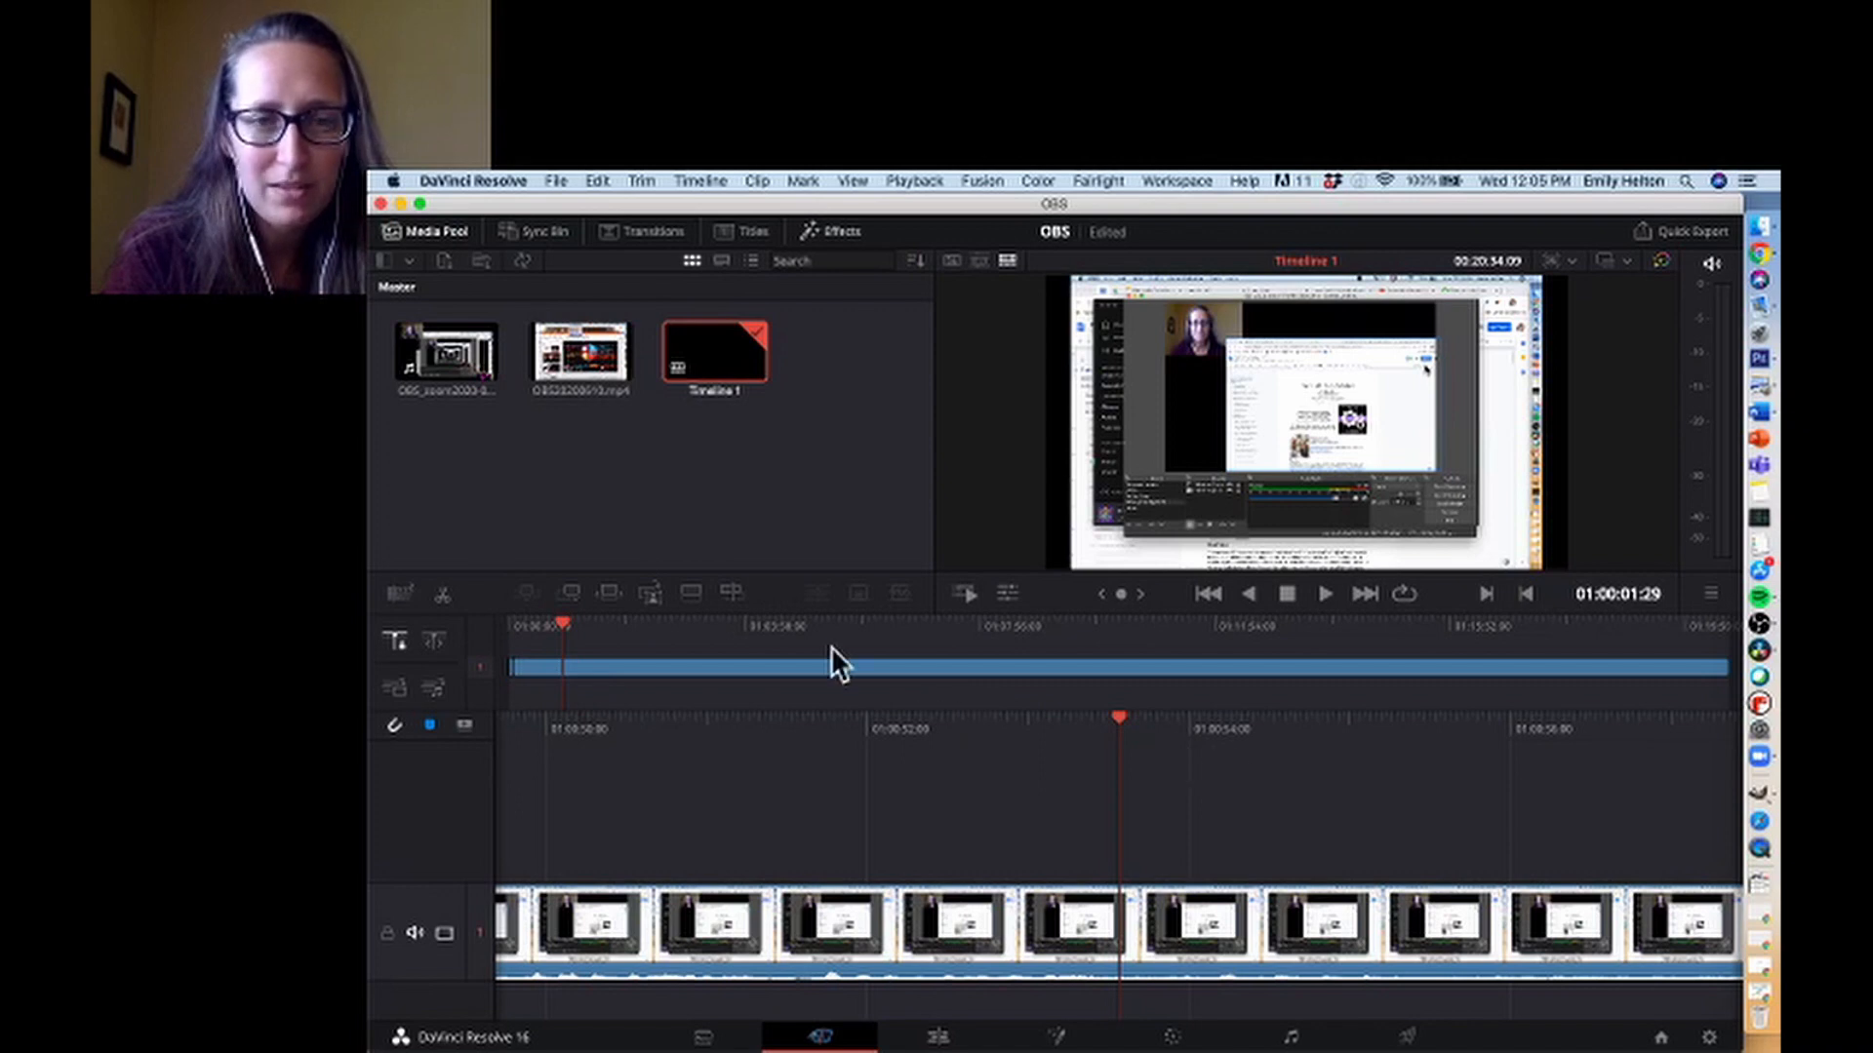
pyautogui.moveTo(567, 632); pyautogui.dragTo(512, 630)
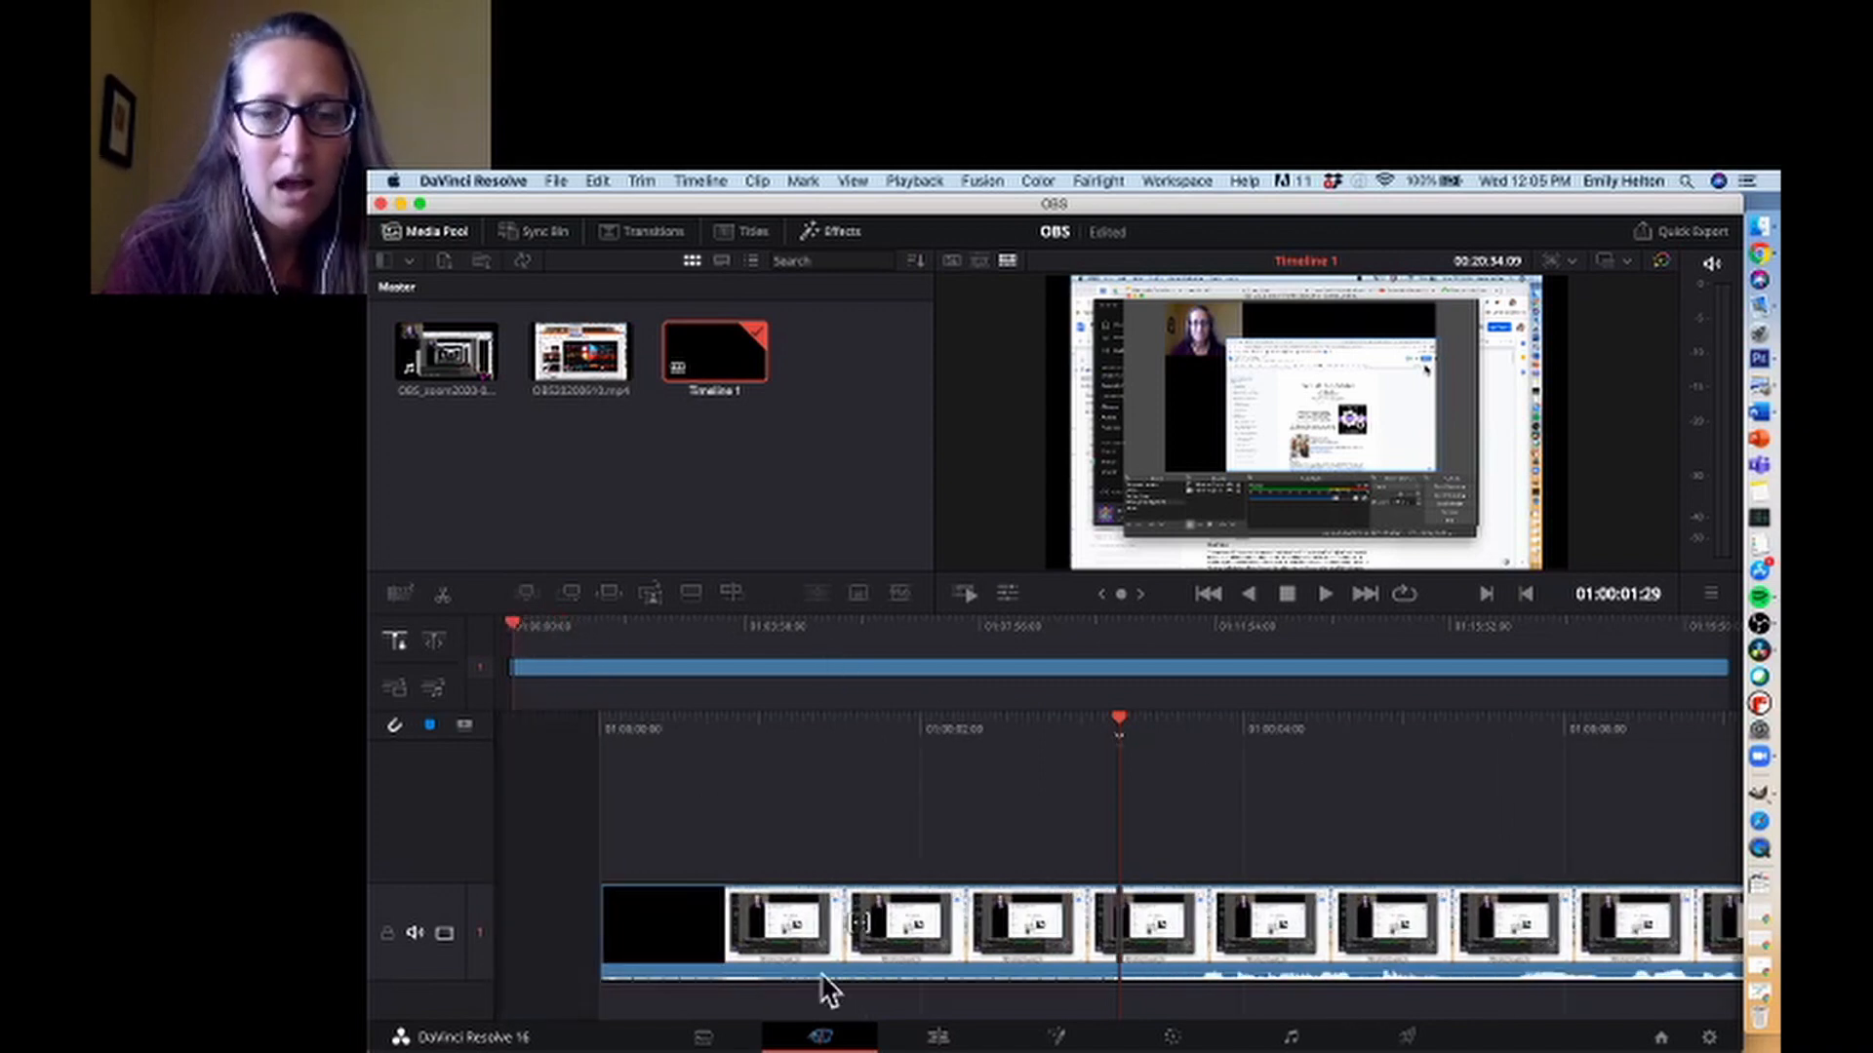
pyautogui.click(820, 950)
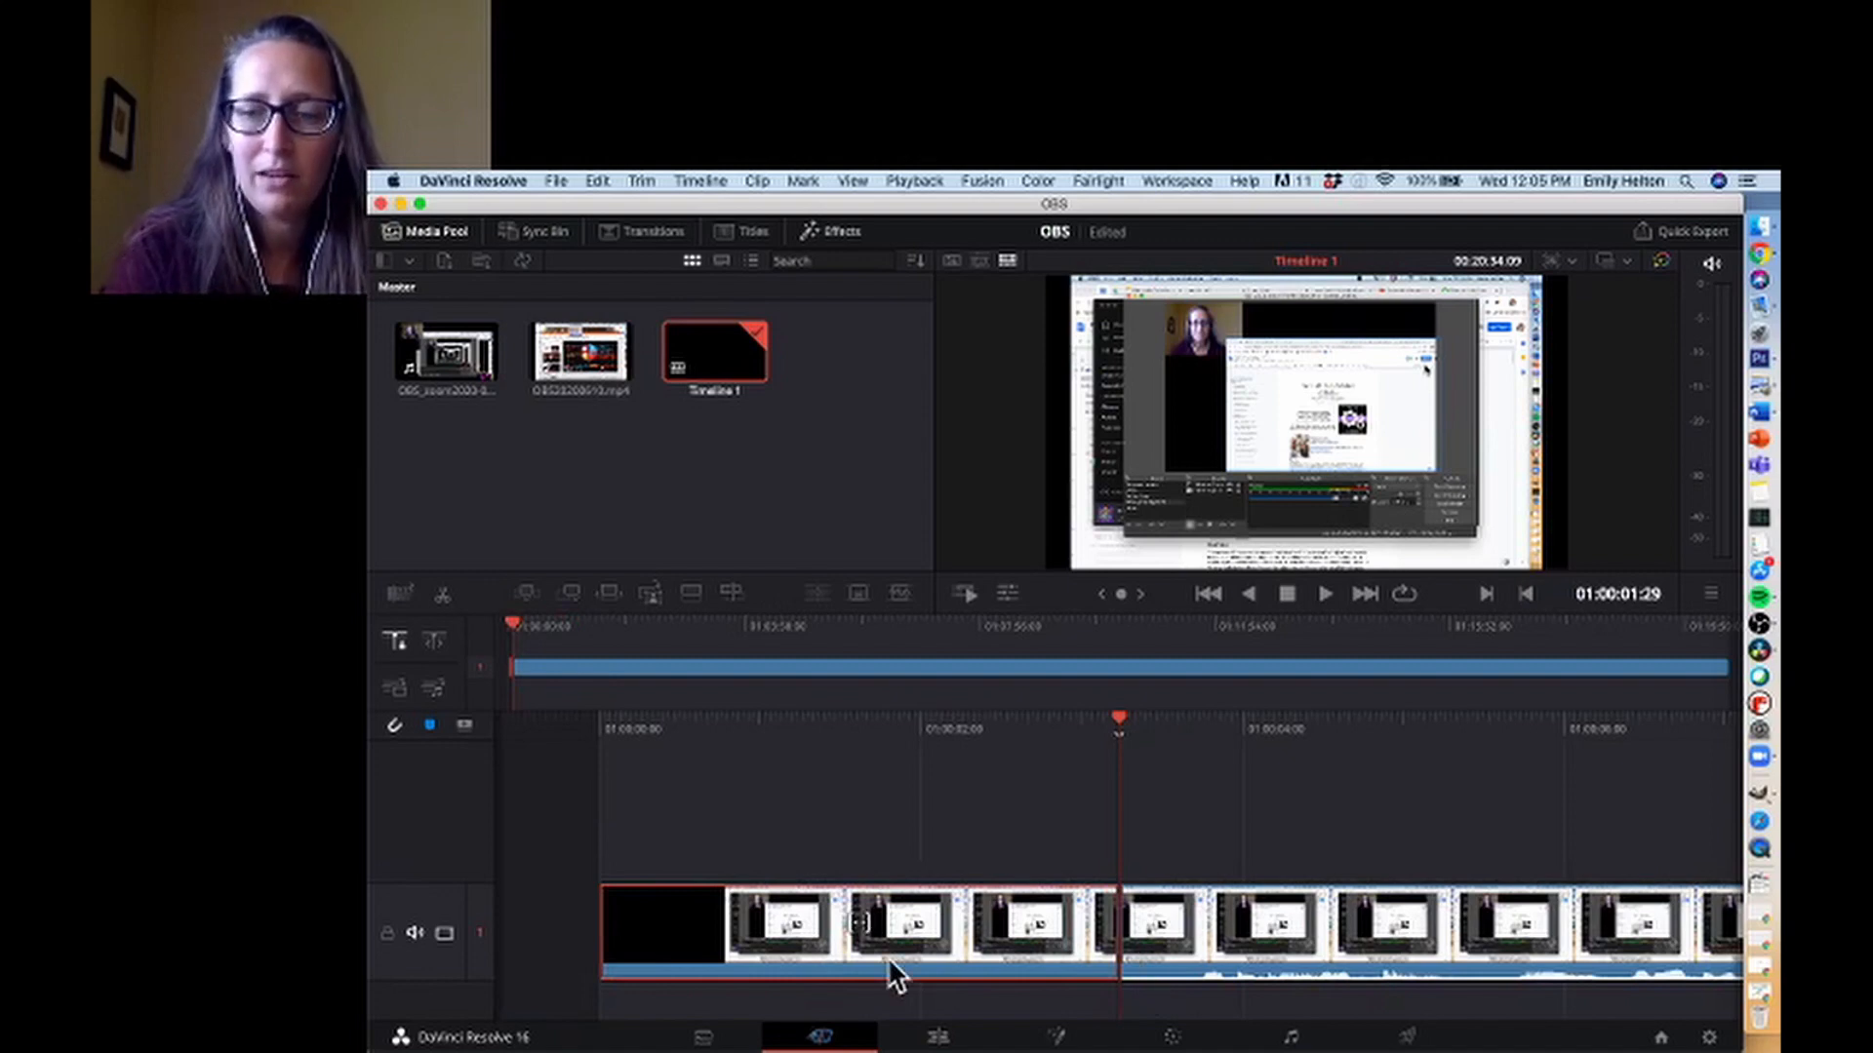
pyautogui.press('super+shift+bracketleft')
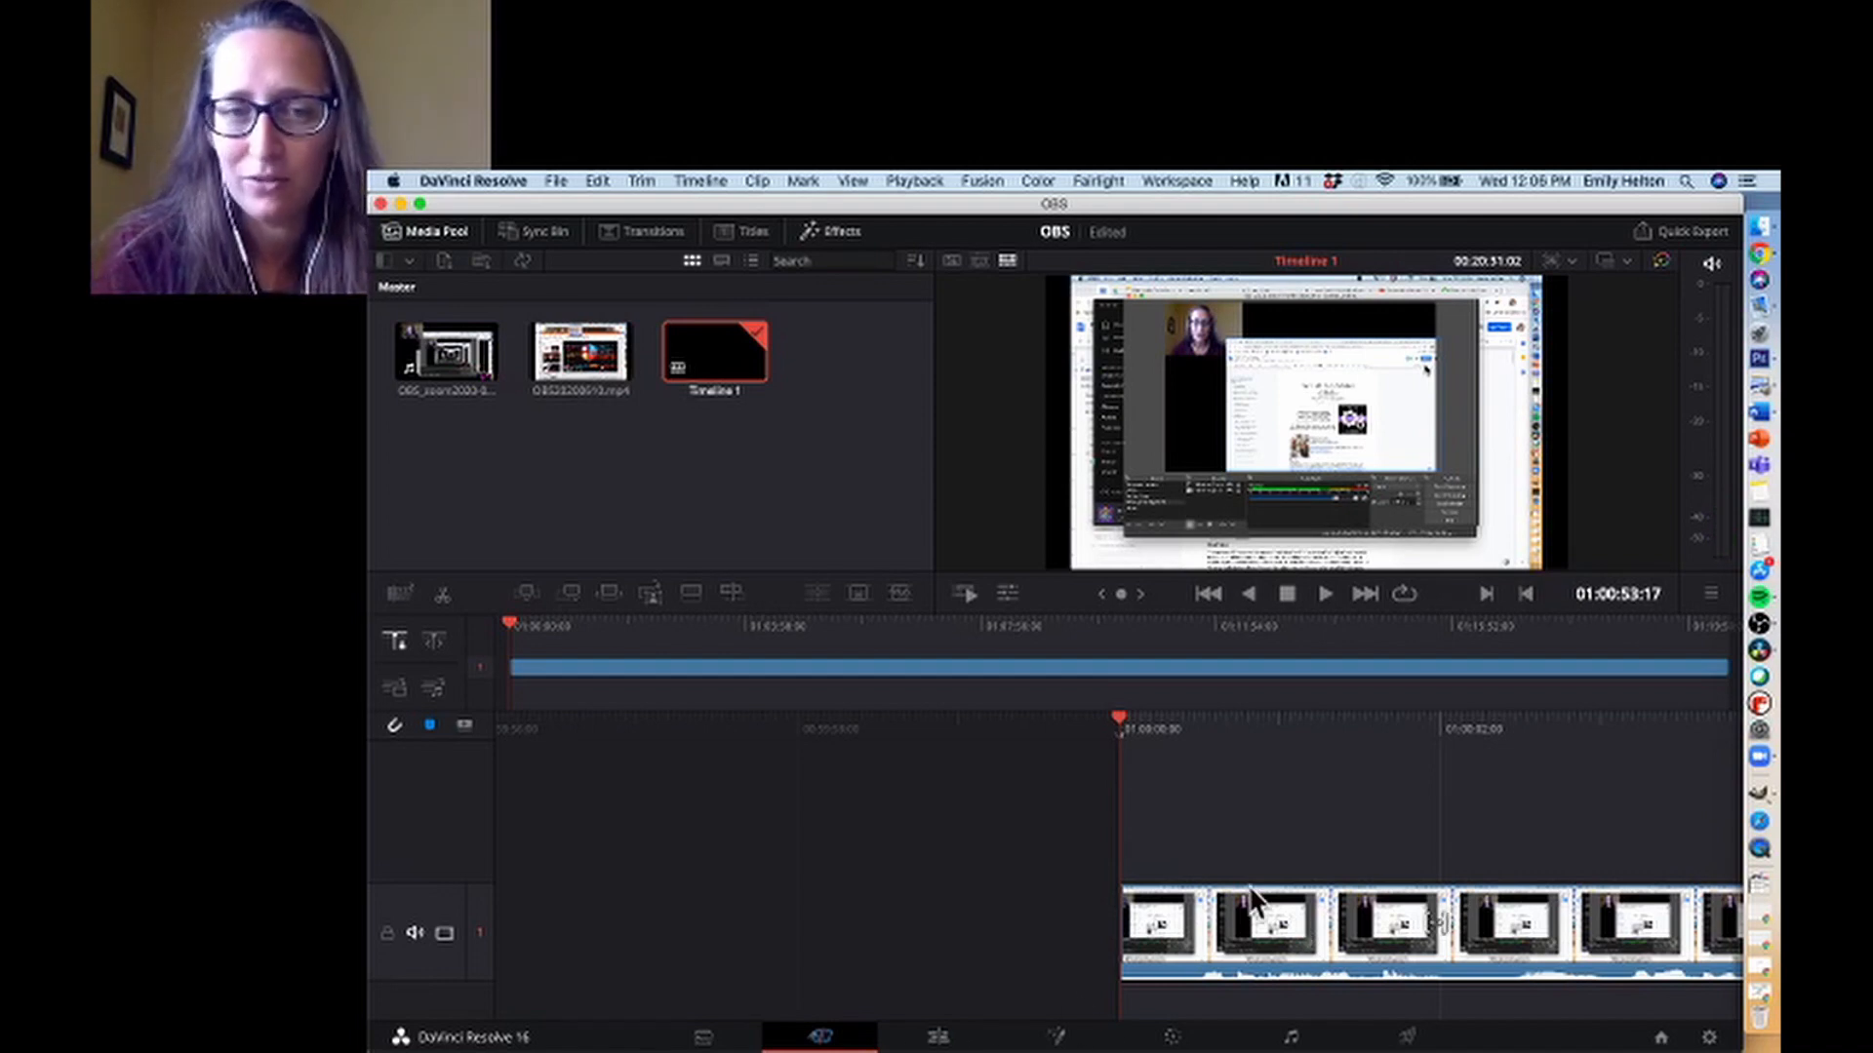
# Move the playhead to the last seconds of the timeline and play the clip's ending
pyautogui.moveTo(512, 626); pyautogui.dragTo(1733, 630)
pyautogui.moveTo(1106, 730); pyautogui.dragTo(1604, 731)
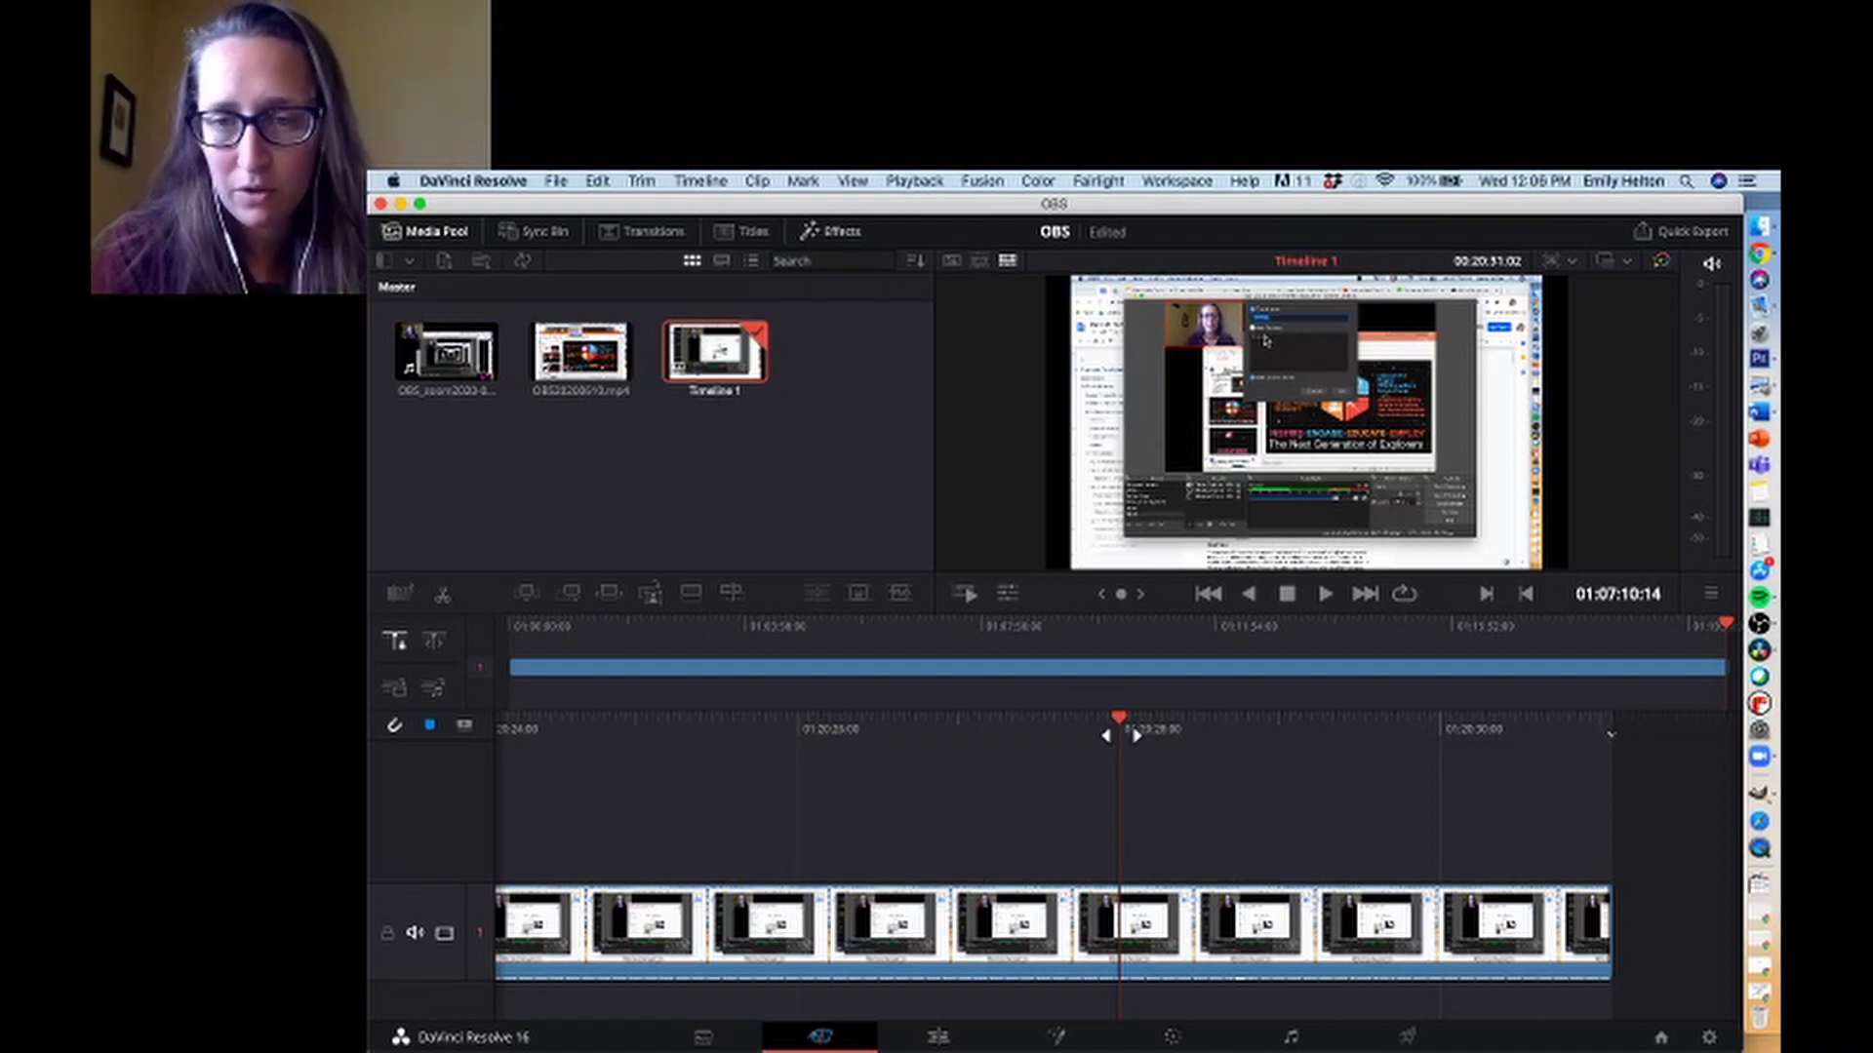
pyautogui.moveTo(1120, 735); pyautogui.dragTo(893, 746)
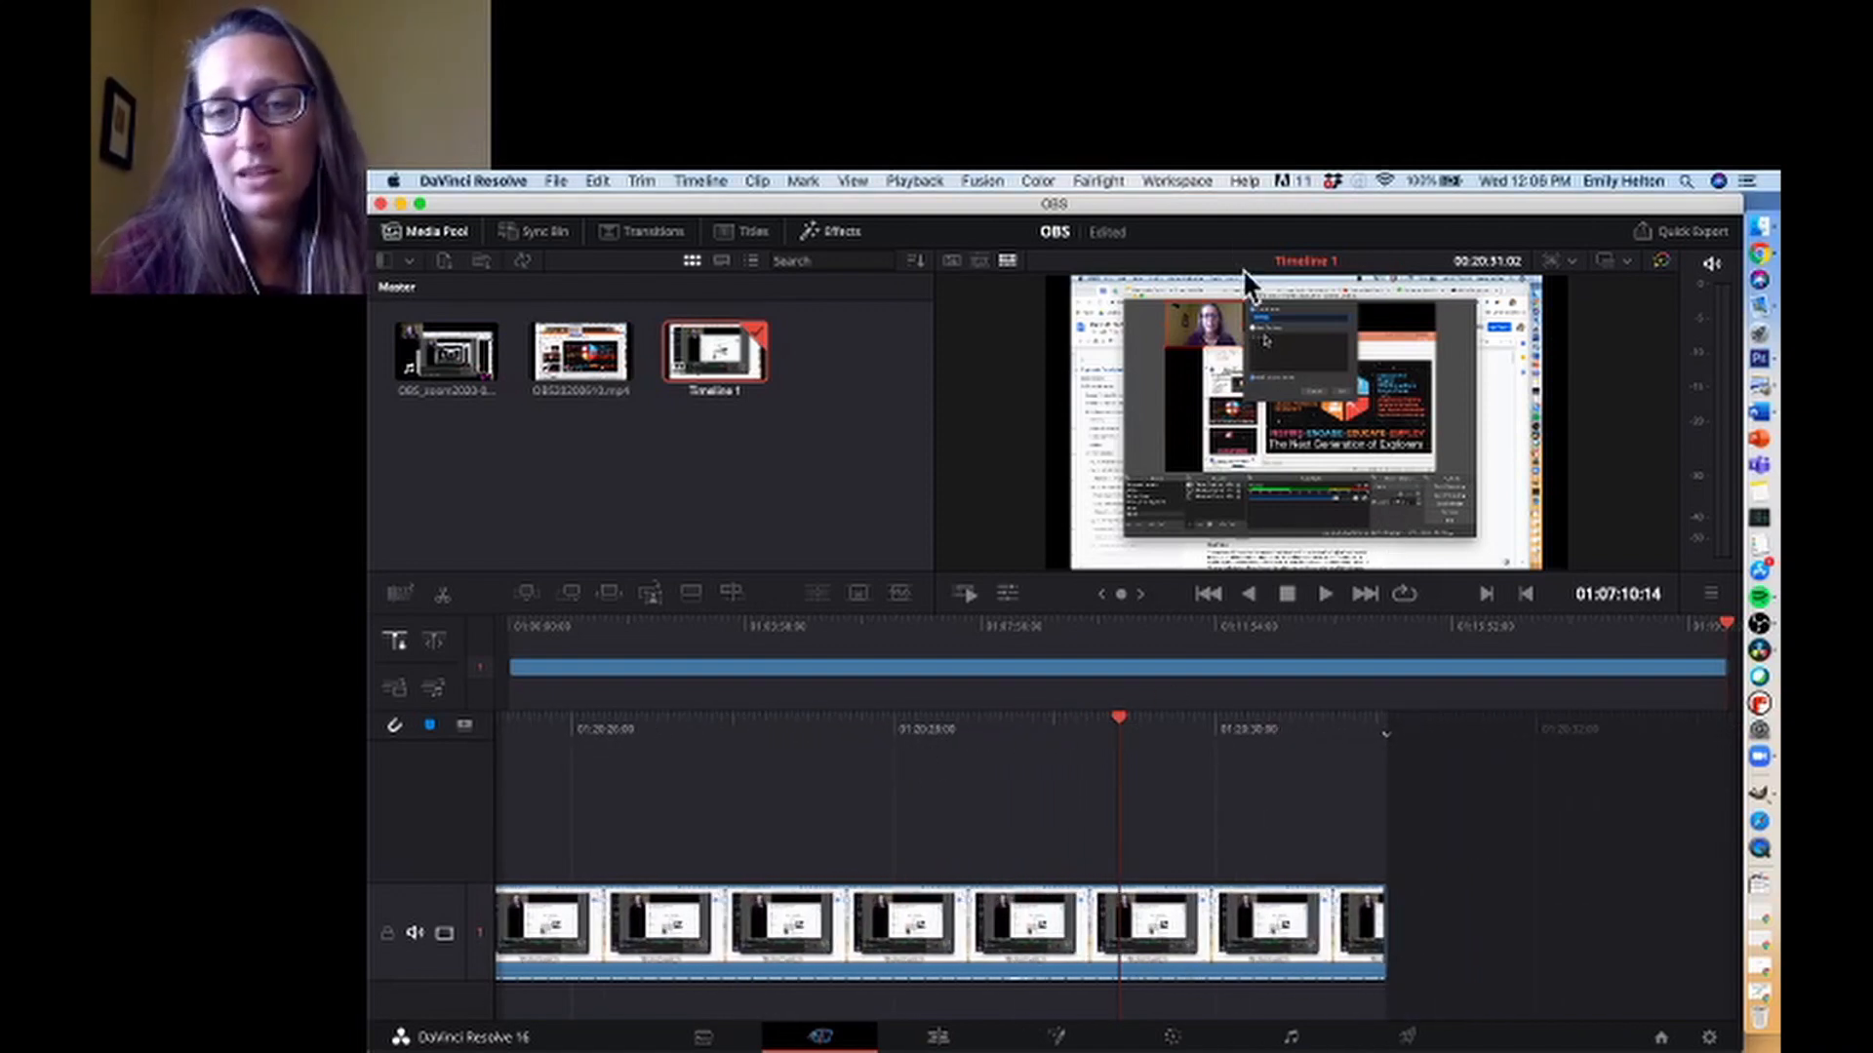
pyautogui.click(1324, 597)
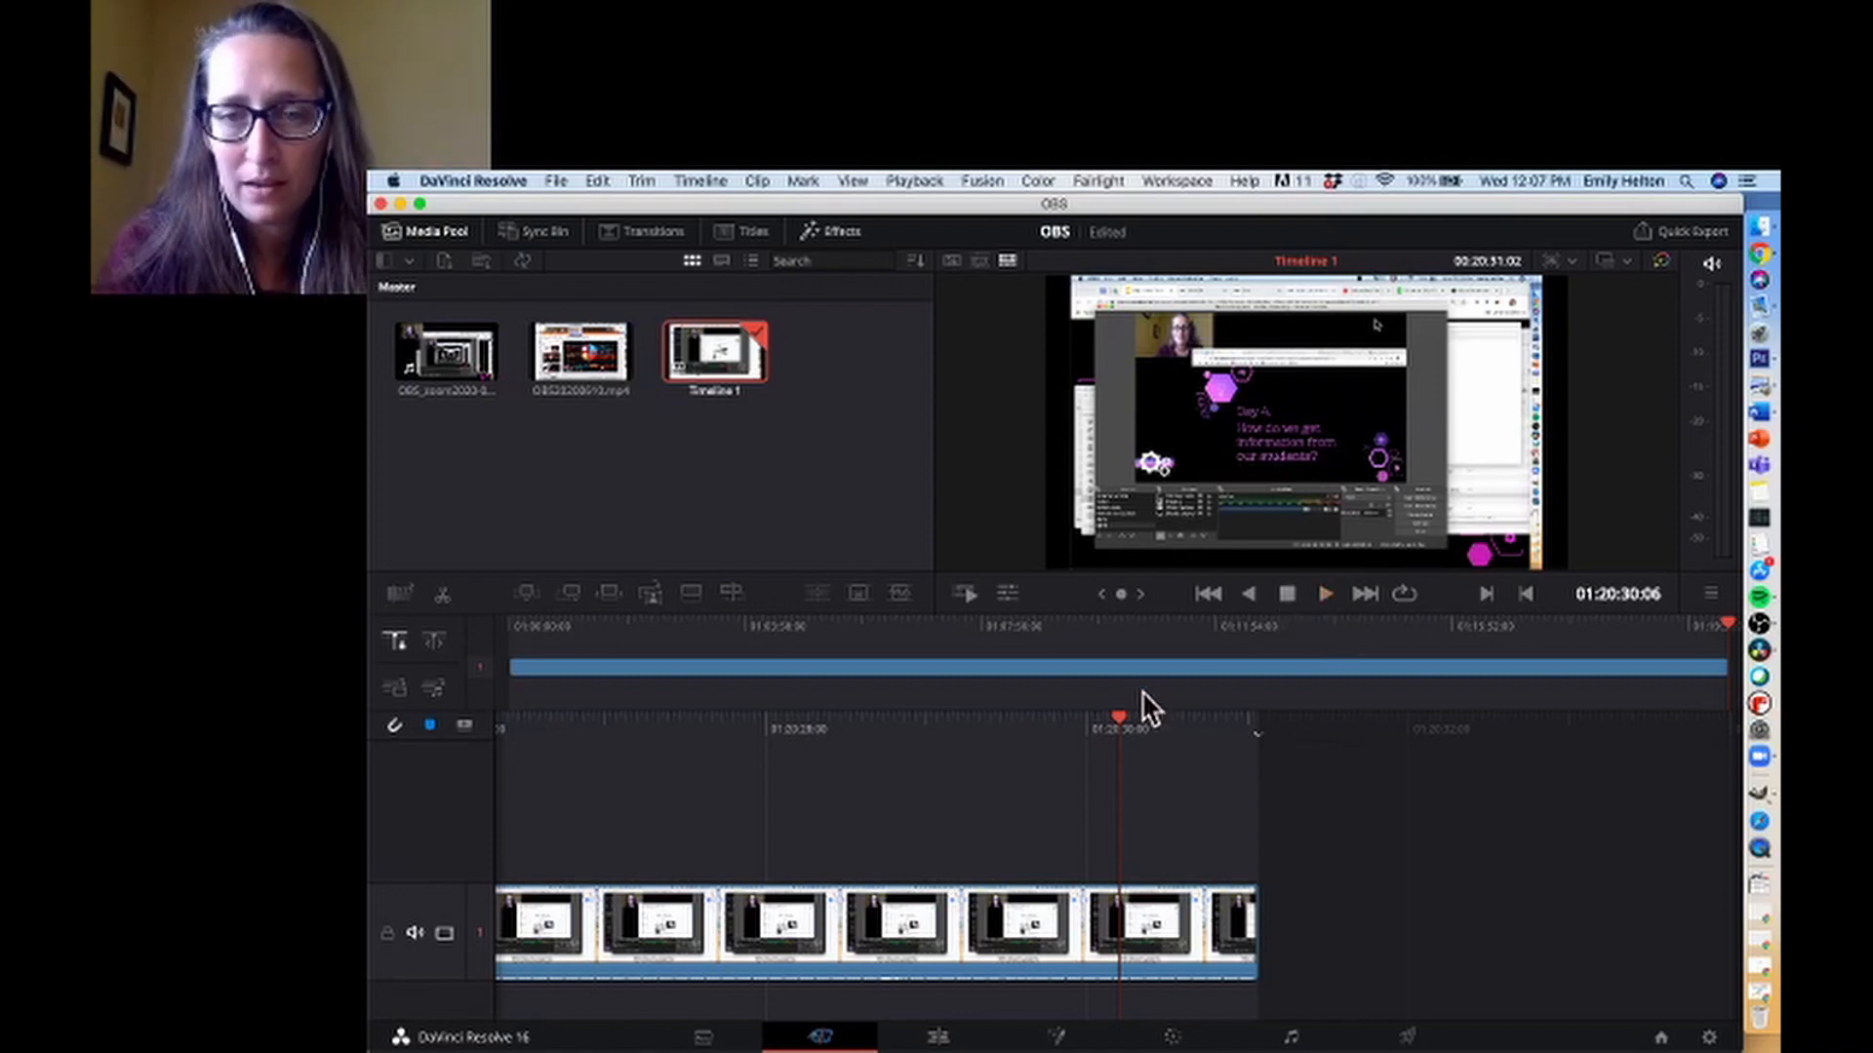
# Scrub back and forth around 01:20:30:00 and replay the closing moments to check where the clip ends
pyautogui.moveTo(1116, 734); pyautogui.dragTo(1265, 739)
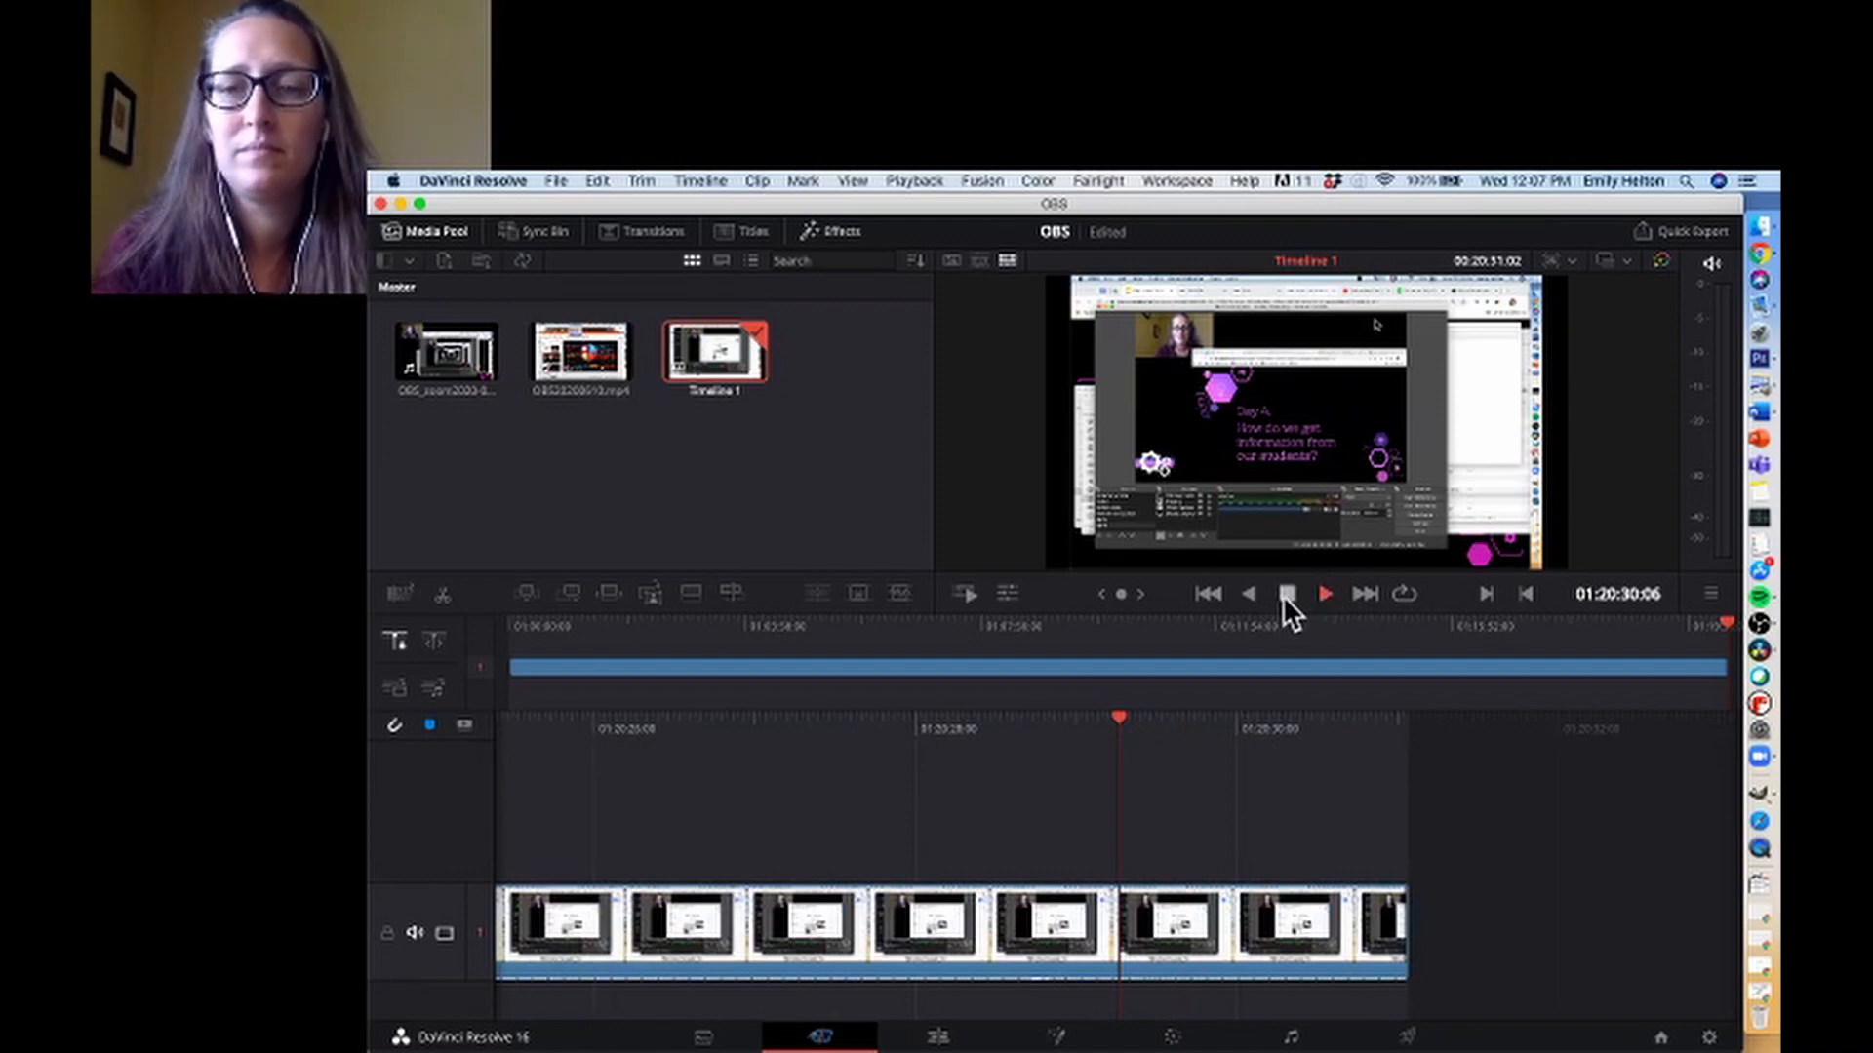
pyautogui.moveTo(1119, 723); pyautogui.dragTo(1344, 738)
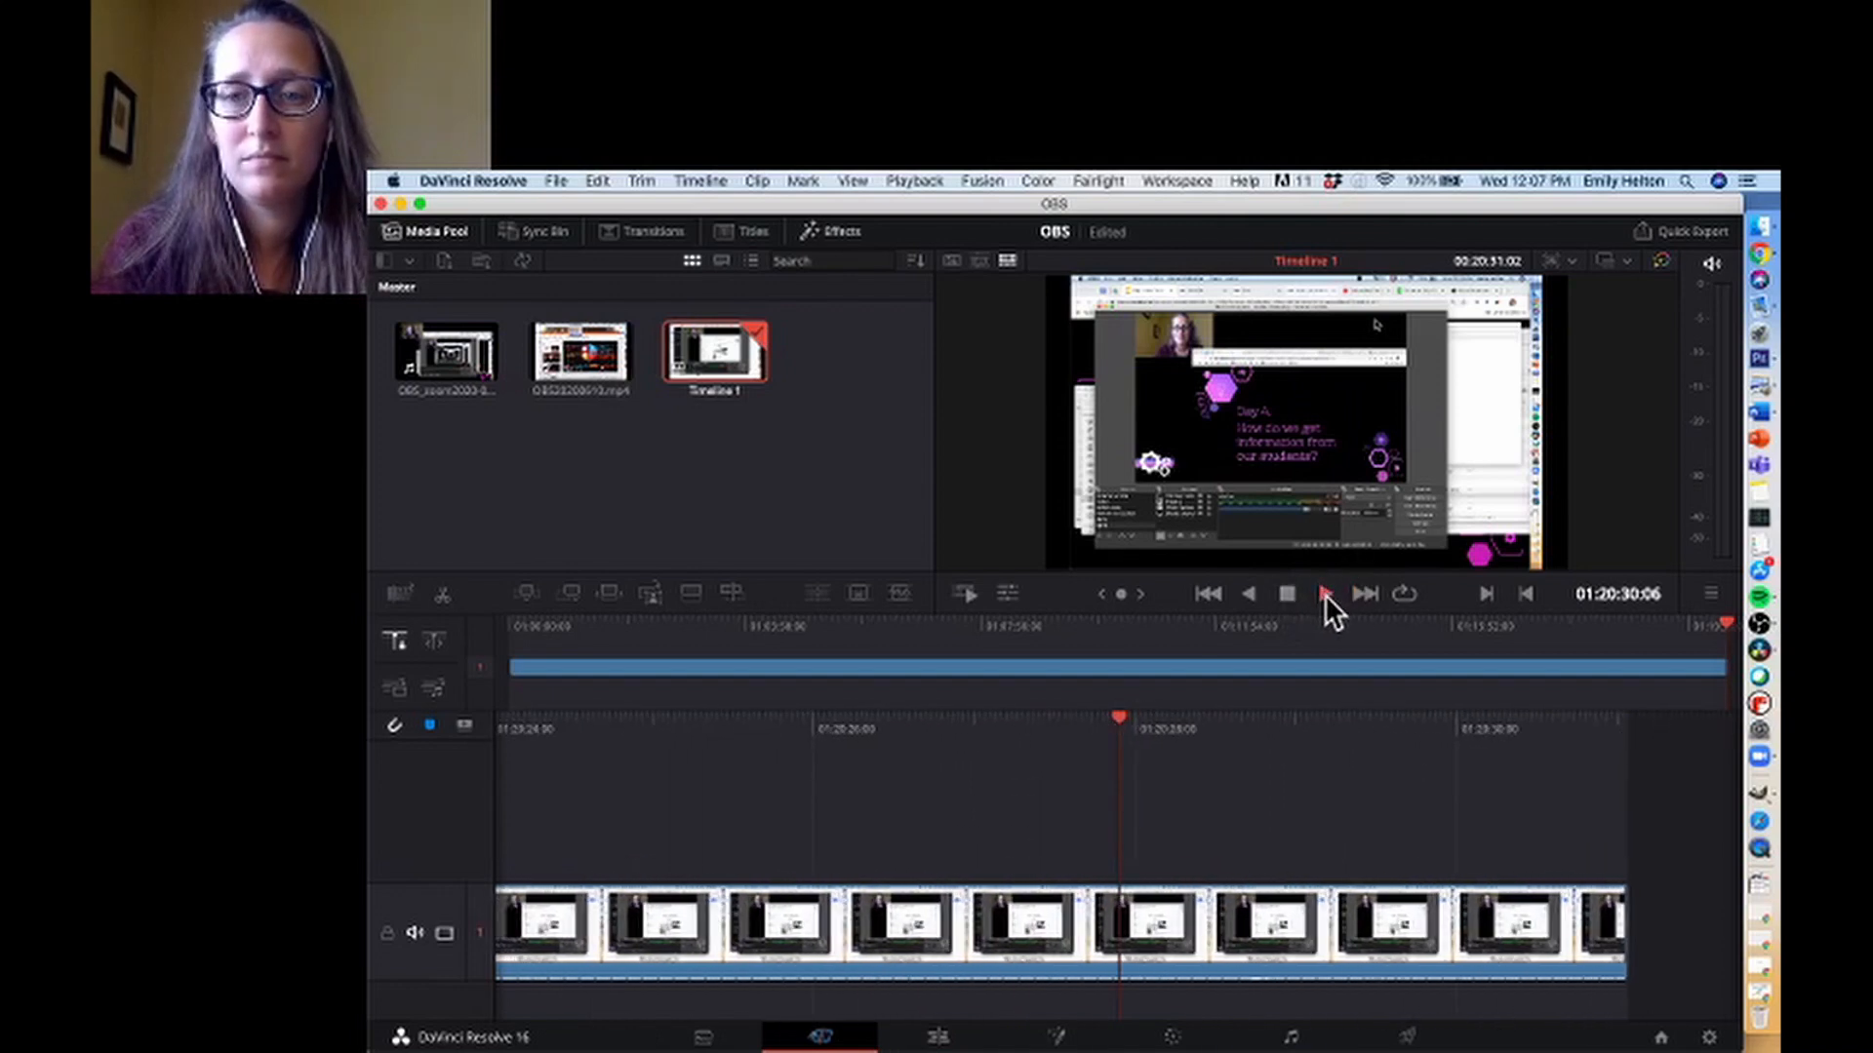
pyautogui.moveTo(1120, 735); pyautogui.dragTo(829, 730)
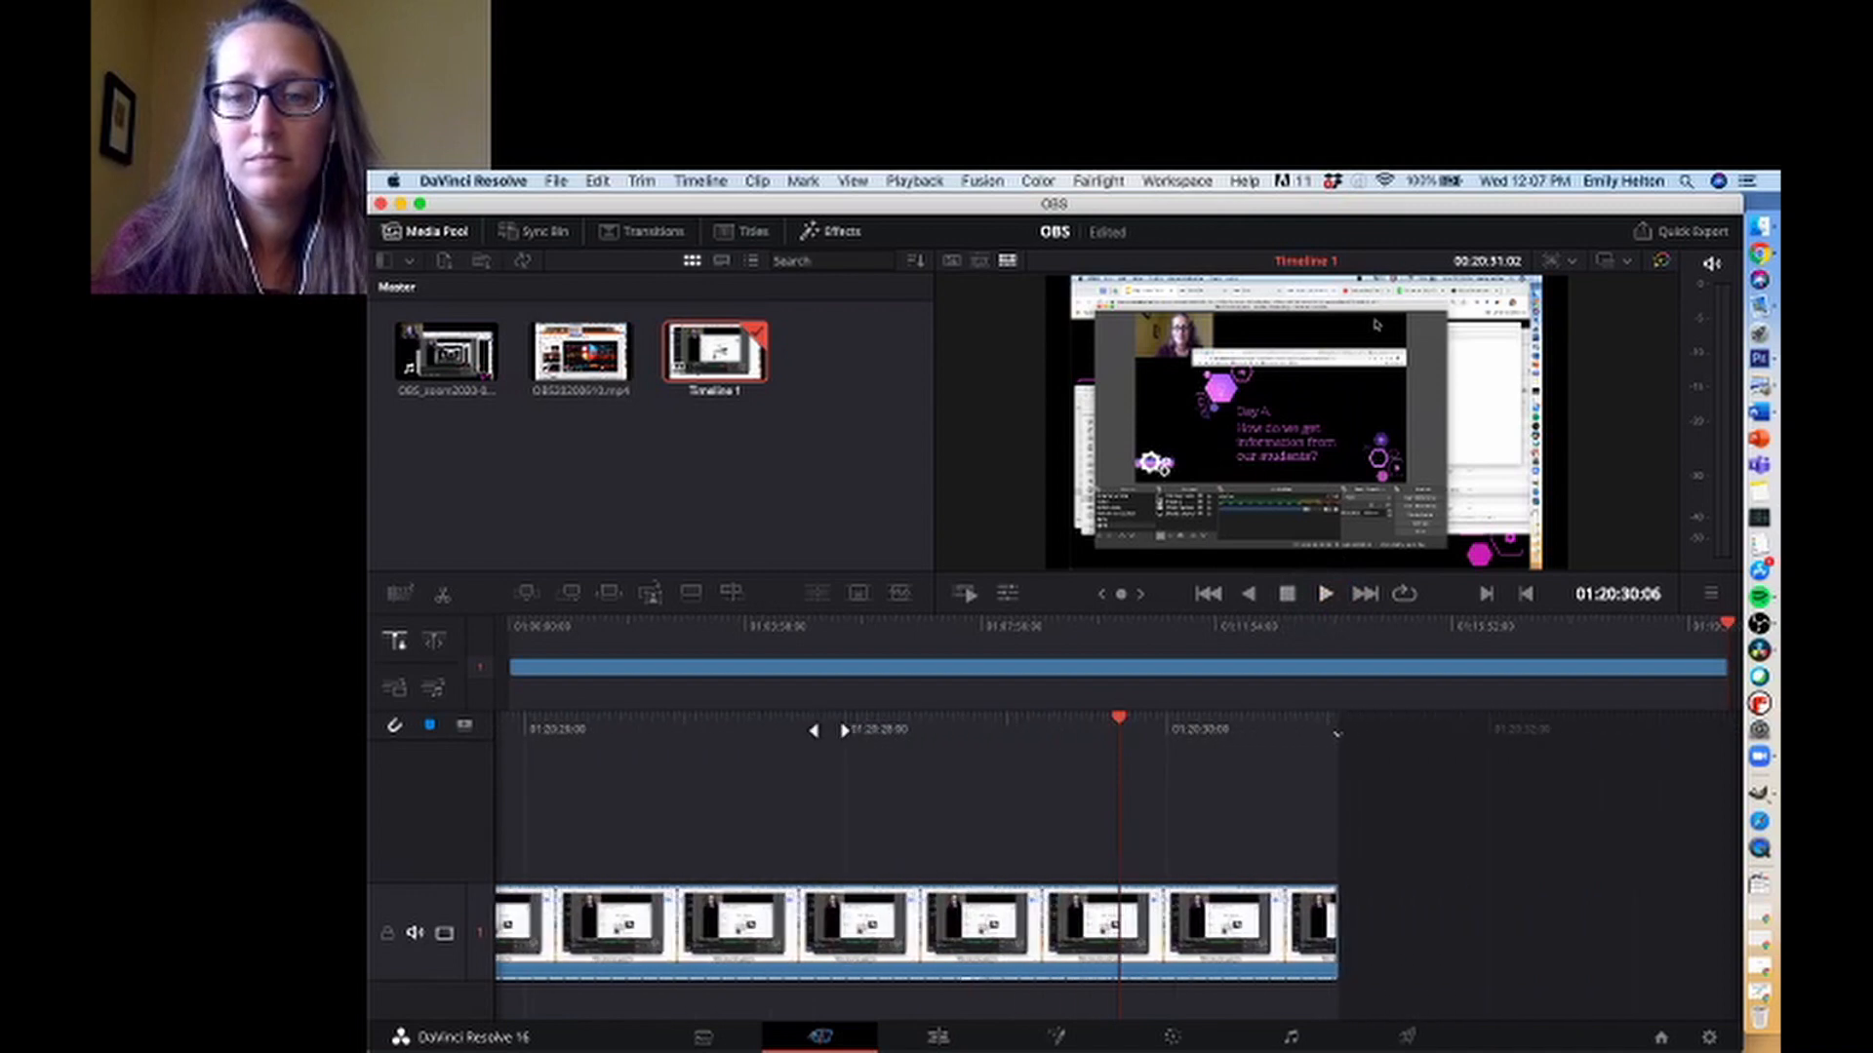
pyautogui.click(1322, 595)
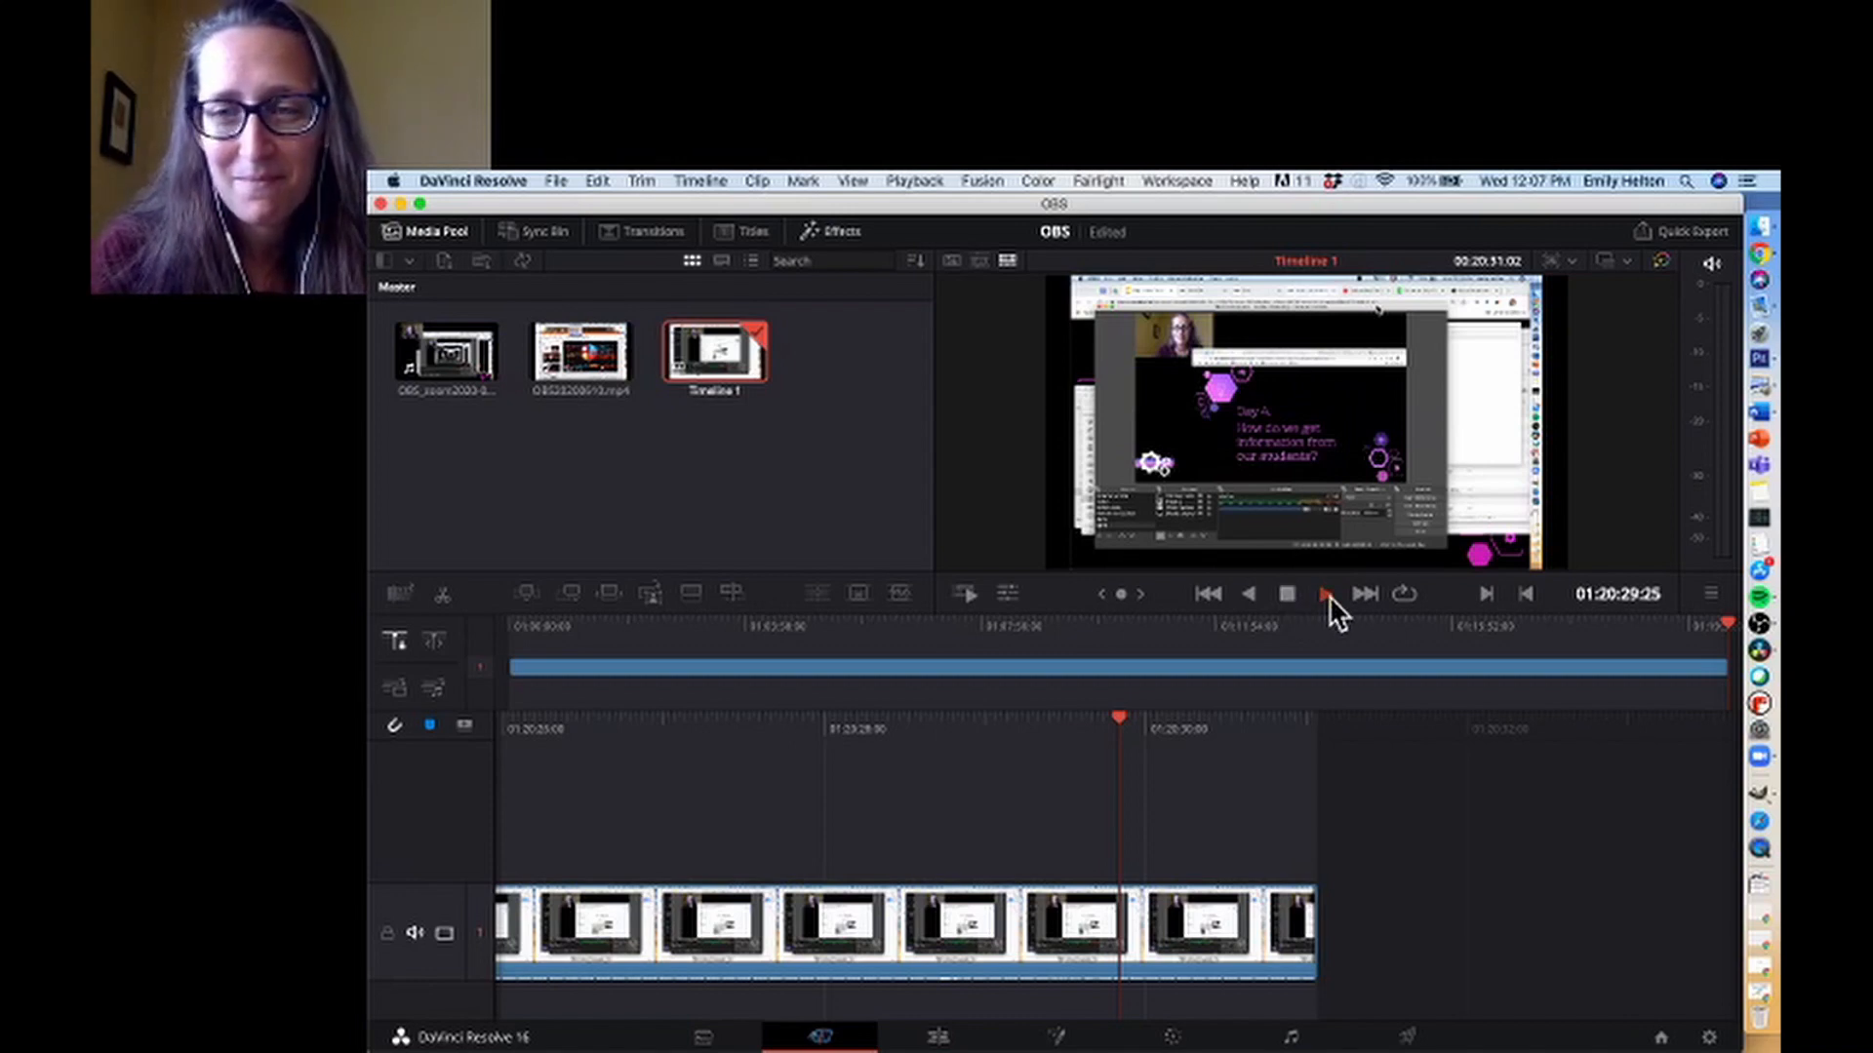
pyautogui.click(1285, 595)
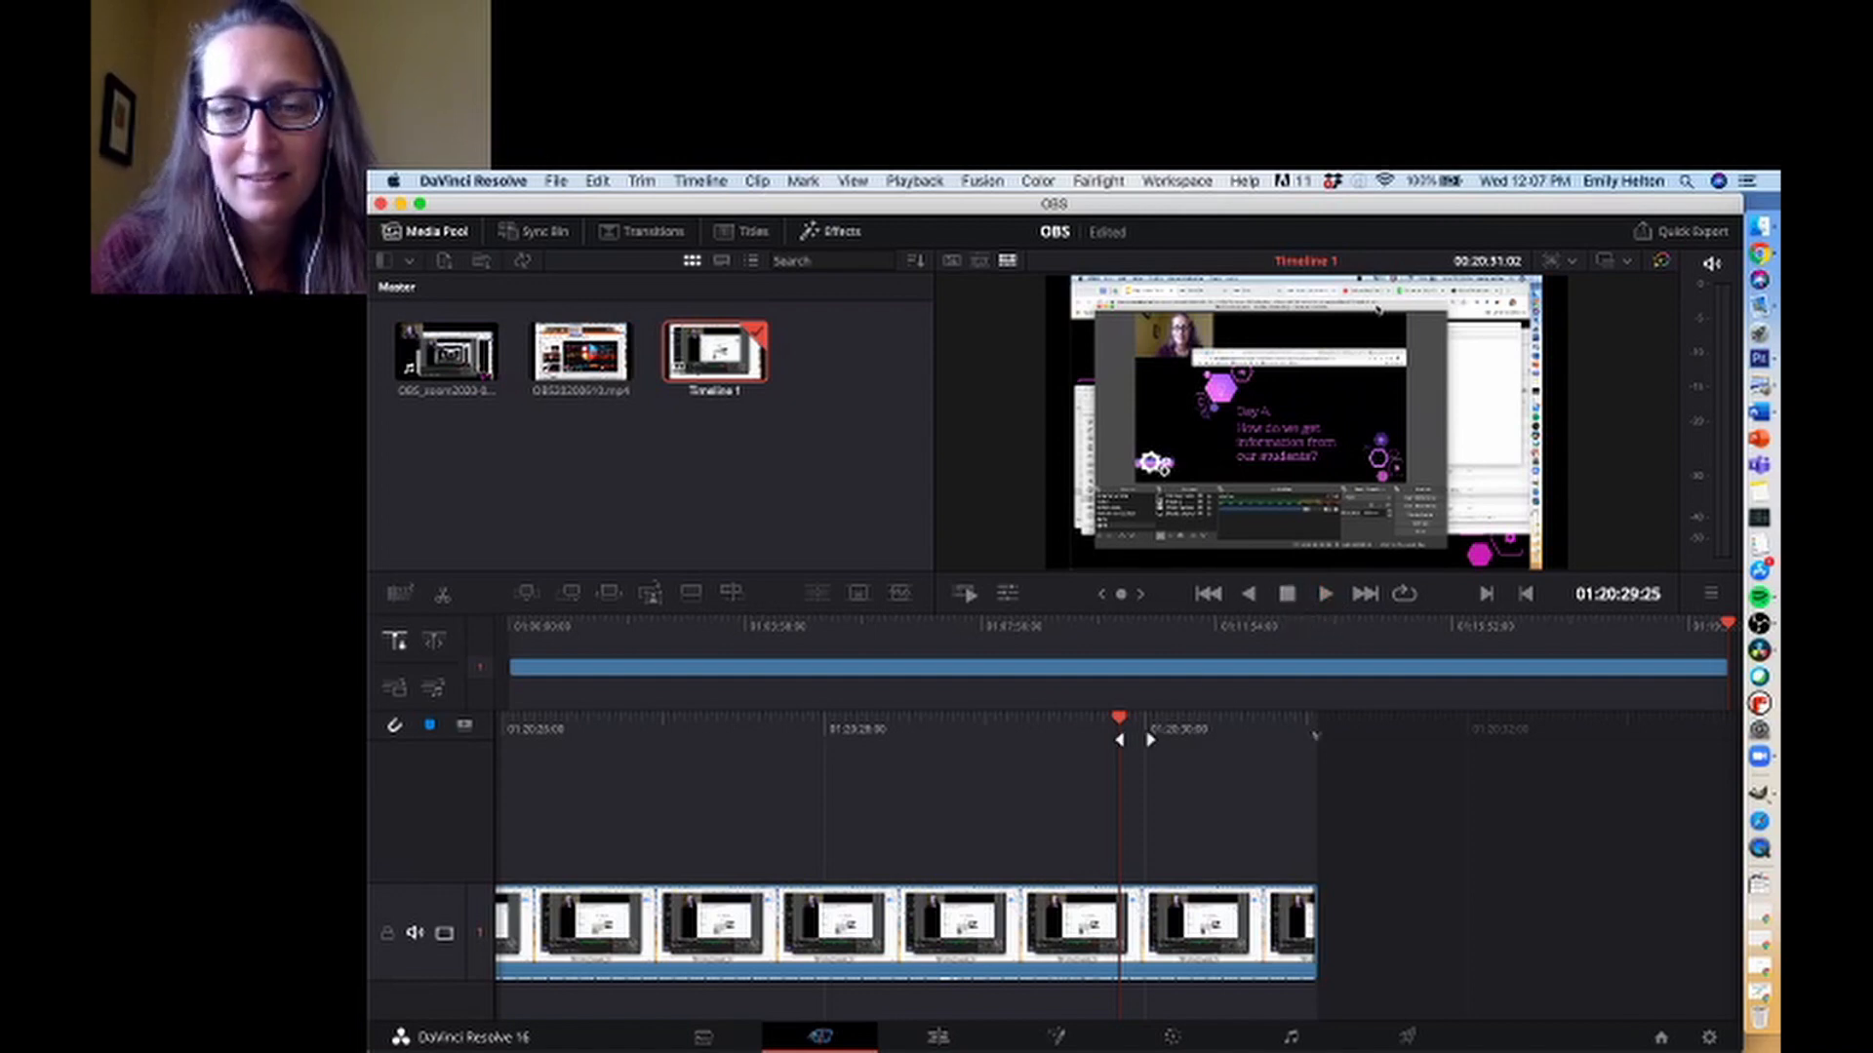
pyautogui.moveTo(1128, 732); pyautogui.dragTo(1335, 733)
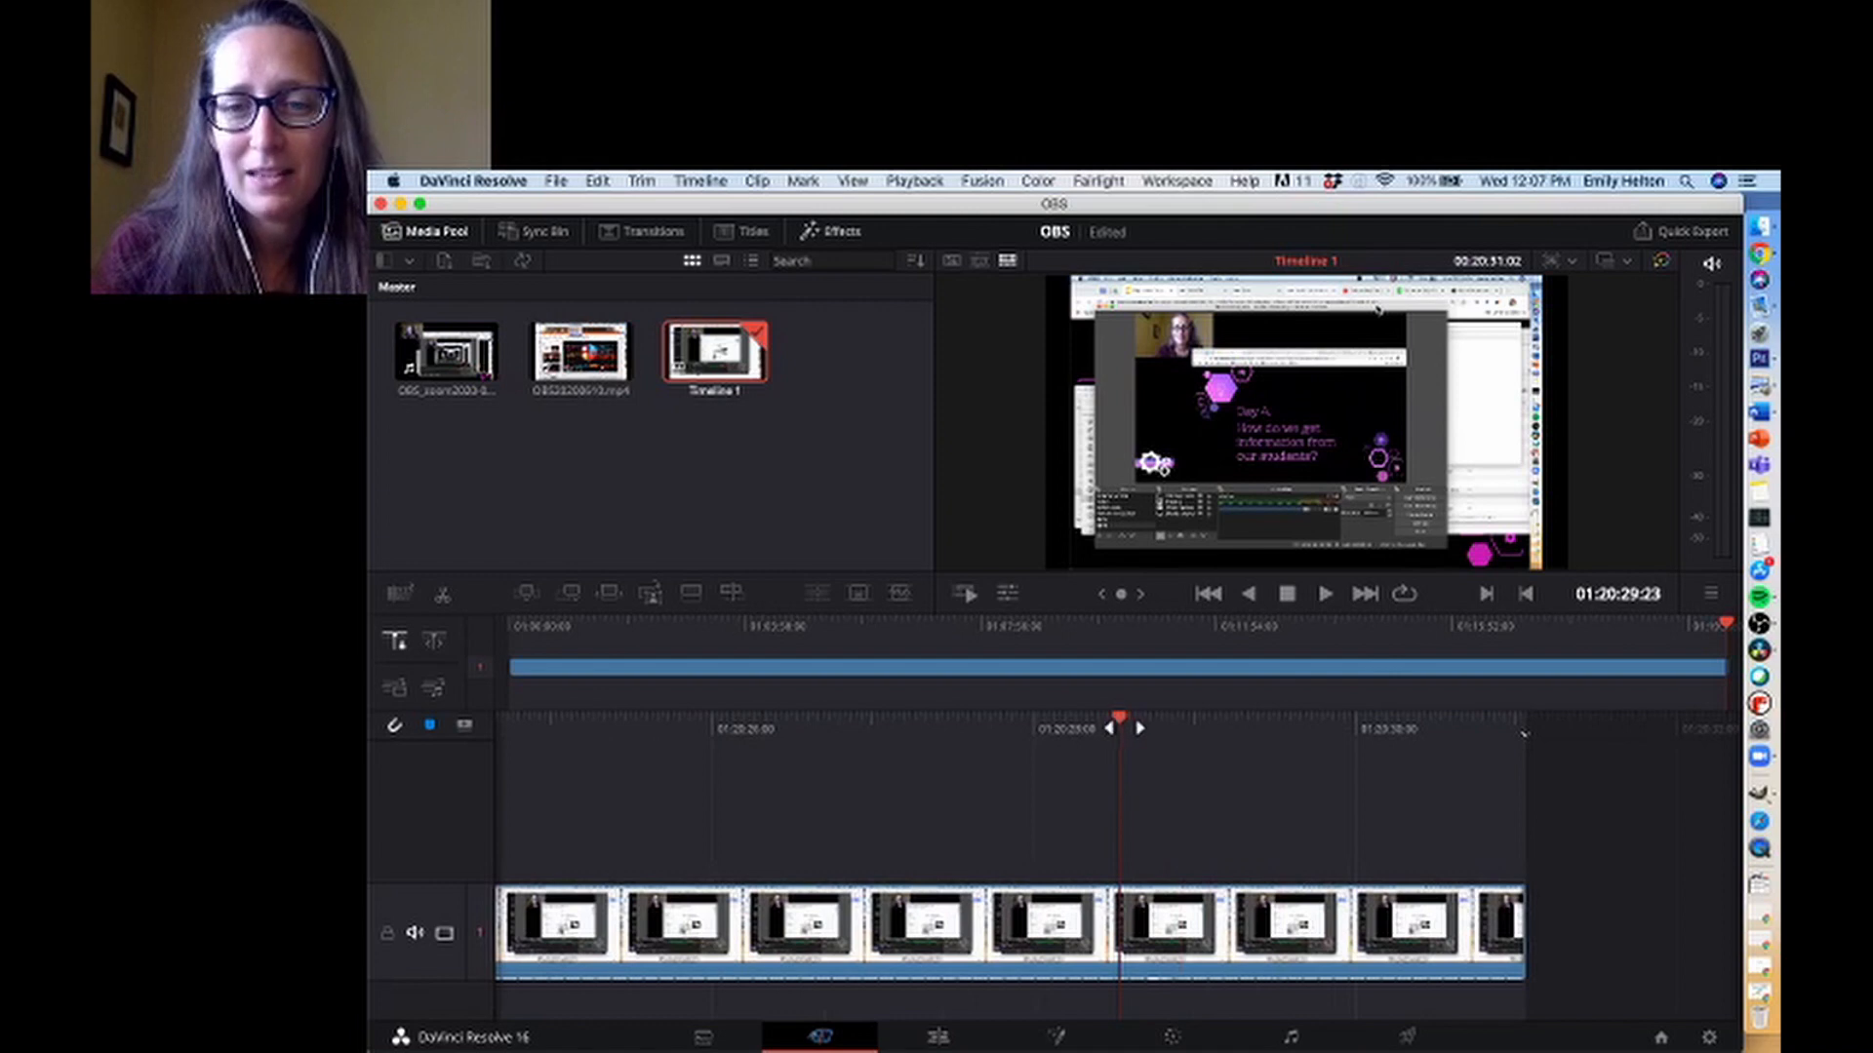
pyautogui.moveTo(1116, 726); pyautogui.dragTo(857, 728)
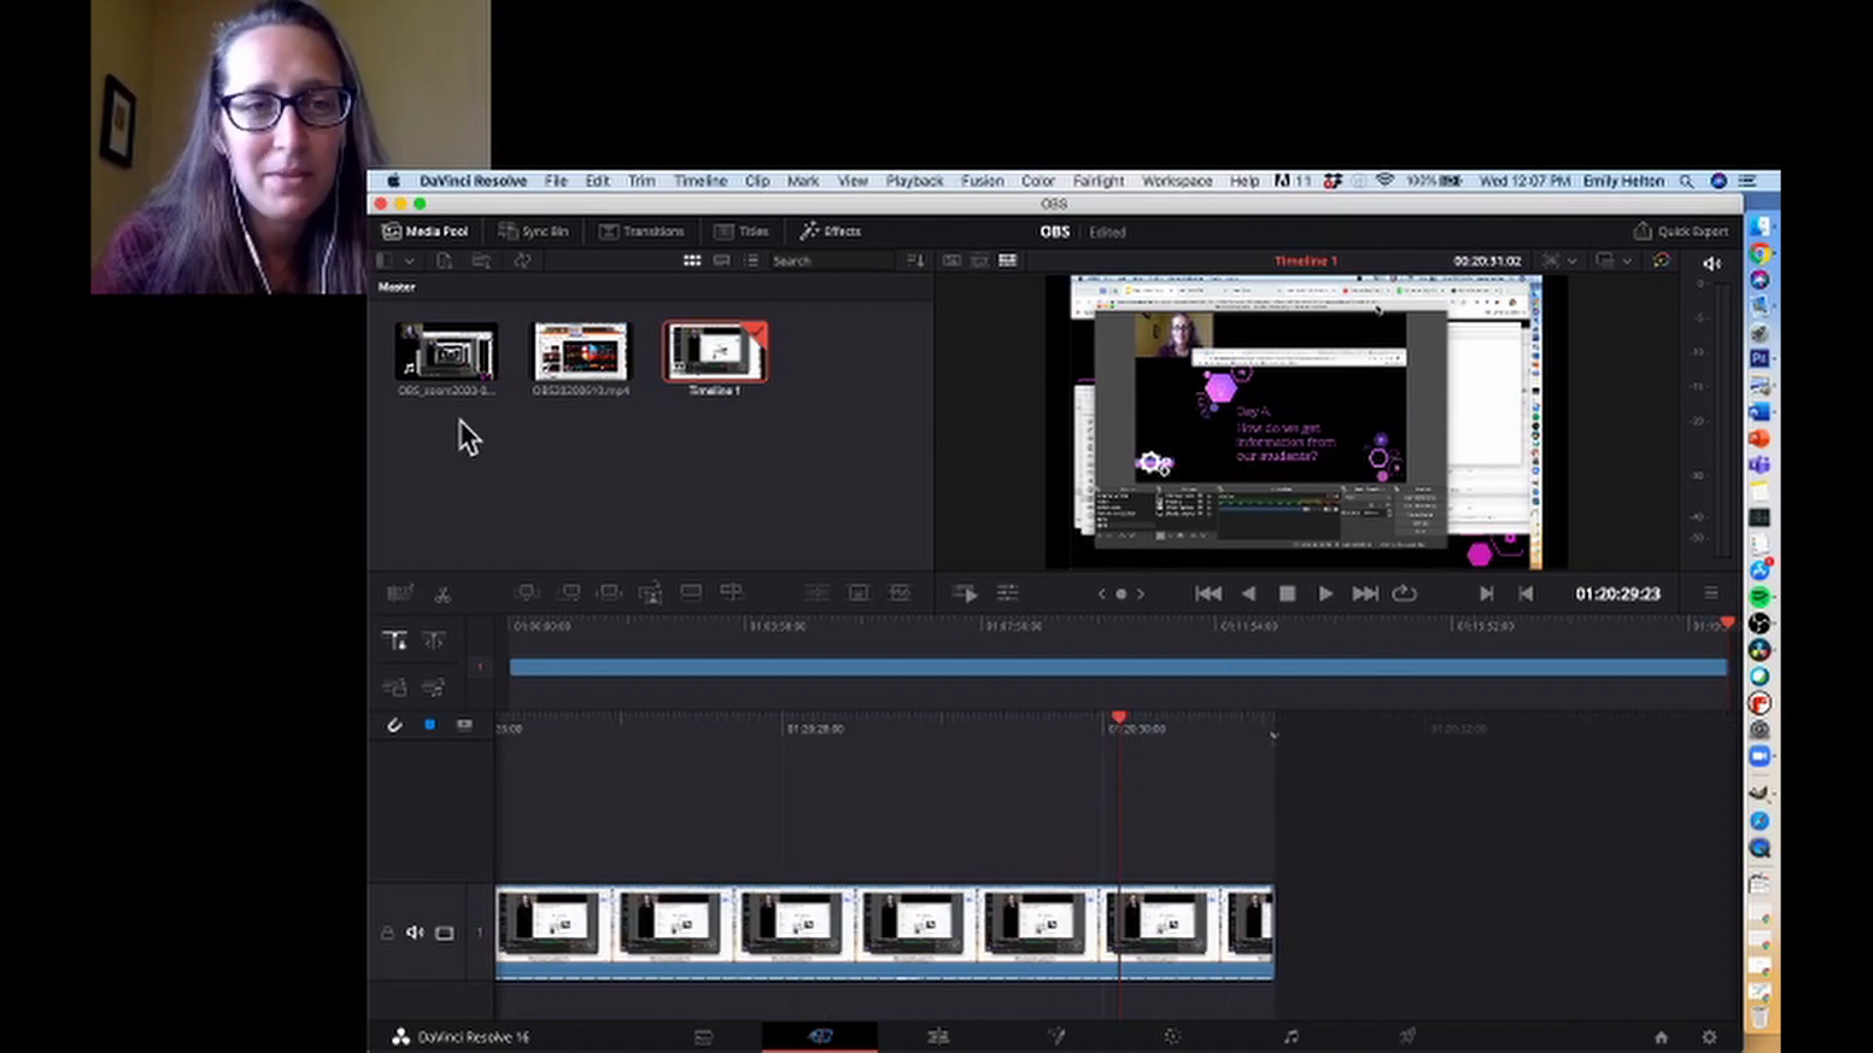
pyautogui.moveTo(445, 349); pyautogui.dragTo(1437, 779)
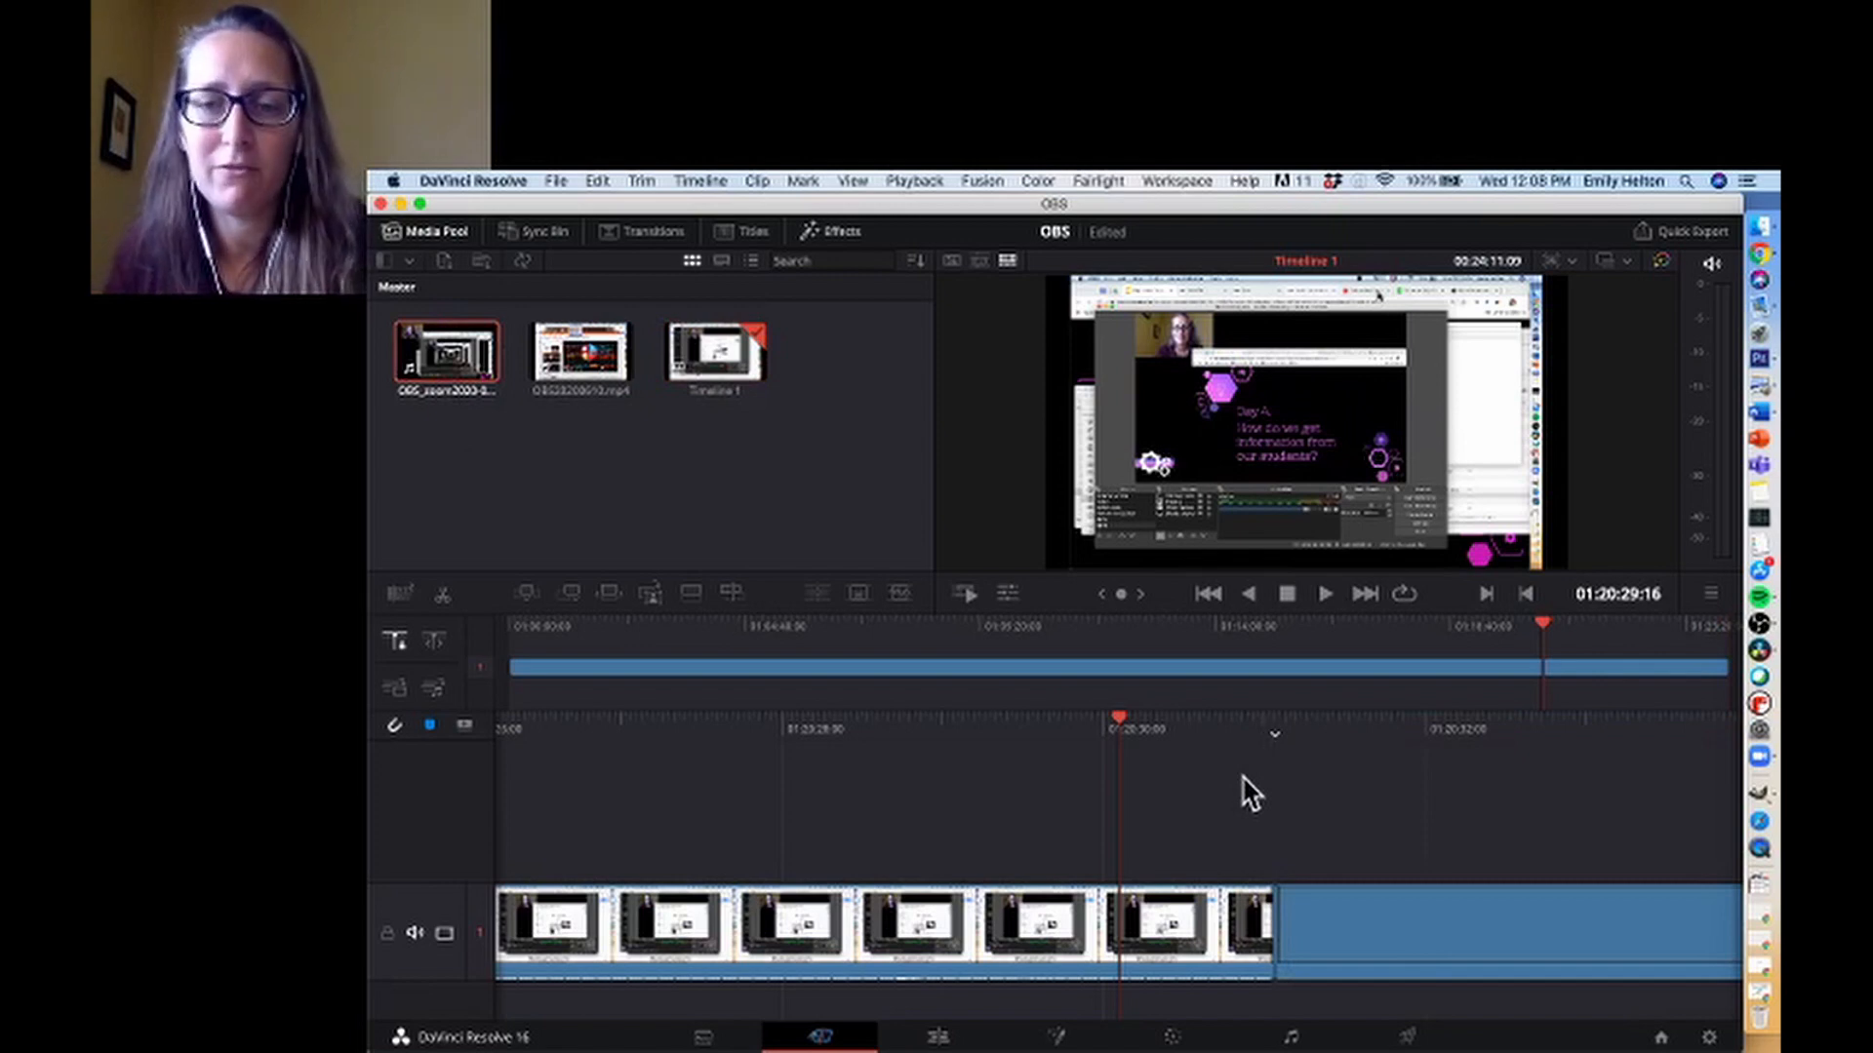
pyautogui.click(1325, 594)
pyautogui.click(1286, 595)
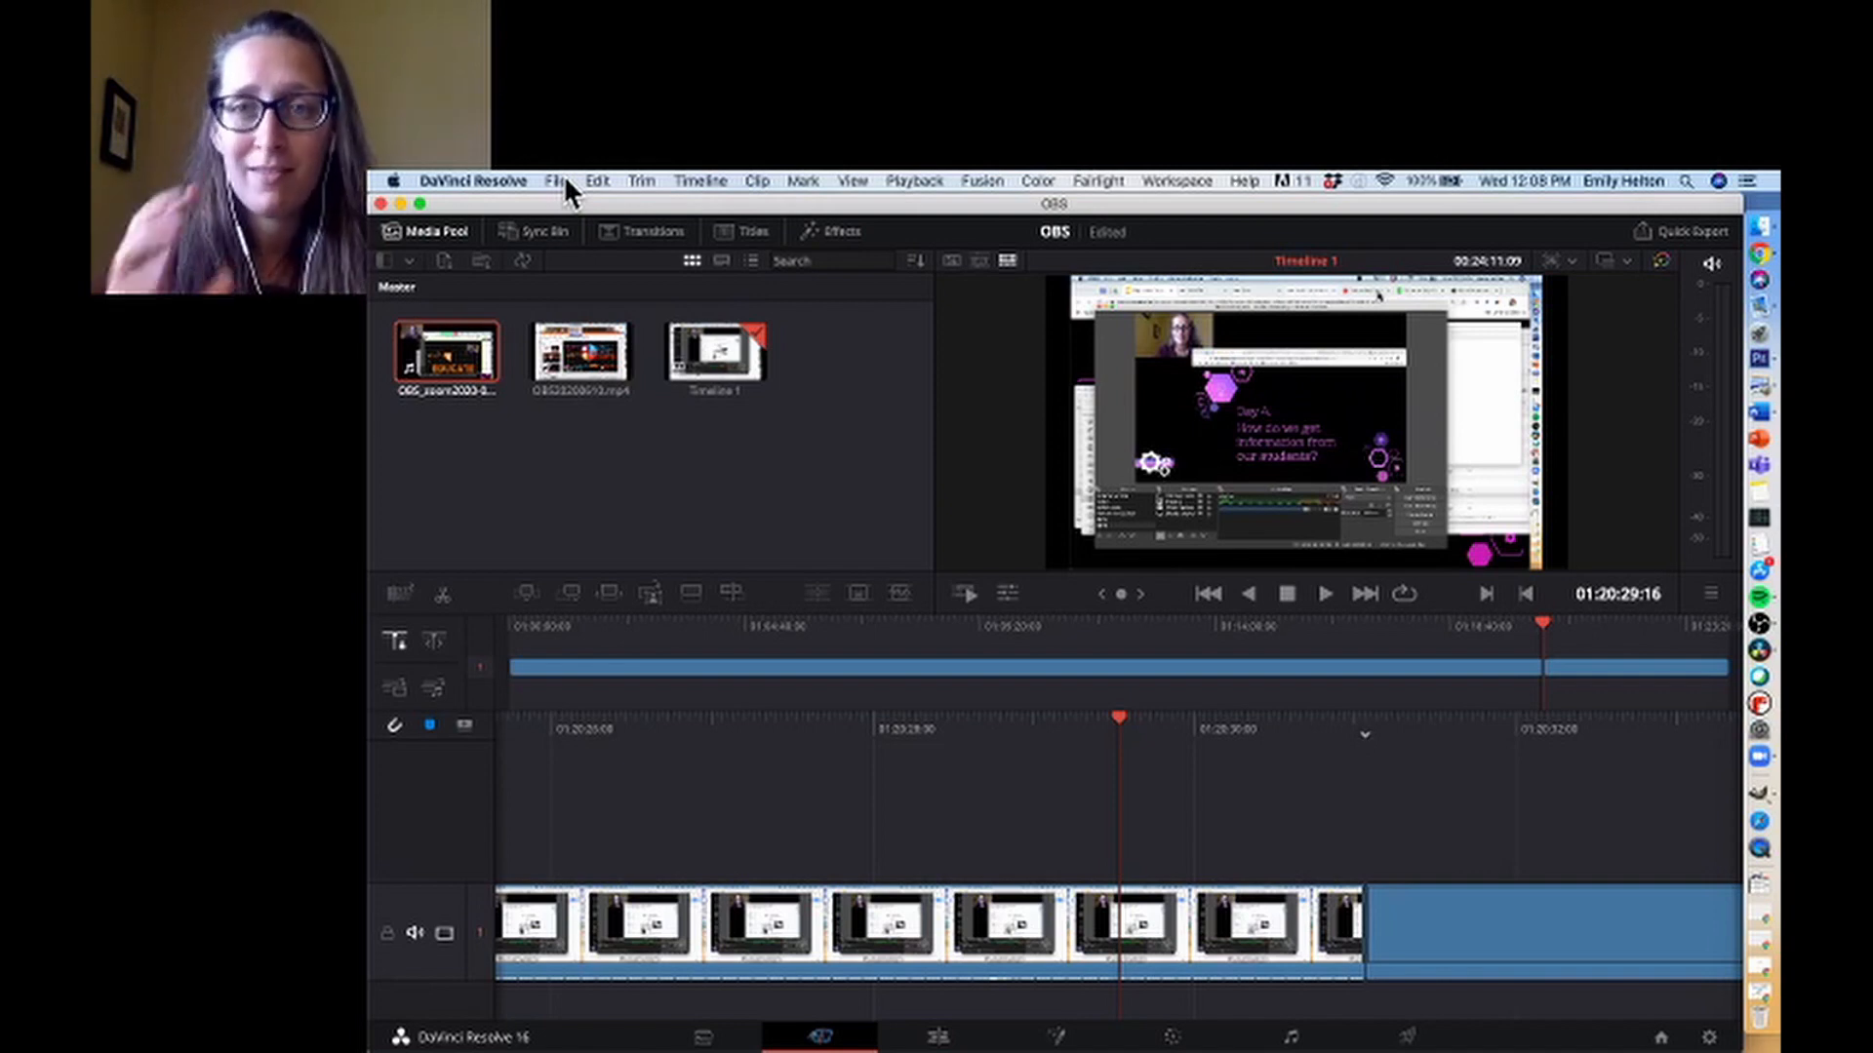
# Switch the workspace to the Media page
pyautogui.click(1170, 180)
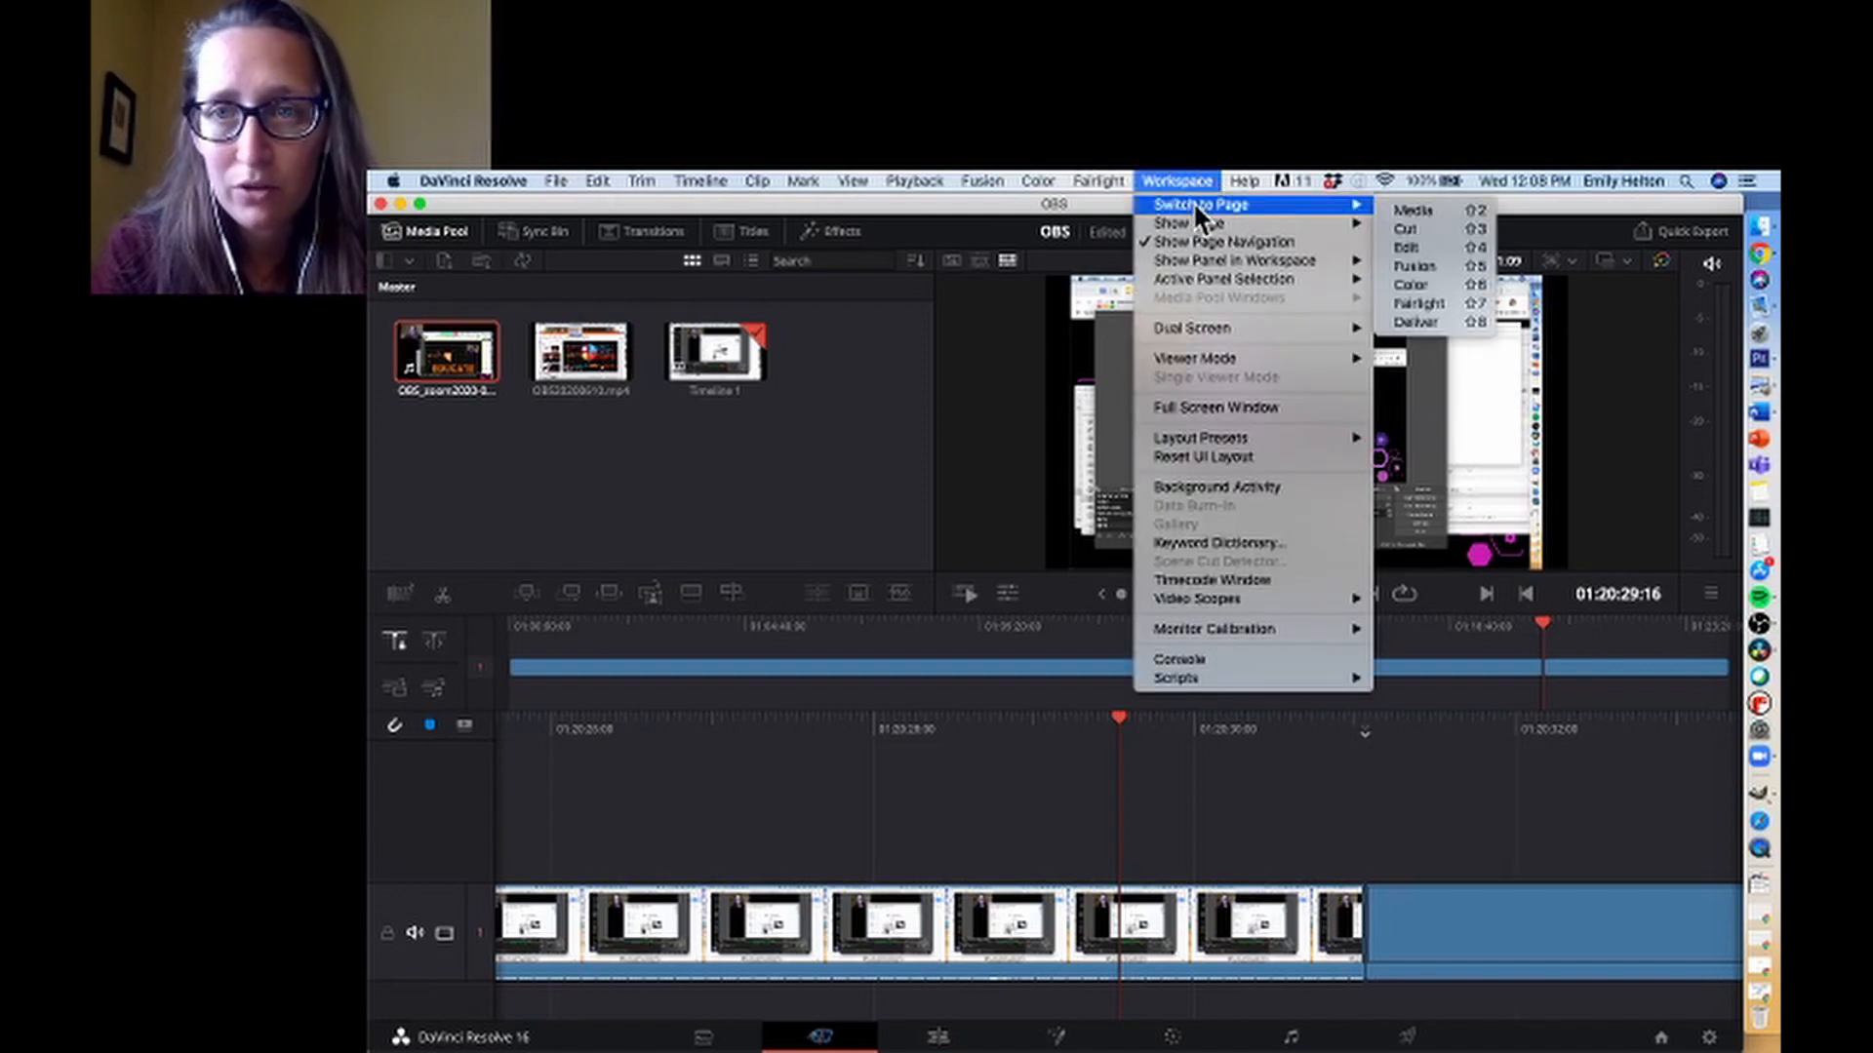
pyautogui.click(1192, 181)
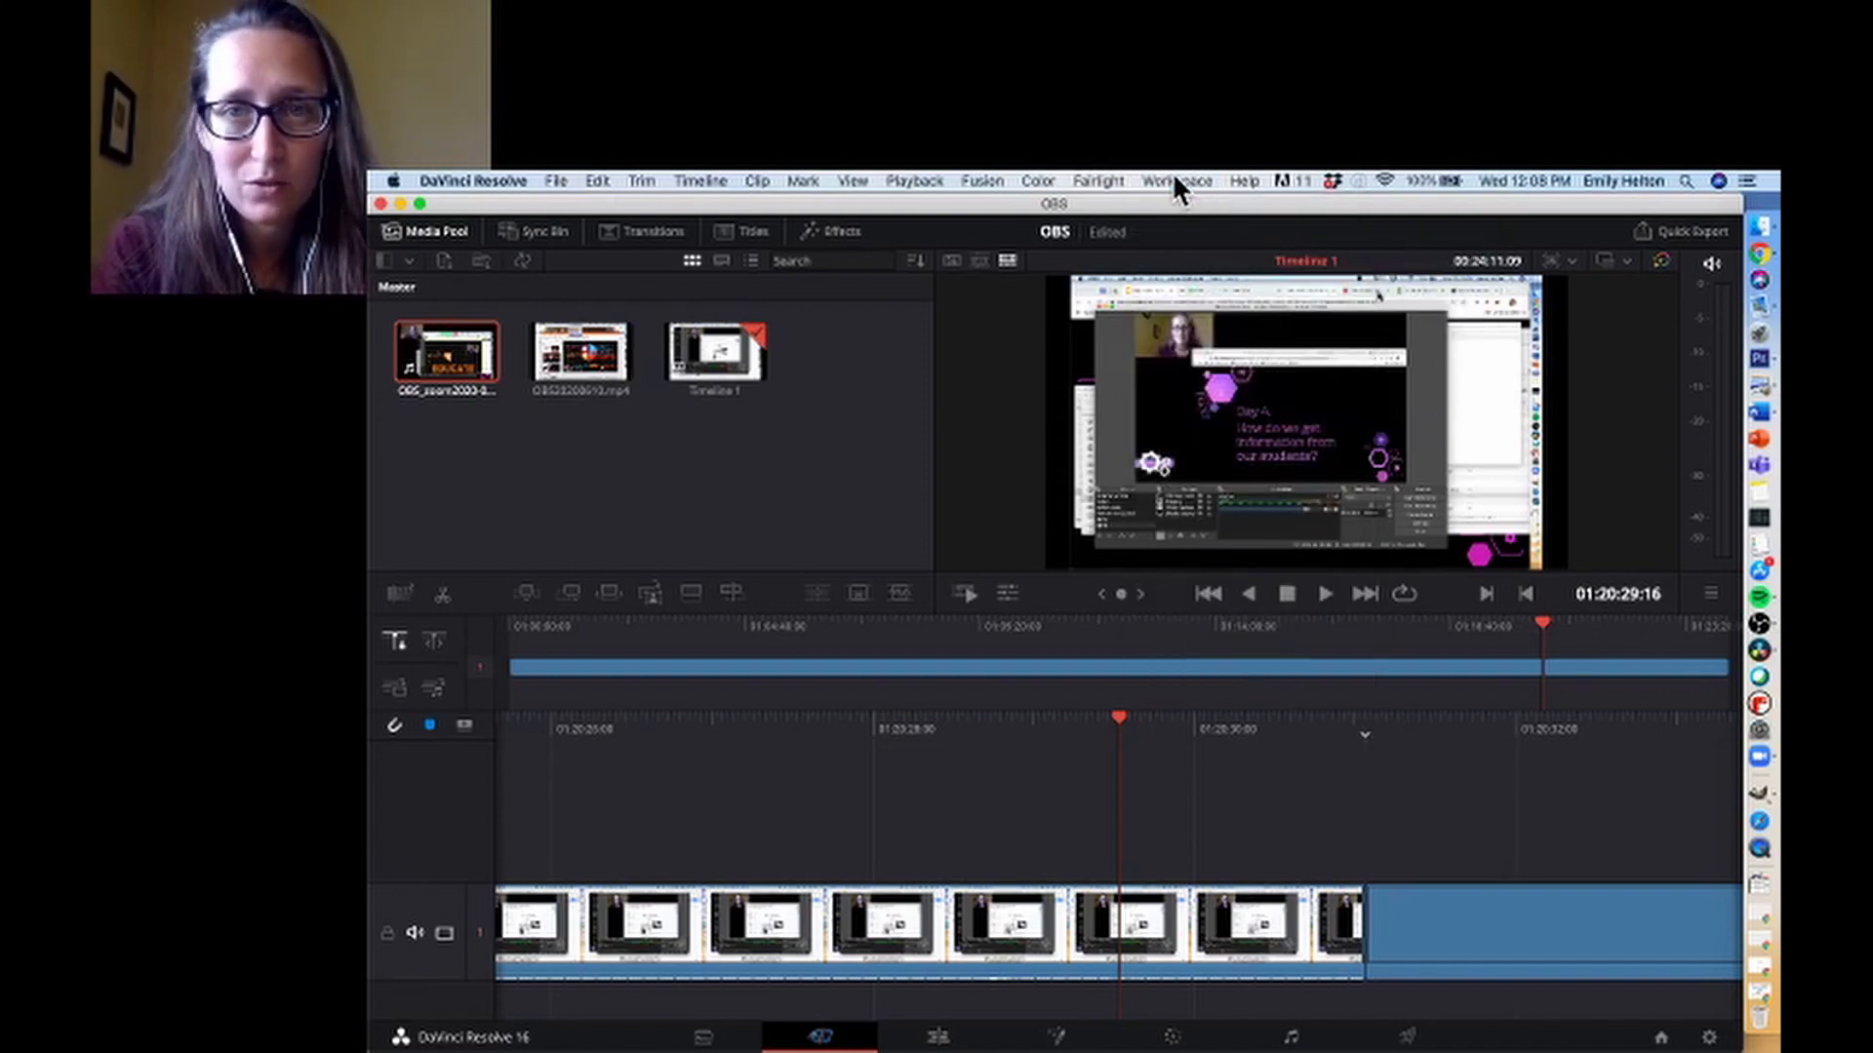
pyautogui.click(1172, 174)
pyautogui.moveTo(1191, 203)
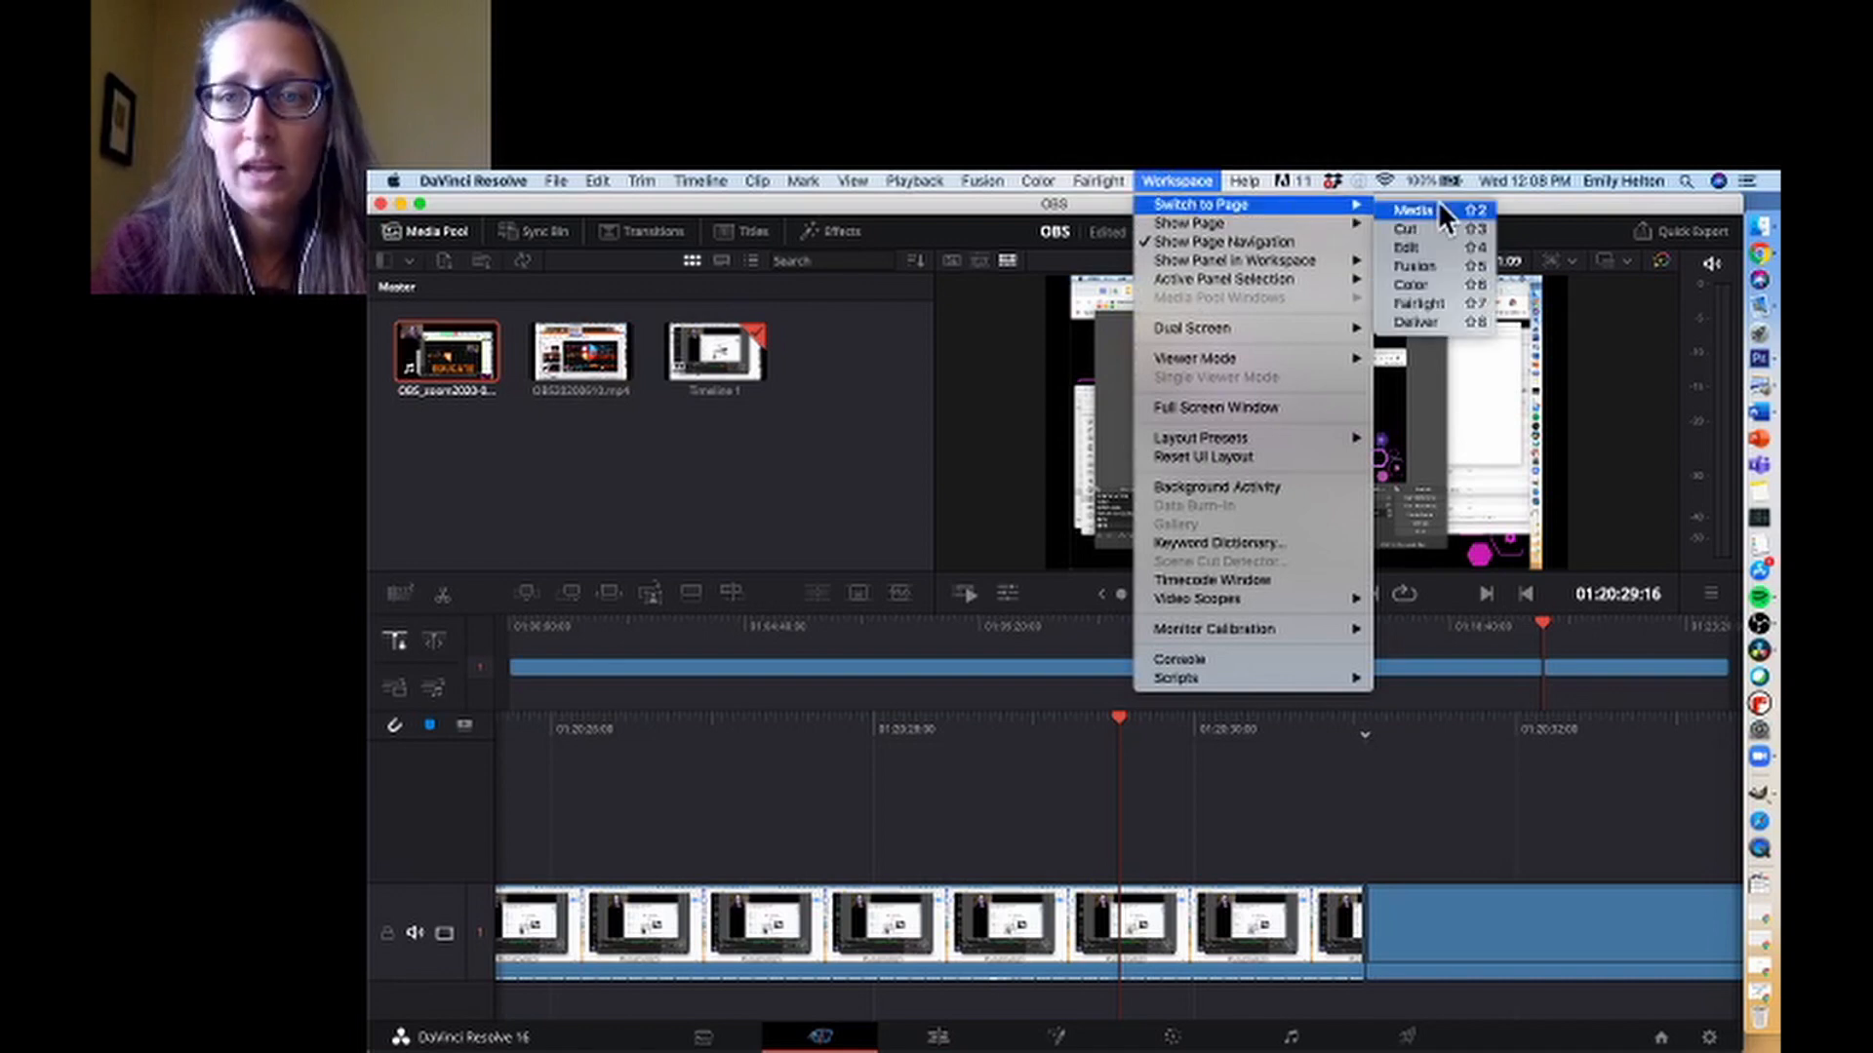
pyautogui.click(1202, 173)
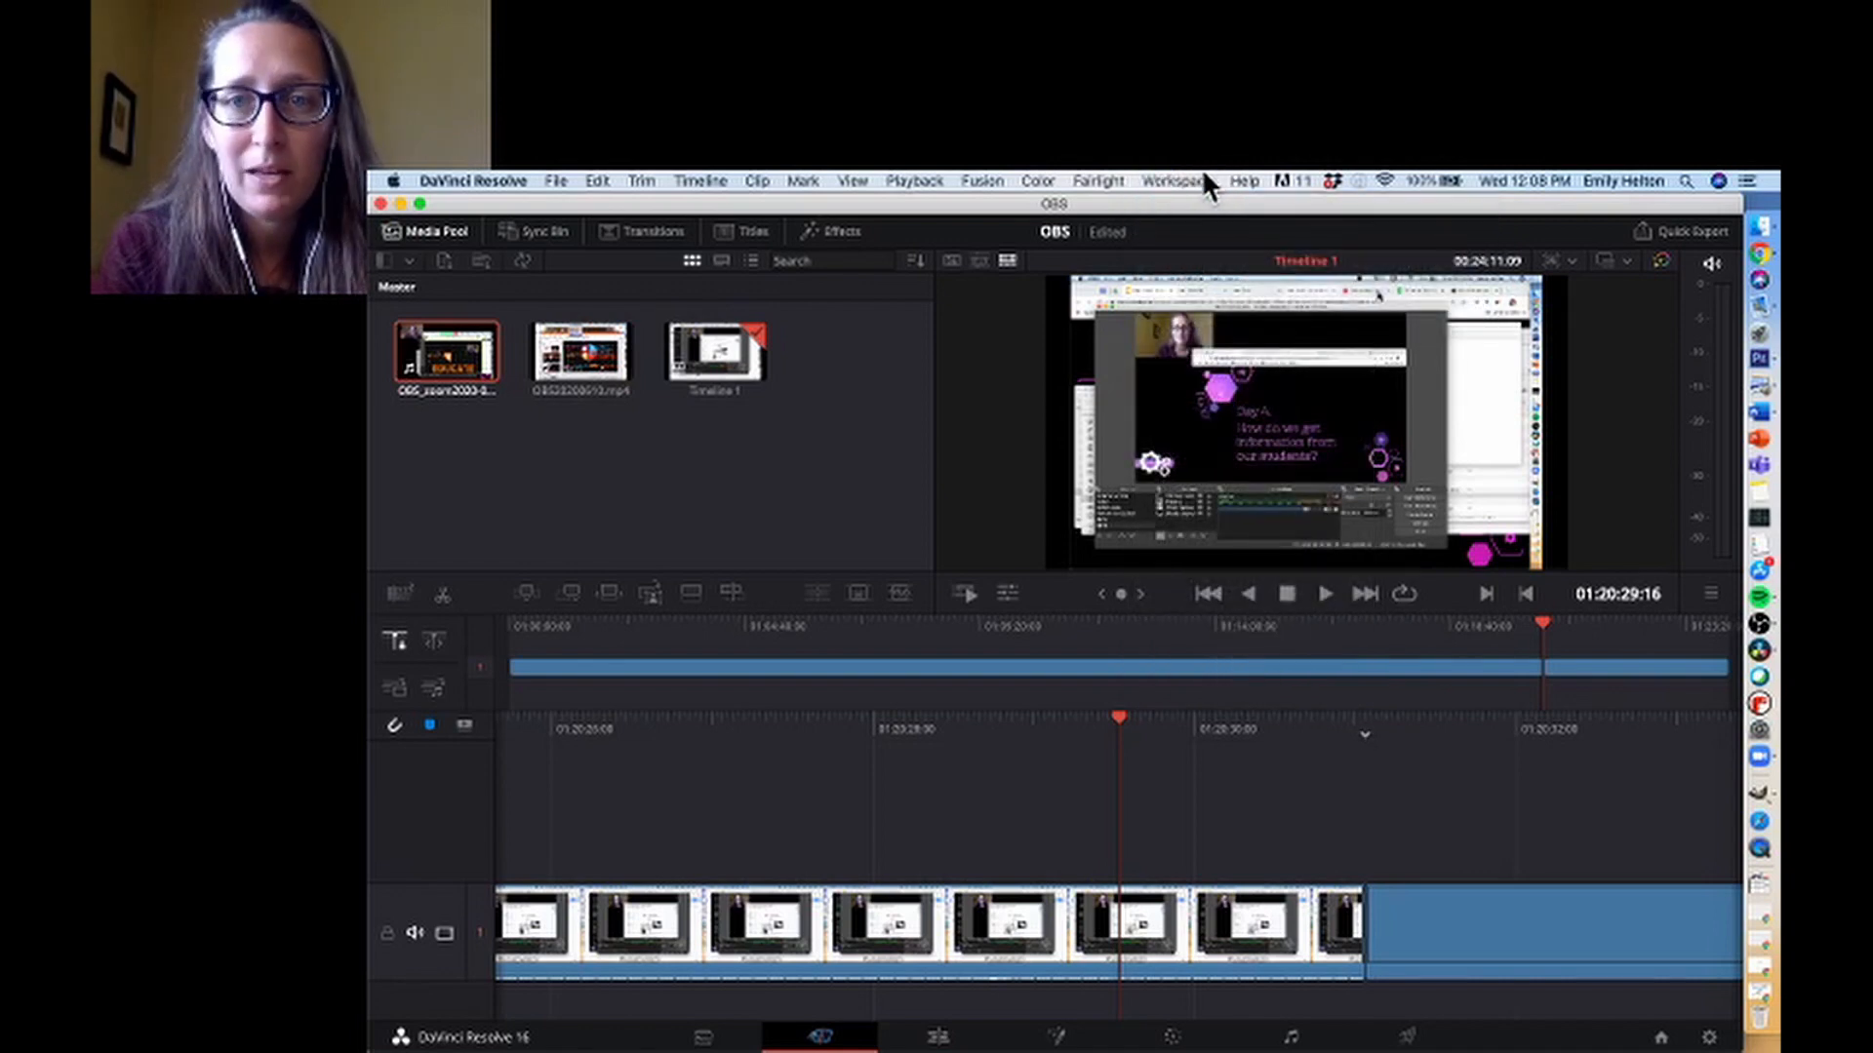
pyautogui.click(1193, 174)
pyautogui.moveTo(1207, 203)
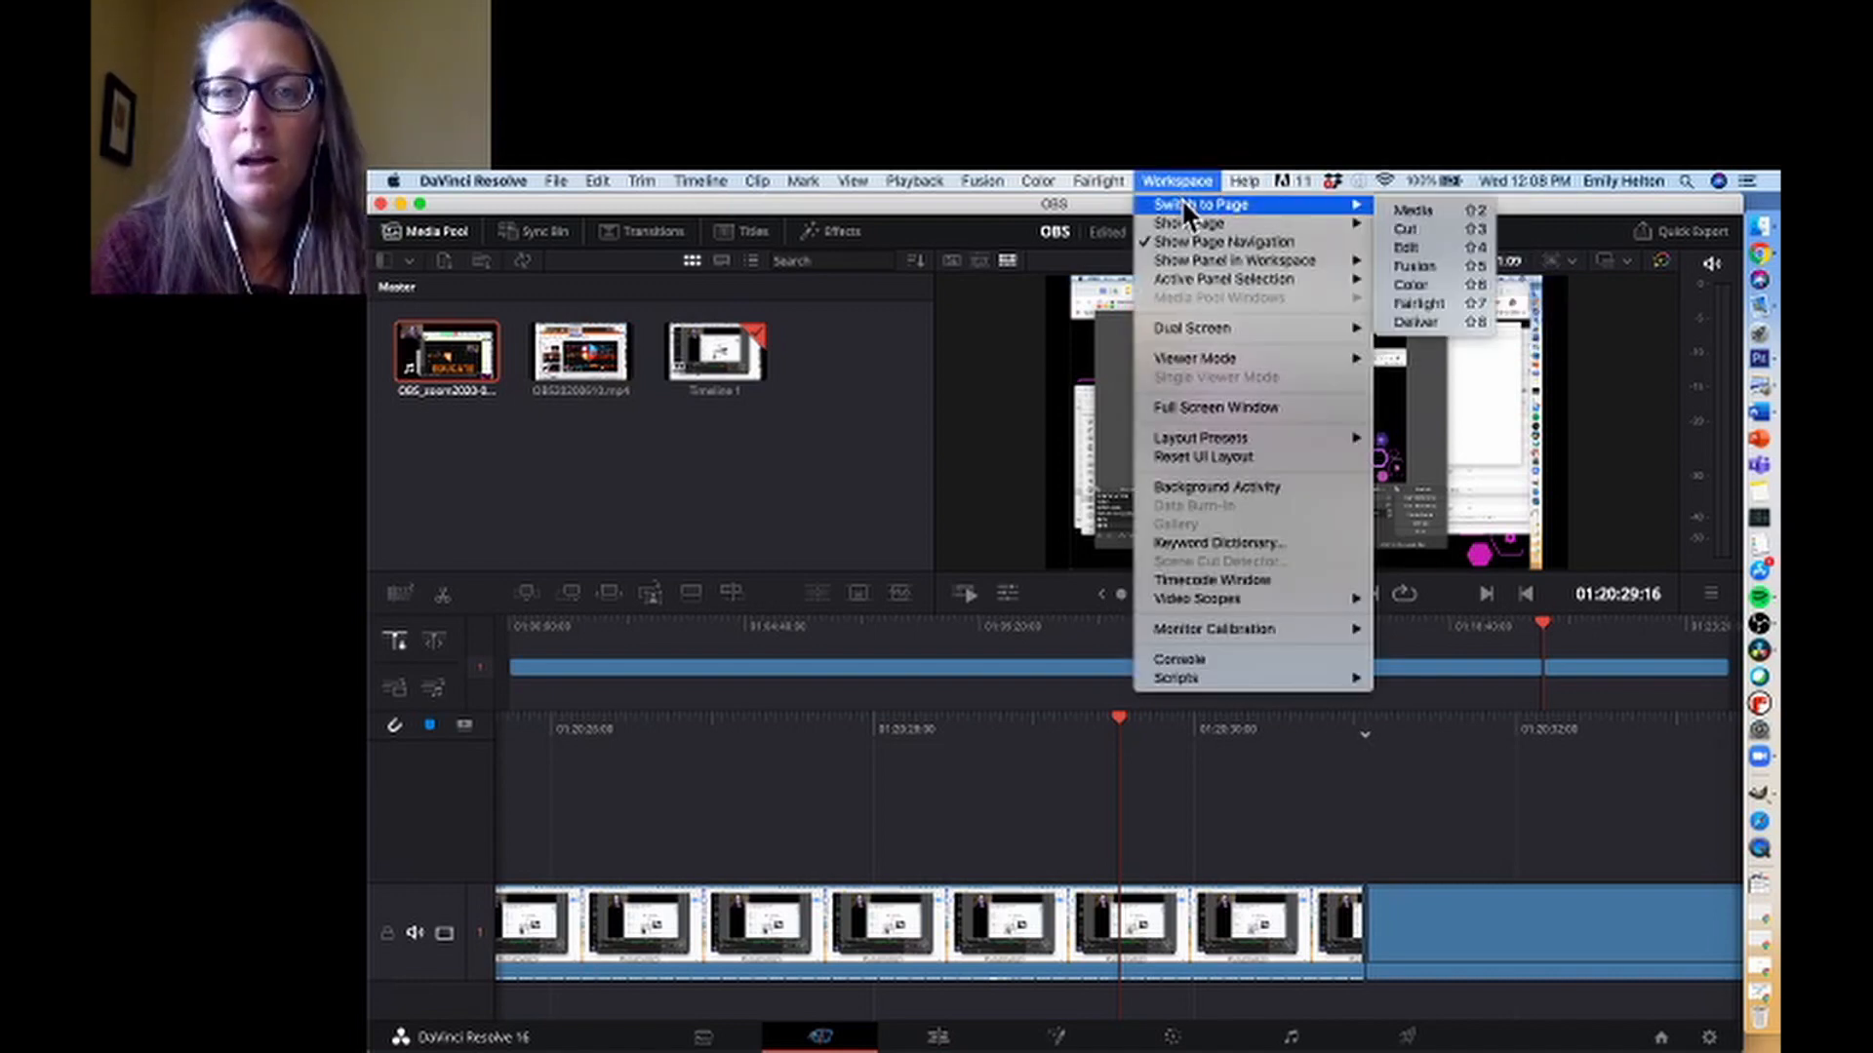
pyautogui.click(1412, 211)
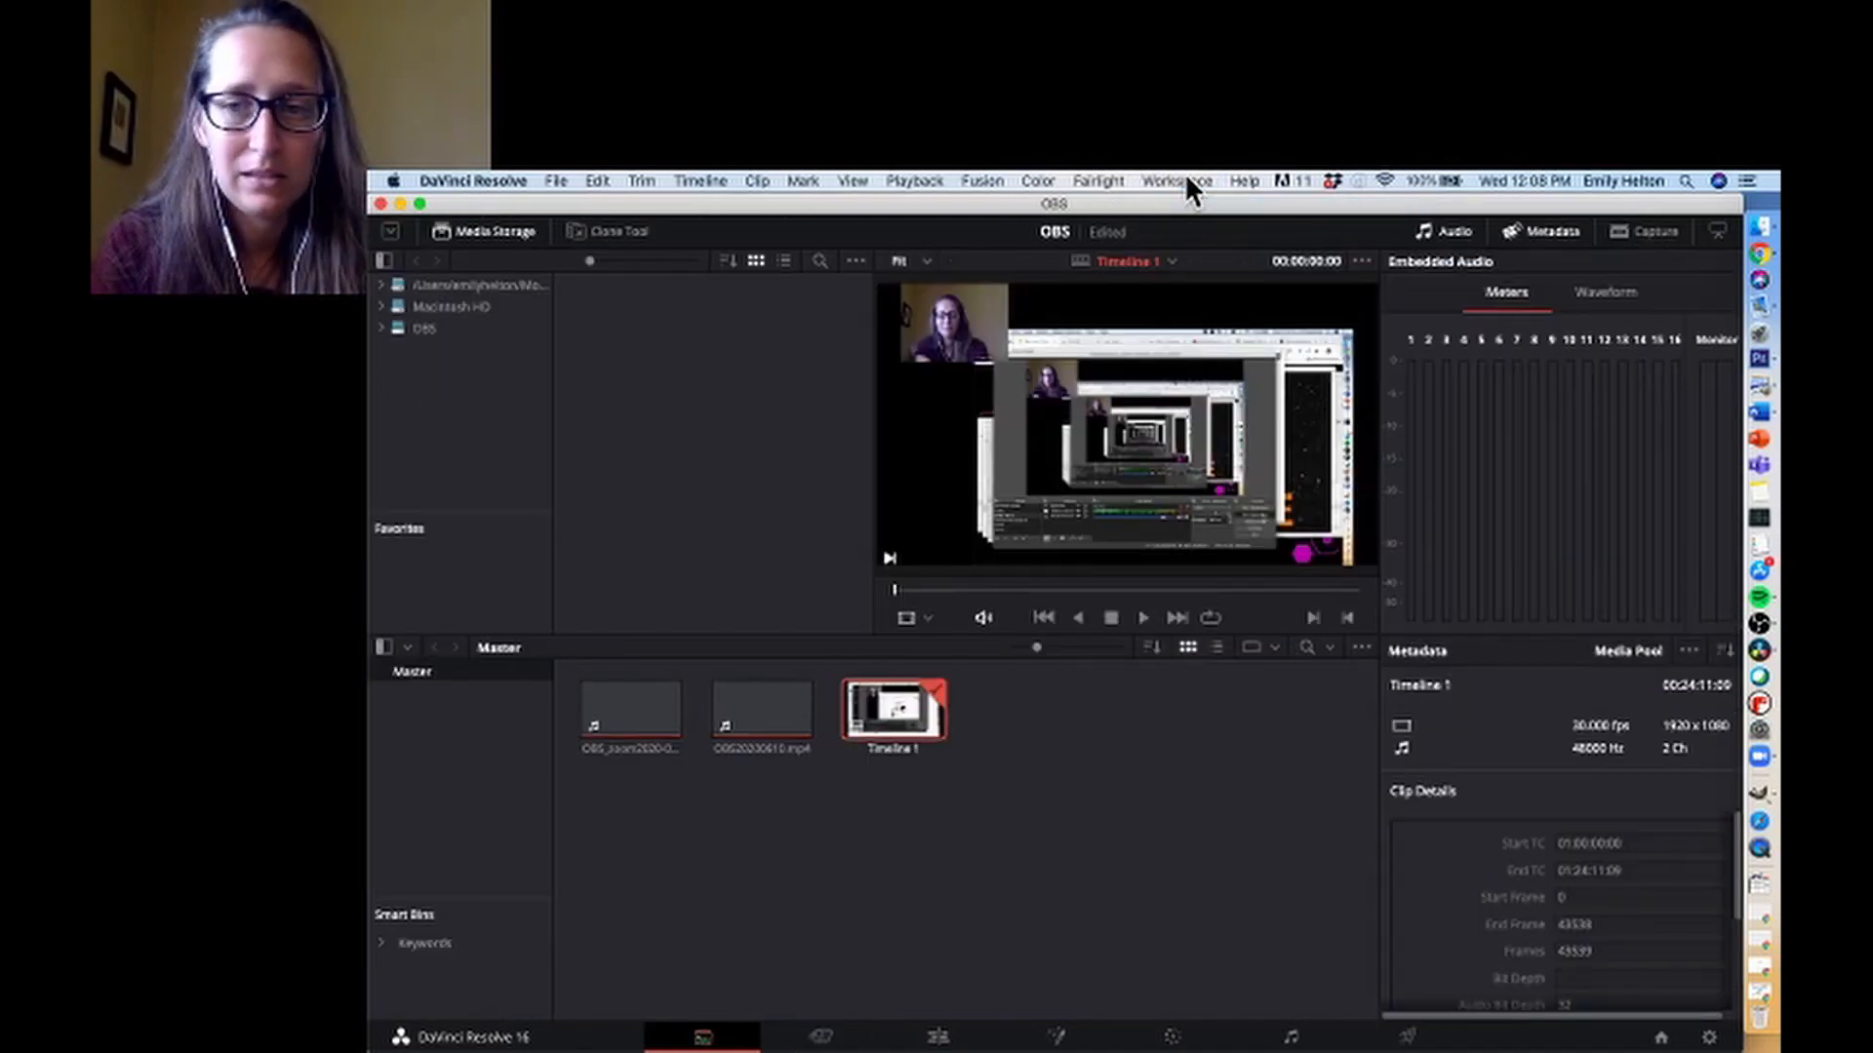
# Switch the workspace to the Edit page and move the playhead to the cut between the two clips at 01:20:31:02
pyautogui.click(1185, 180)
pyautogui.moveTo(1194, 207)
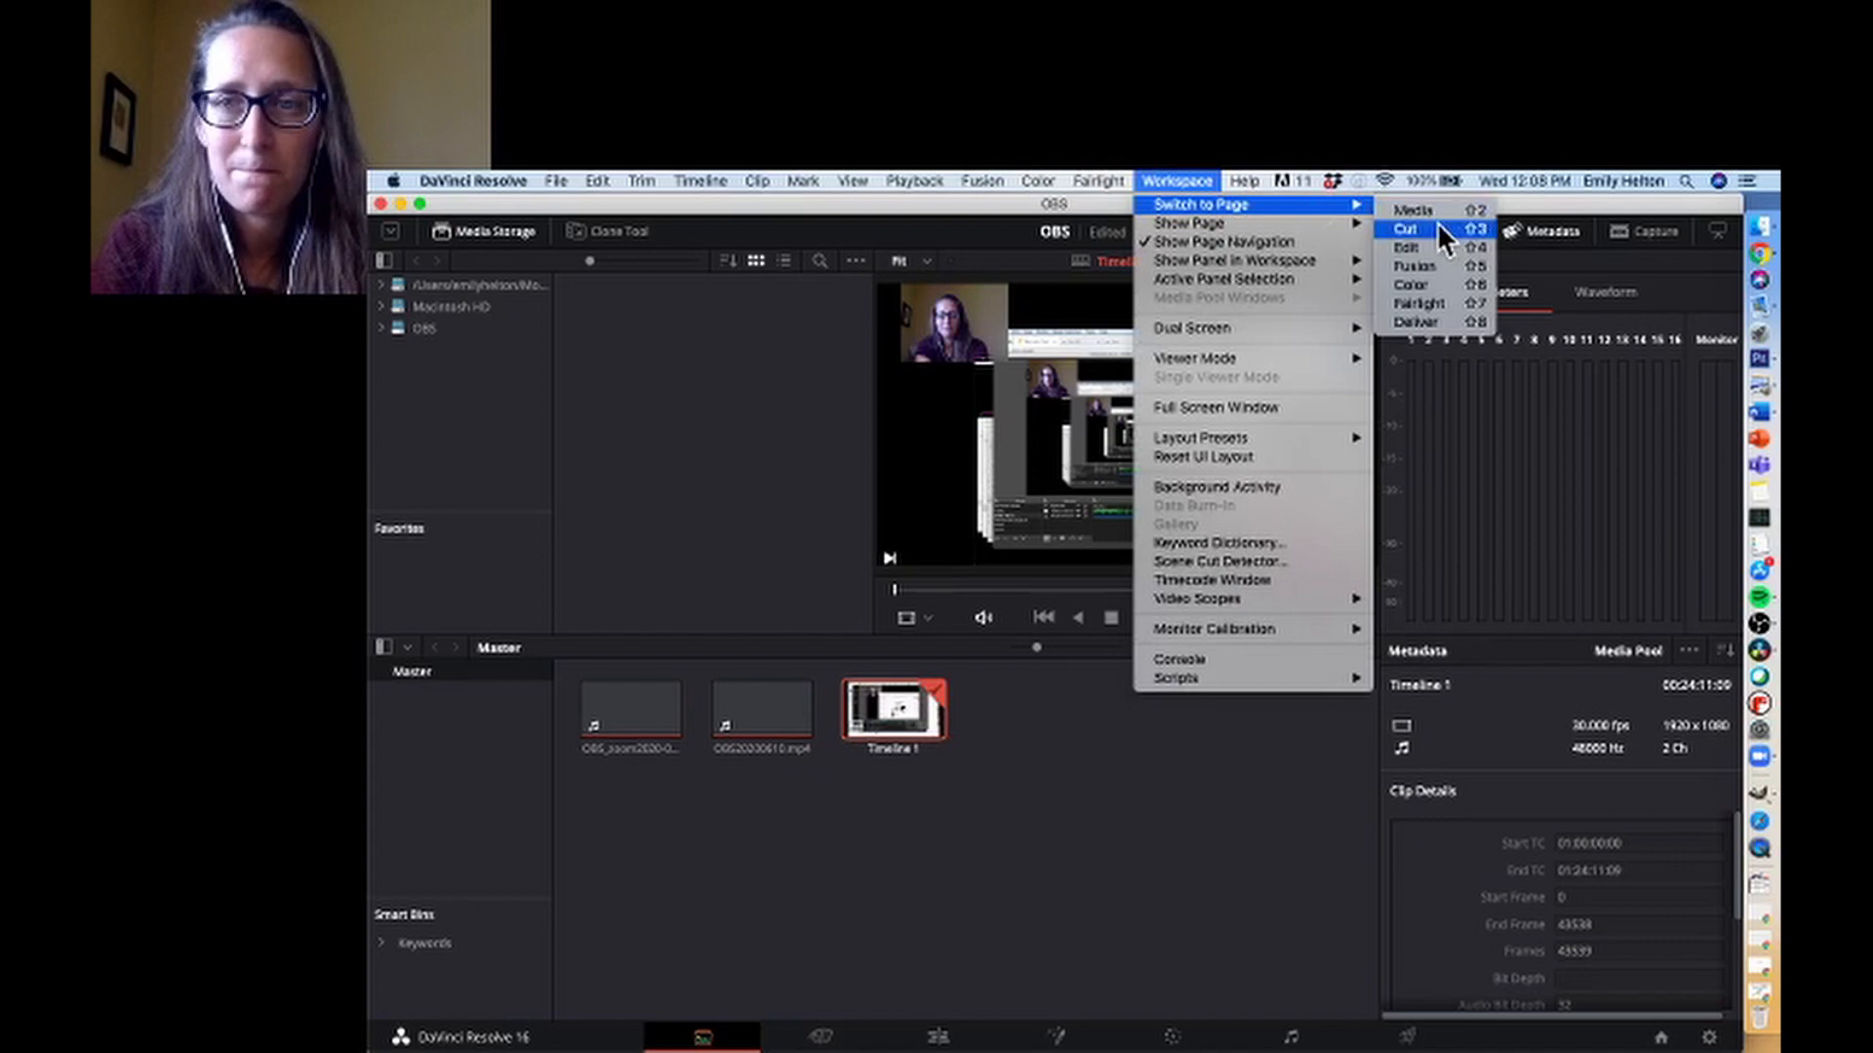
pyautogui.click(1430, 252)
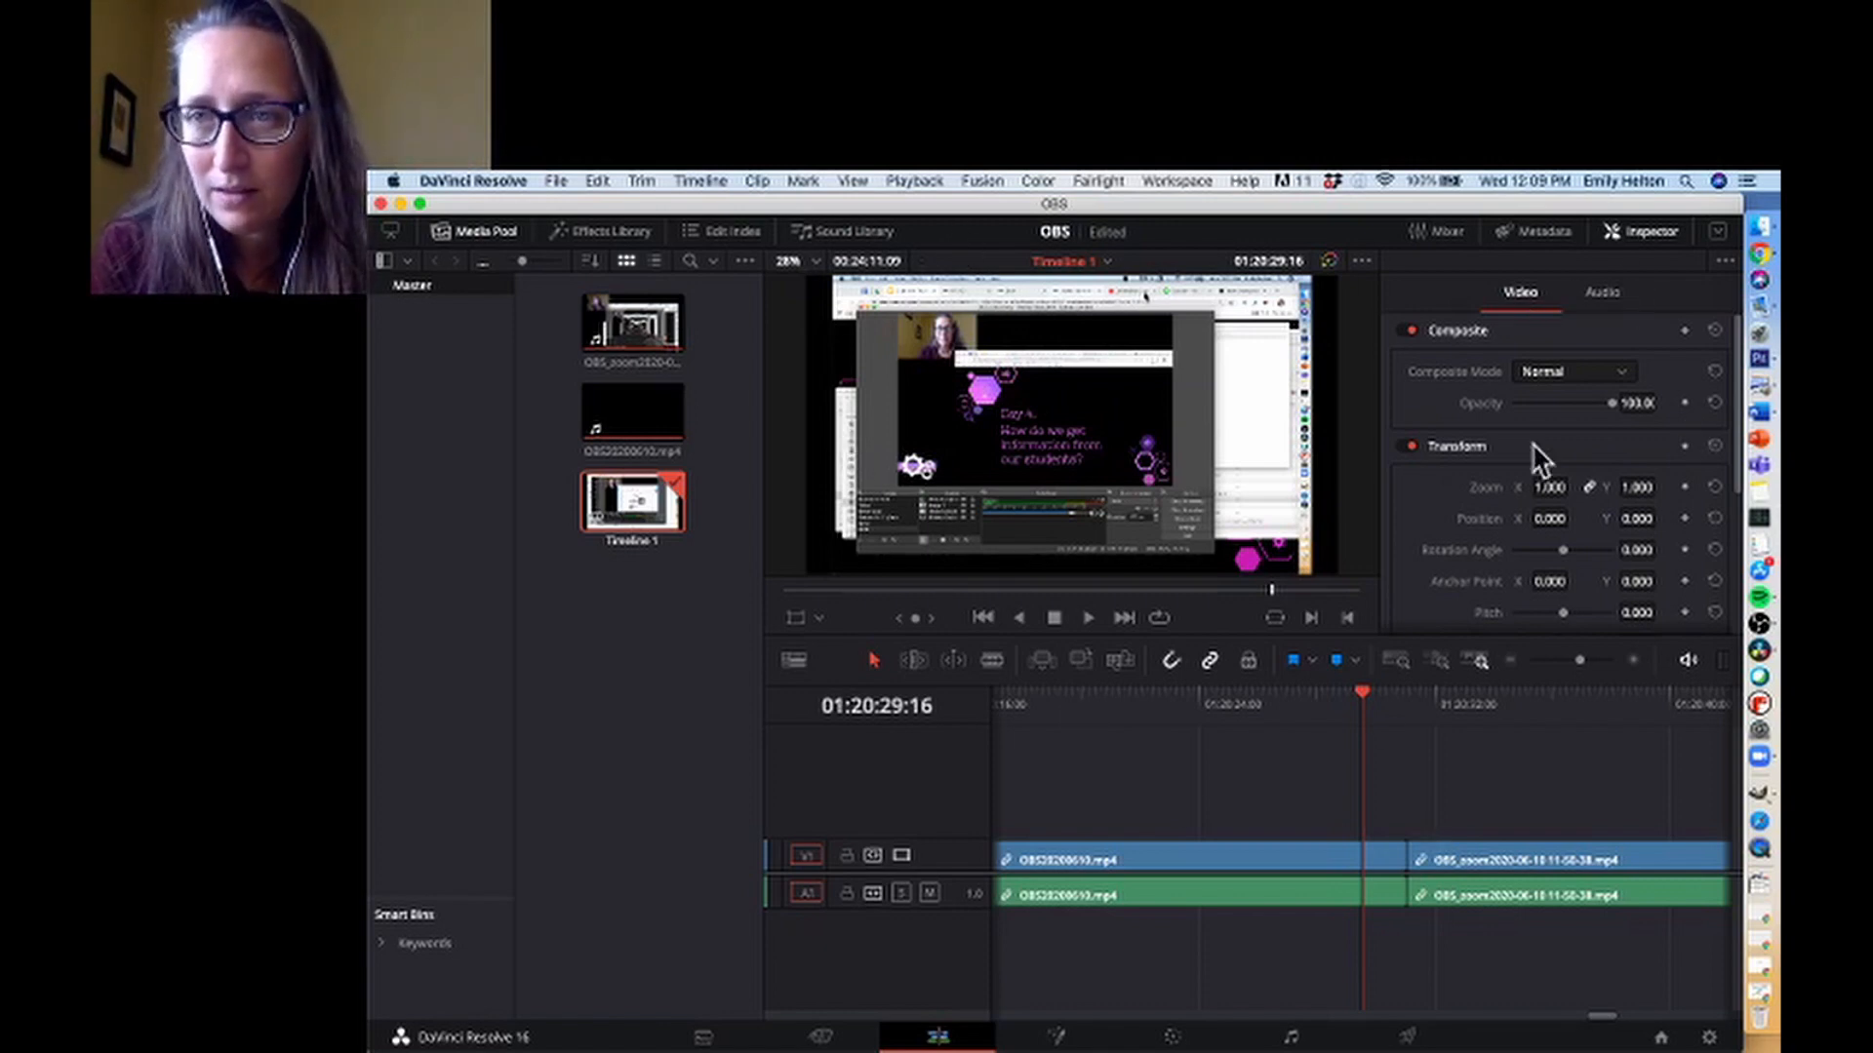
pyautogui.moveTo(1363, 698); pyautogui.dragTo(1392, 698)
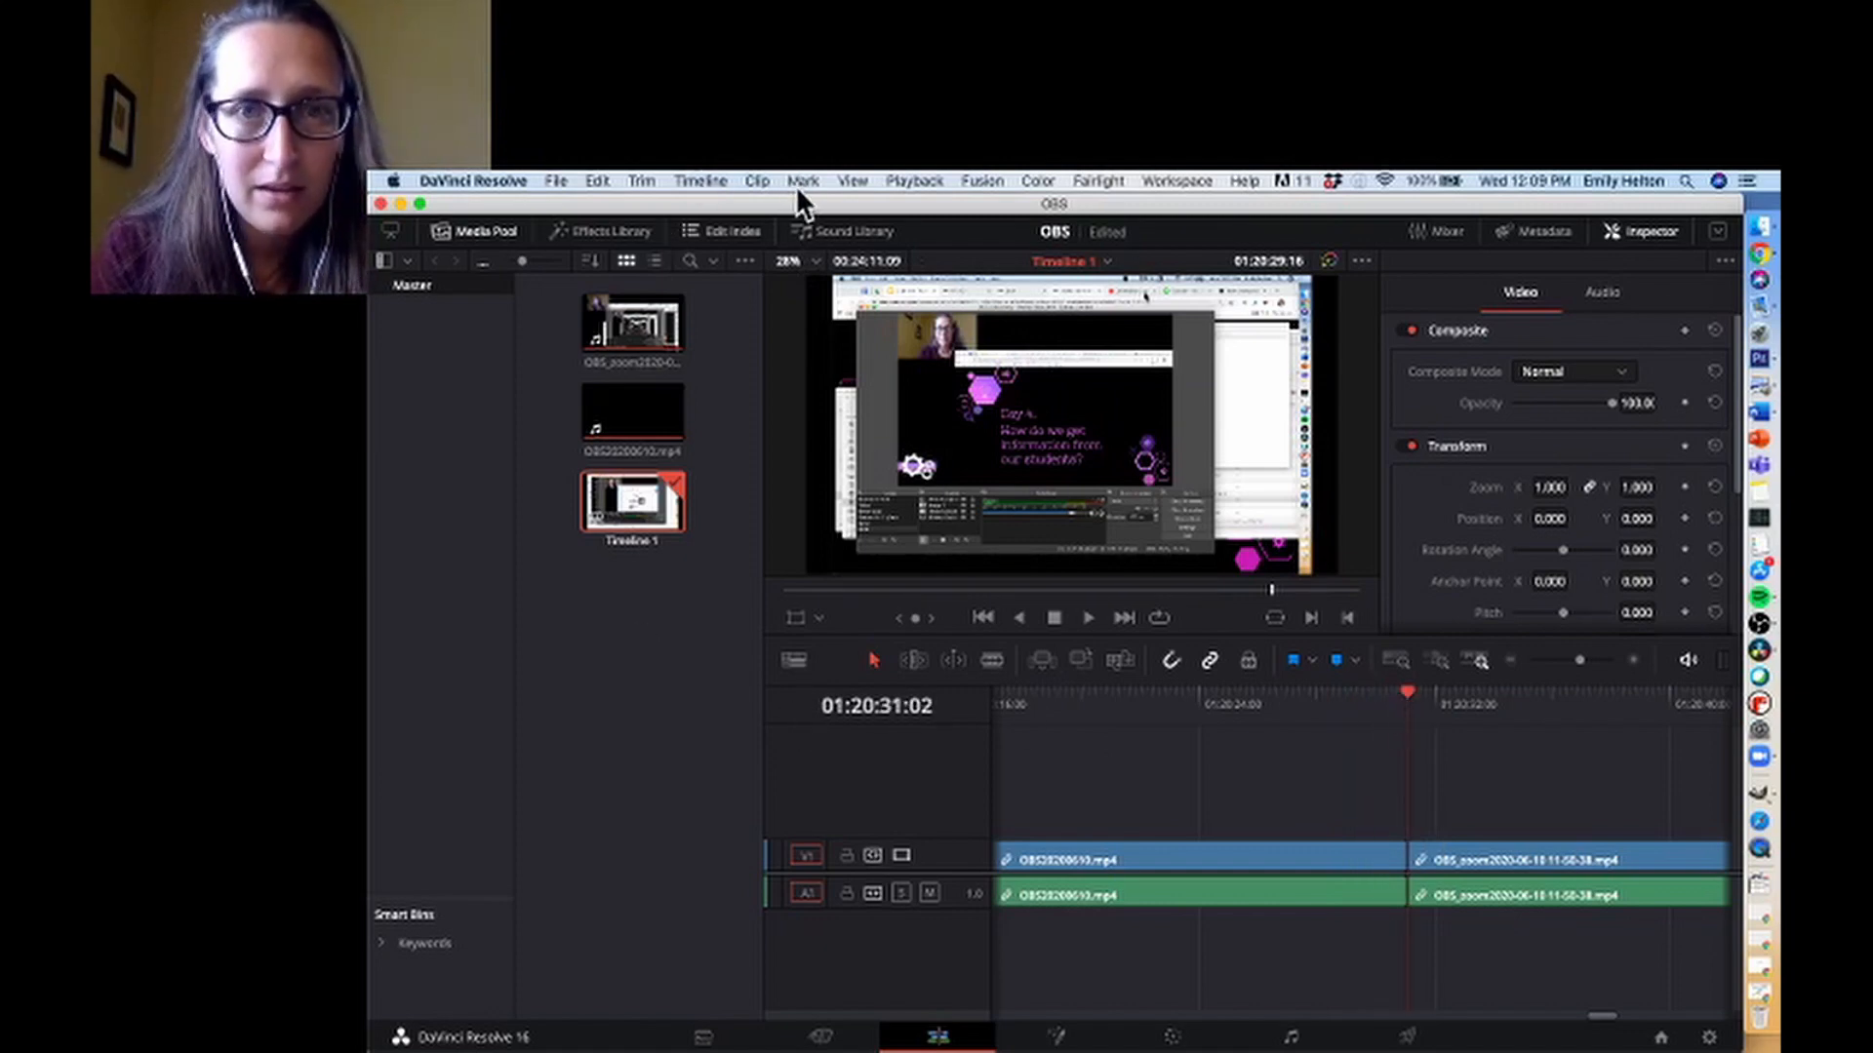
pyautogui.press('Right')
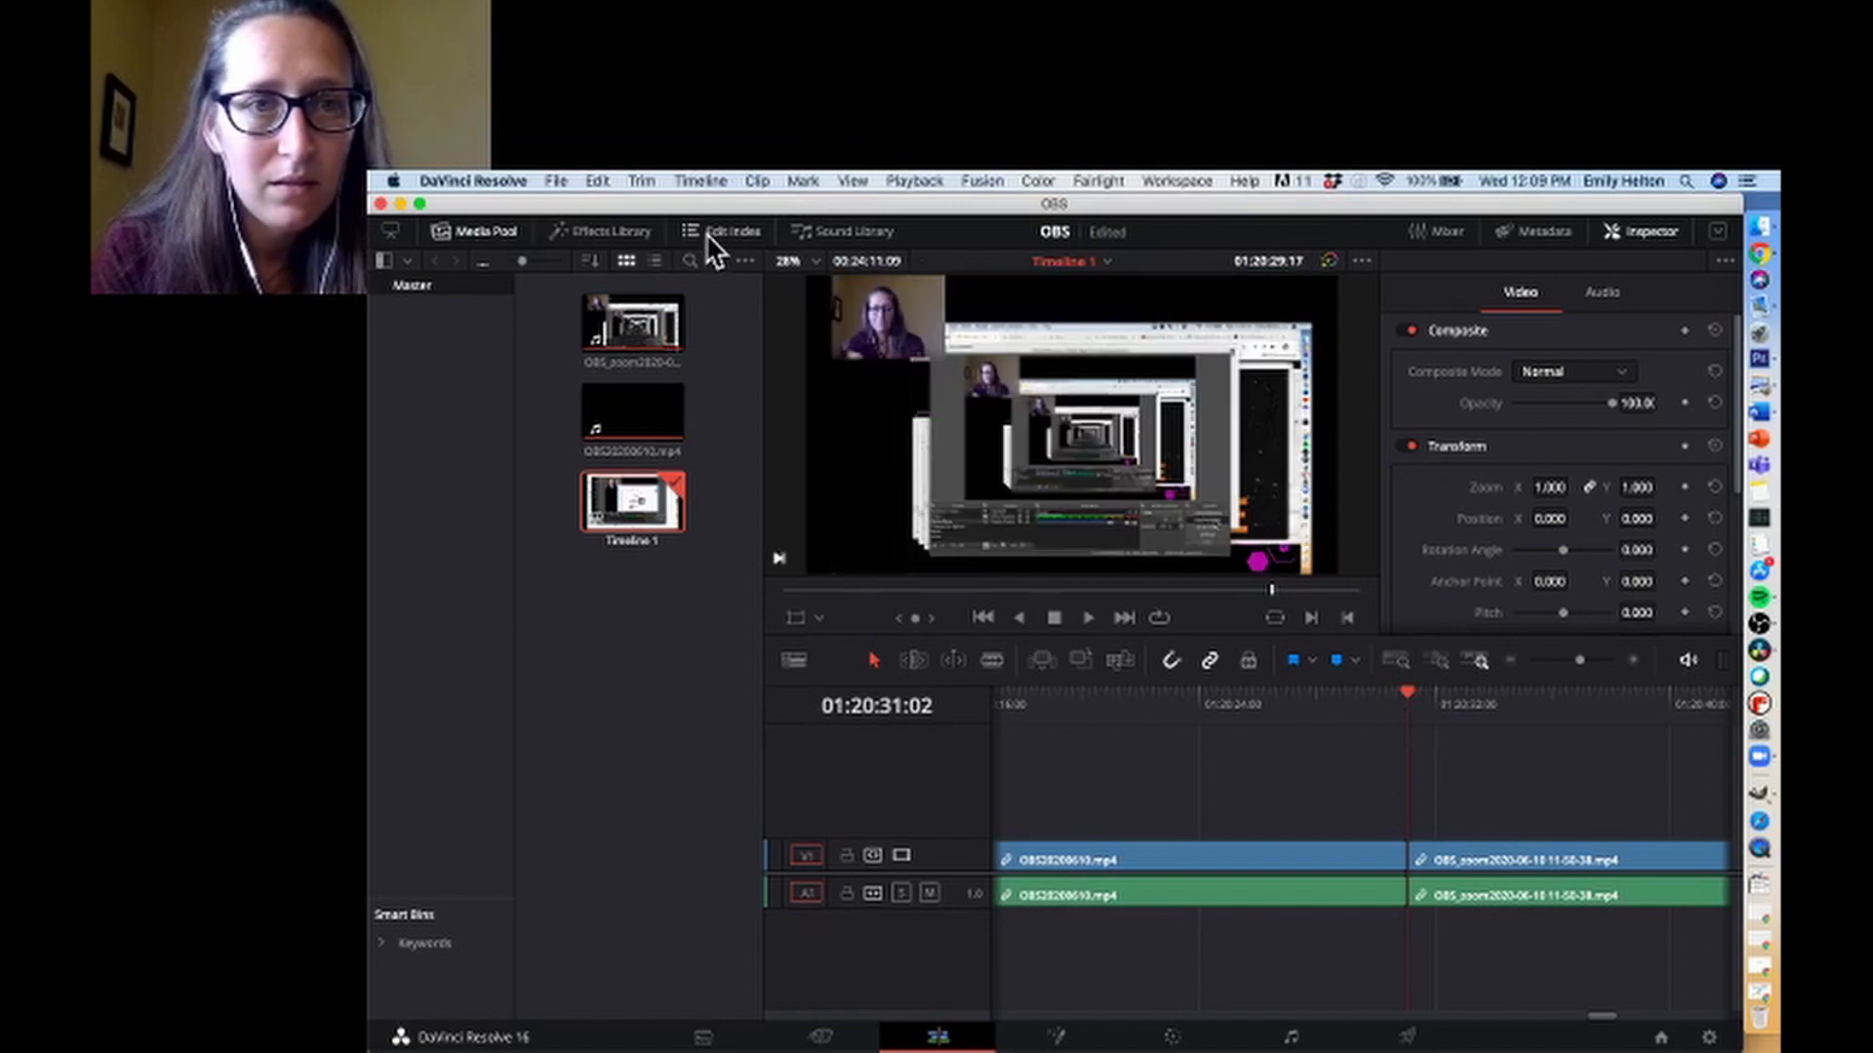
# Add a Text title from the Effects Library on a new video track V2, starting at the cut at 01:20:31:02
pyautogui.click(611, 230)
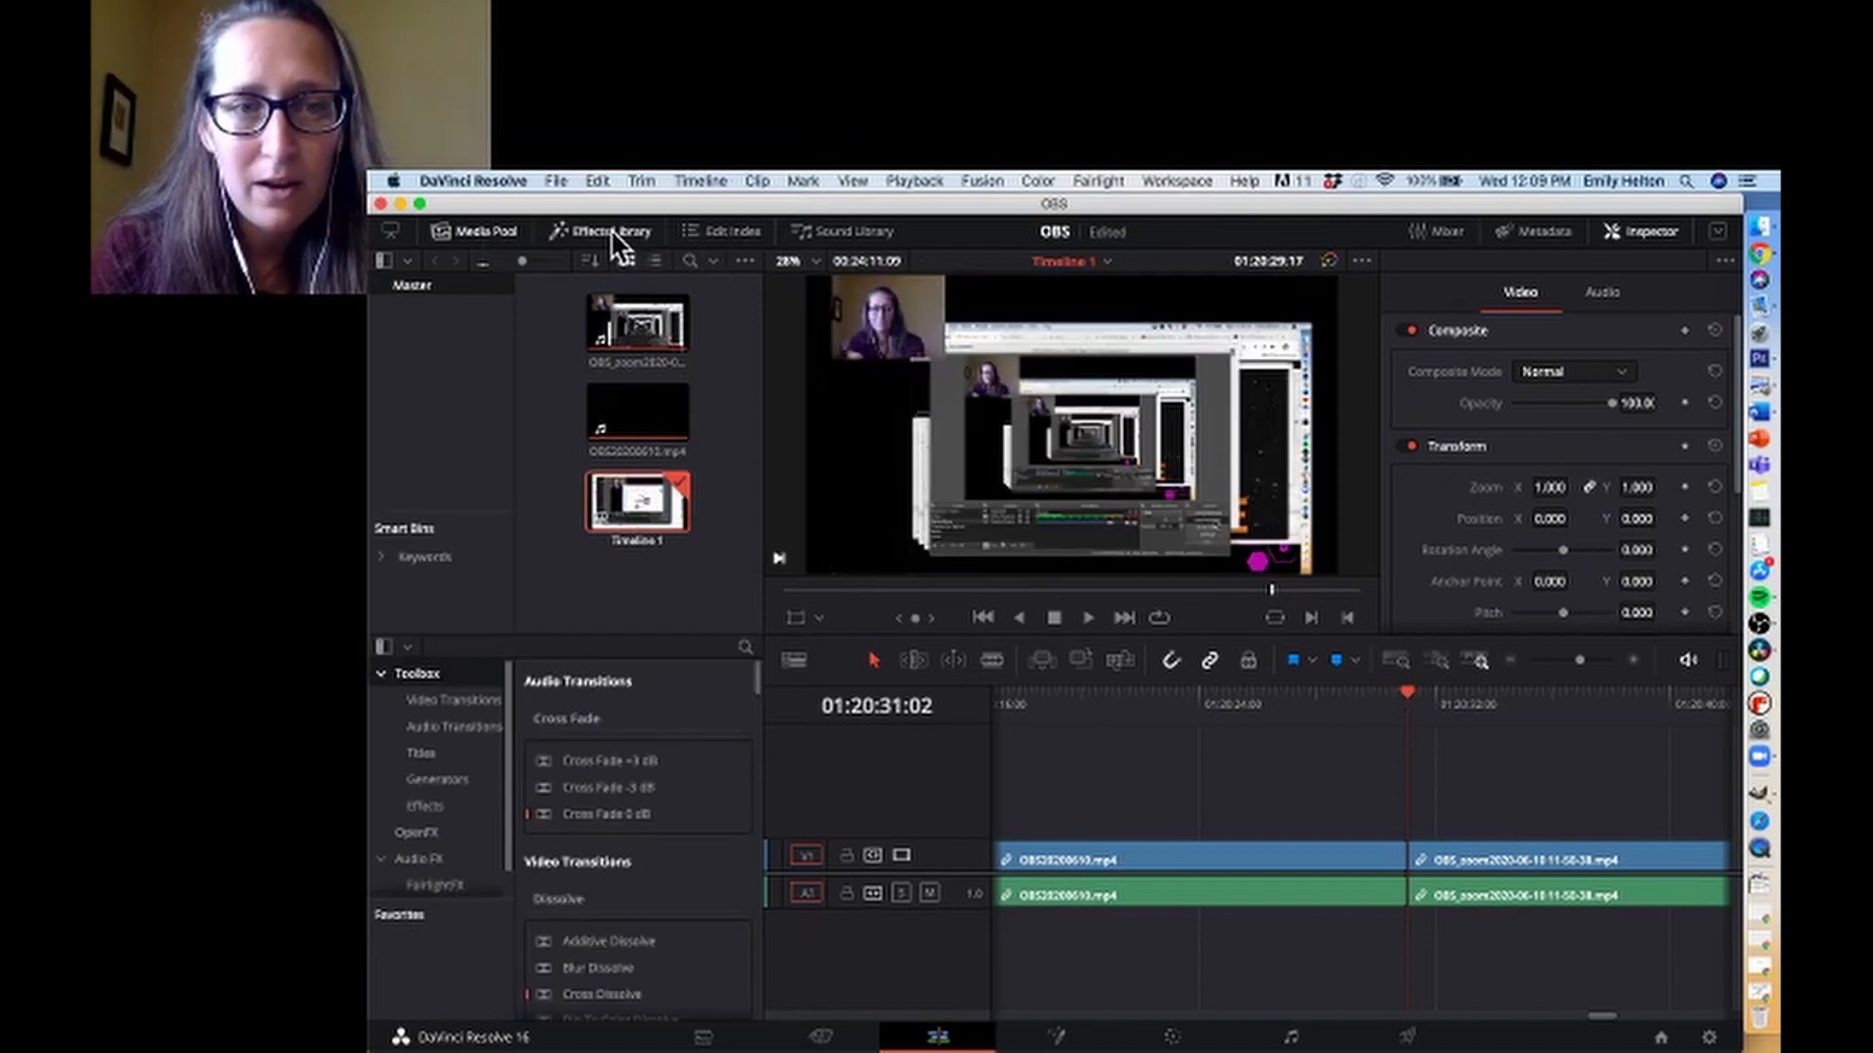
pyautogui.click(421, 756)
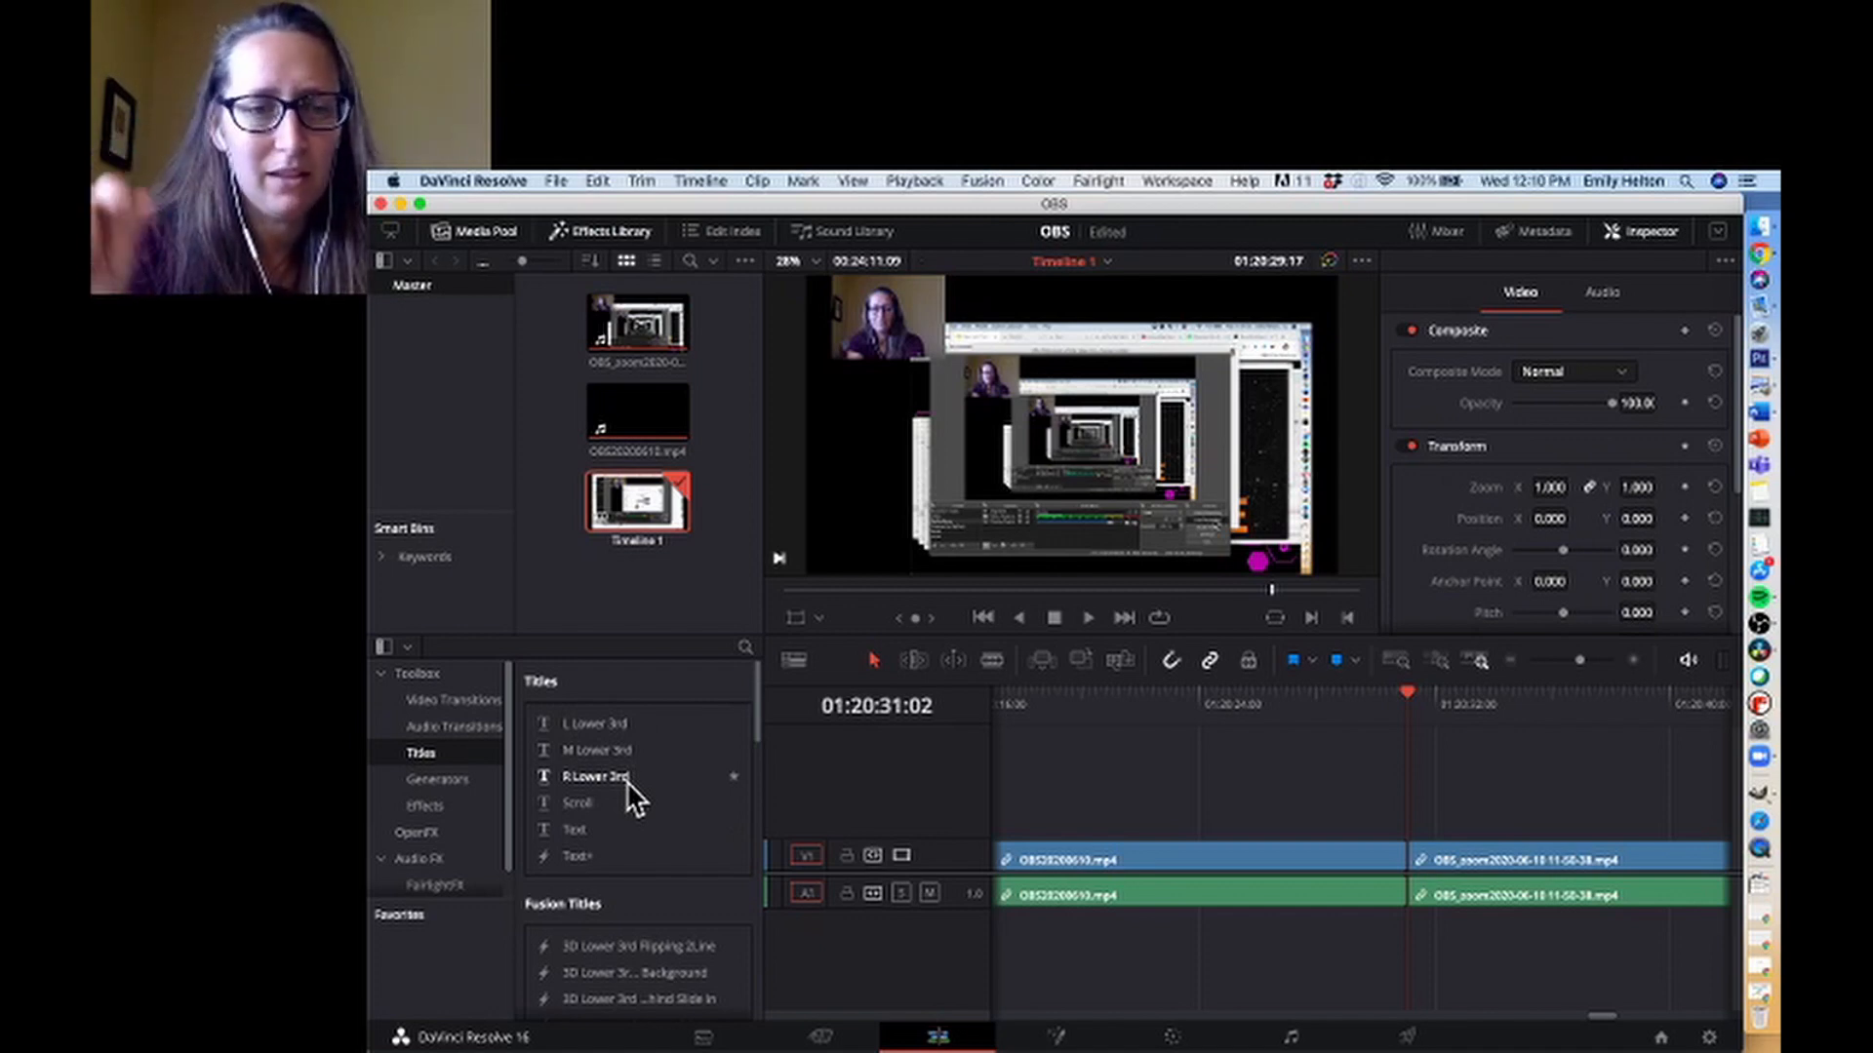
pyautogui.scroll(-2, 617, 805)
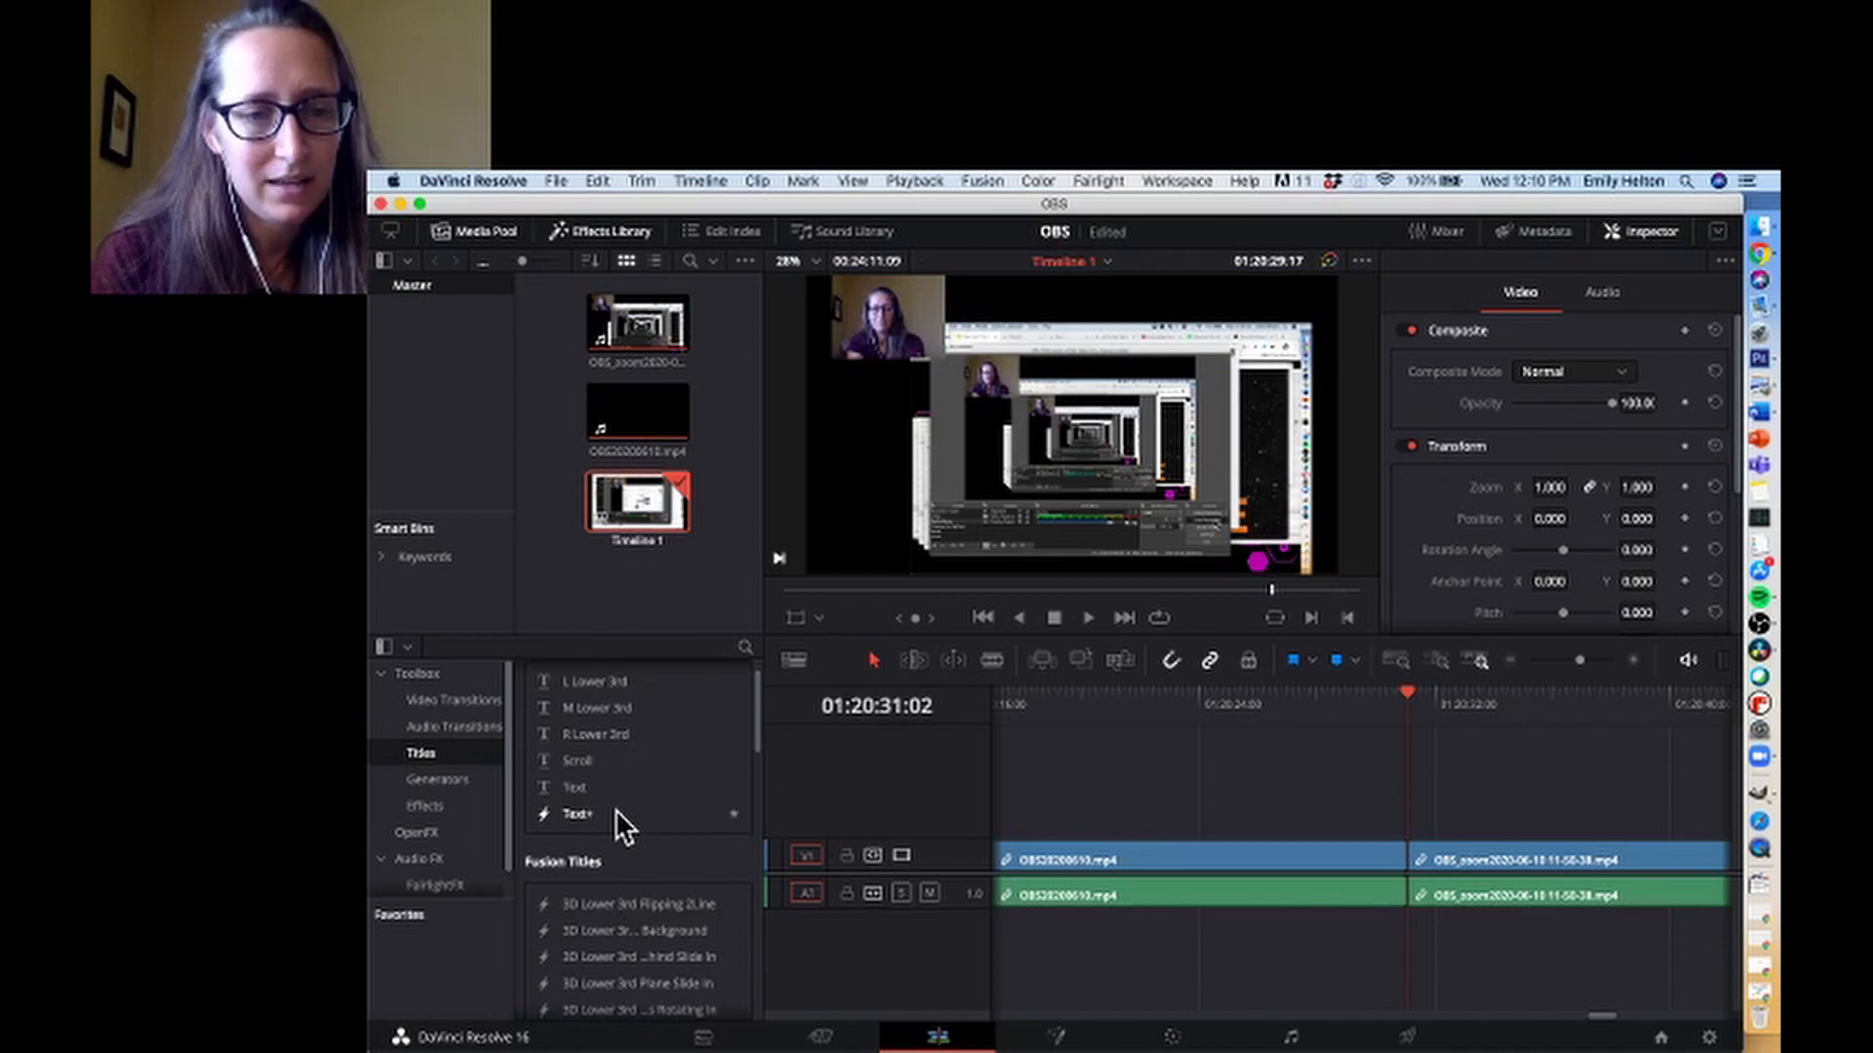
pyautogui.scroll(-8, 617, 811)
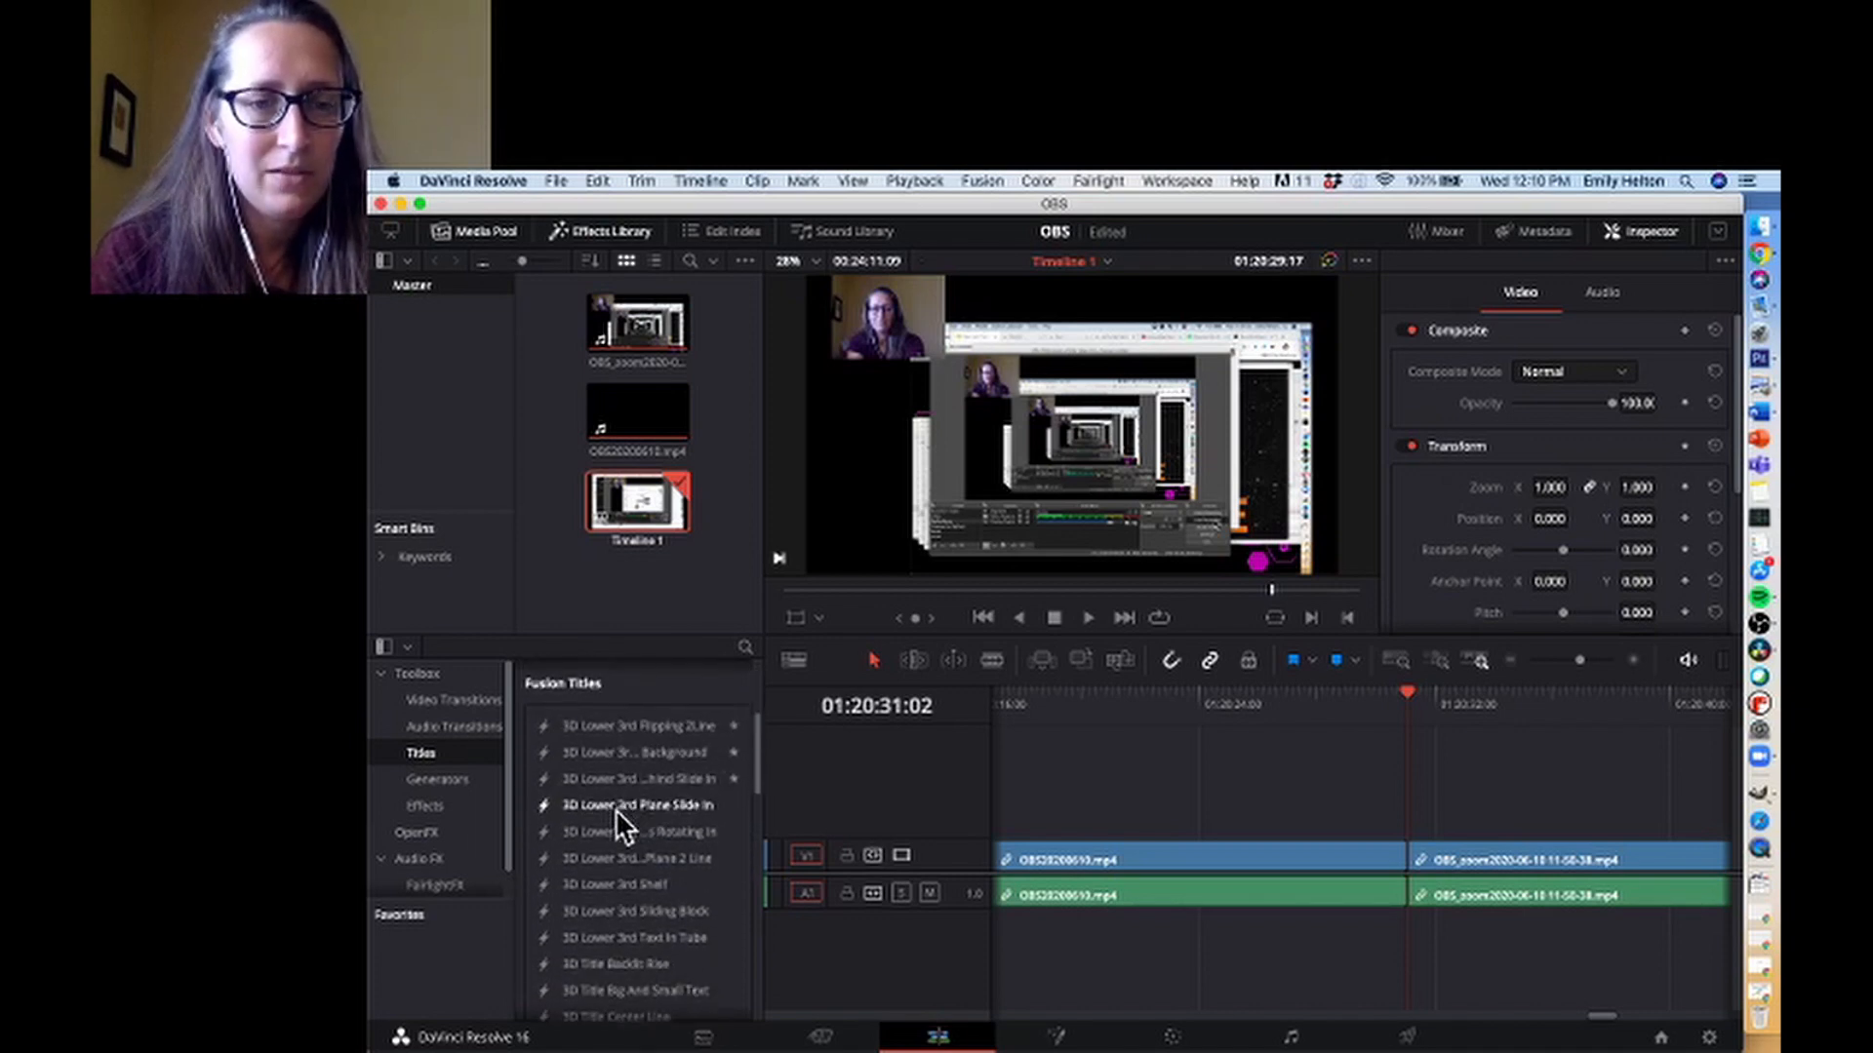
pyautogui.scroll(-15, 617, 810)
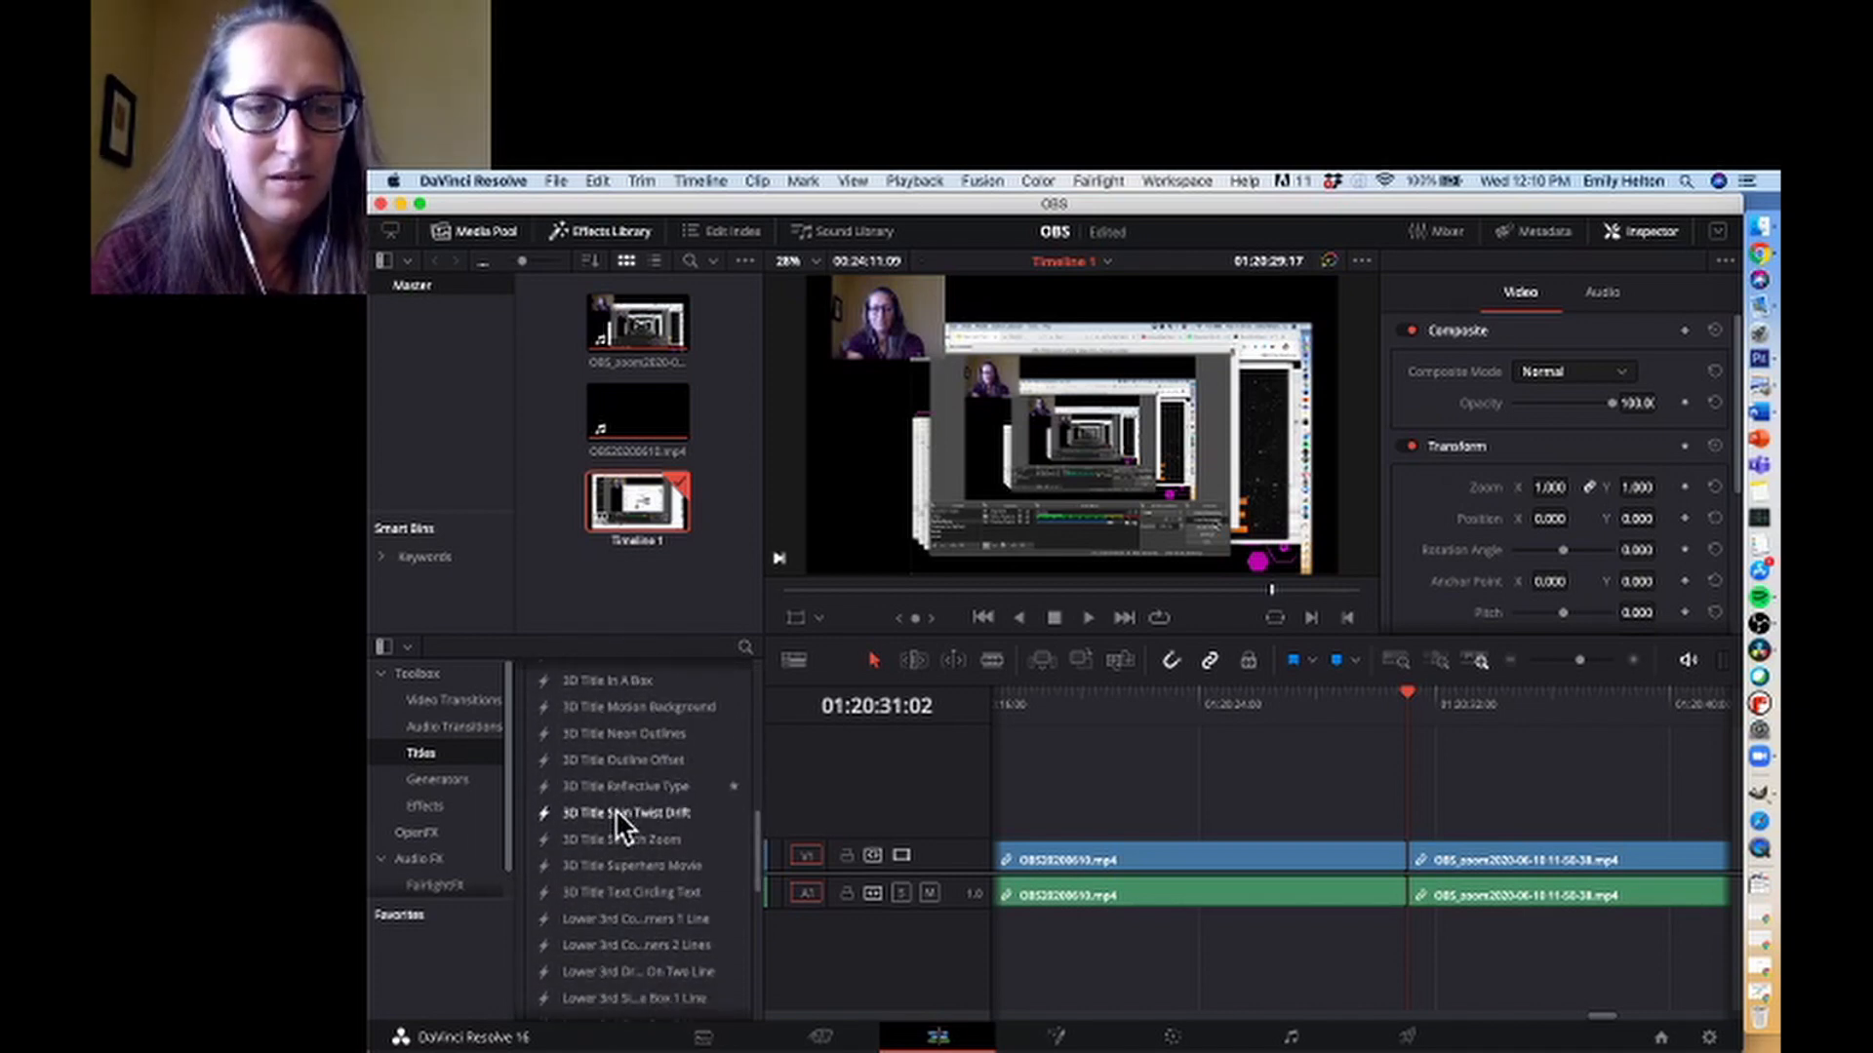
pyautogui.scroll(20, 616, 810)
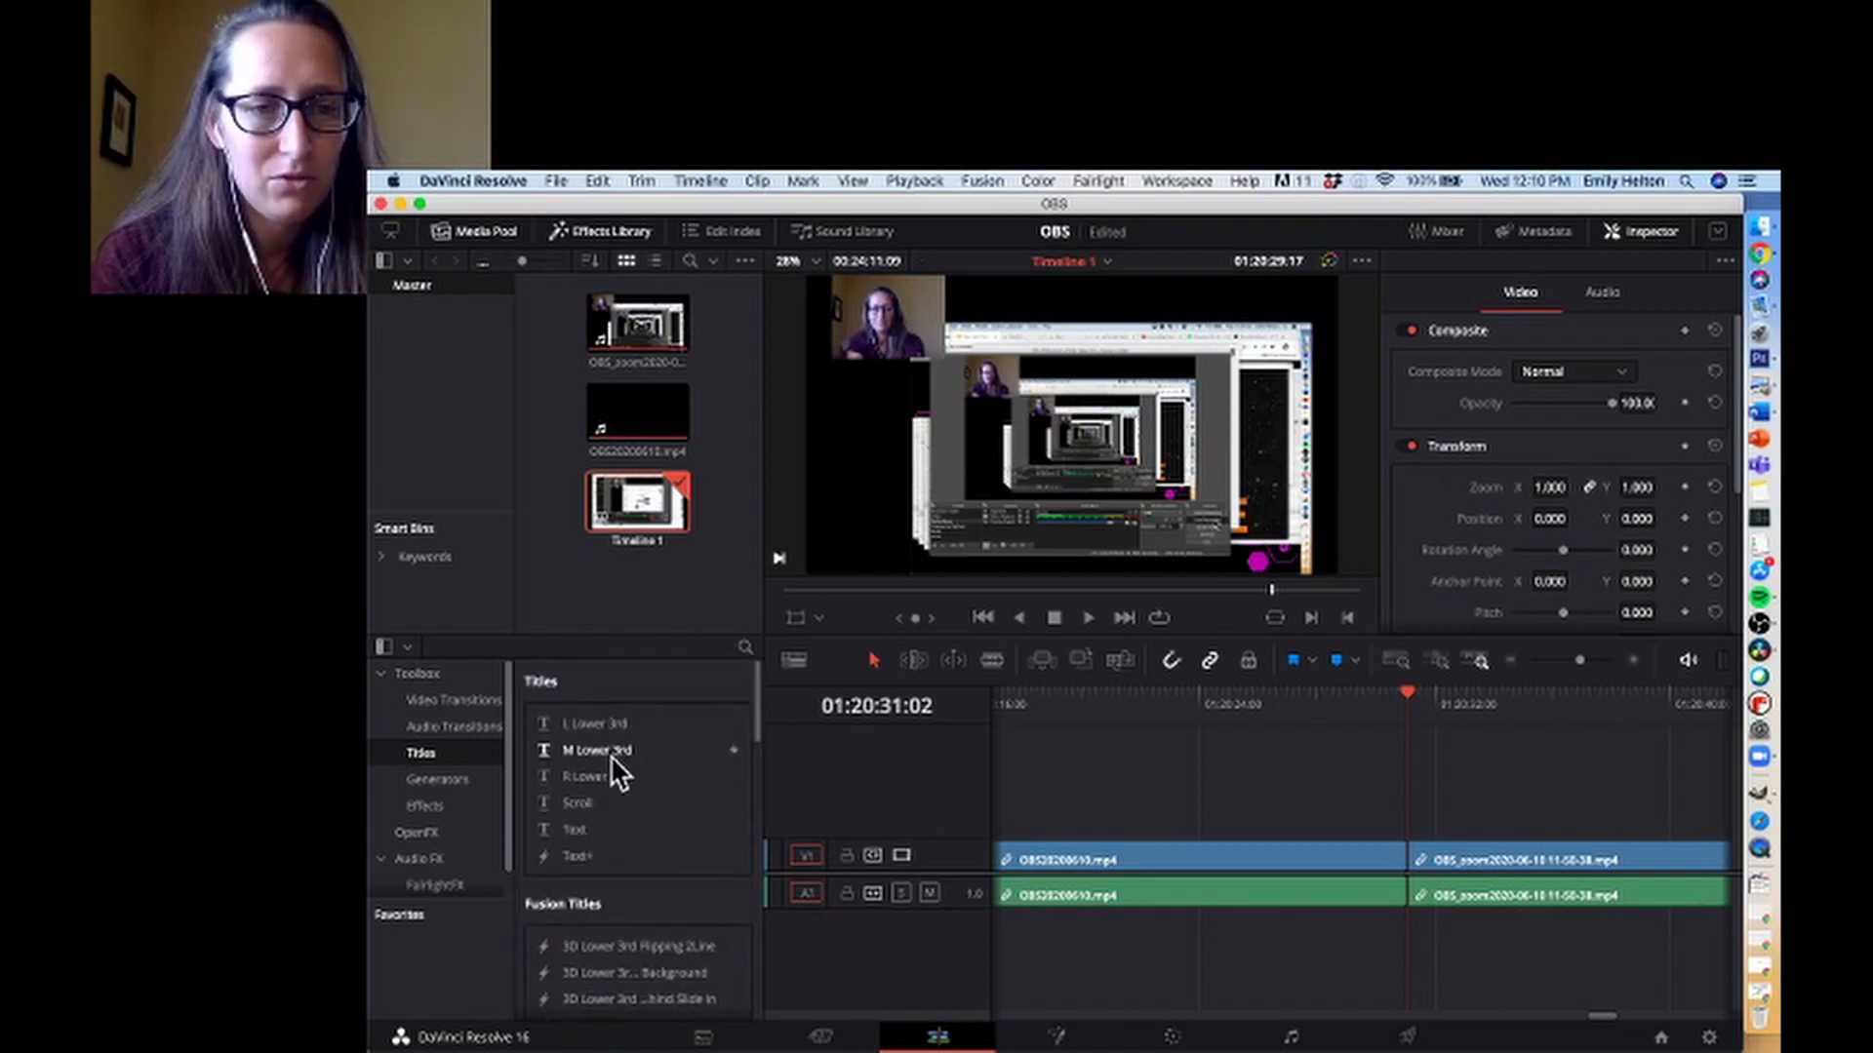
pyautogui.click(586, 831)
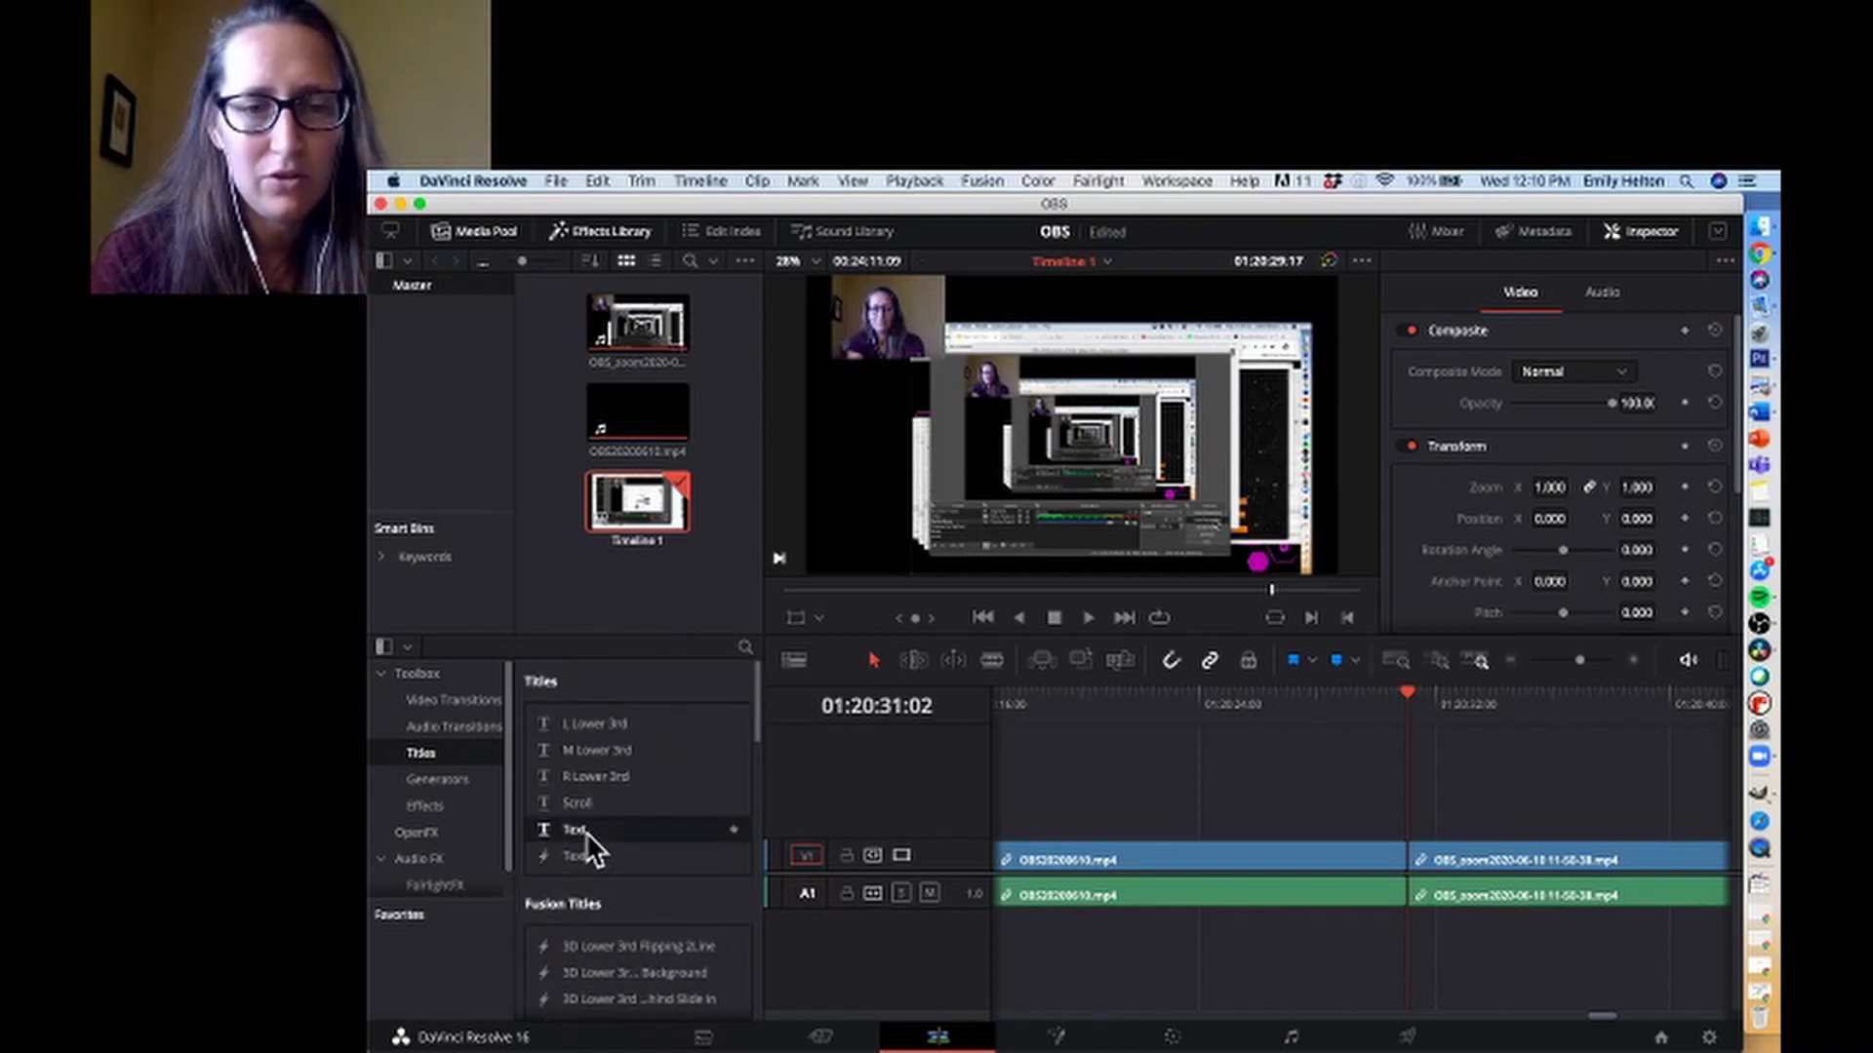
pyautogui.moveTo(585, 831); pyautogui.dragTo(1413, 829)
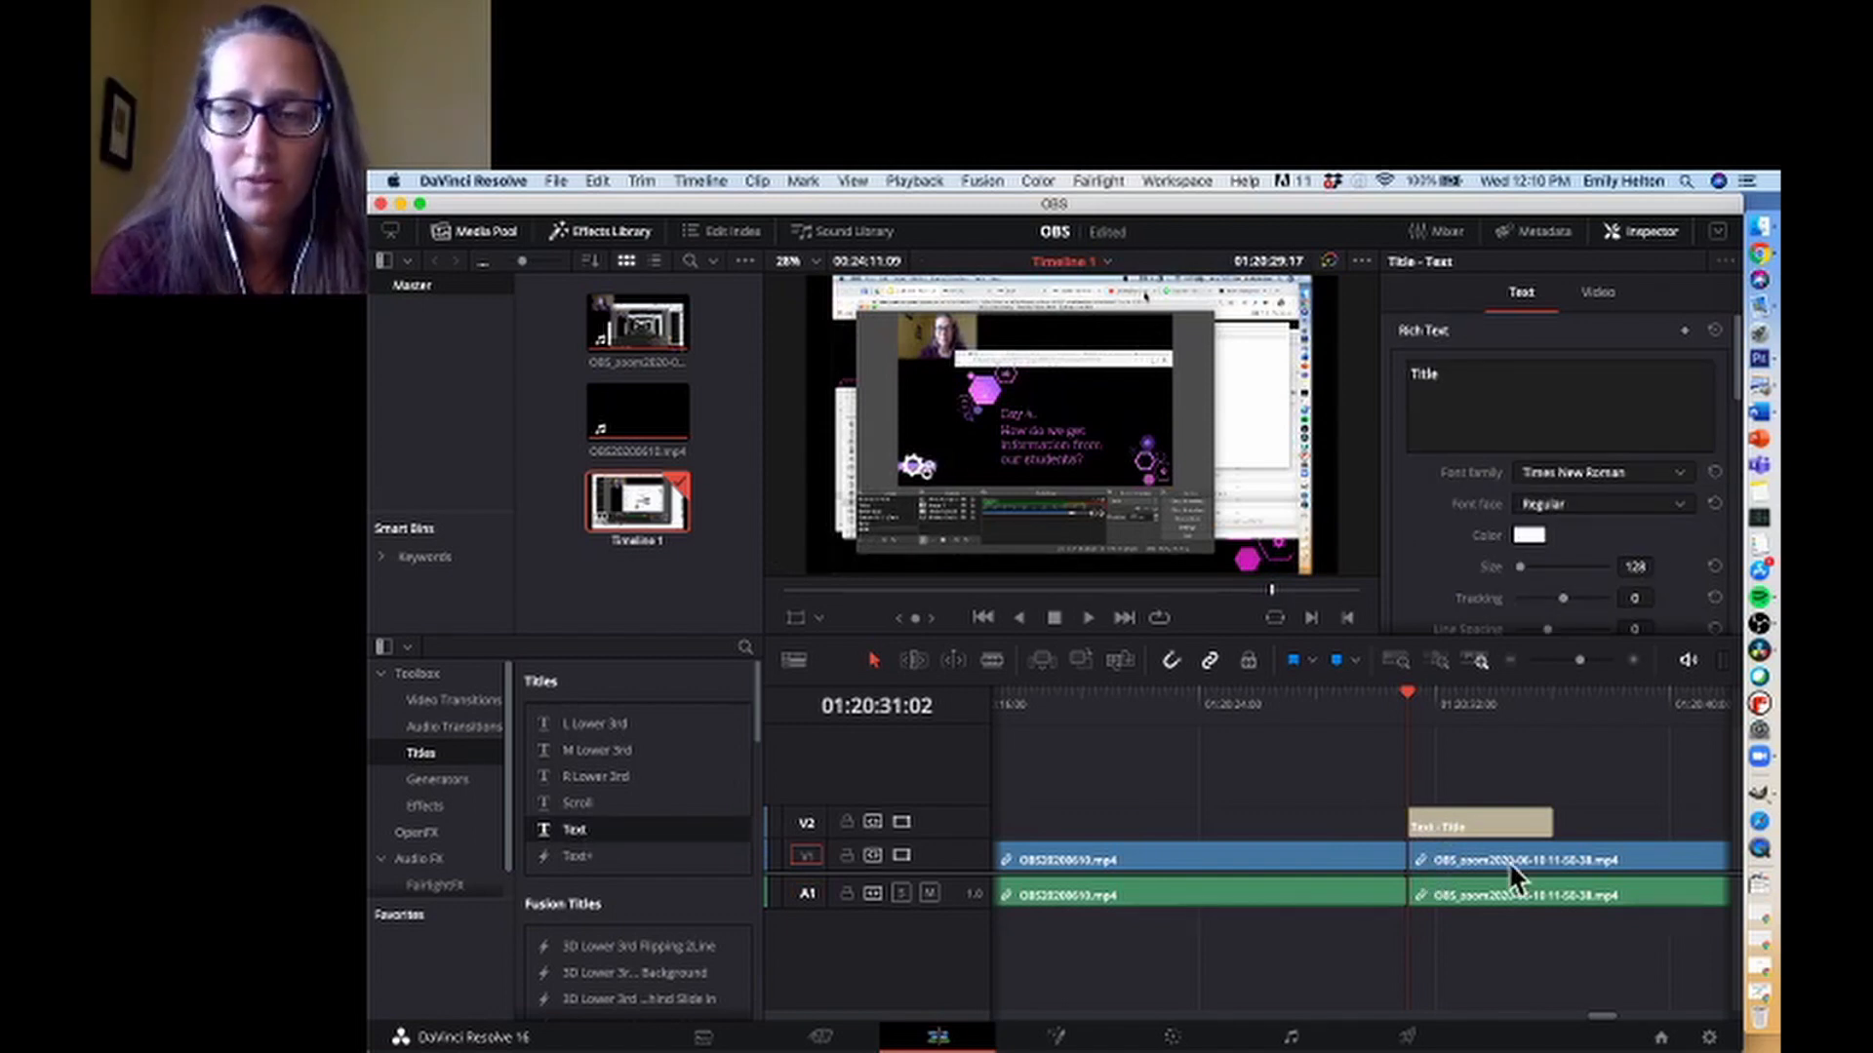
# Try to put the Text title on V1 at the cut and realign the second recording's video and audio behind it
pyautogui.moveTo(1425, 820)
pyautogui.mouseDown()
pyautogui.moveTo(1416, 856)
pyautogui.moveTo(1435, 790)
pyautogui.moveTo(1435, 855)
pyautogui.mouseUp()
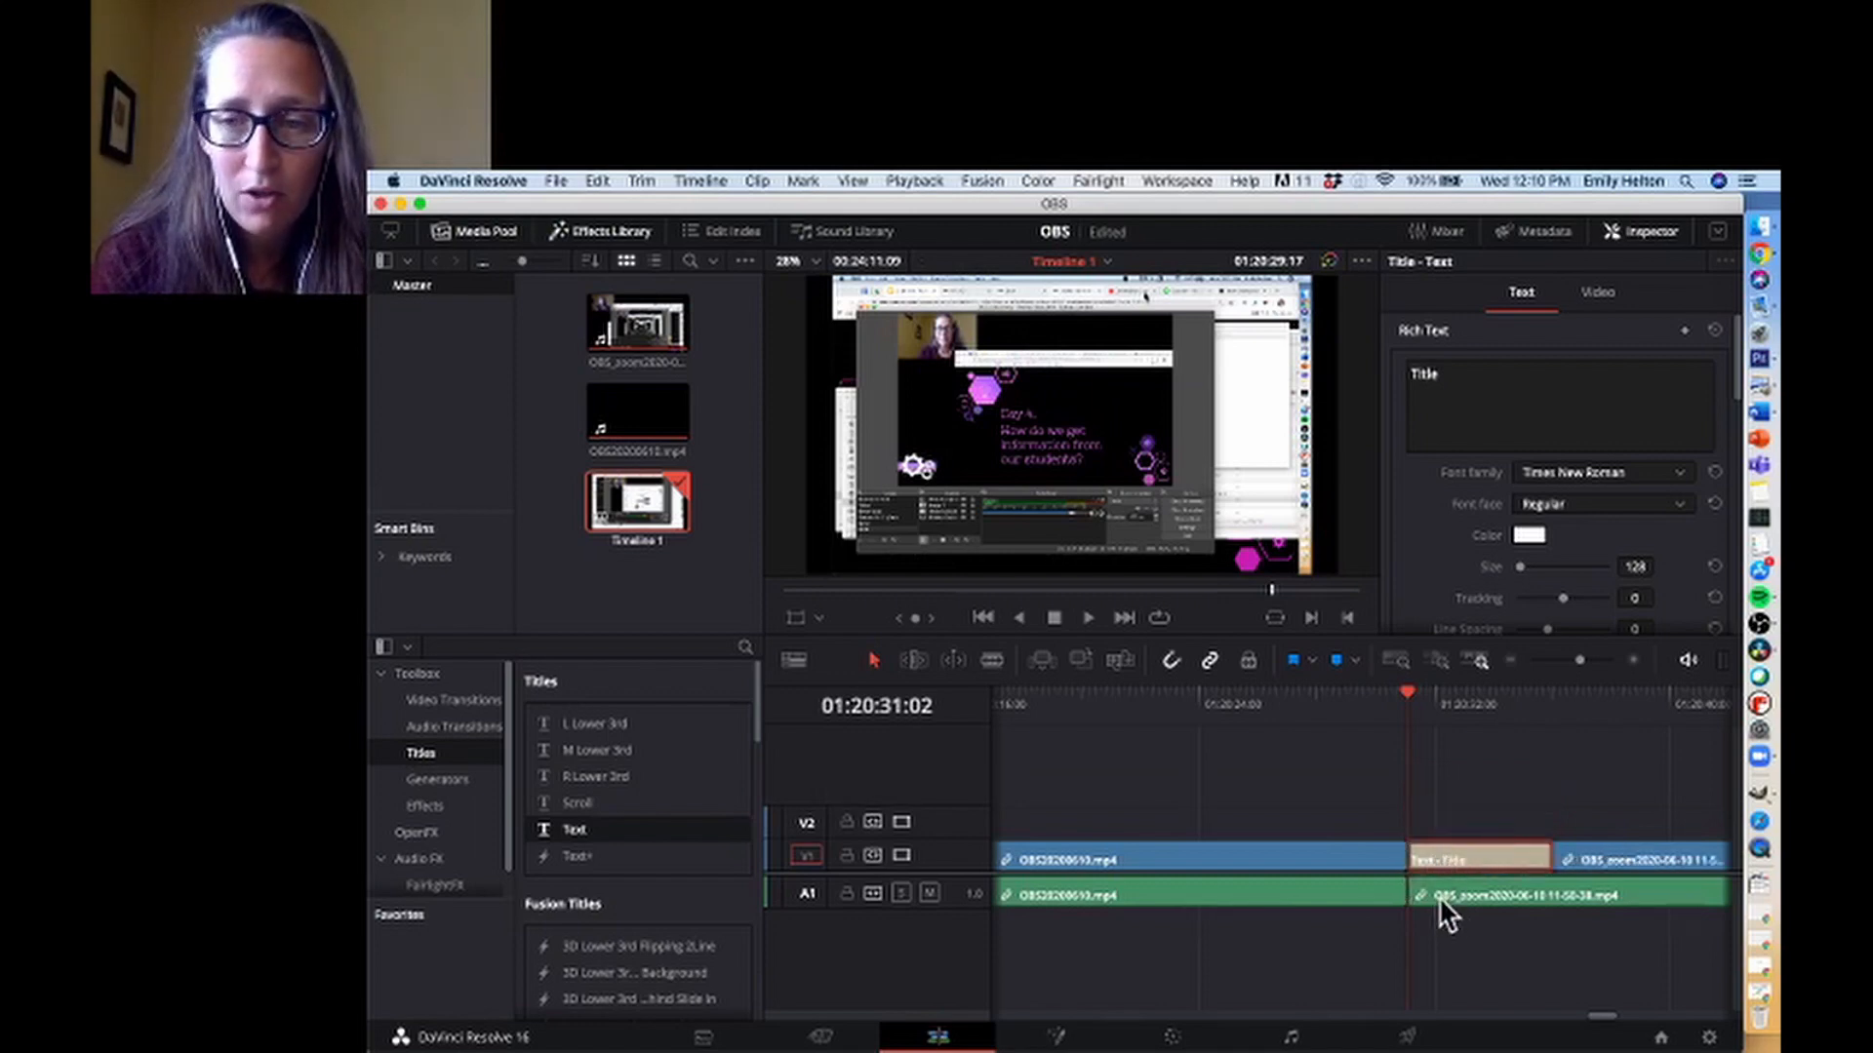
pyautogui.moveTo(1441, 901); pyautogui.dragTo(1572, 899)
pyautogui.click(1716, 858)
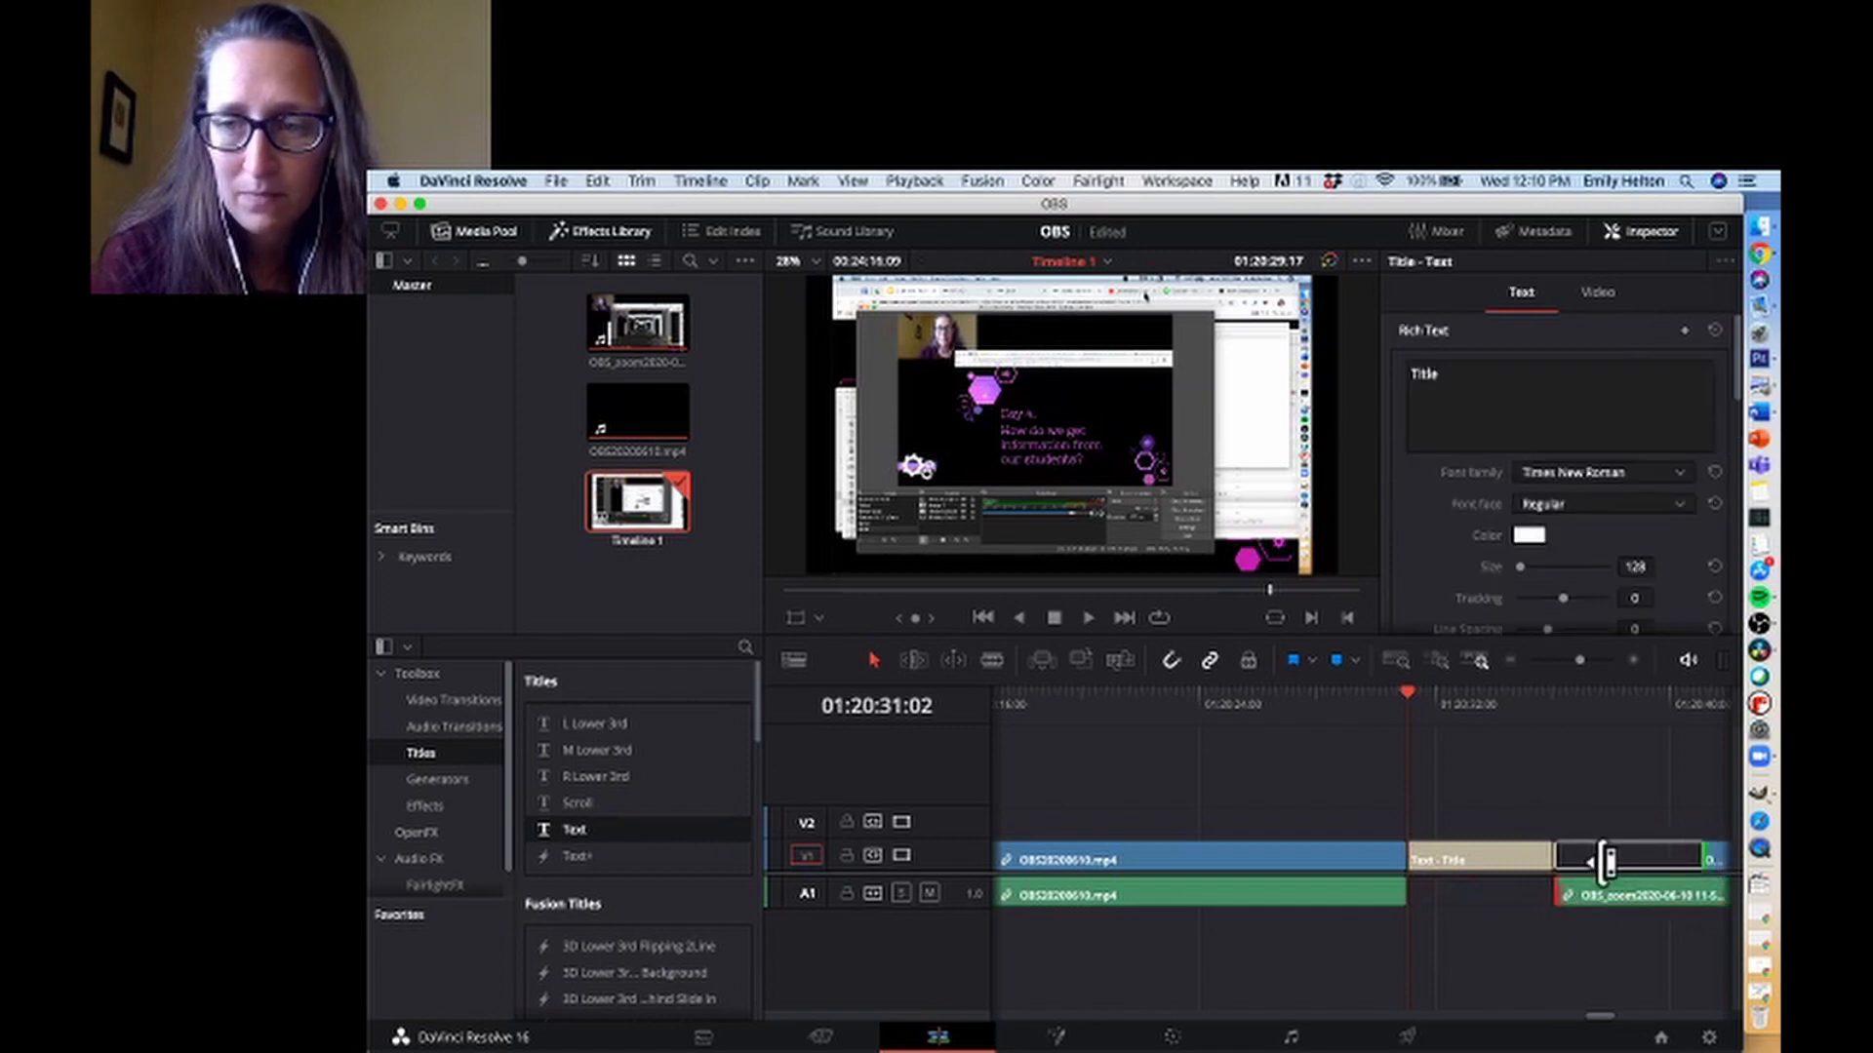
pyautogui.moveTo(1713, 859); pyautogui.dragTo(1666, 859)
pyautogui.hscroll(1, 1625, 938)
pyautogui.hscroll(5, 1623, 934)
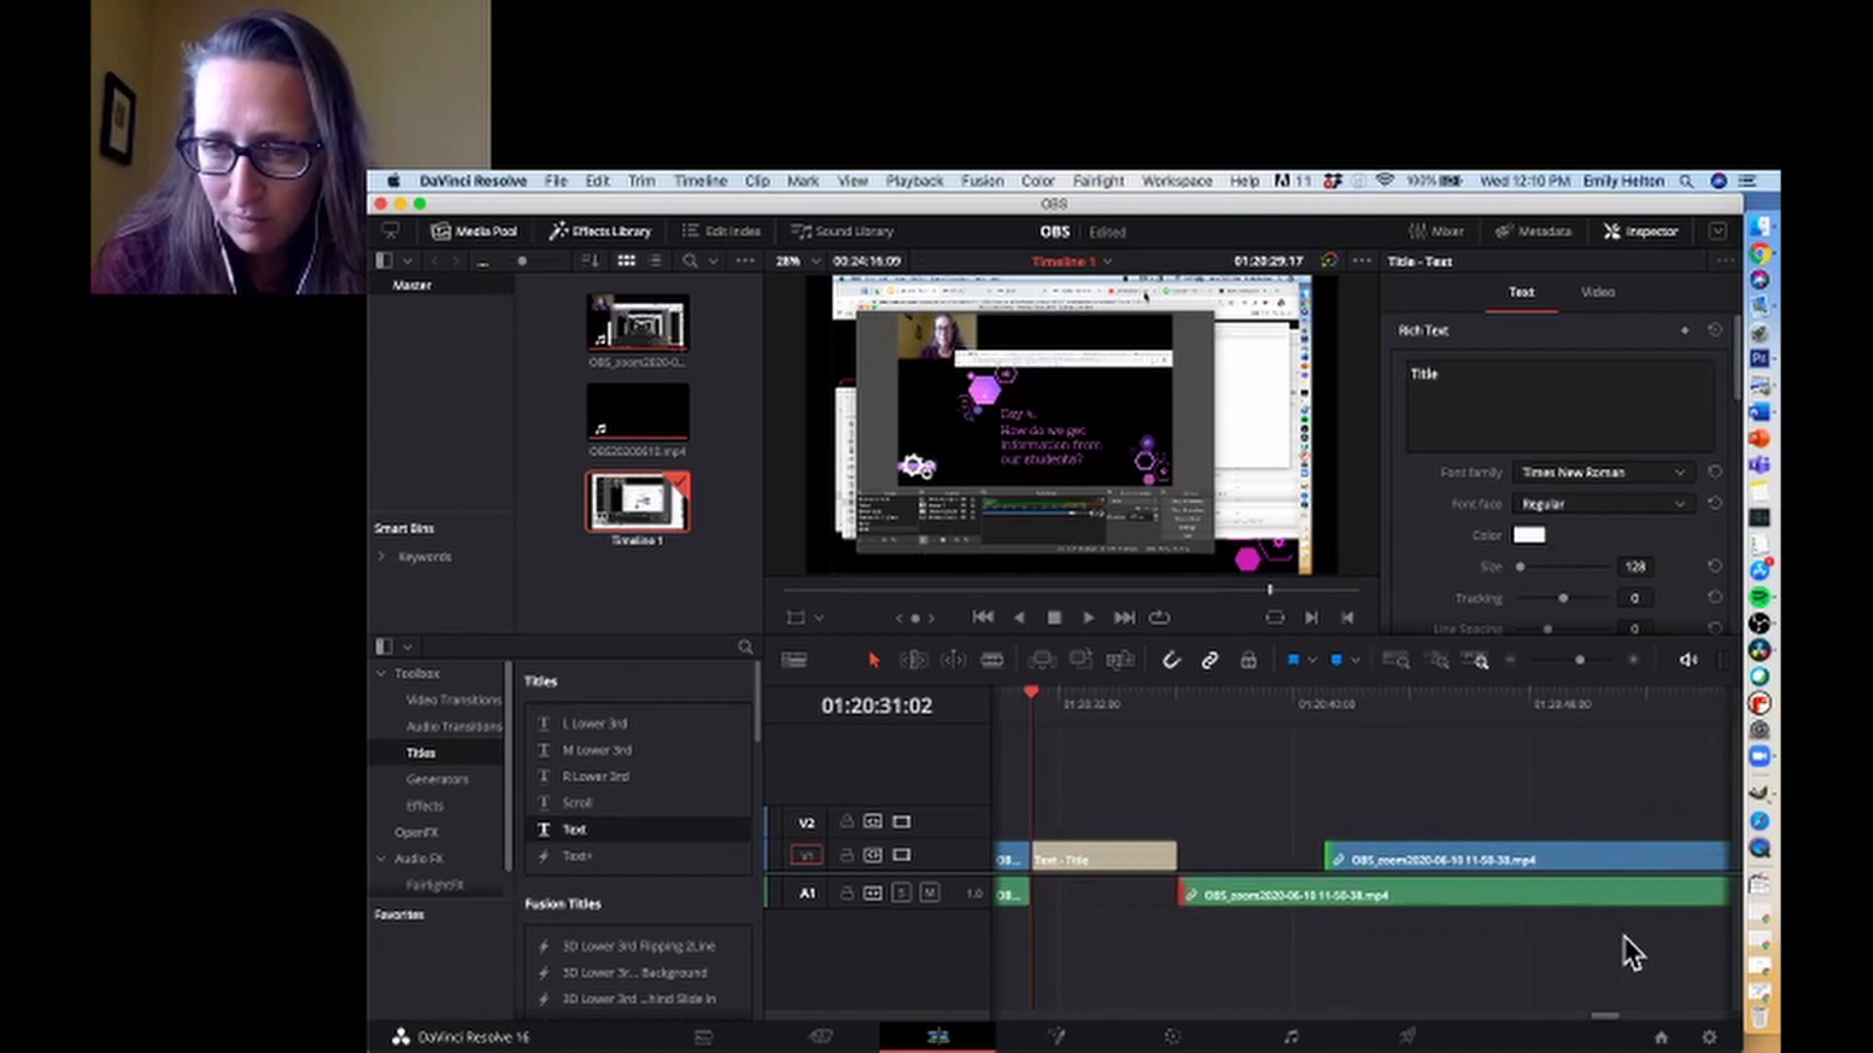
pyautogui.moveTo(1500, 845); pyautogui.dragTo(1338, 868)
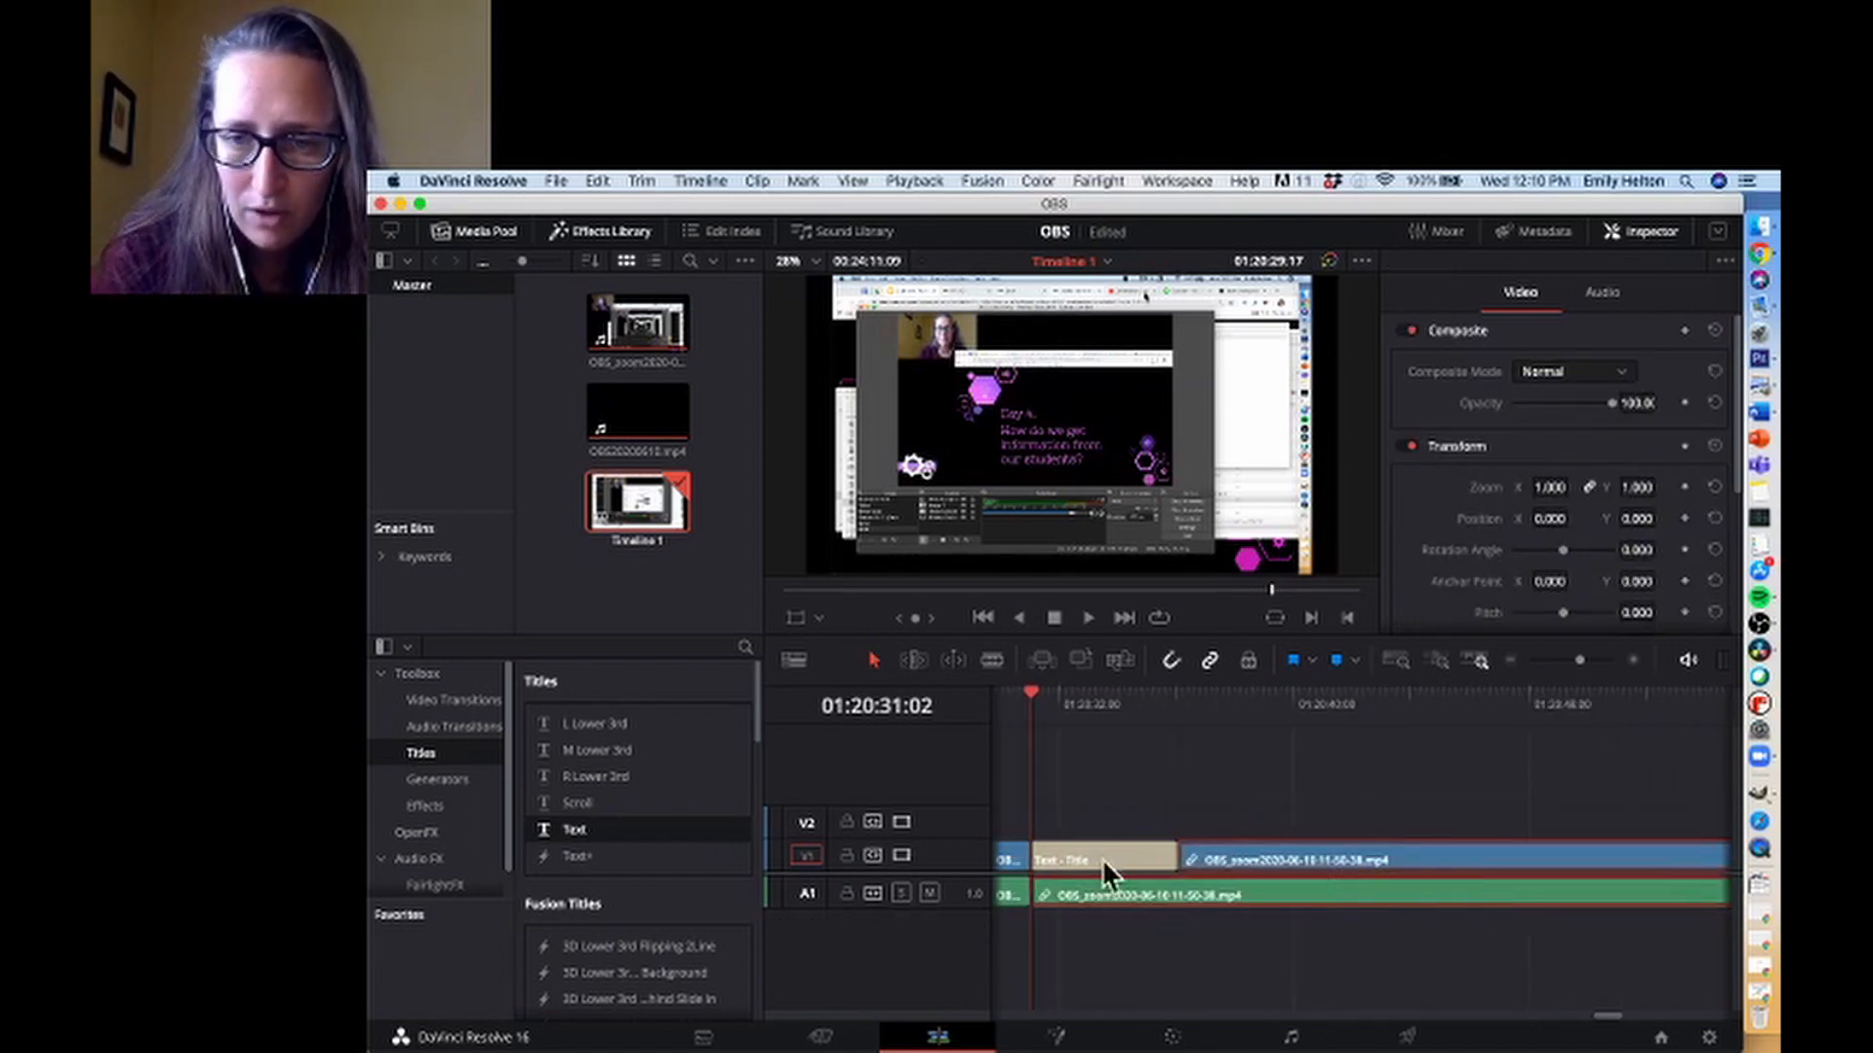
# Move the Text title back up to V2 and try to fill the gap beneath it with the second recording's video
pyautogui.moveTo(1091, 858); pyautogui.dragTo(1092, 818)
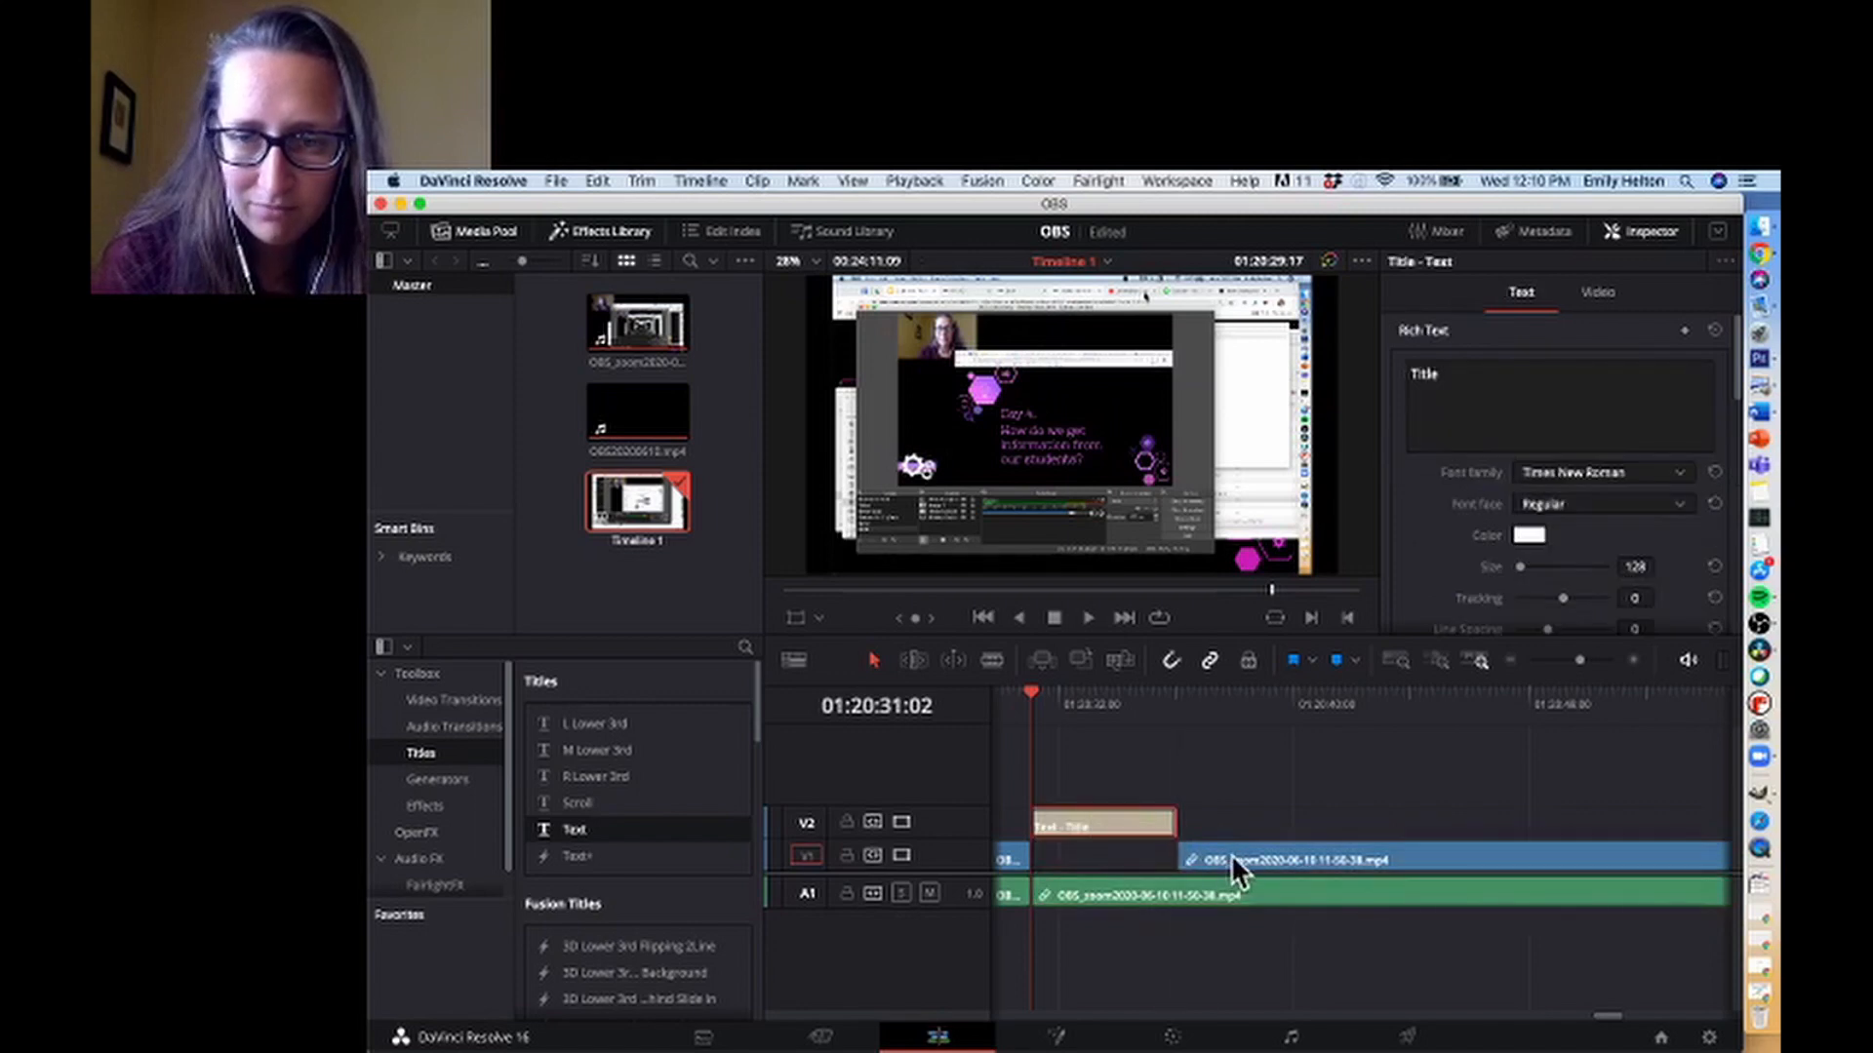
pyautogui.moveTo(1232, 860)
pyautogui.mouseDown()
pyautogui.moveTo(1204, 858)
pyautogui.moveTo(1255, 865)
pyautogui.mouseUp()
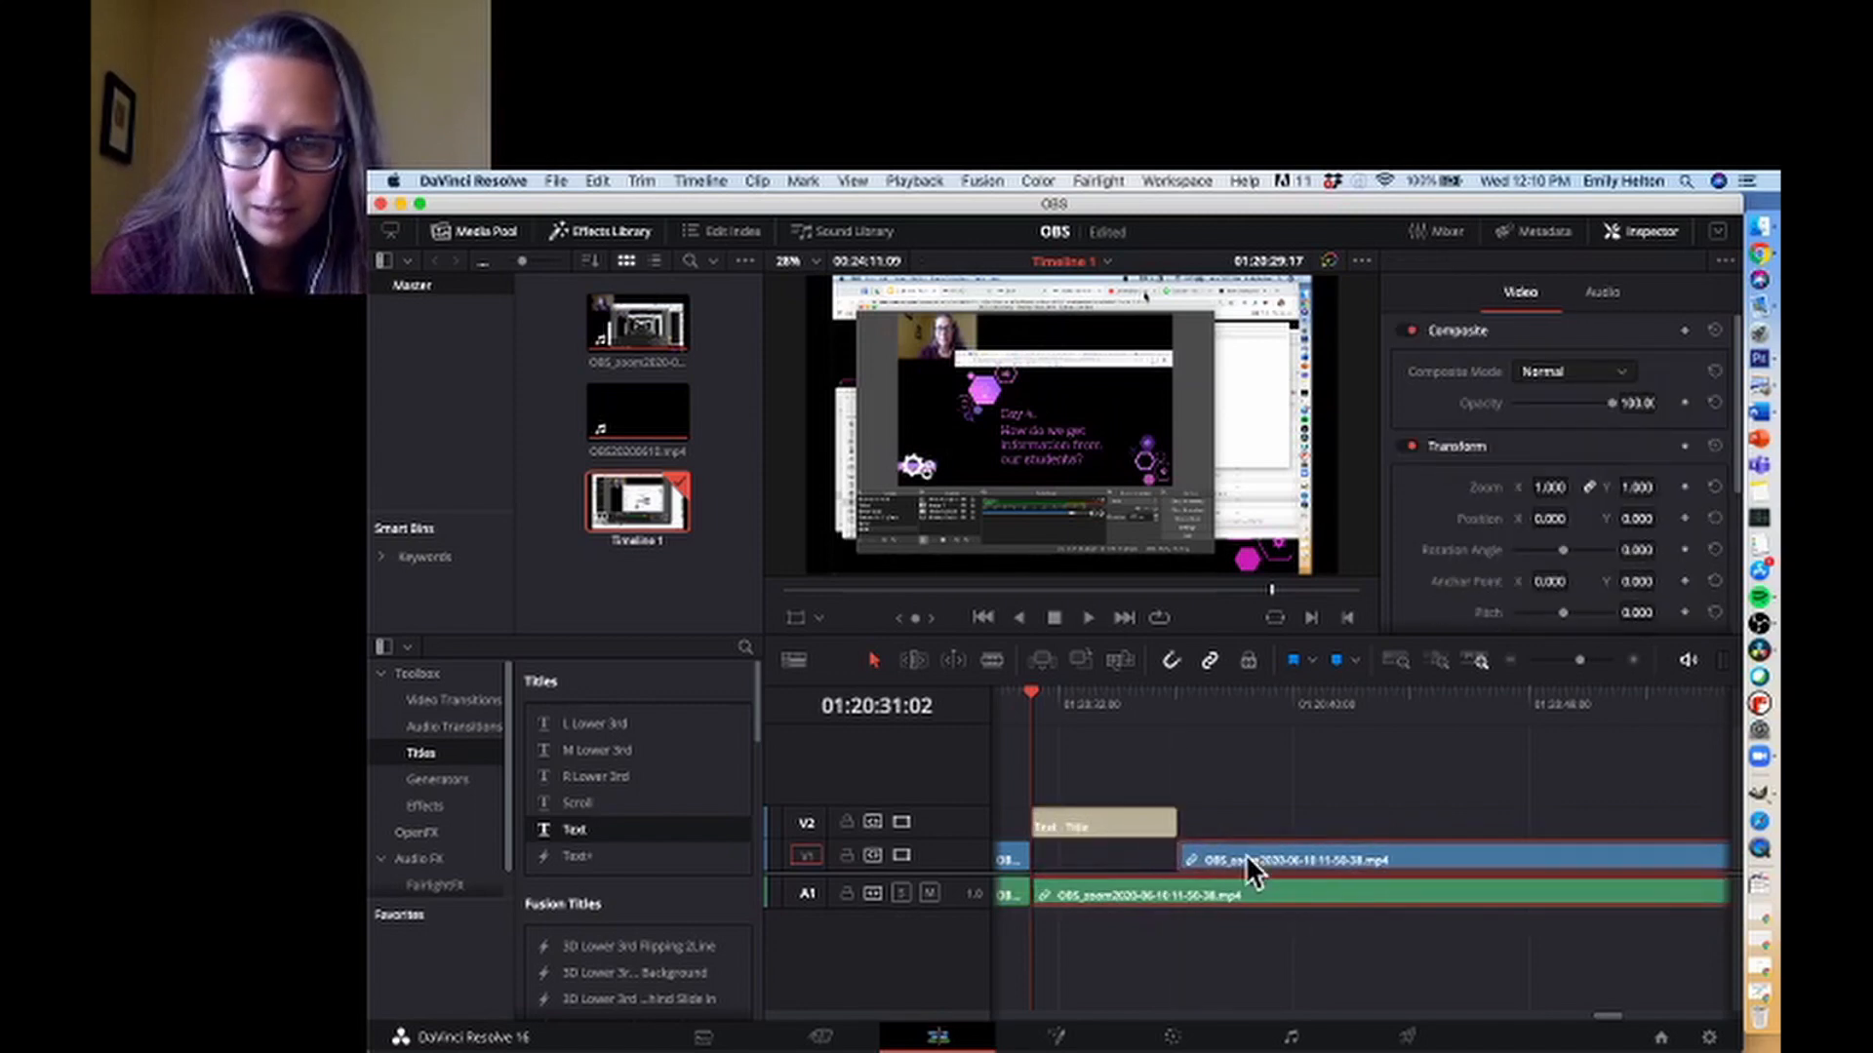
pyautogui.click(1190, 863)
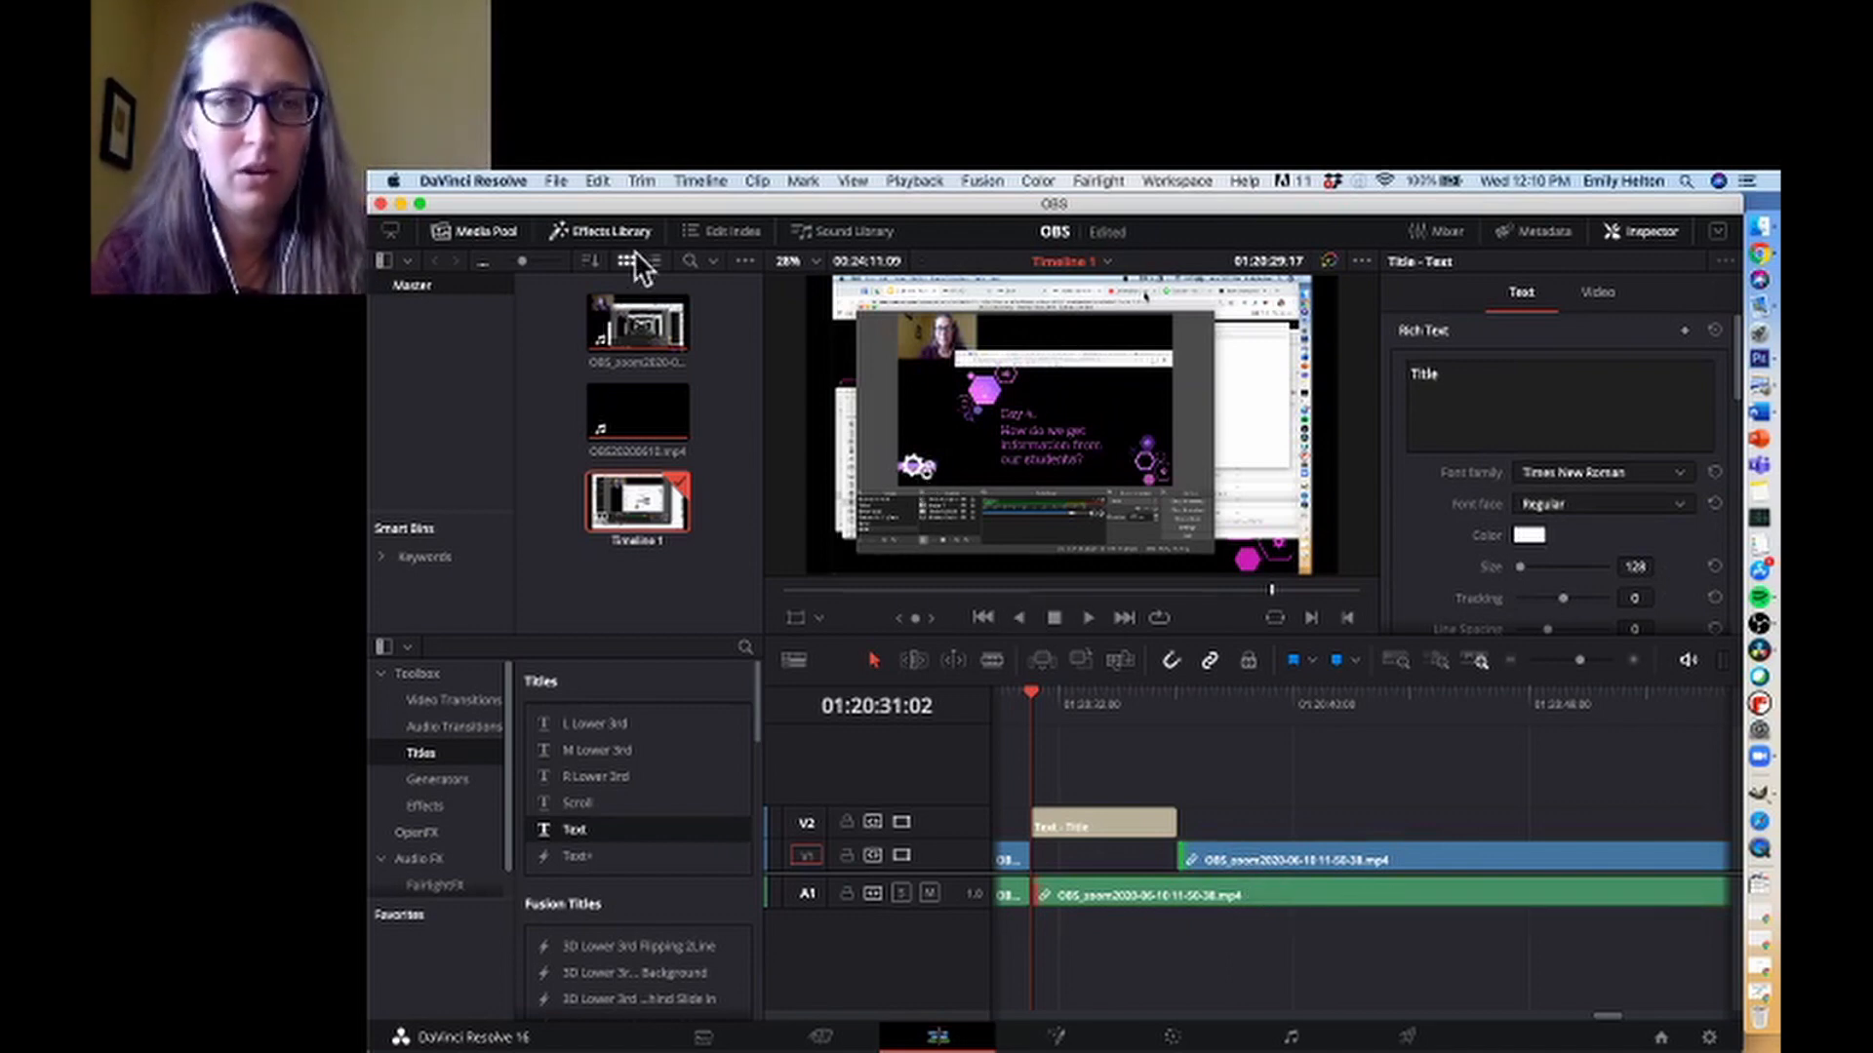
# Undo the title and clip moves back to the point where the Text title sits on V2 above the intact second recording
pyautogui.click(591, 181)
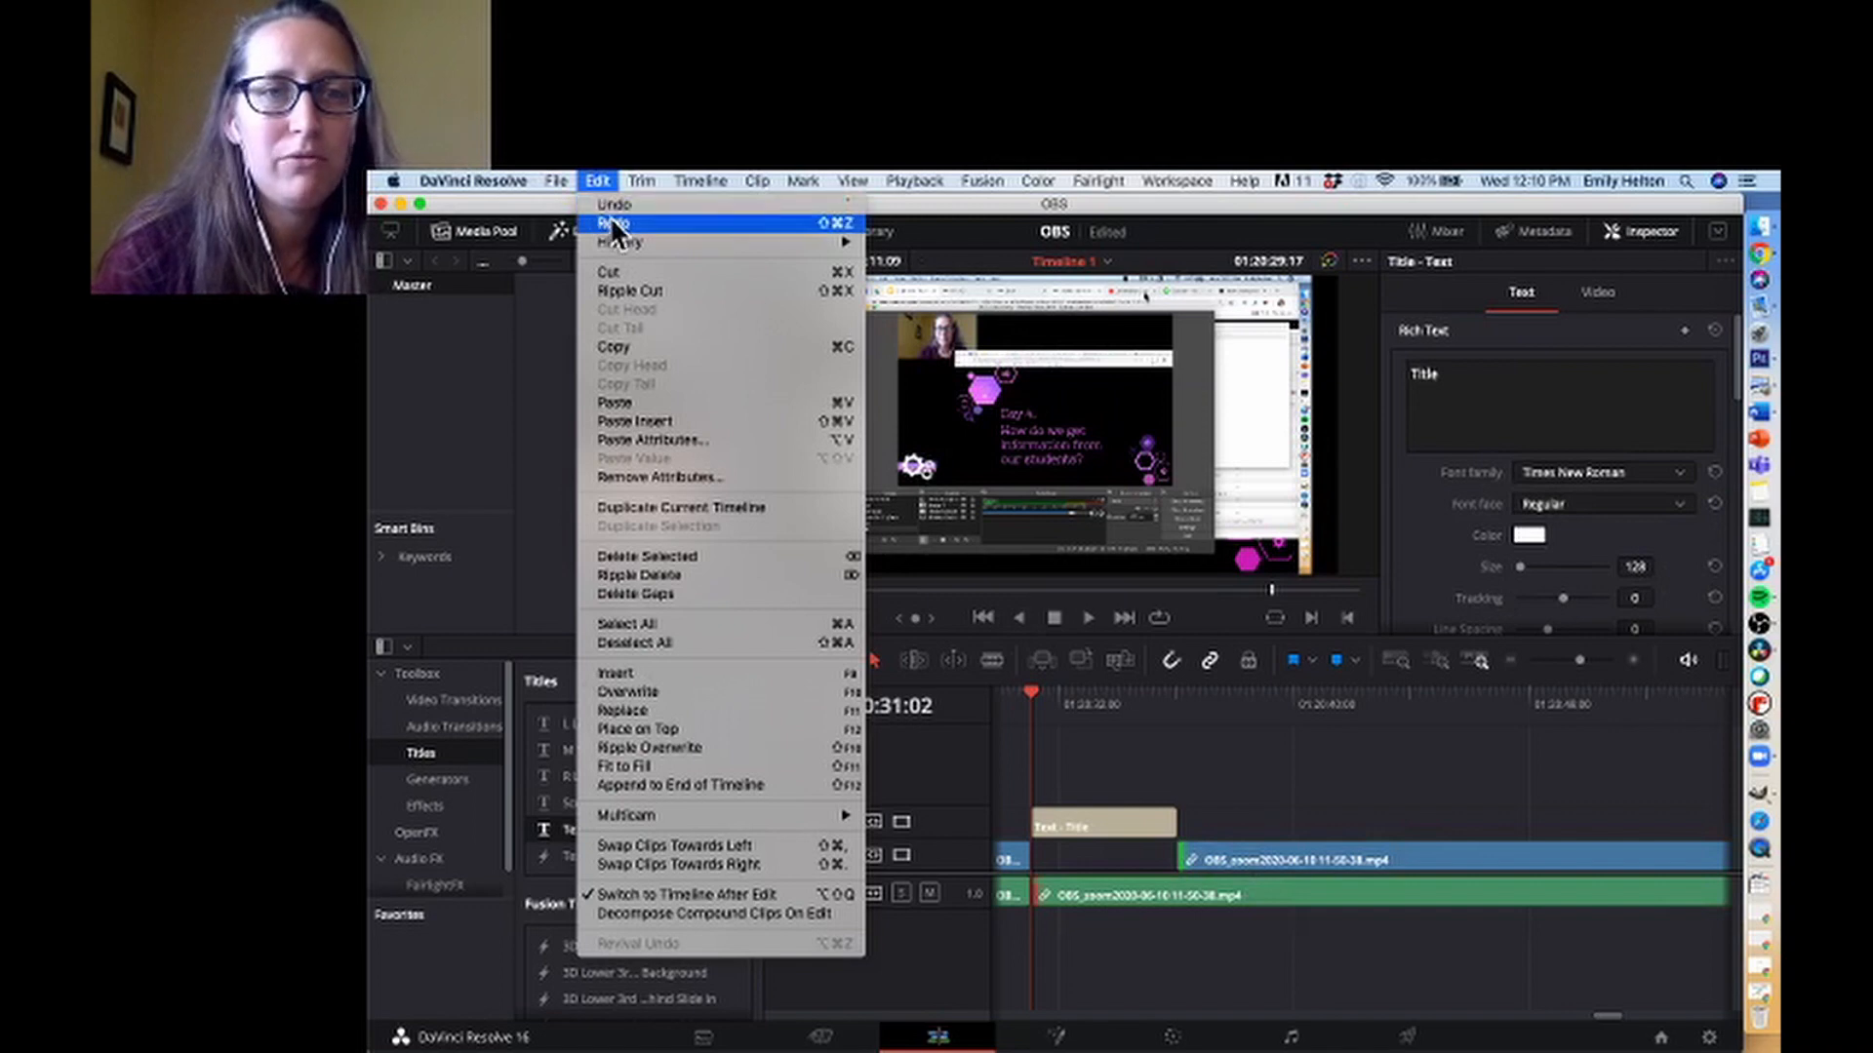
pyautogui.click(613, 205)
pyautogui.click(587, 171)
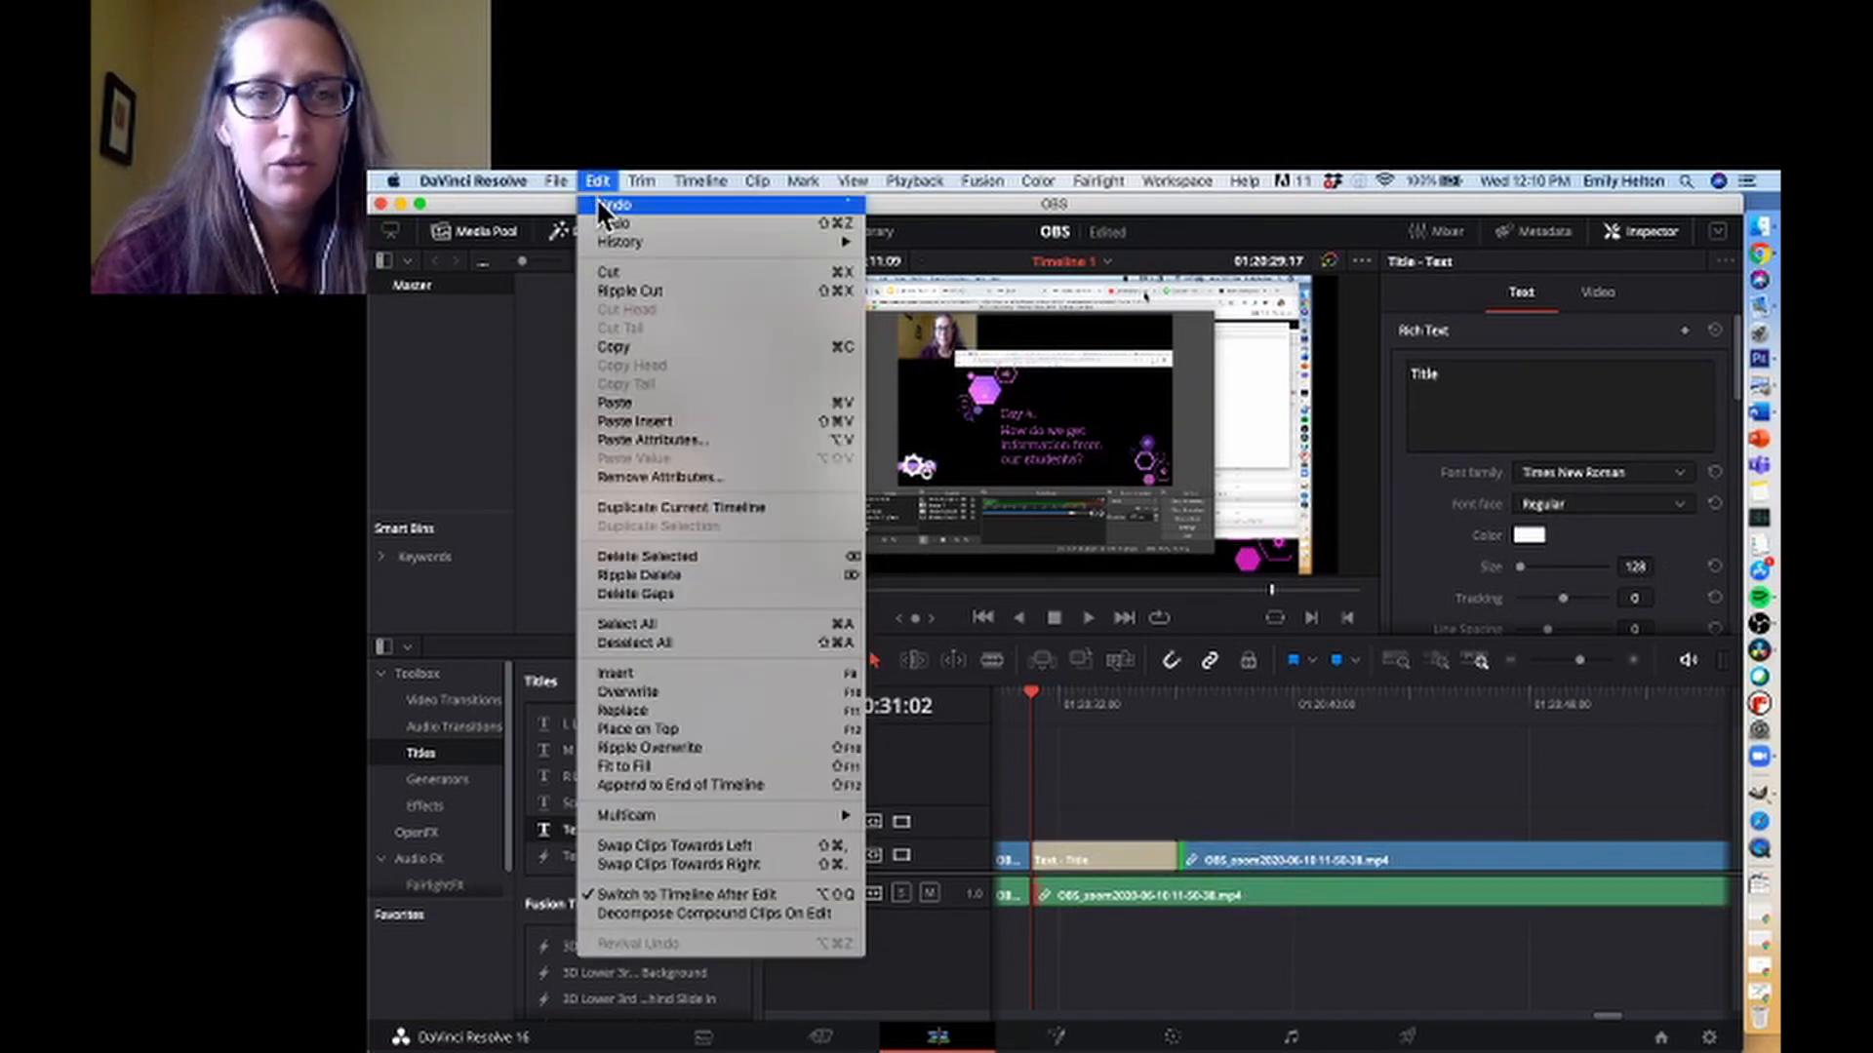
pyautogui.click(599, 201)
pyautogui.click(595, 171)
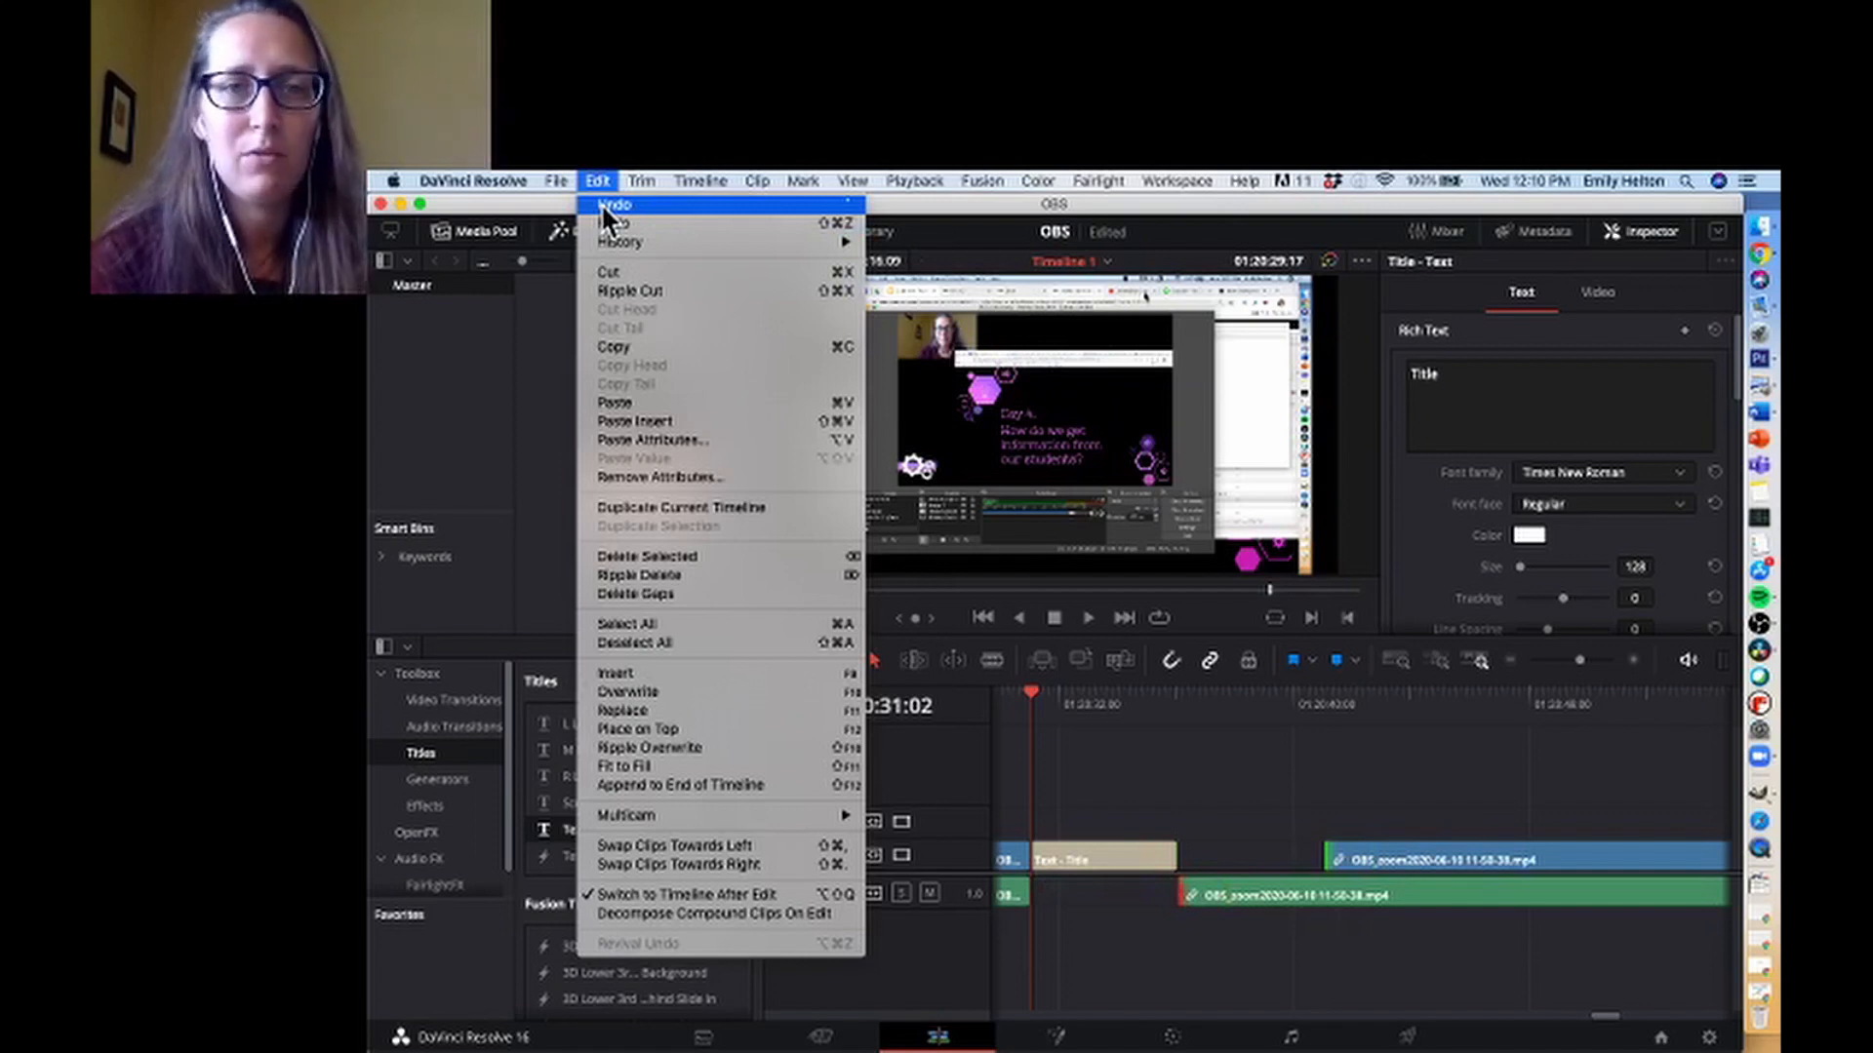
pyautogui.click(602, 205)
pyautogui.click(599, 180)
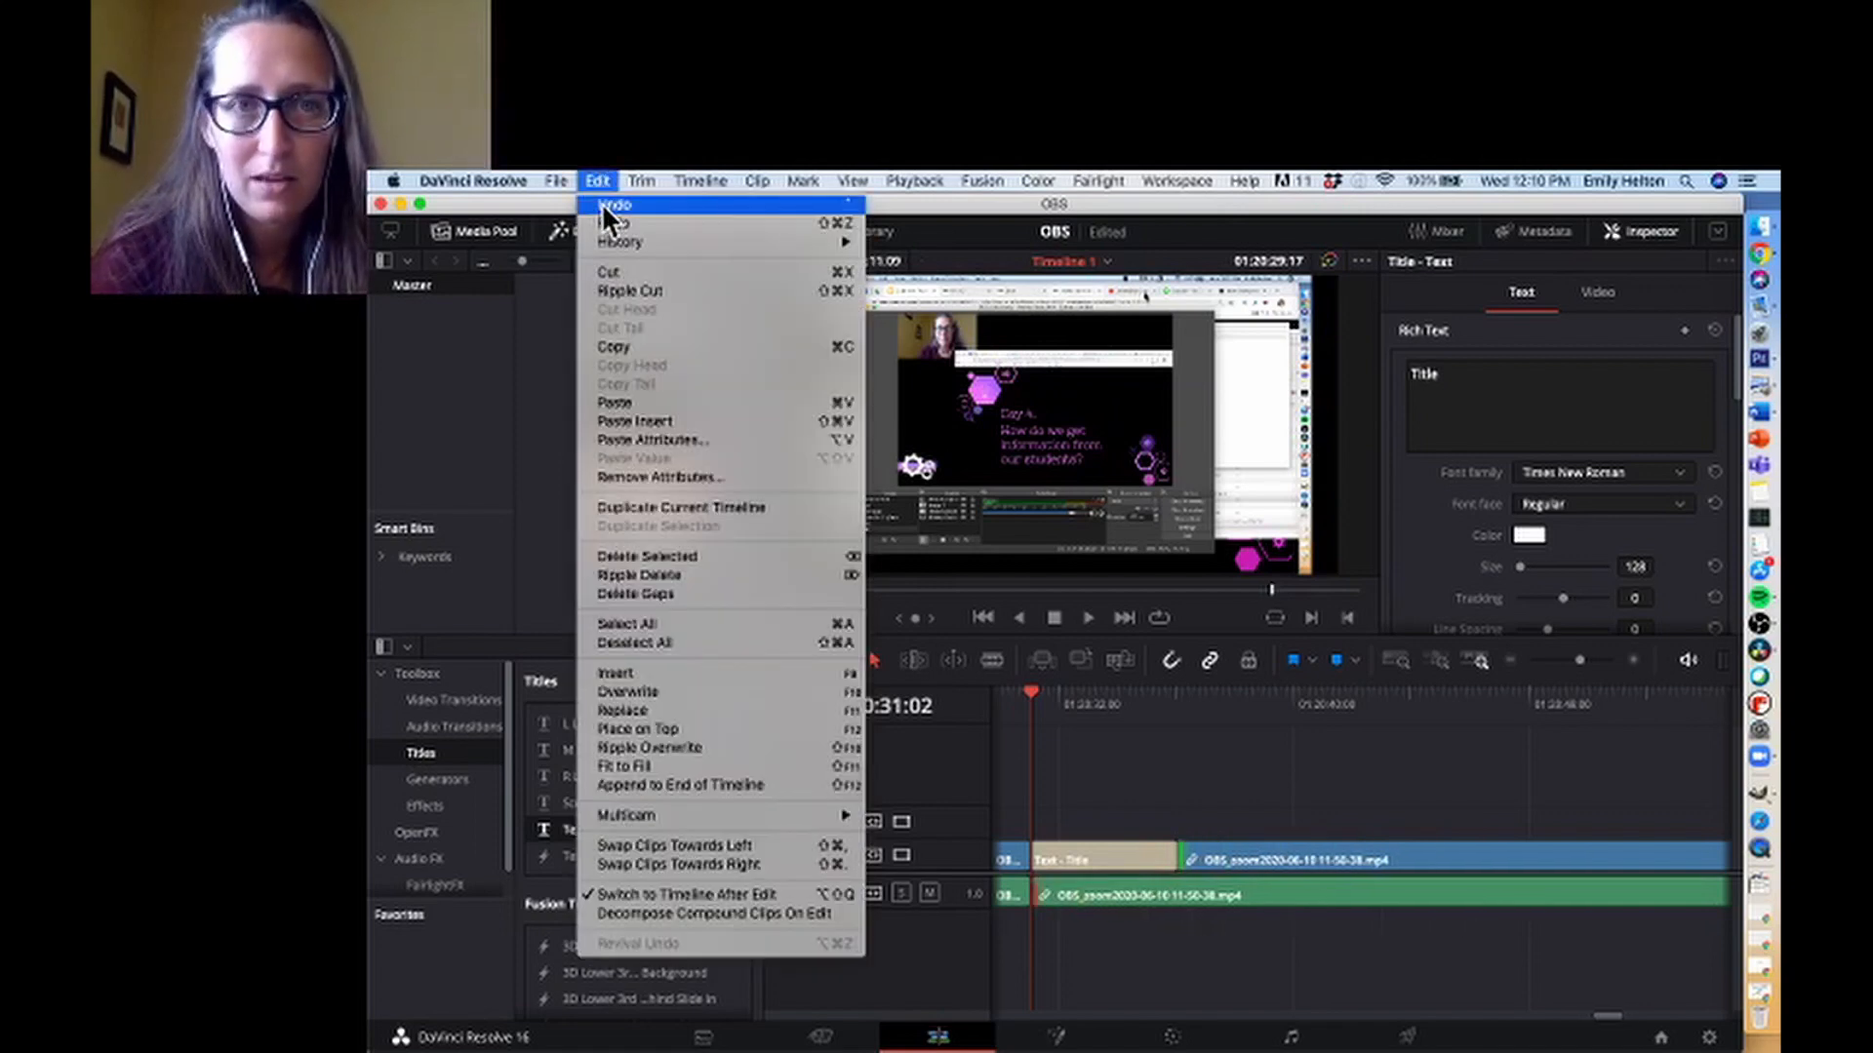
pyautogui.click(601, 202)
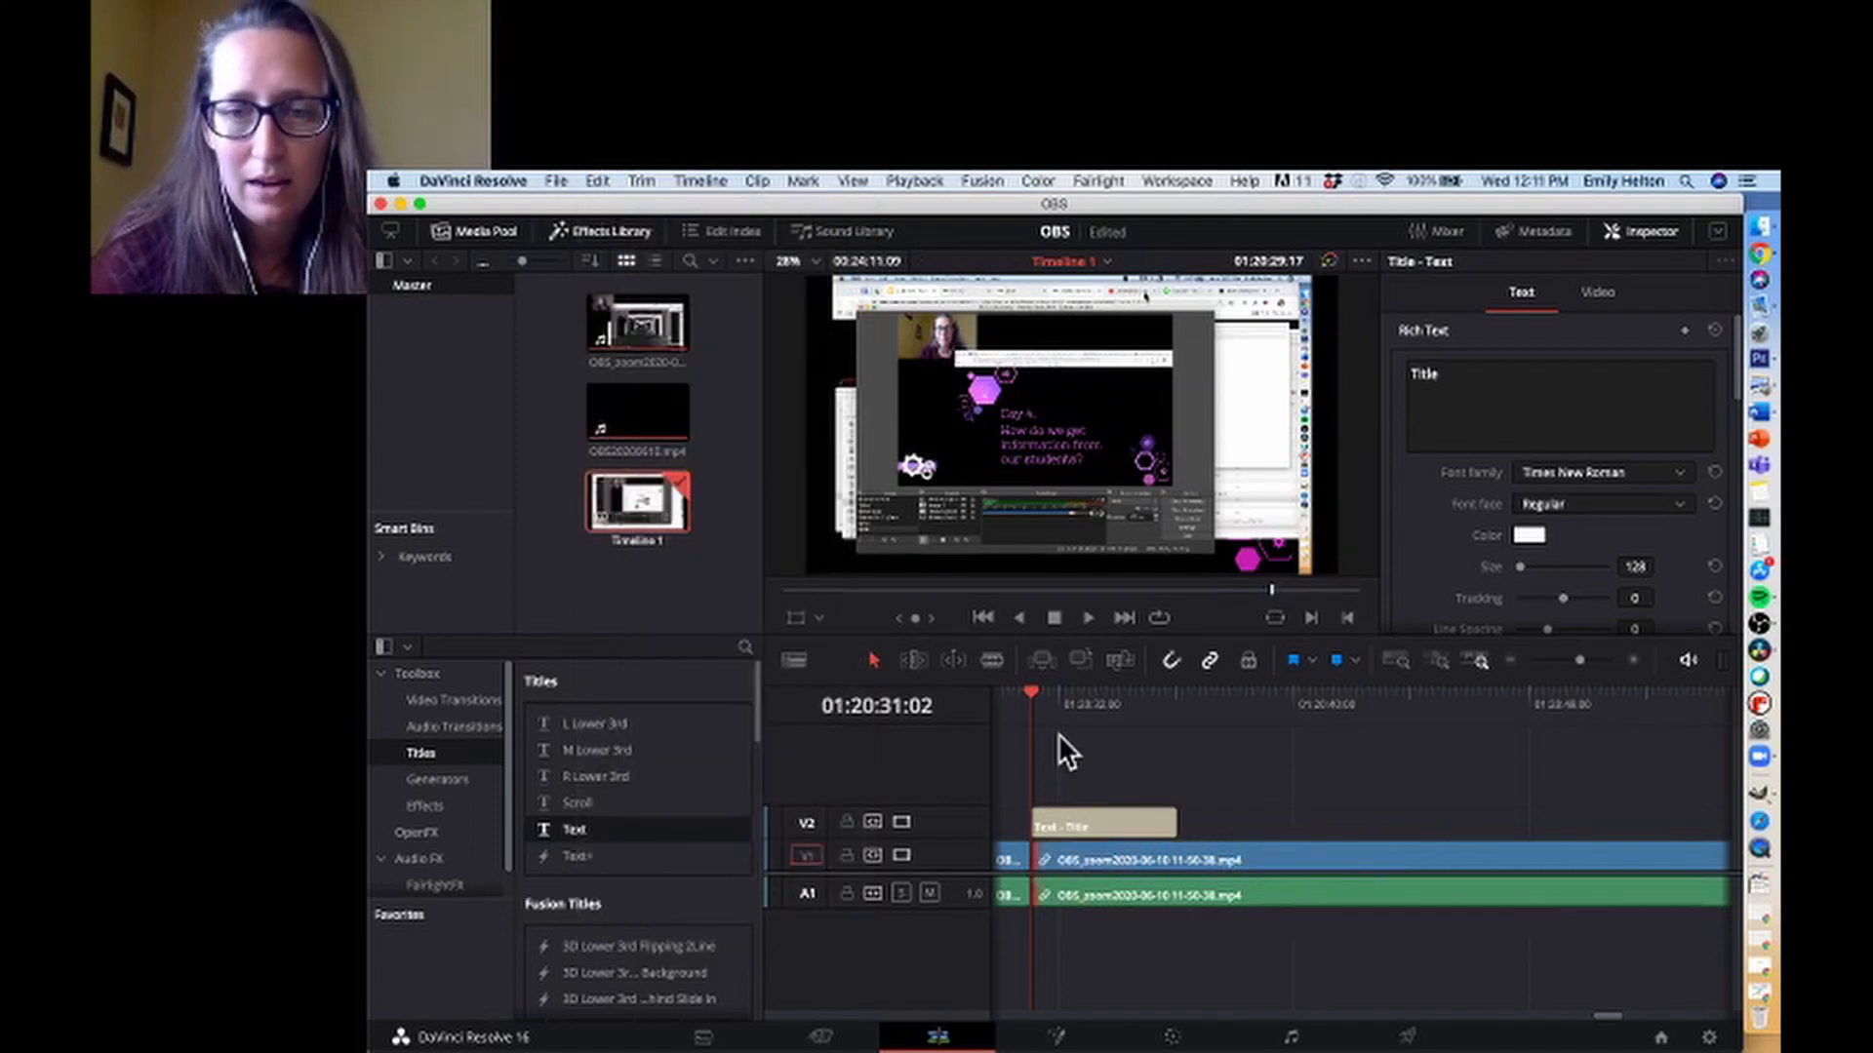
# Shift the second recording's linked video and audio so that it starts where the Text title ends
pyautogui.moveTo(1079, 848); pyautogui.dragTo(1219, 852)
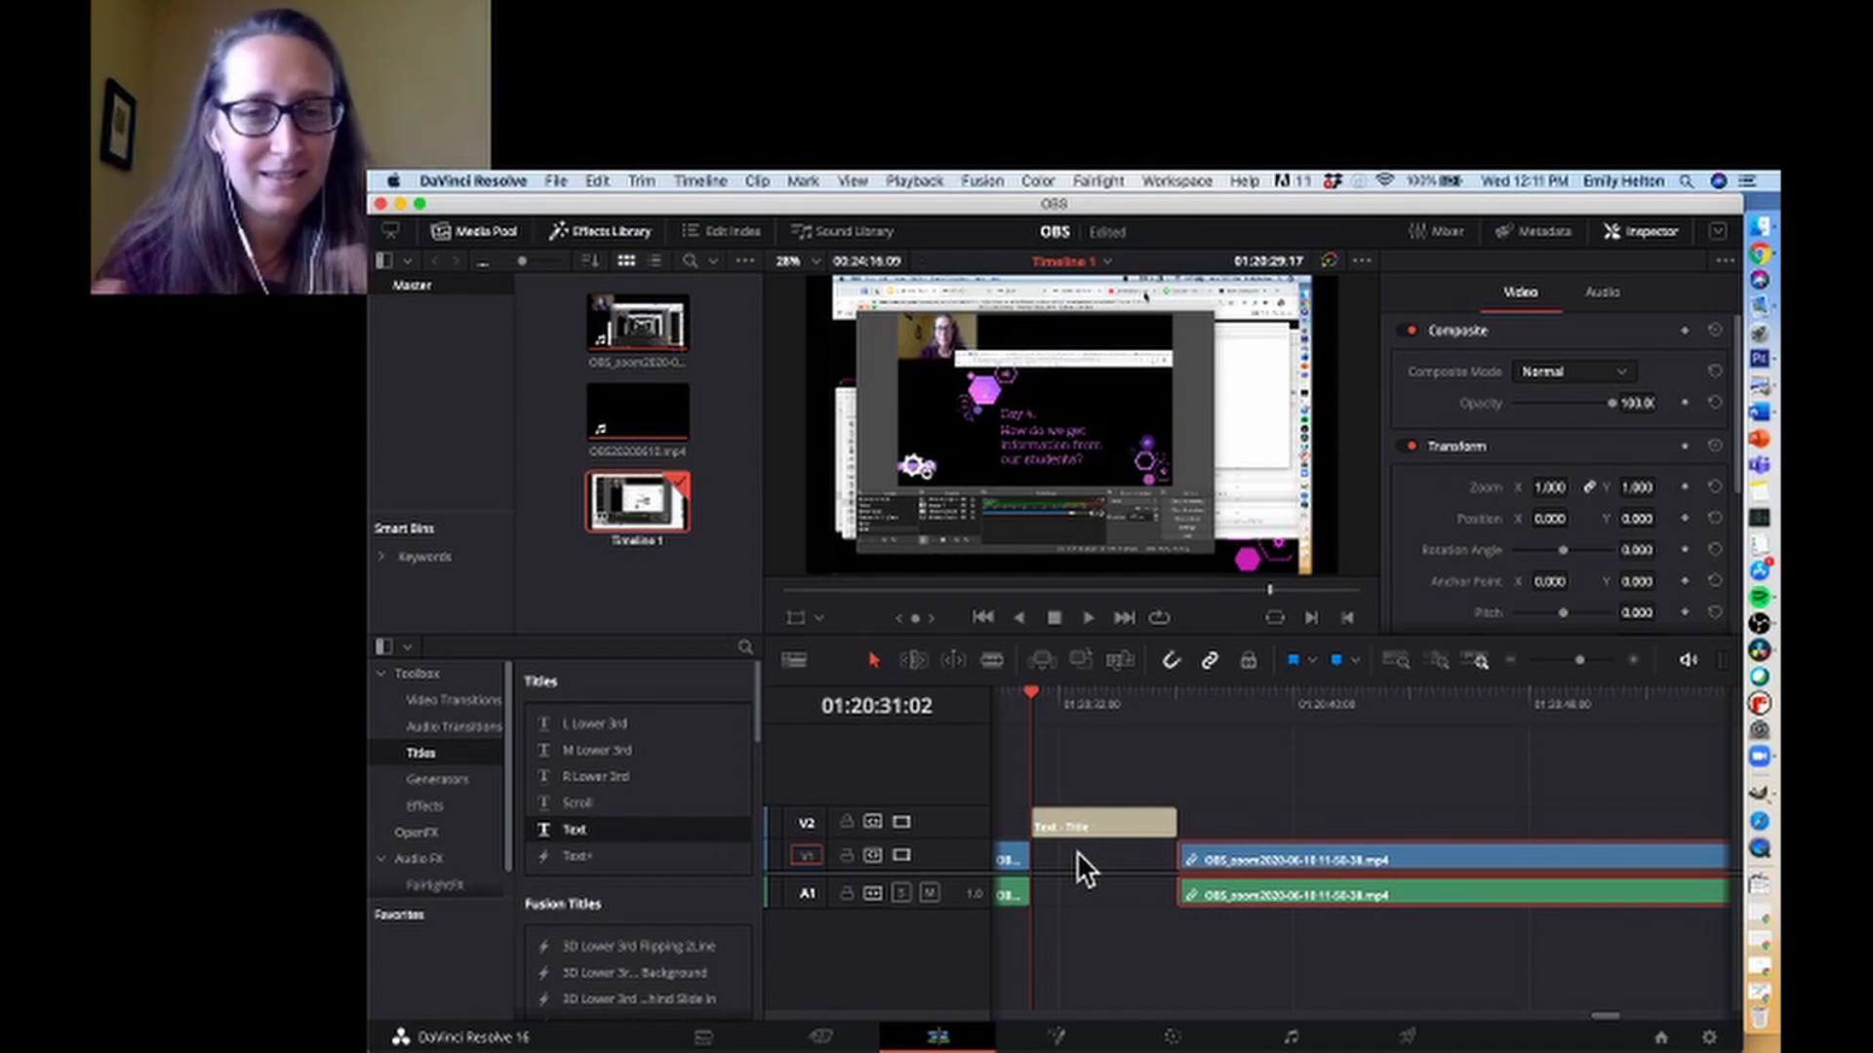
pyautogui.click(1126, 827)
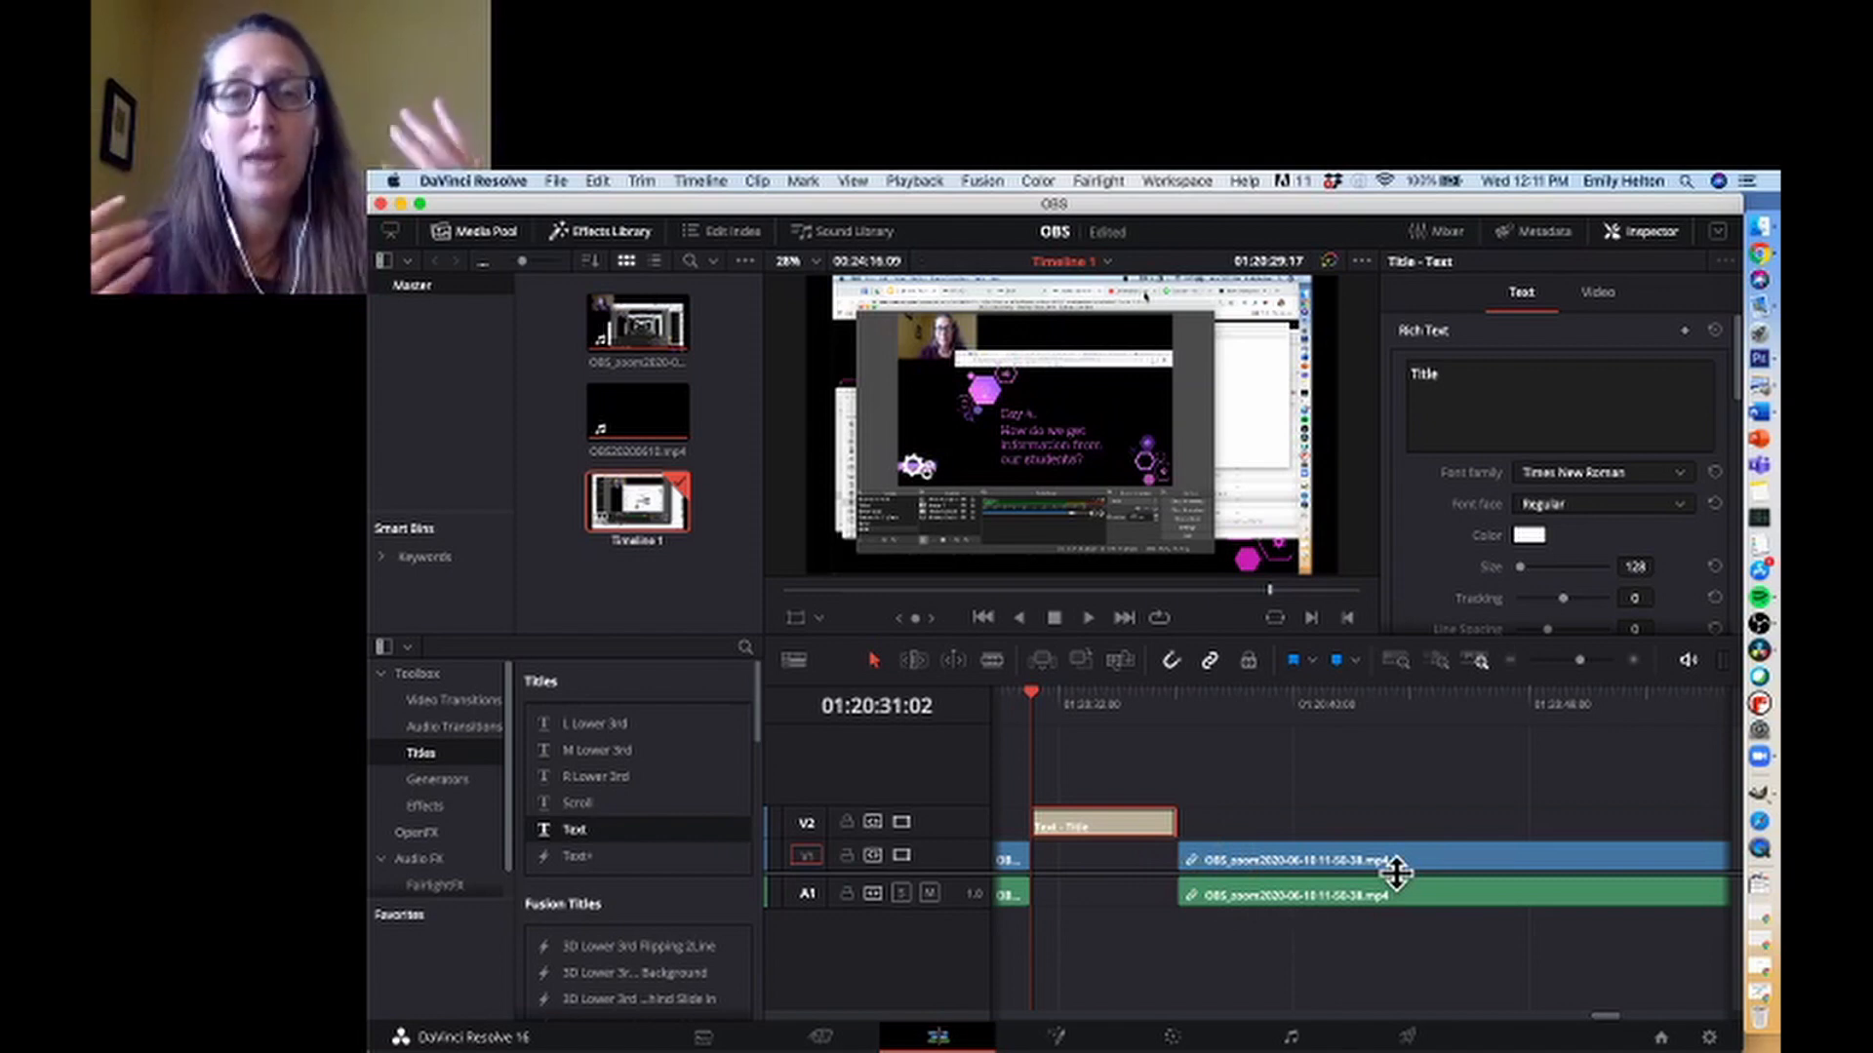
pyautogui.moveTo(1397, 873); pyautogui.dragTo(1305, 870)
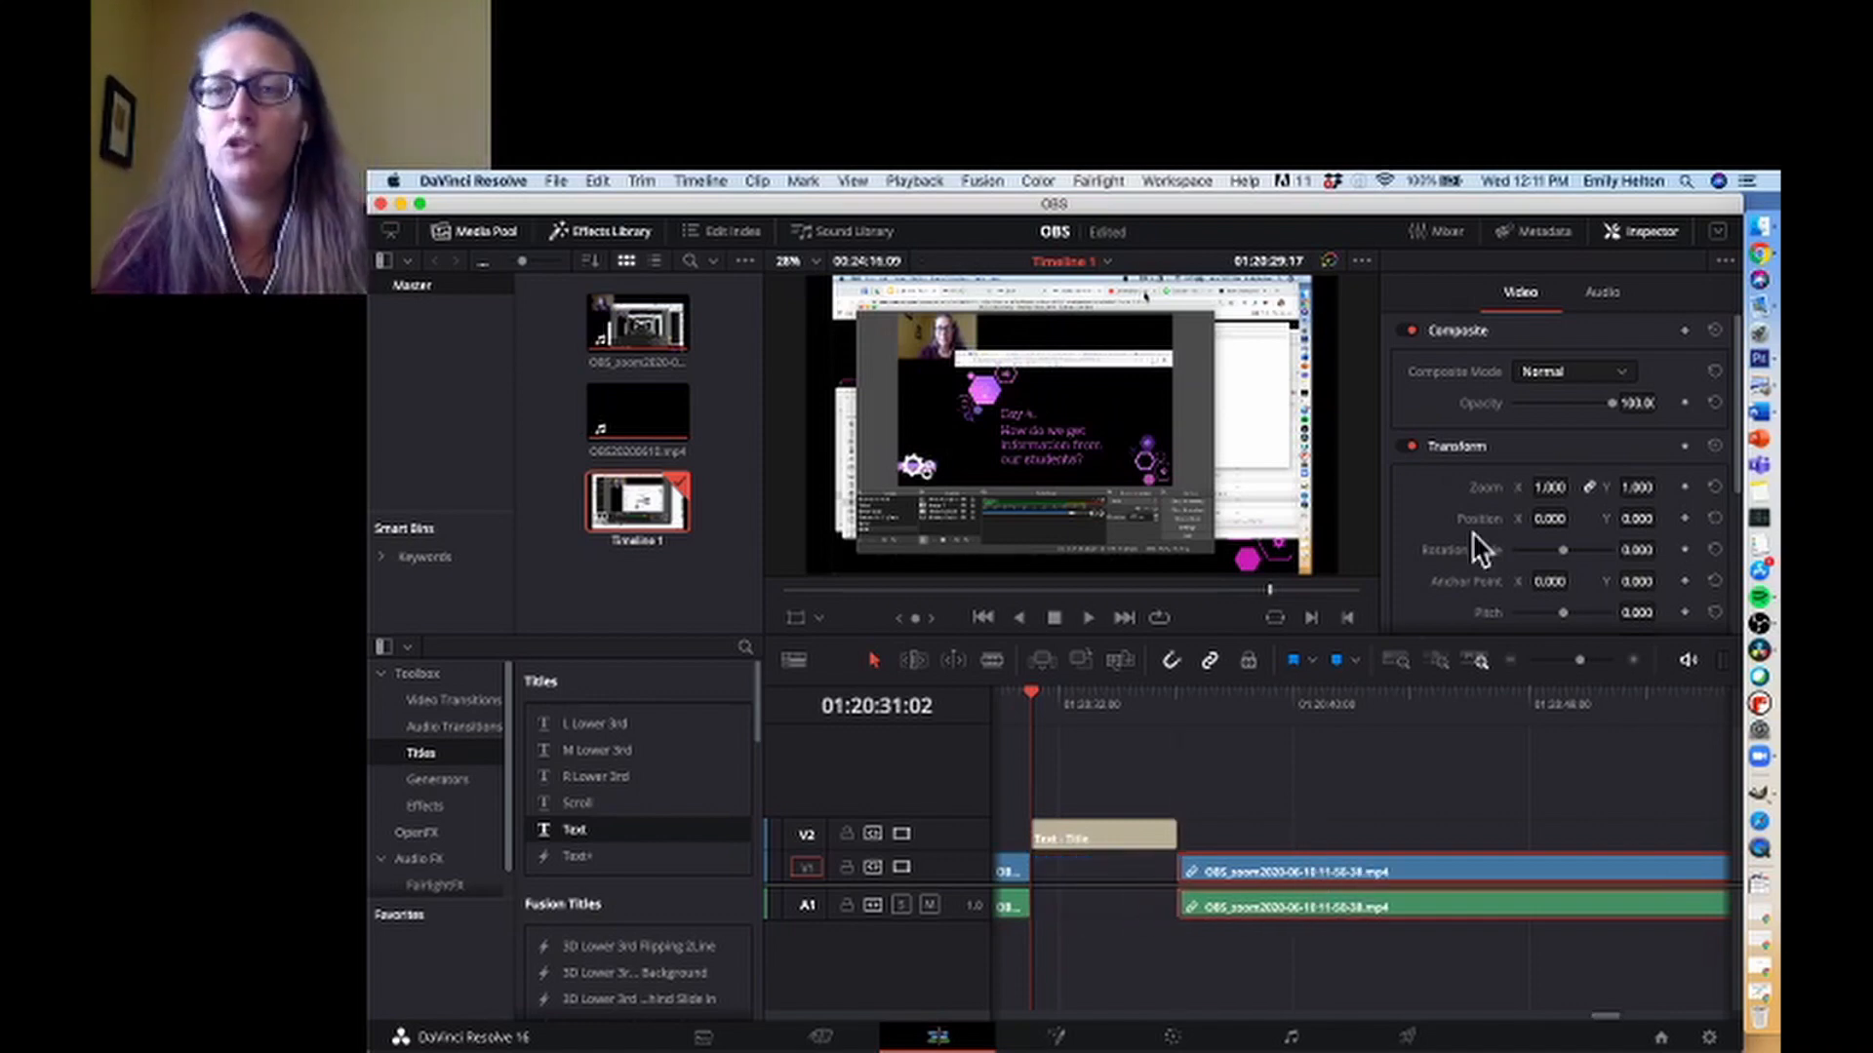
# Replace the Text title's placeholder wording with "On to Zoom!"
pyautogui.click(1131, 831)
pyautogui.click(1501, 366)
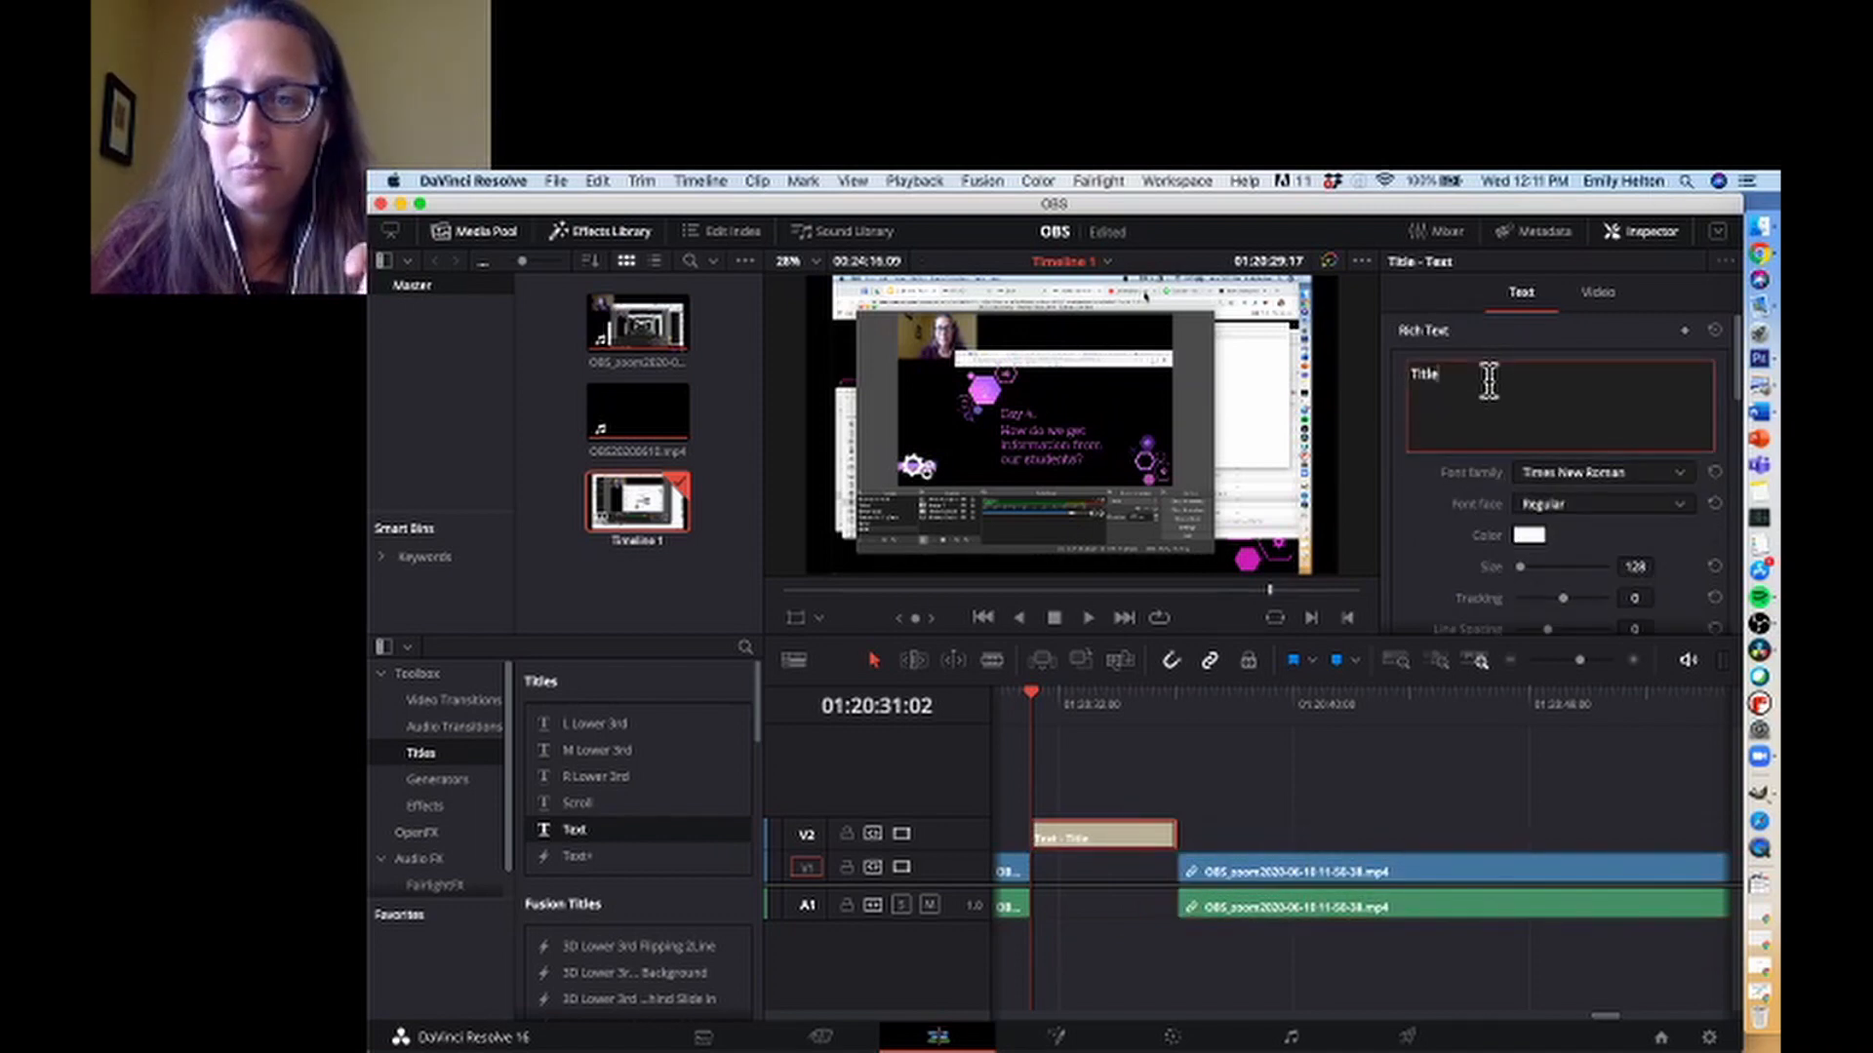
pyautogui.click(1637, 224)
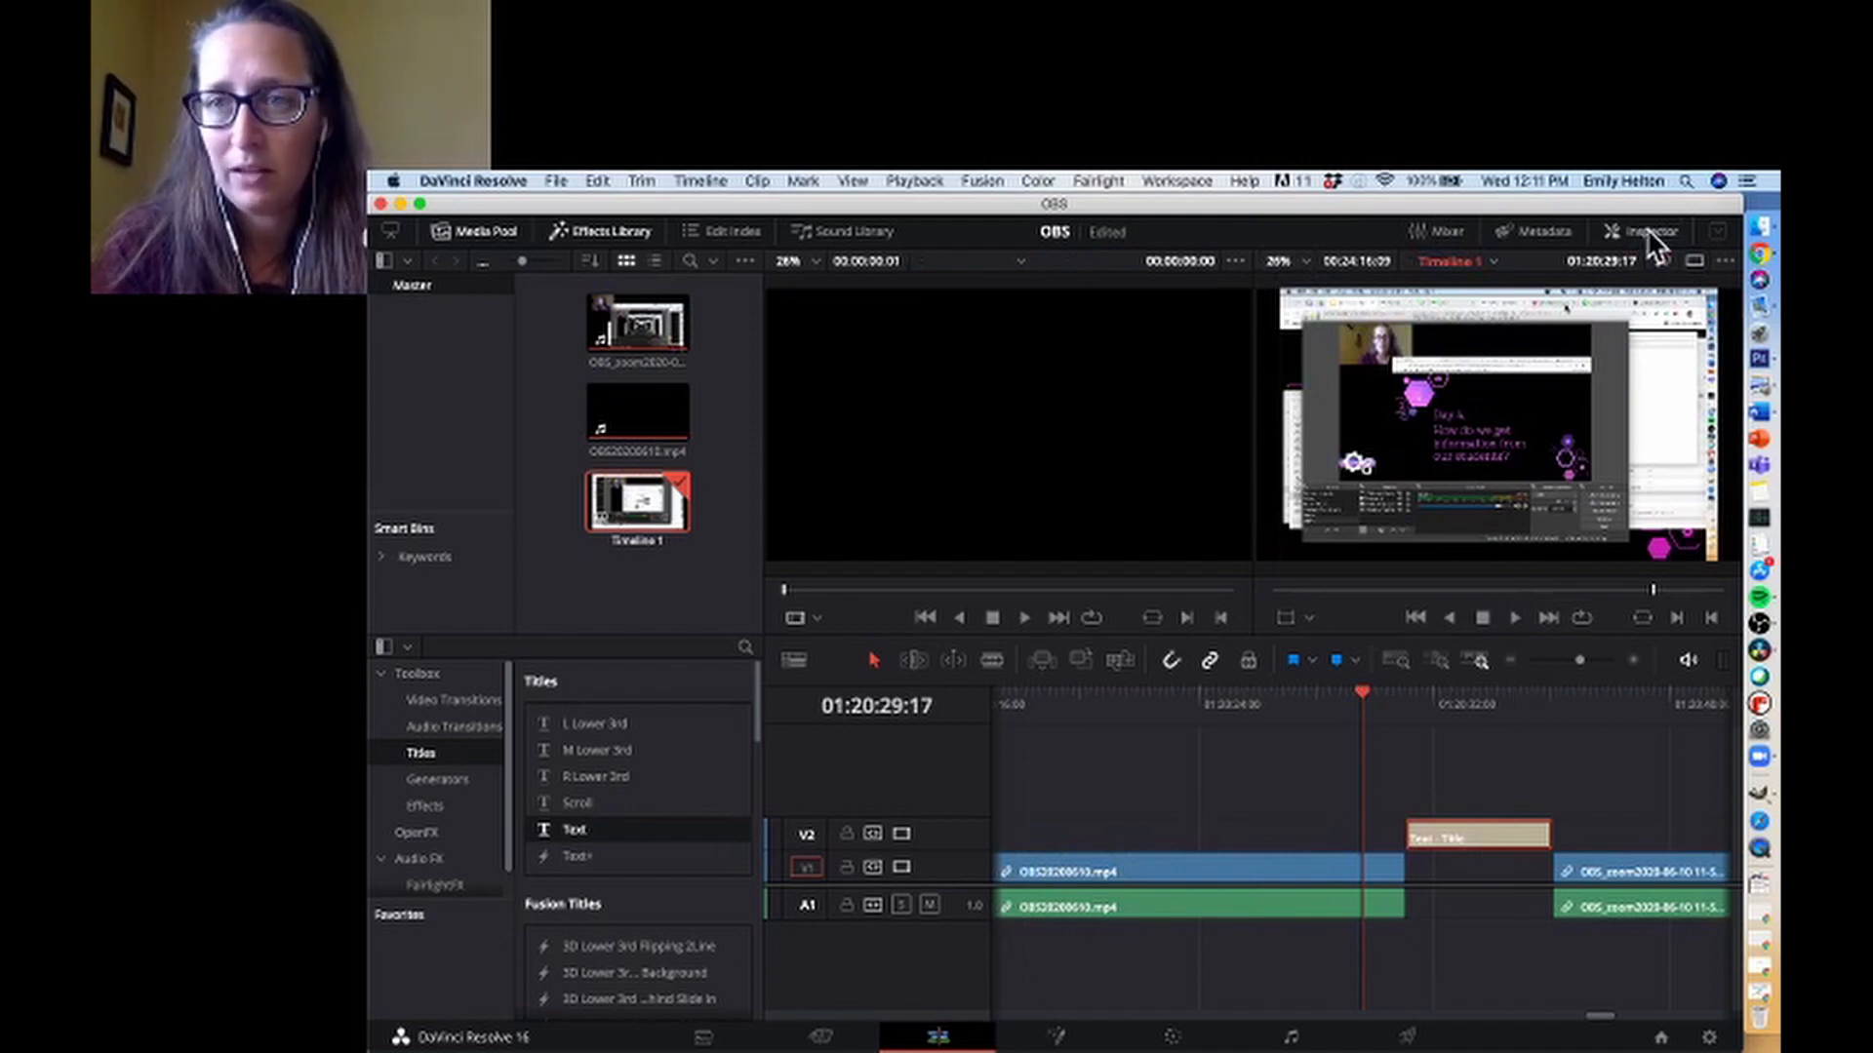
pyautogui.click(1646, 229)
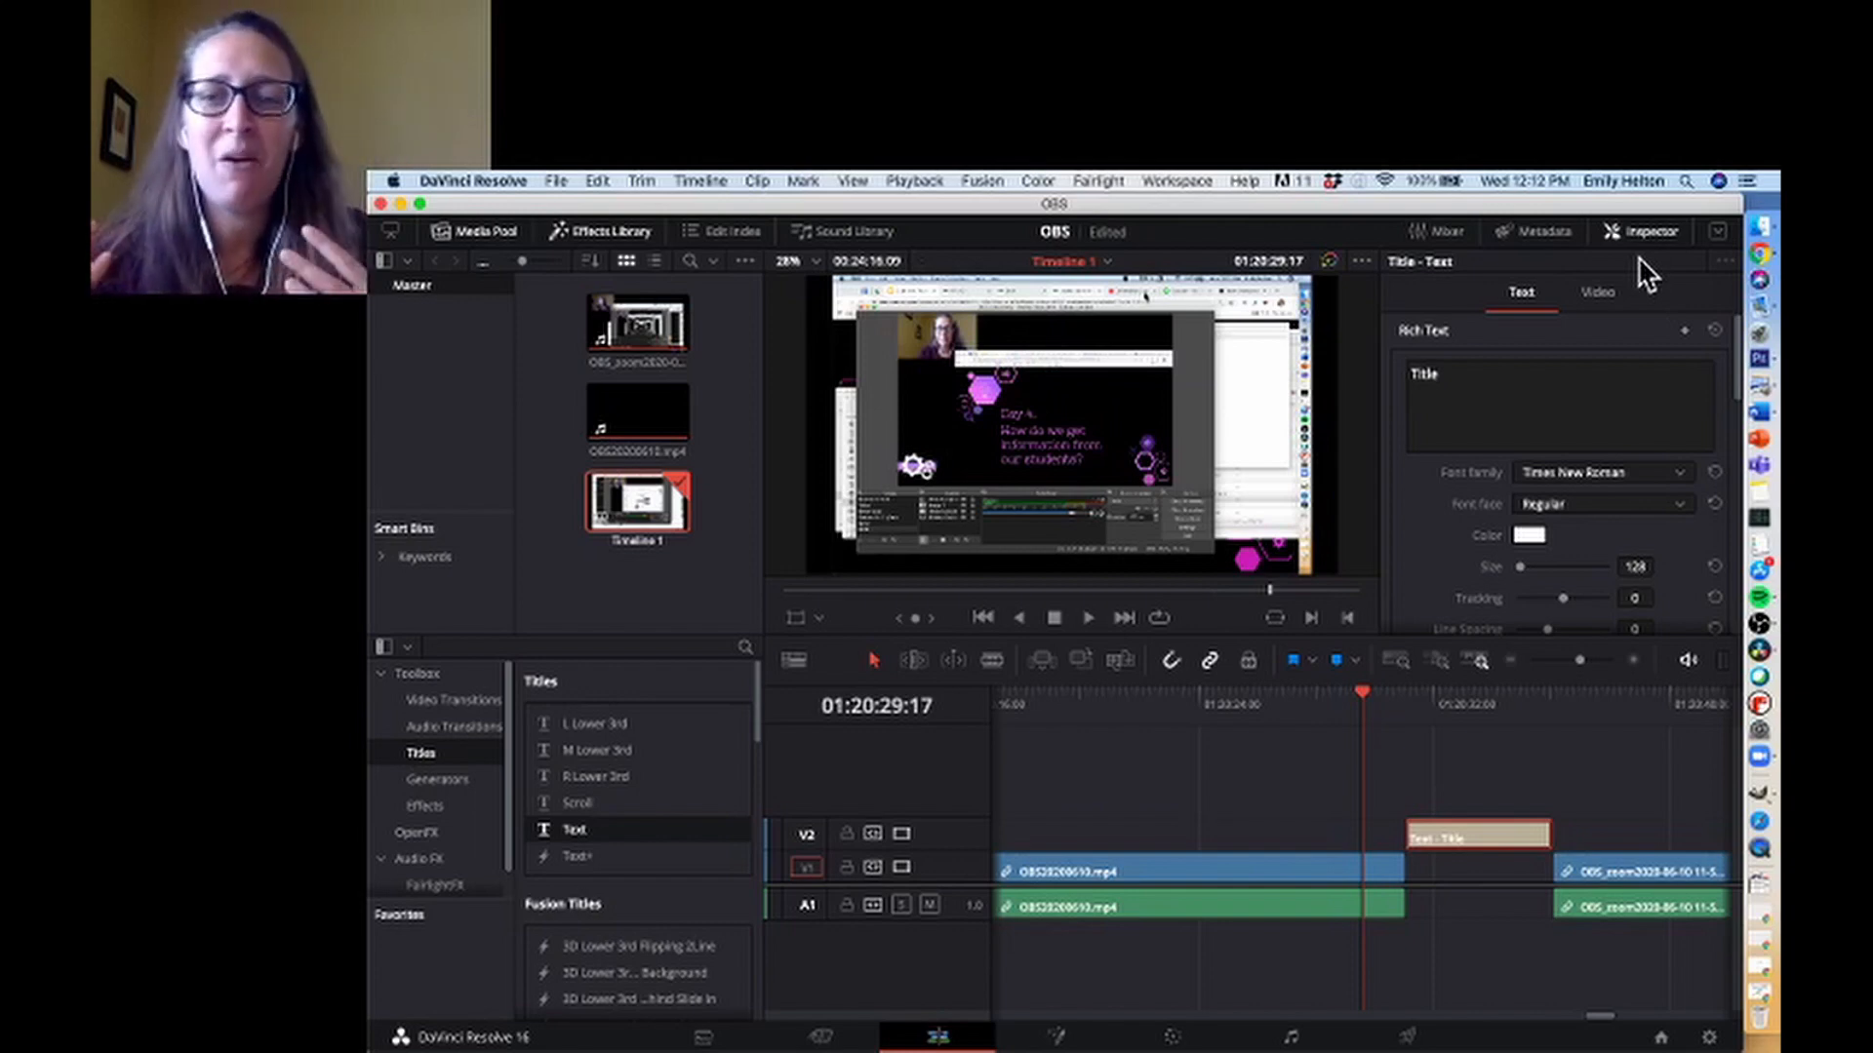
pyautogui.rightClick(1502, 385)
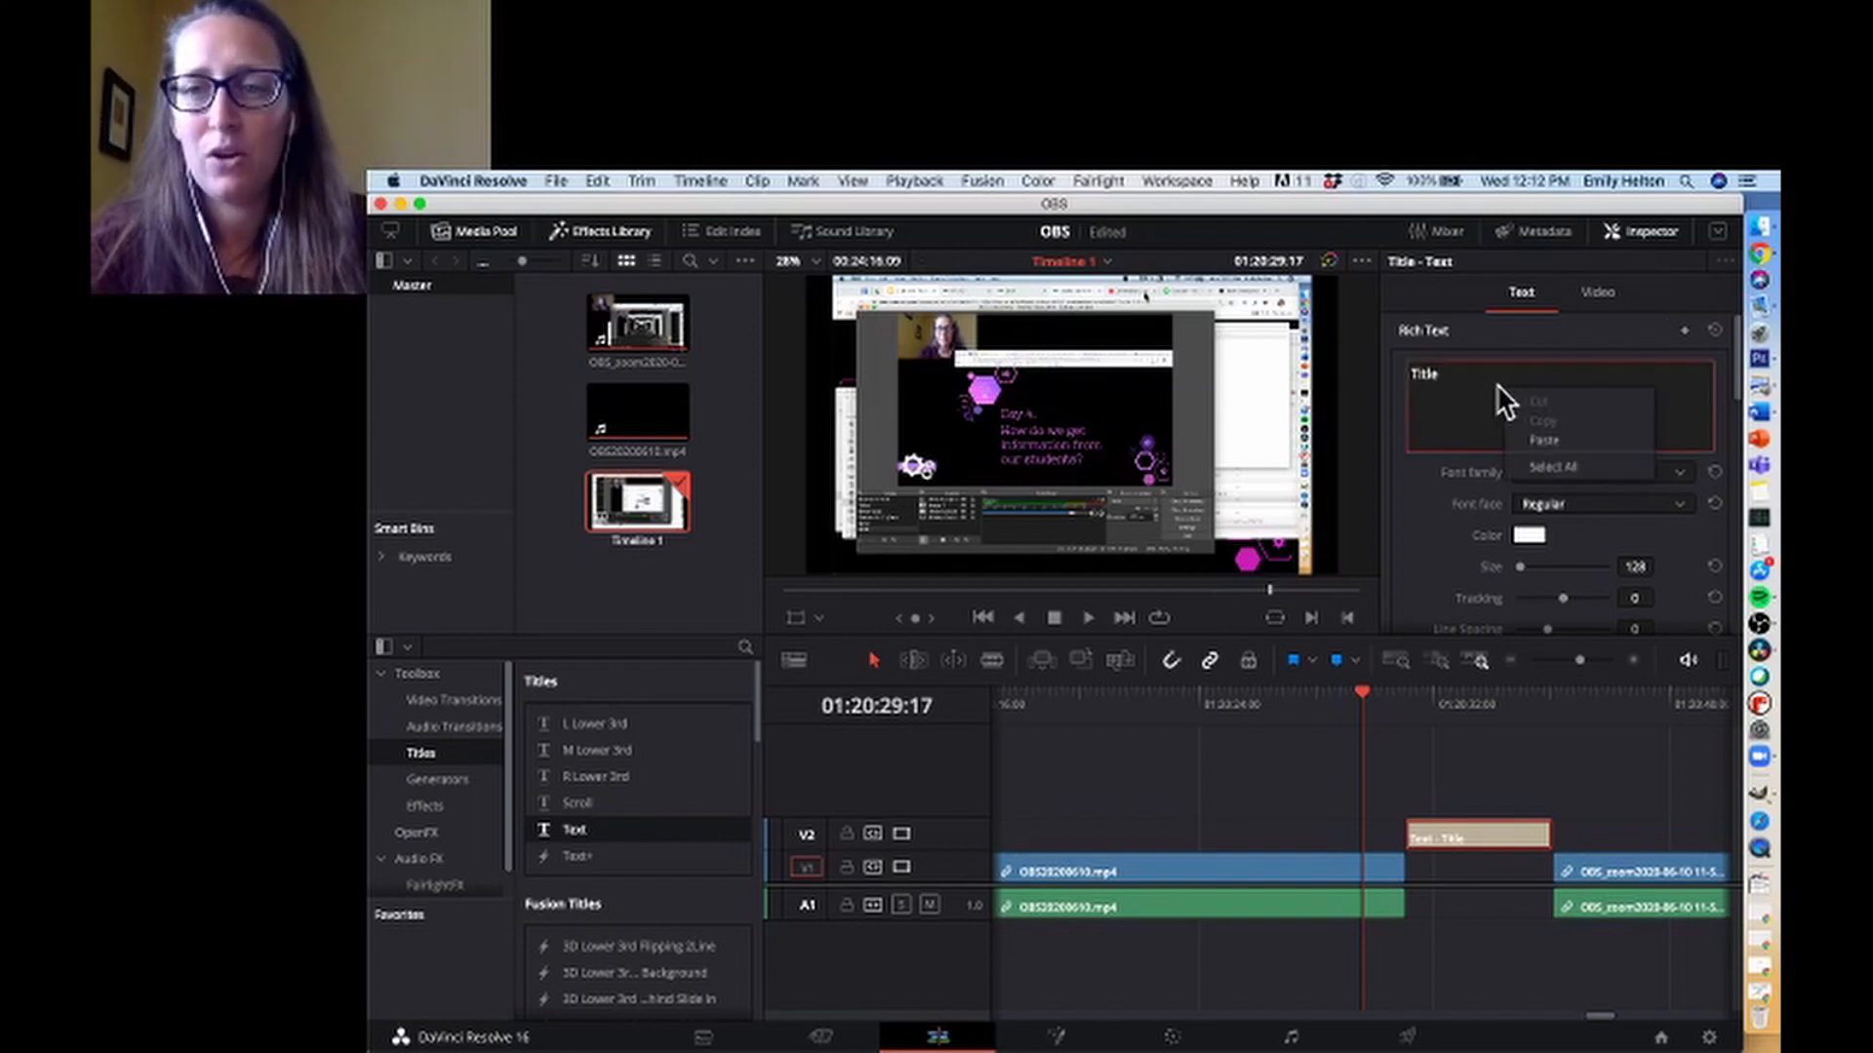
pyautogui.click(1443, 378)
pyautogui.doubleClick(1424, 378)
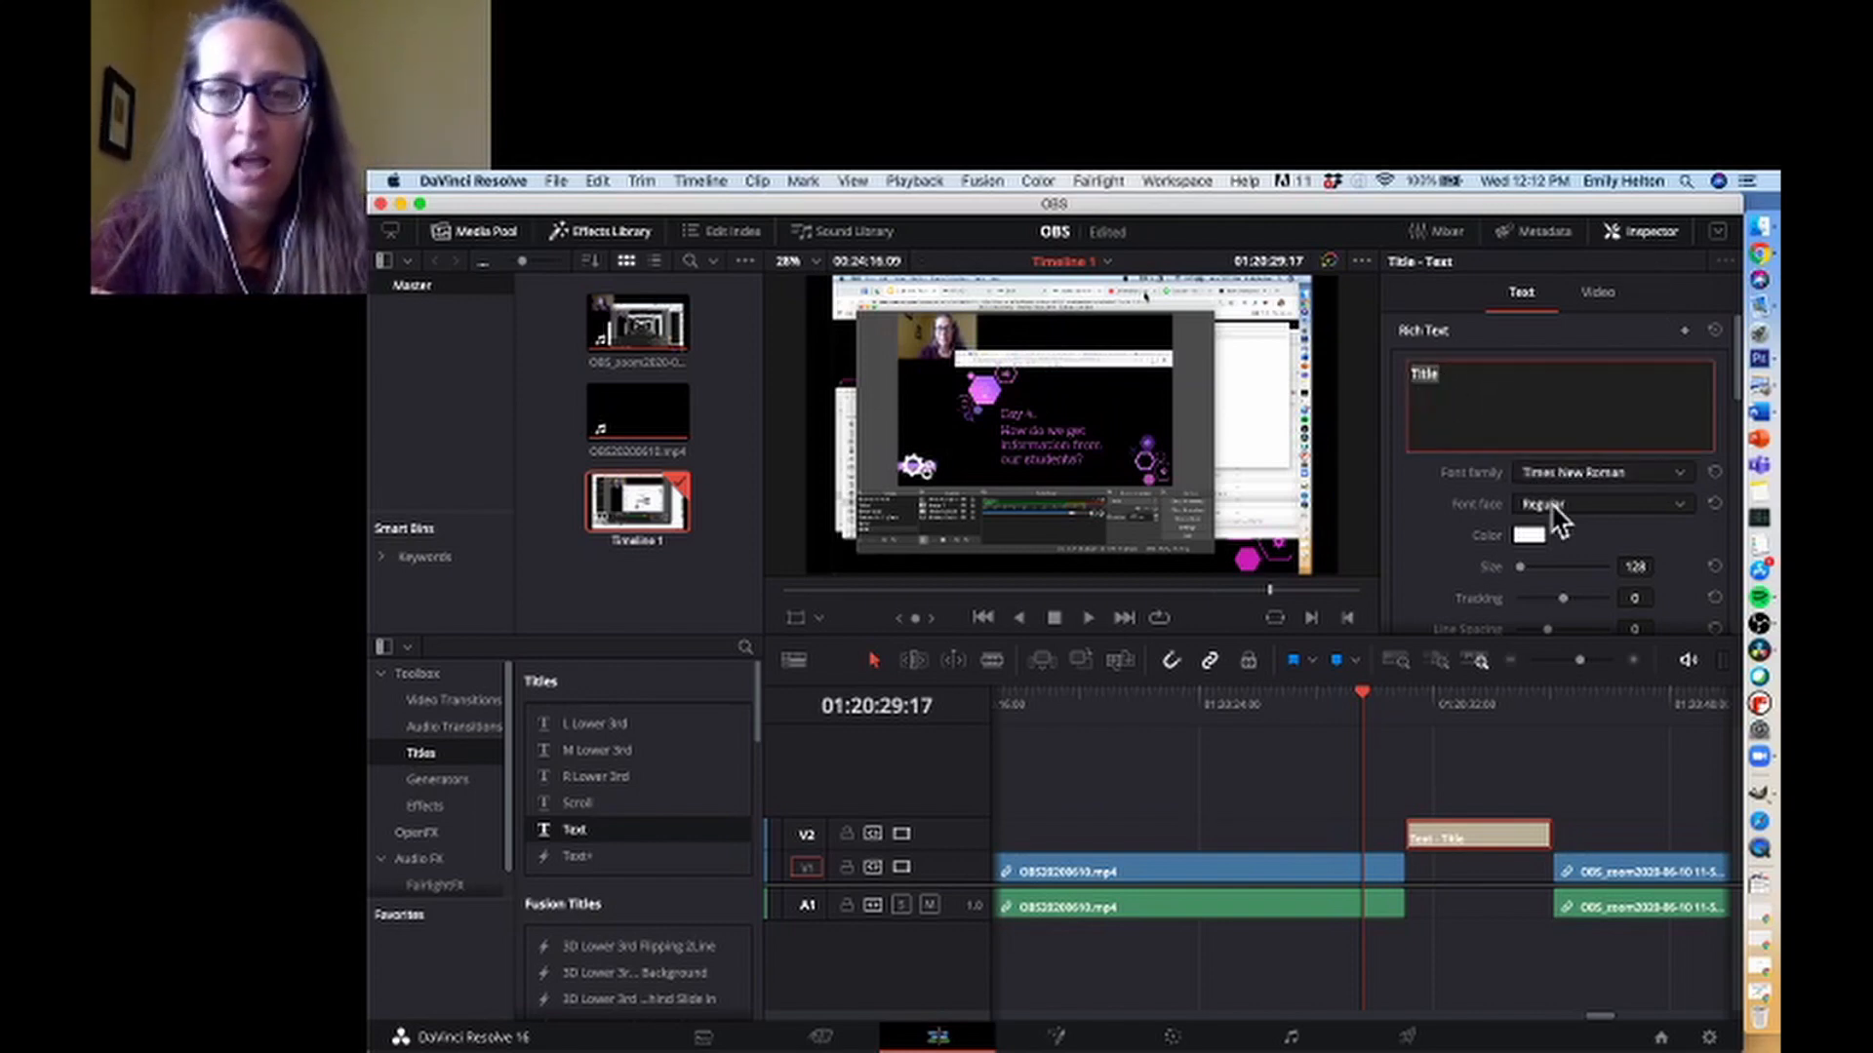
pyautogui.write('On')
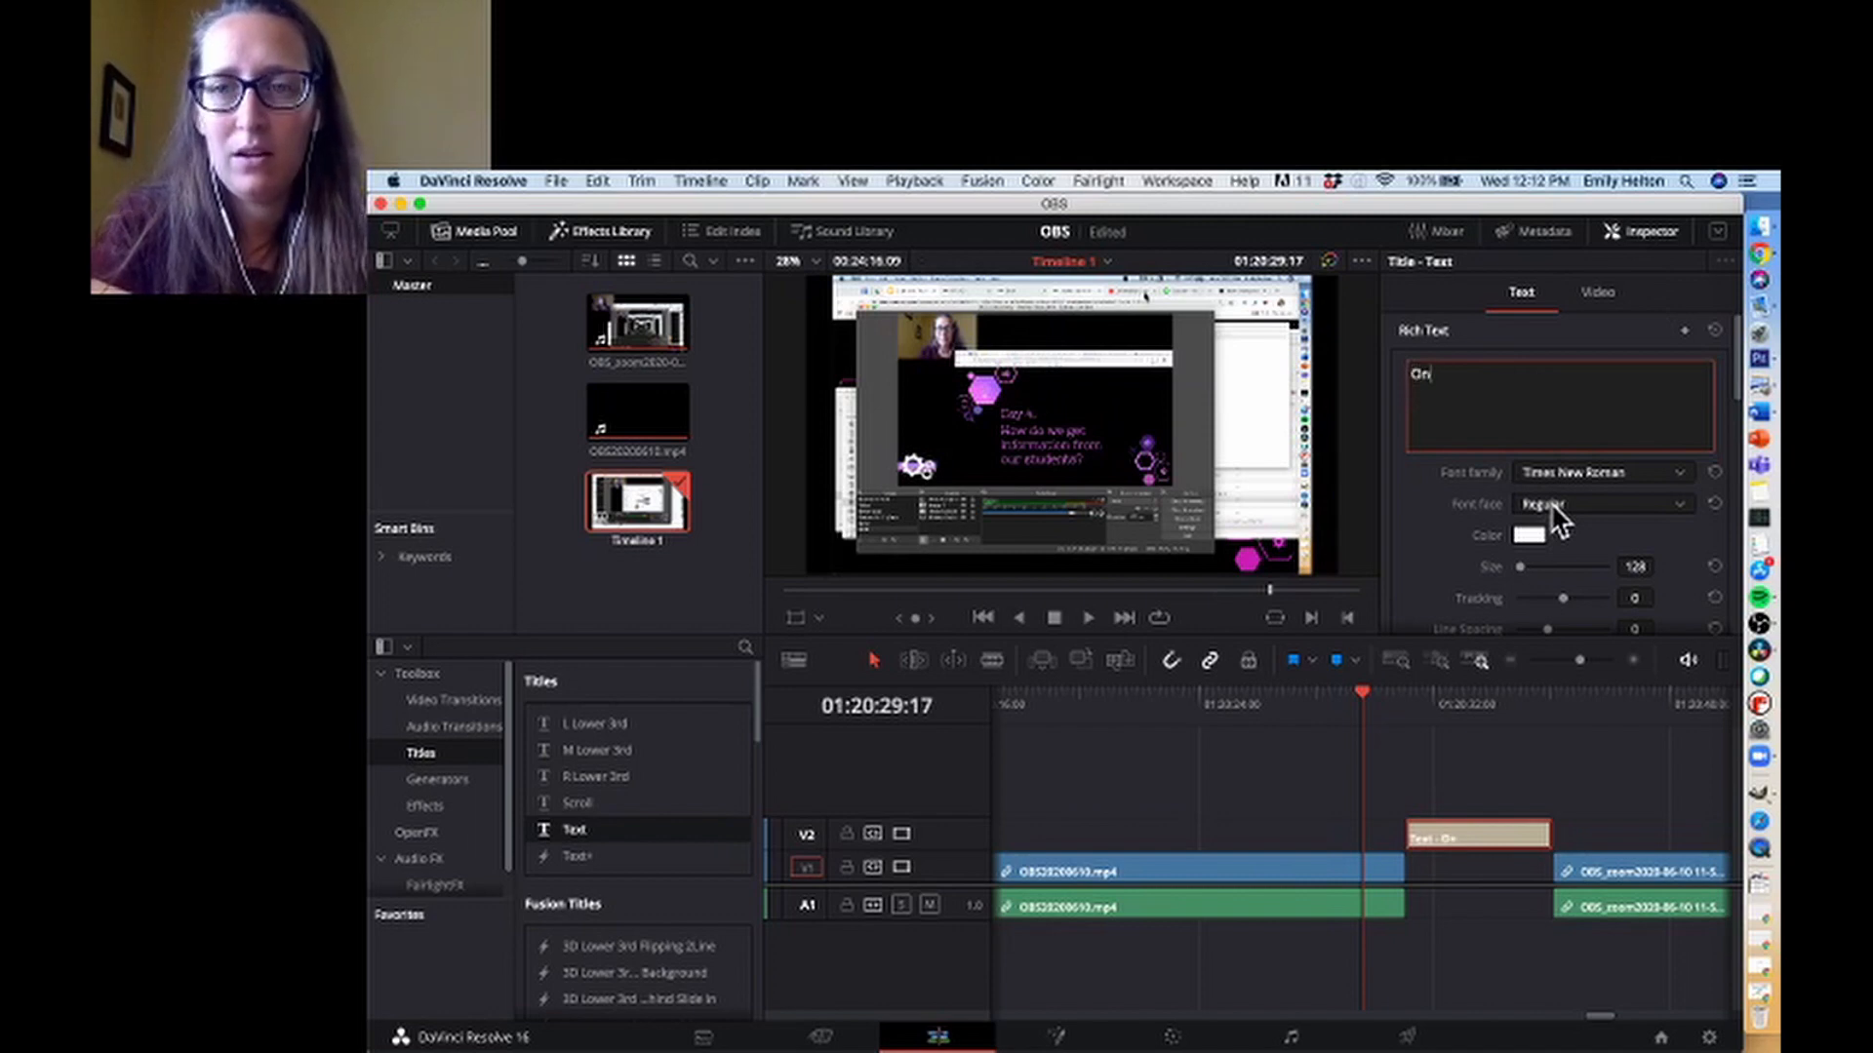
pyautogui.write(' to Zoom!')
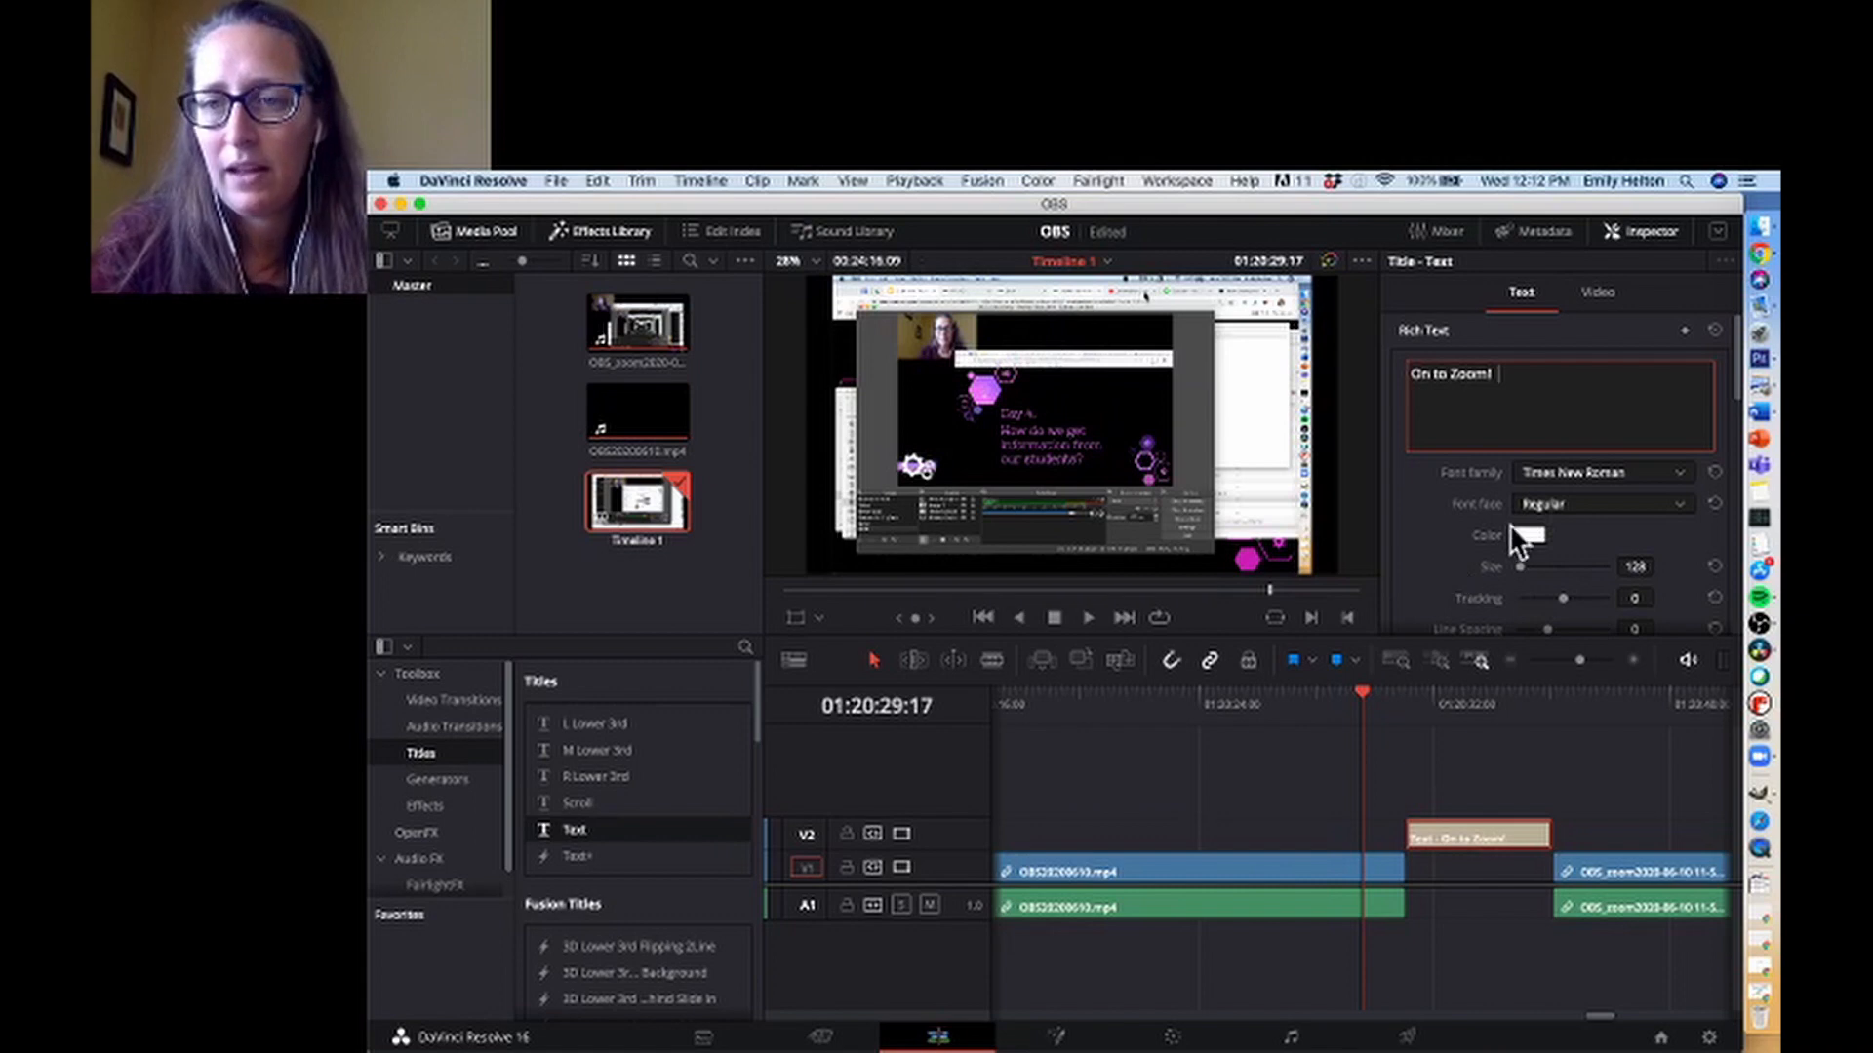
# Look through the title's text formatting settings and play the timeline from 01:20:29:28 across the title into the second recording
pyautogui.scroll(-1, 1425, 566)
pyautogui.scroll(-5, 1425, 583)
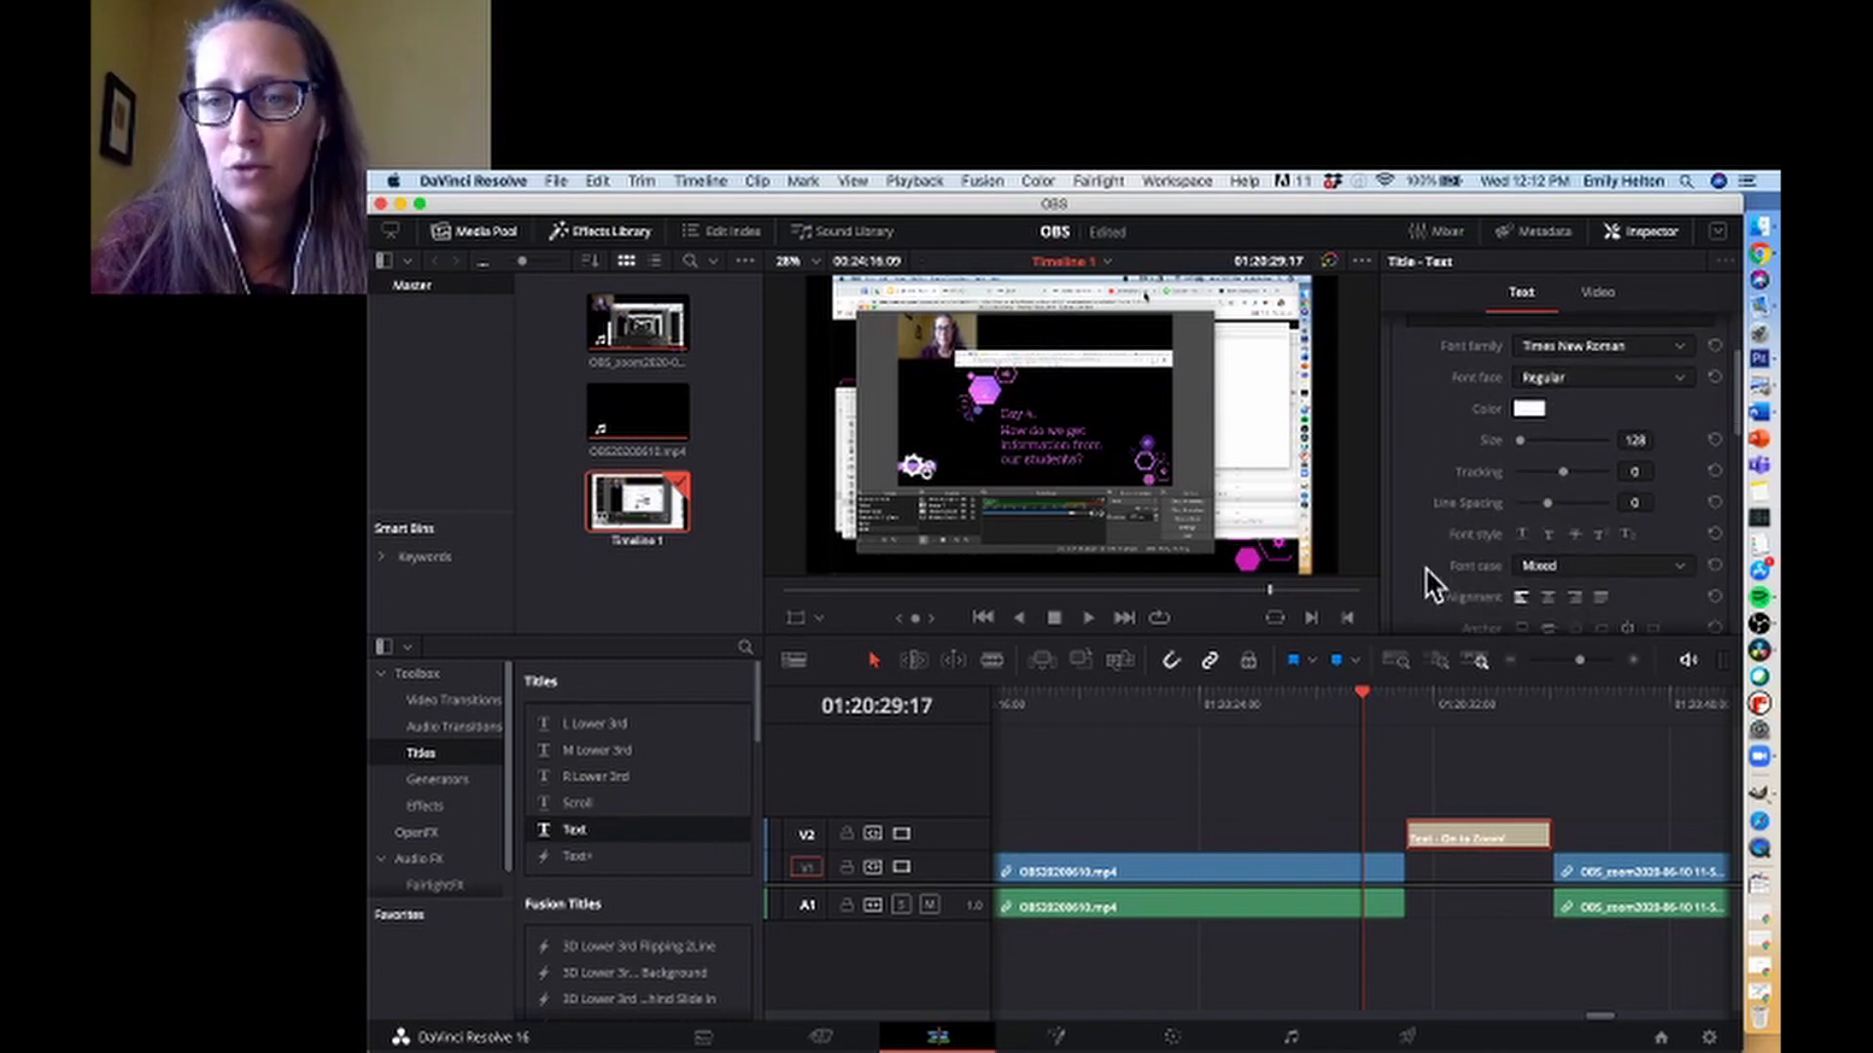
pyautogui.scroll(-1, 1424, 566)
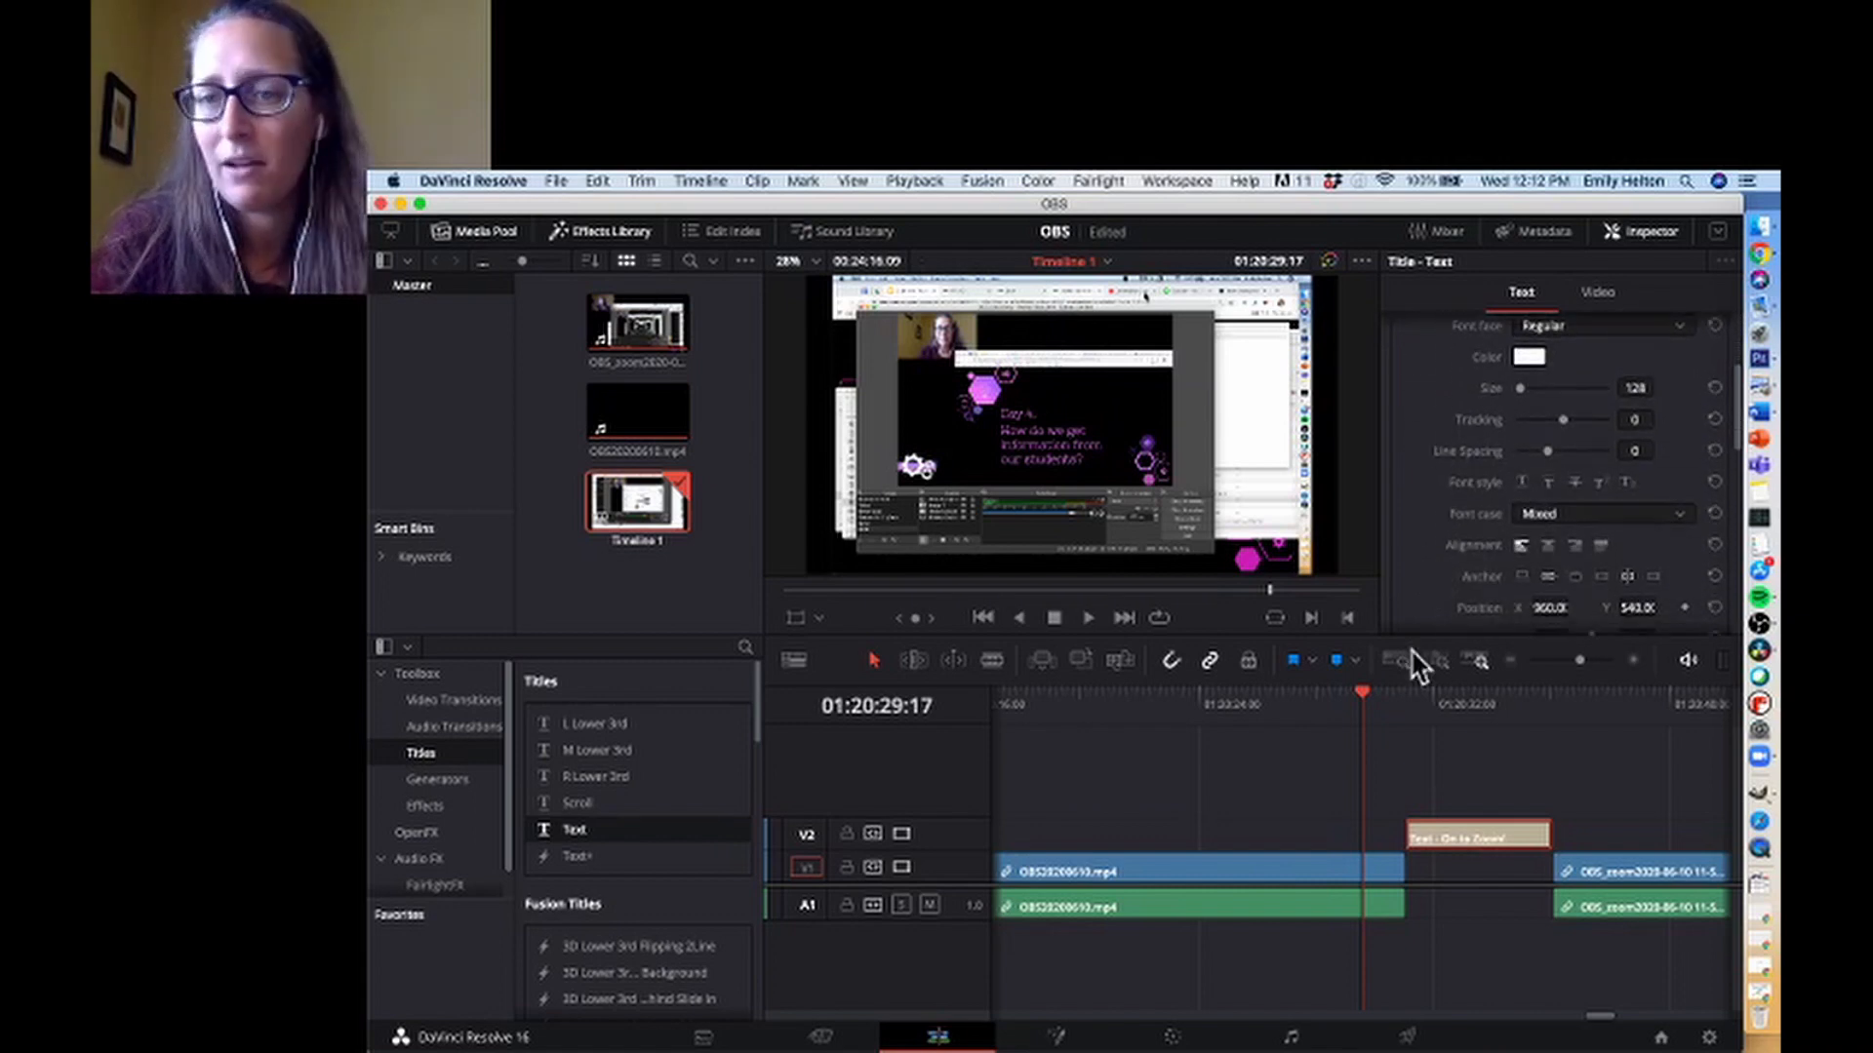
pyautogui.click(1368, 694)
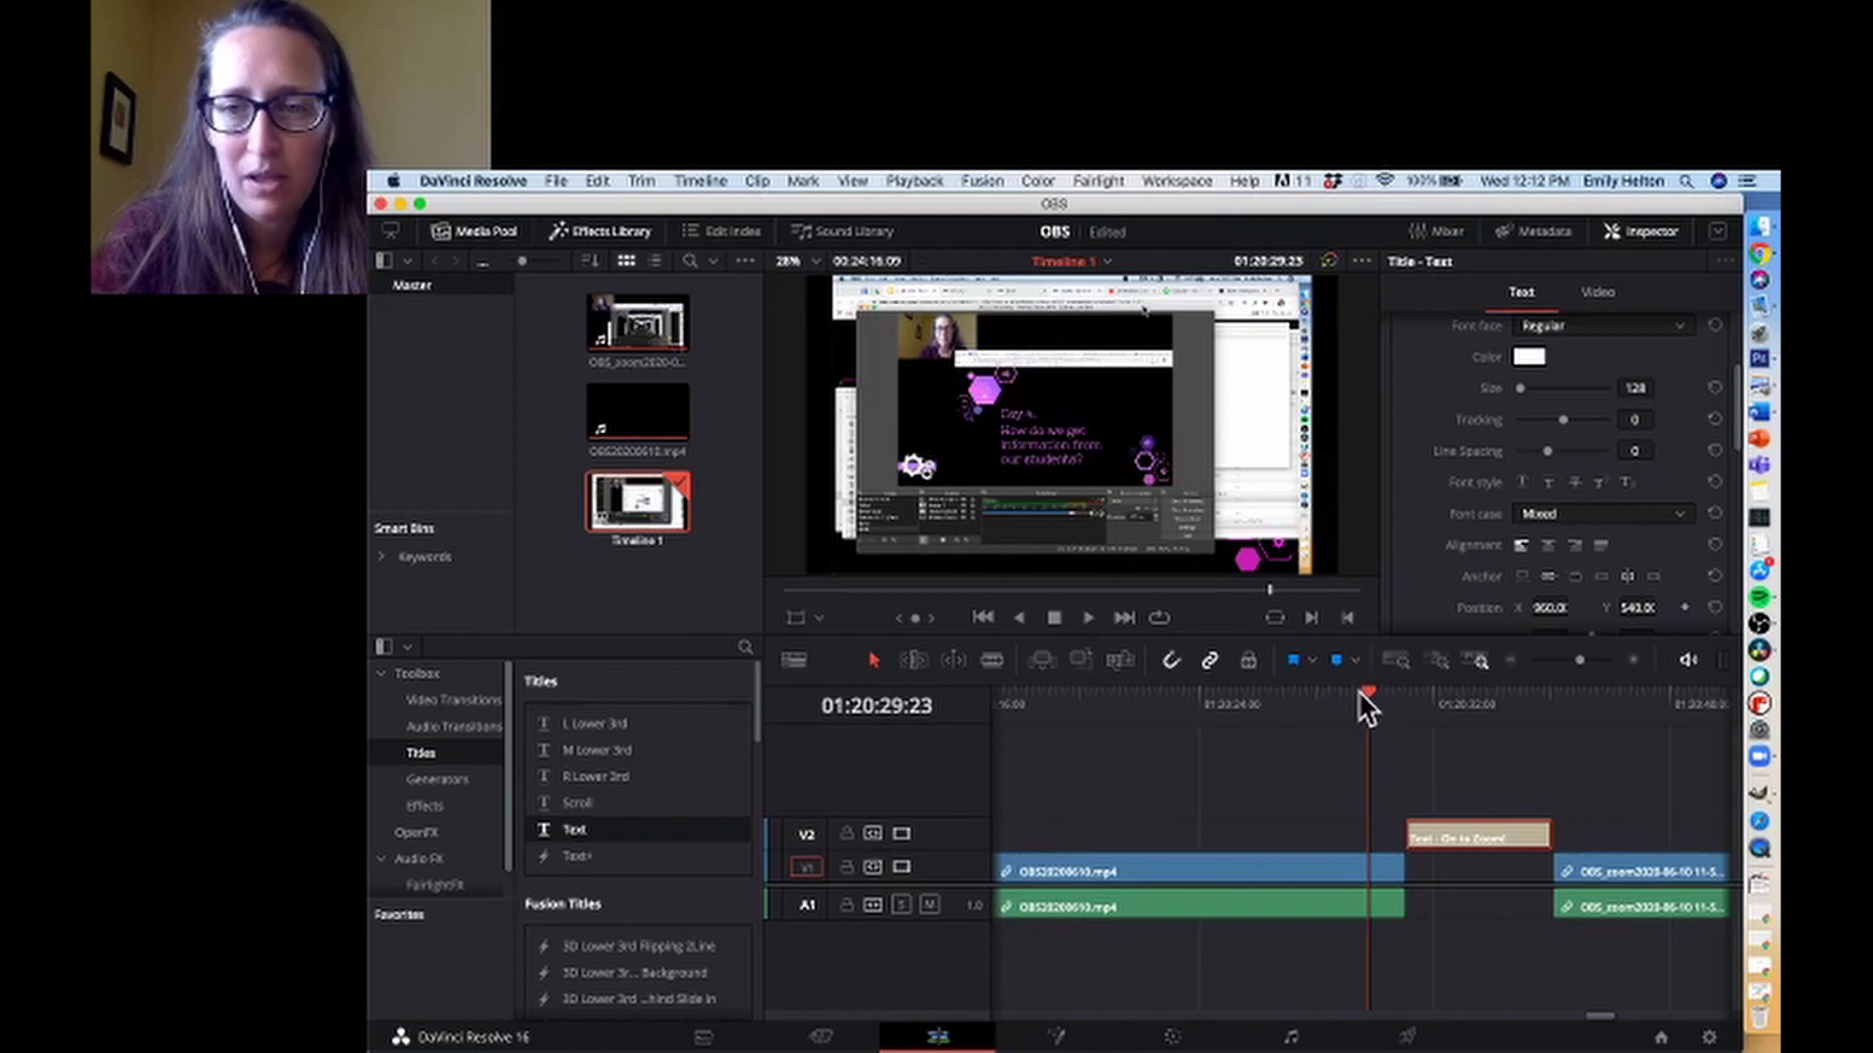
pyautogui.click(1367, 692)
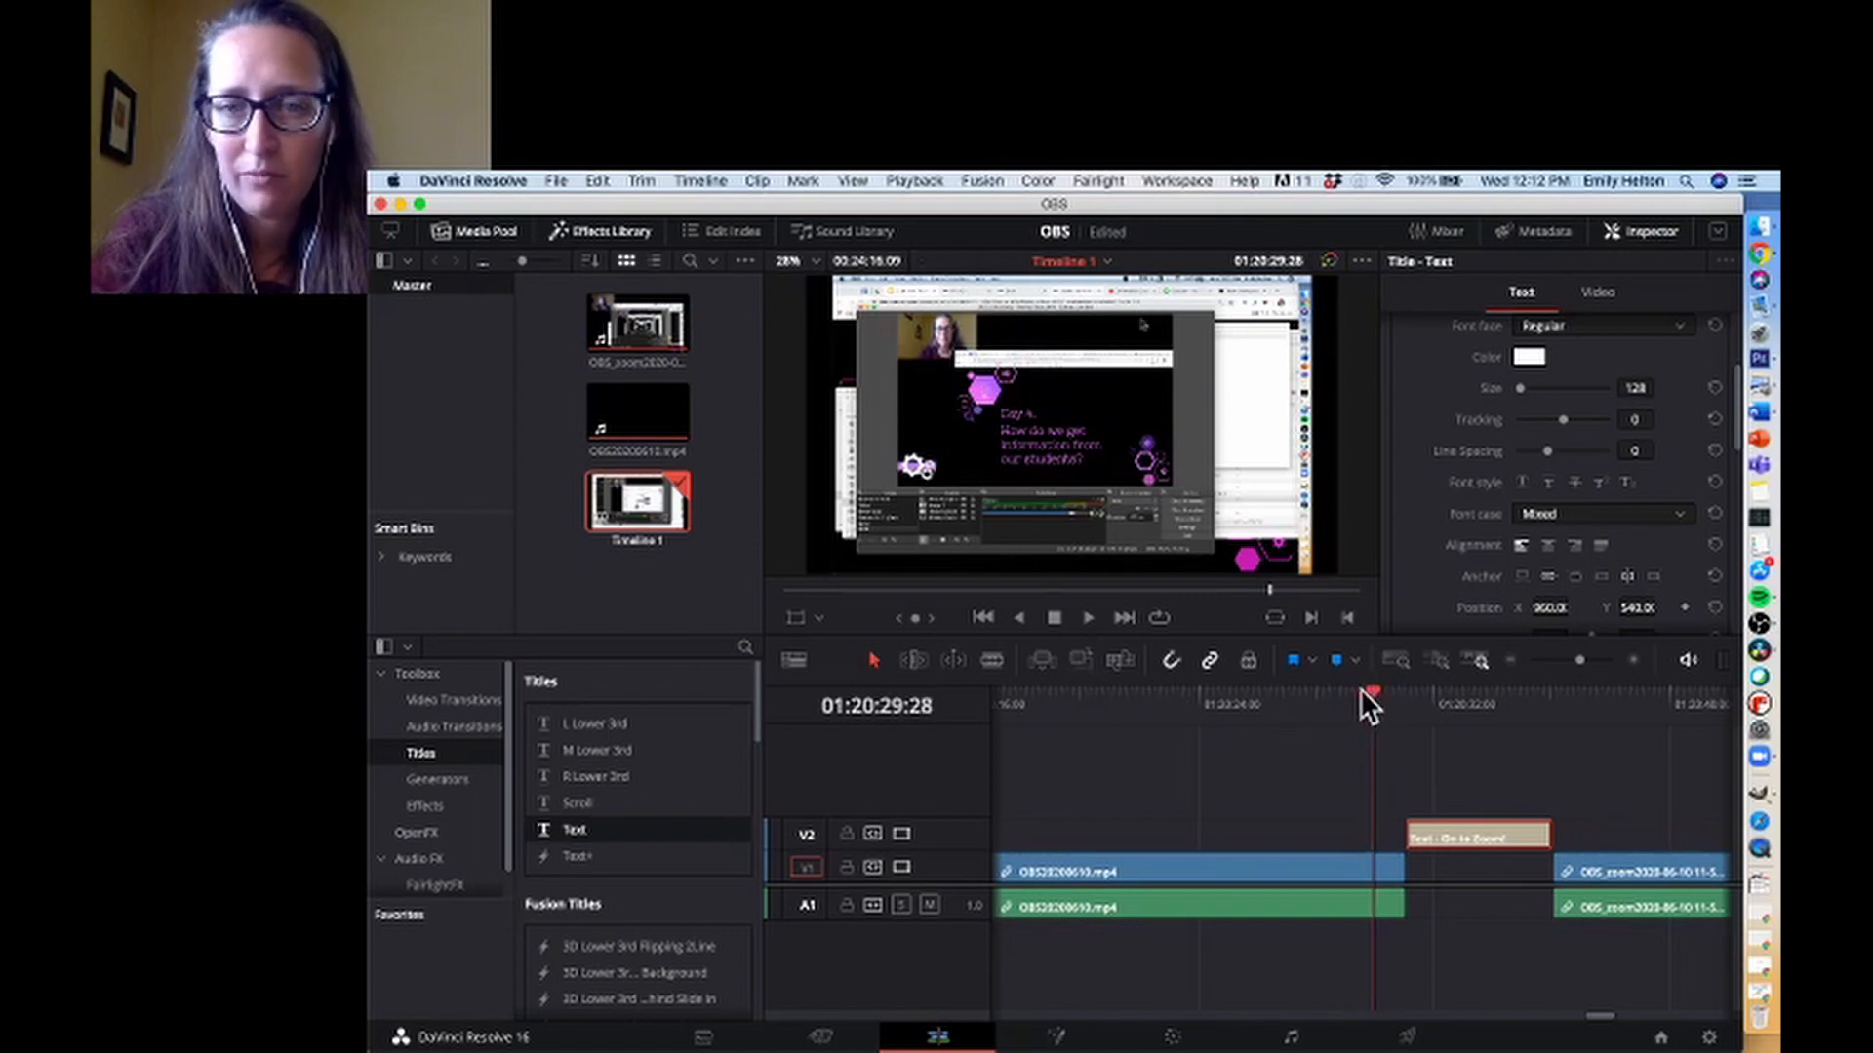
pyautogui.click(1086, 617)
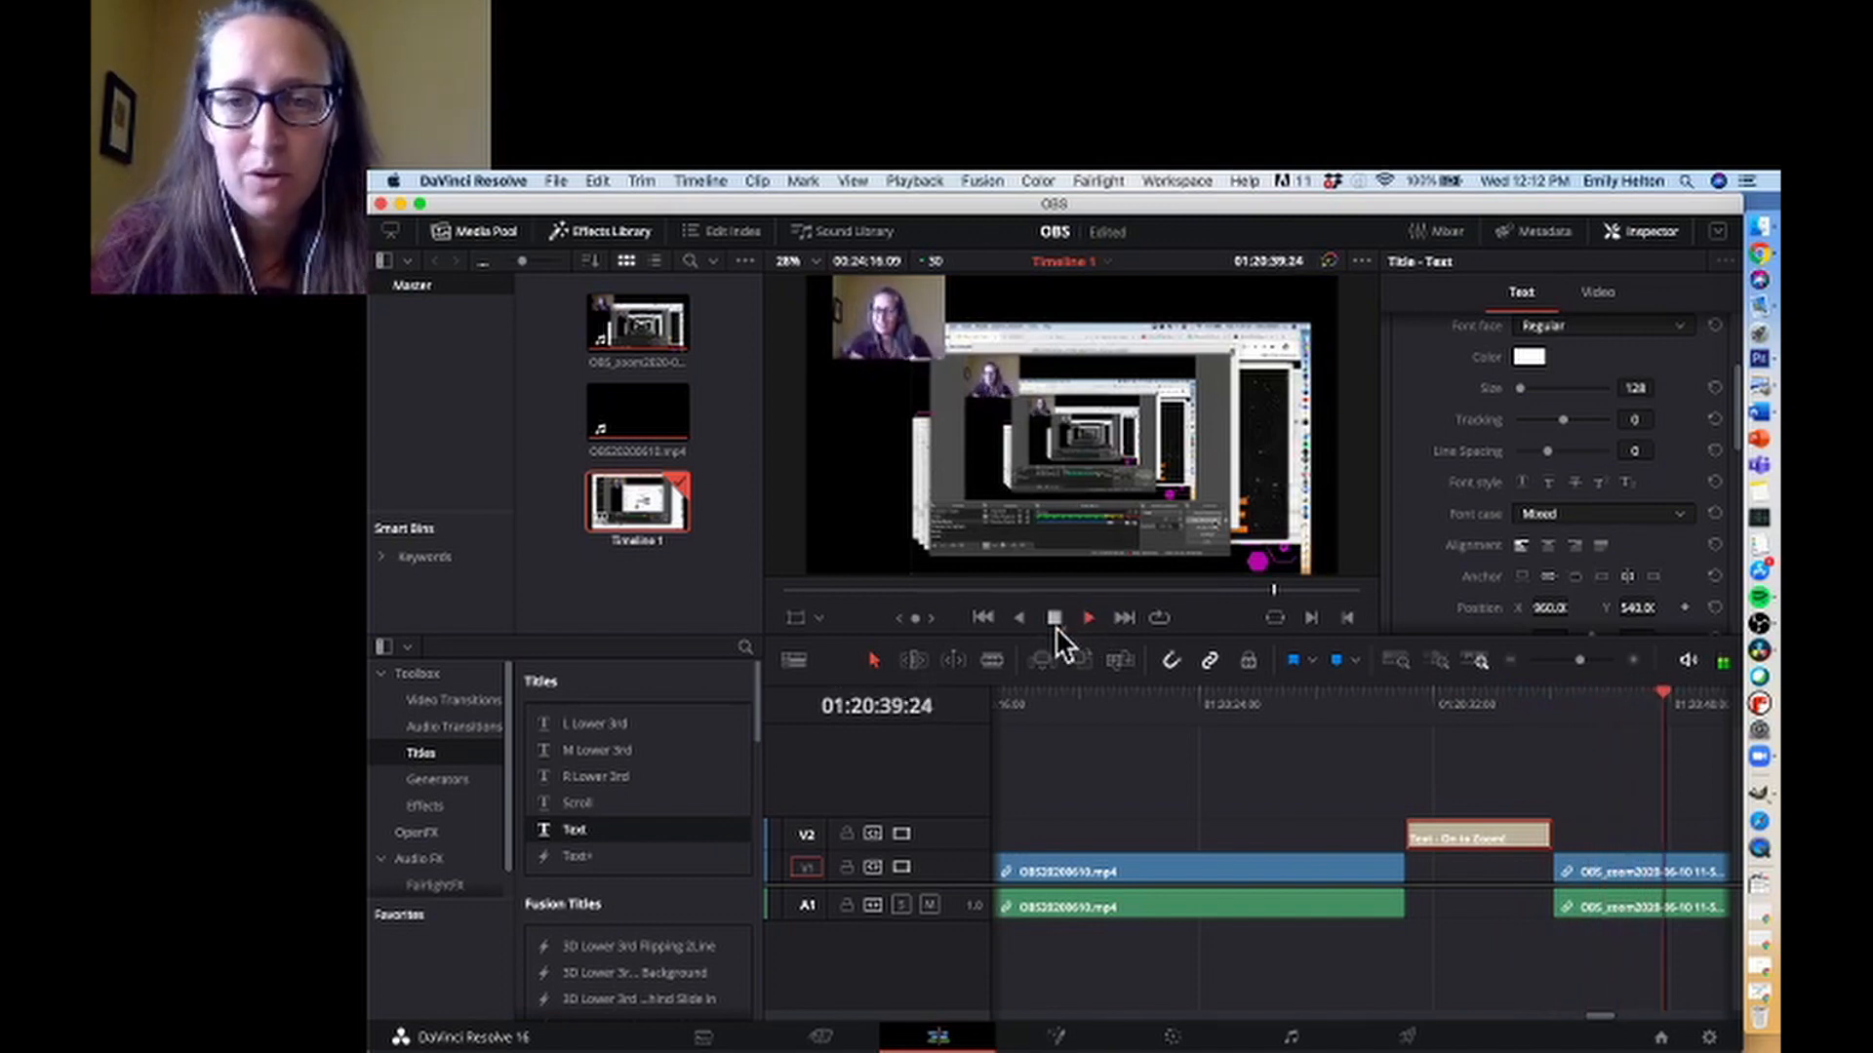
# Stop the timeline playback in the second recording and look along the timeline to its end
pyautogui.click(1054, 621)
pyautogui.hscroll(5, 1374, 888)
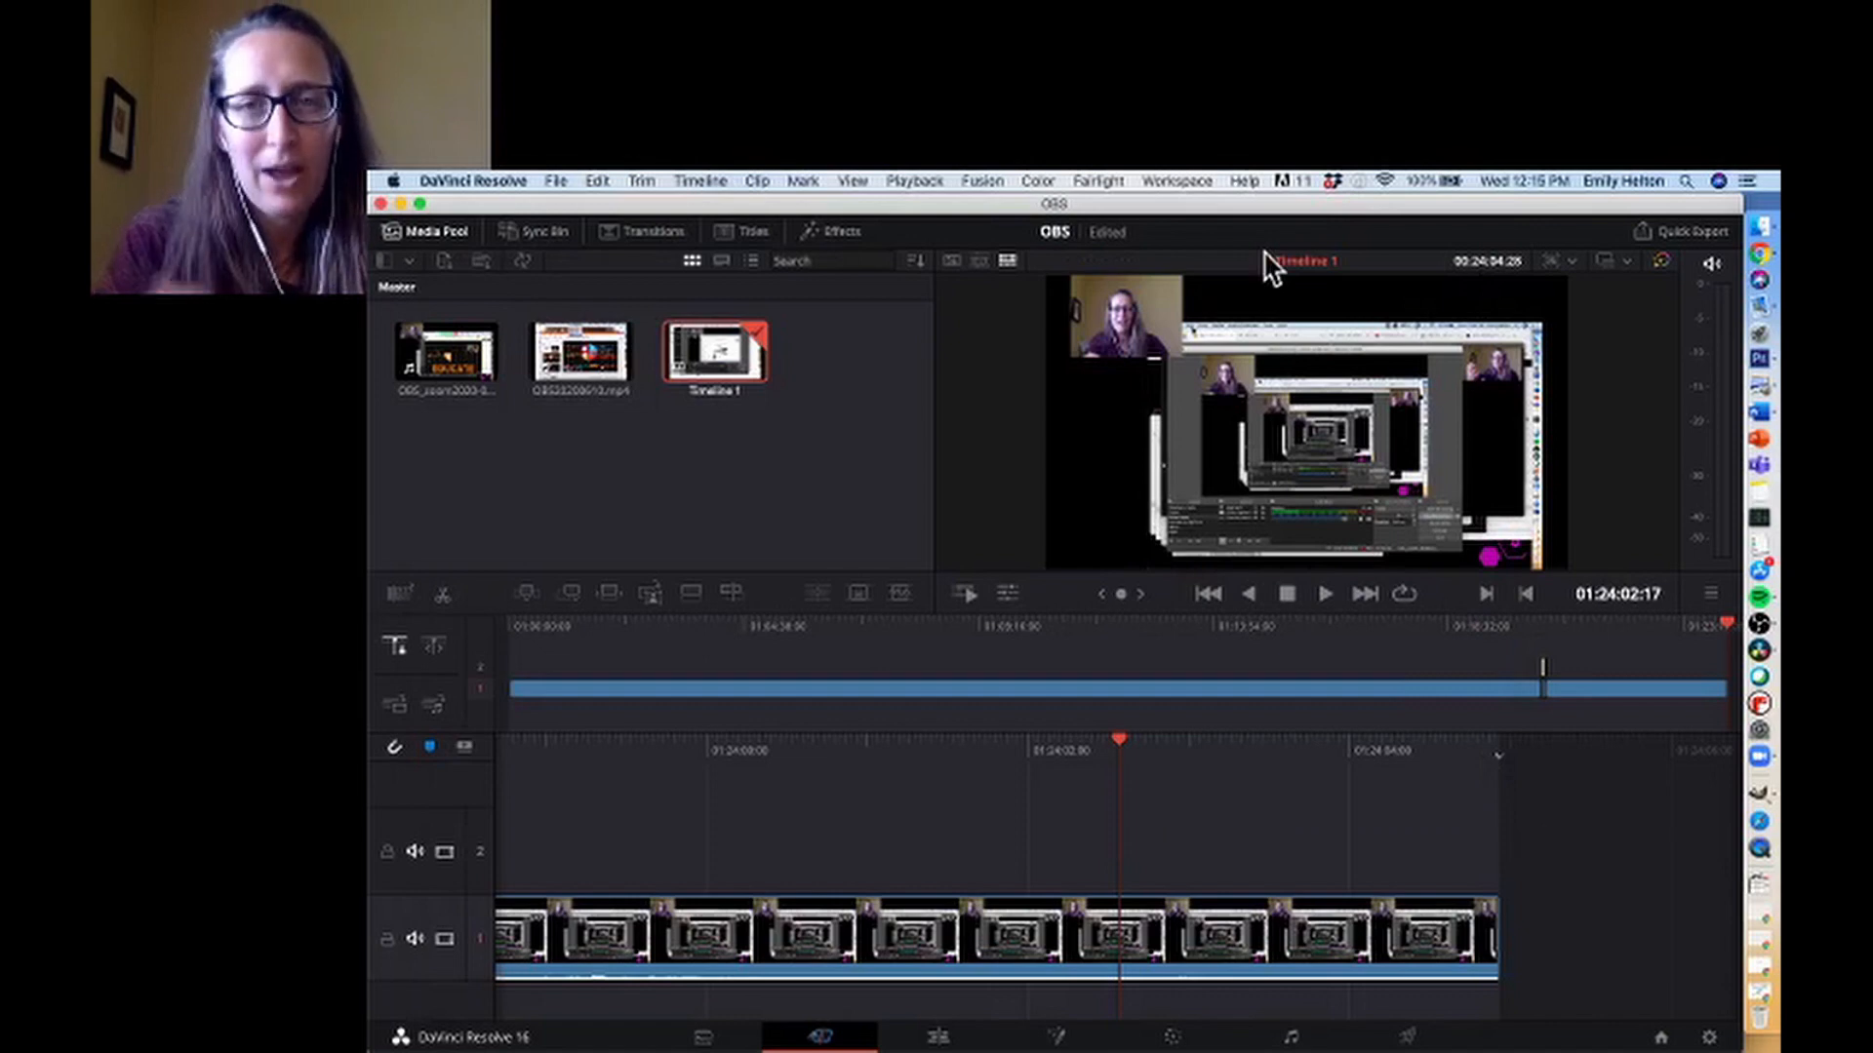
# Switch the workspace to the Edit page and return to the Cut page
pyautogui.click(1178, 180)
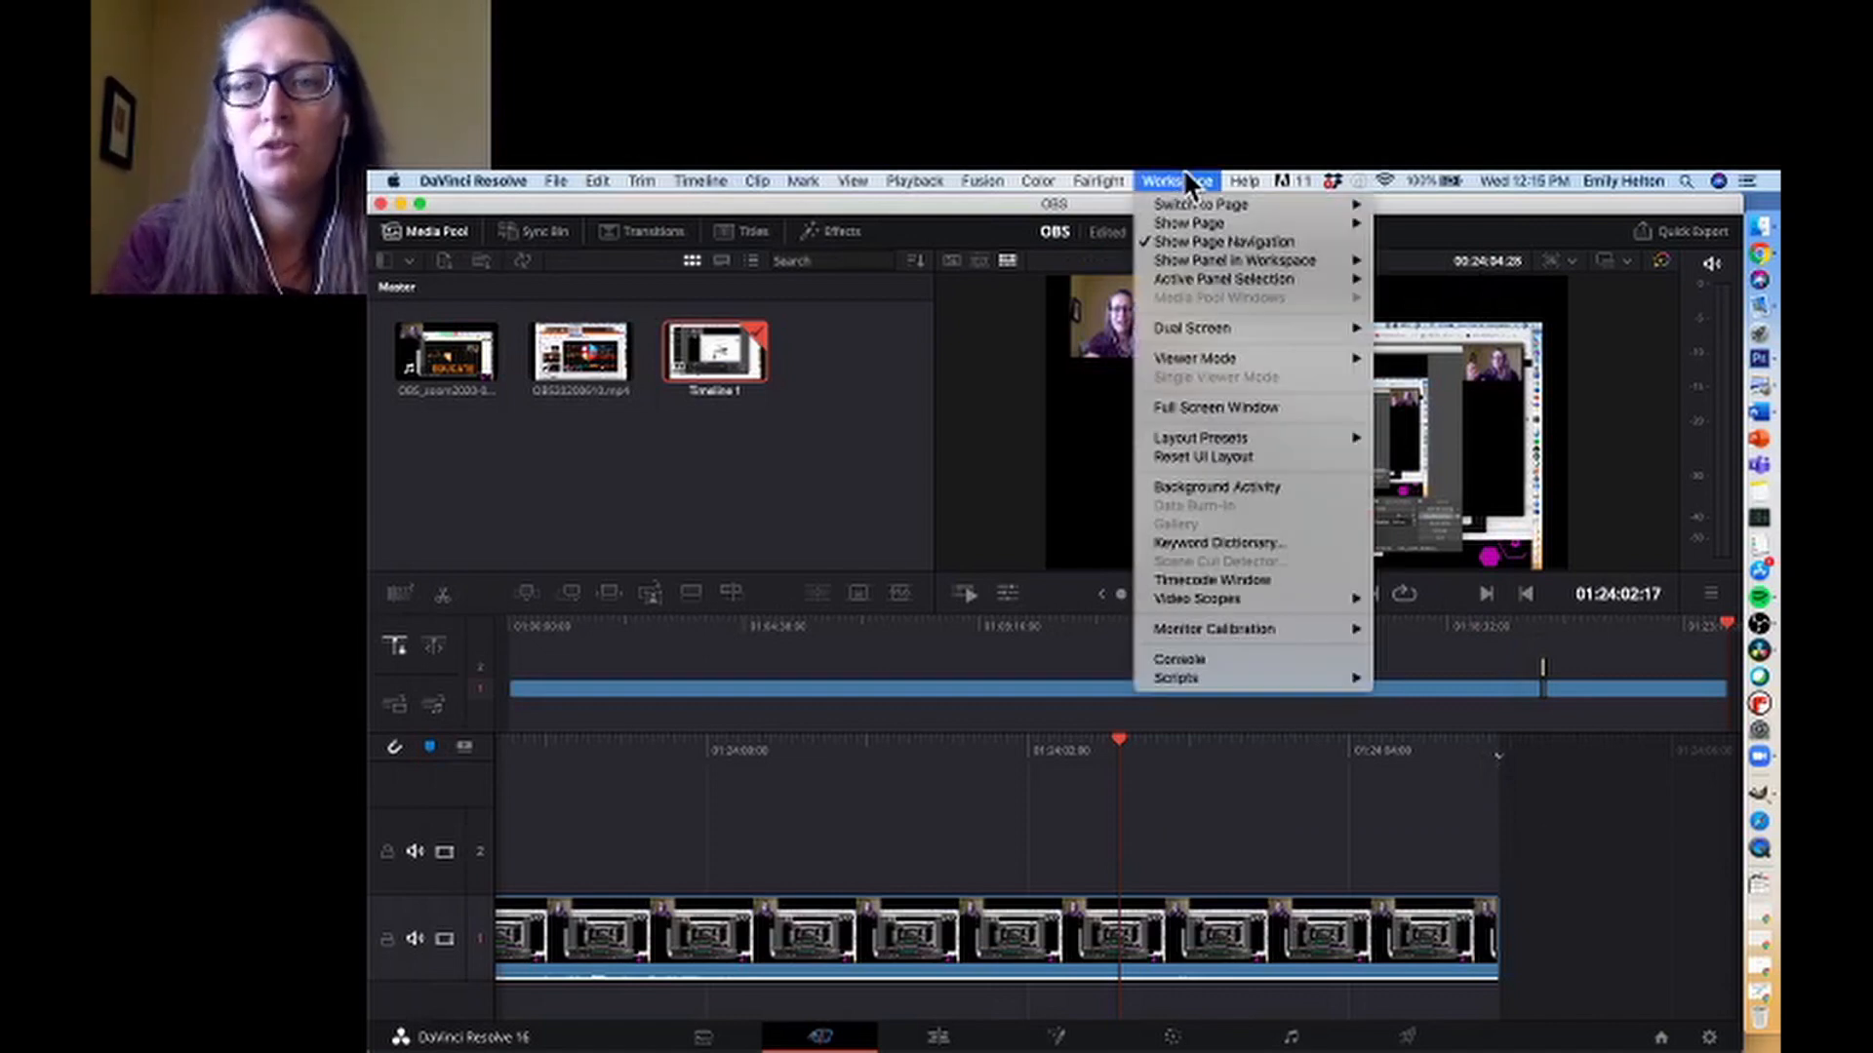
pyautogui.moveTo(1179, 220)
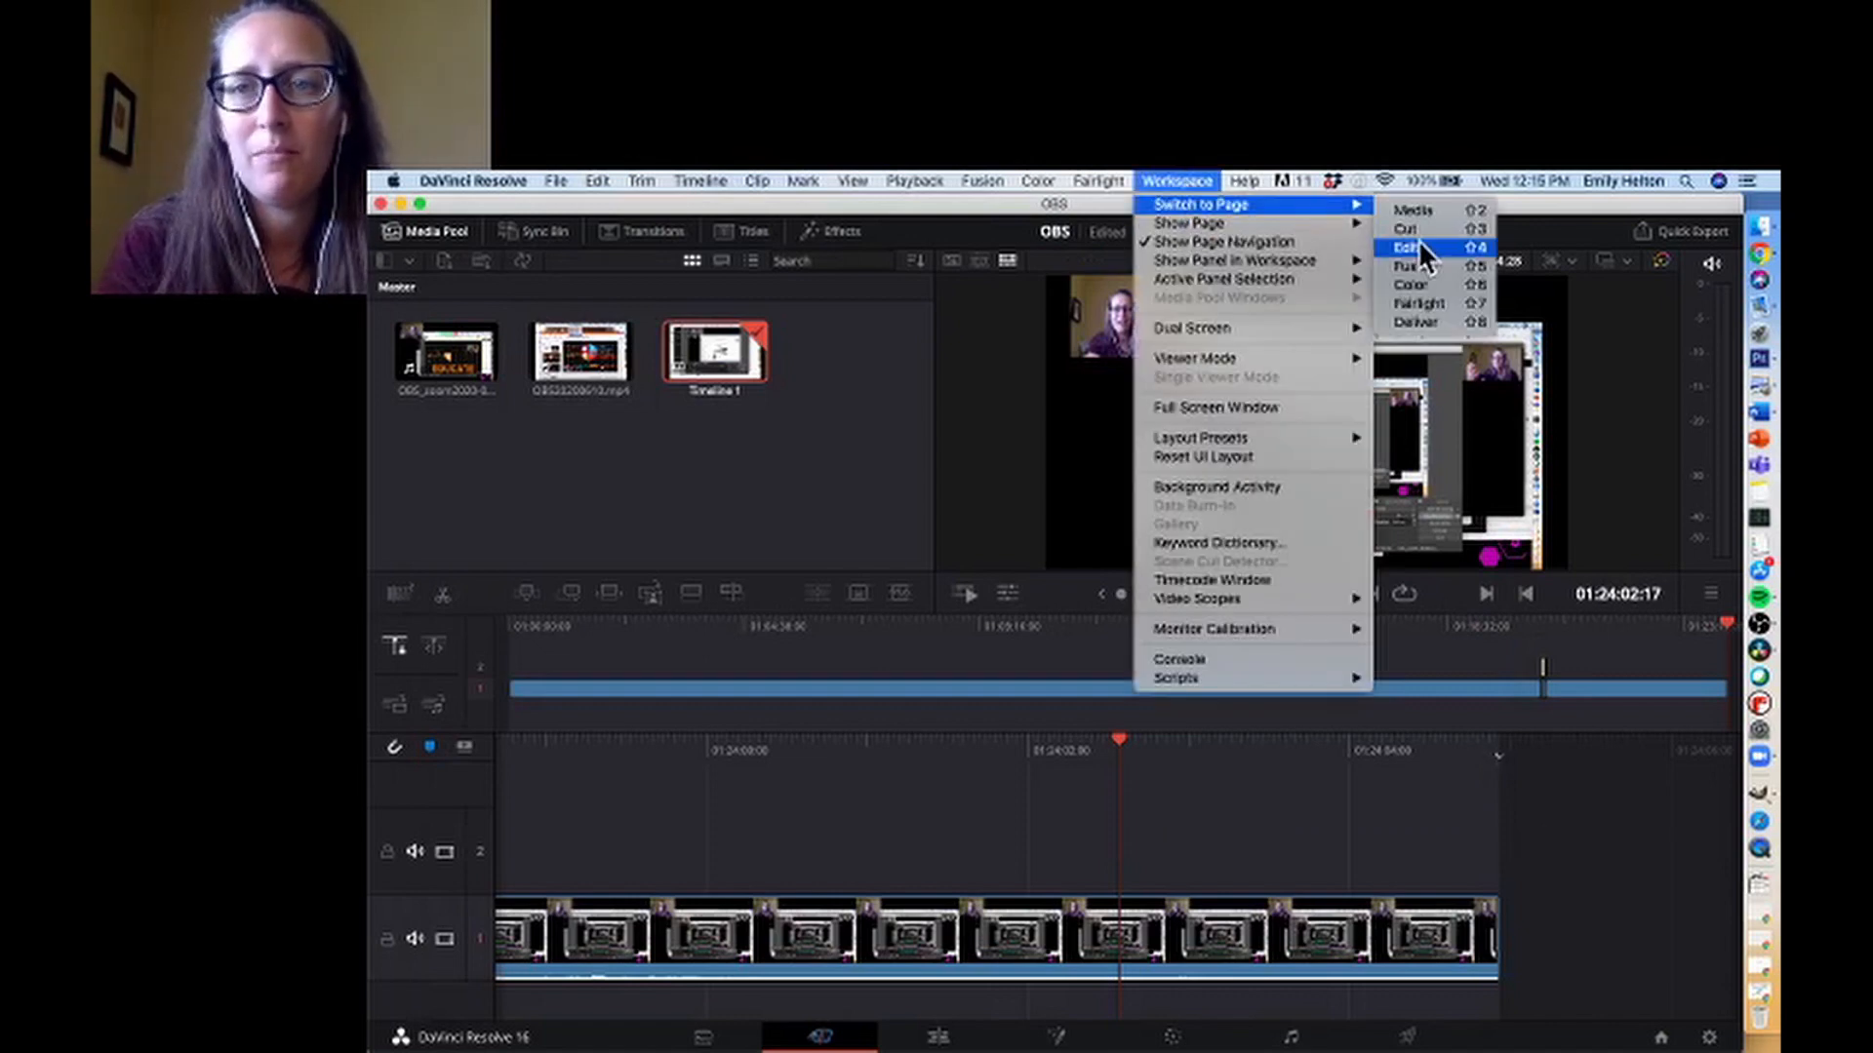
pyautogui.click(1420, 242)
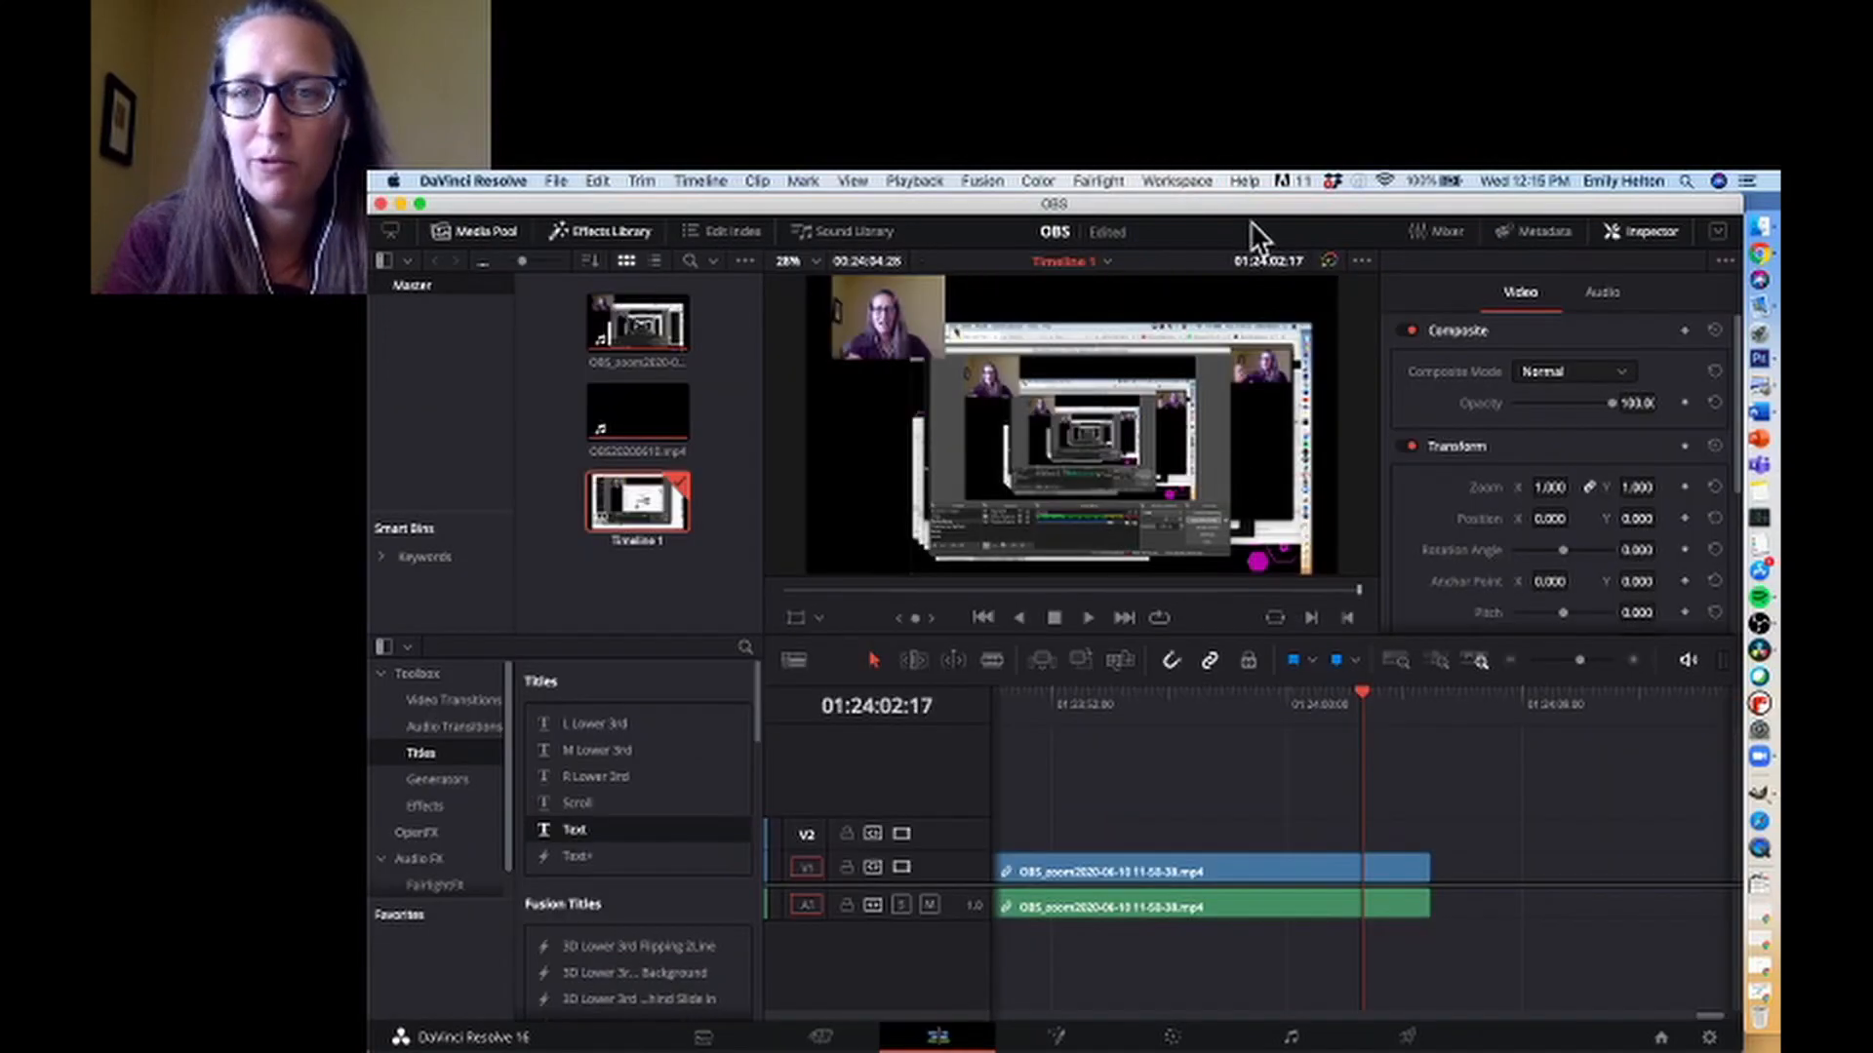
pyautogui.click(1178, 183)
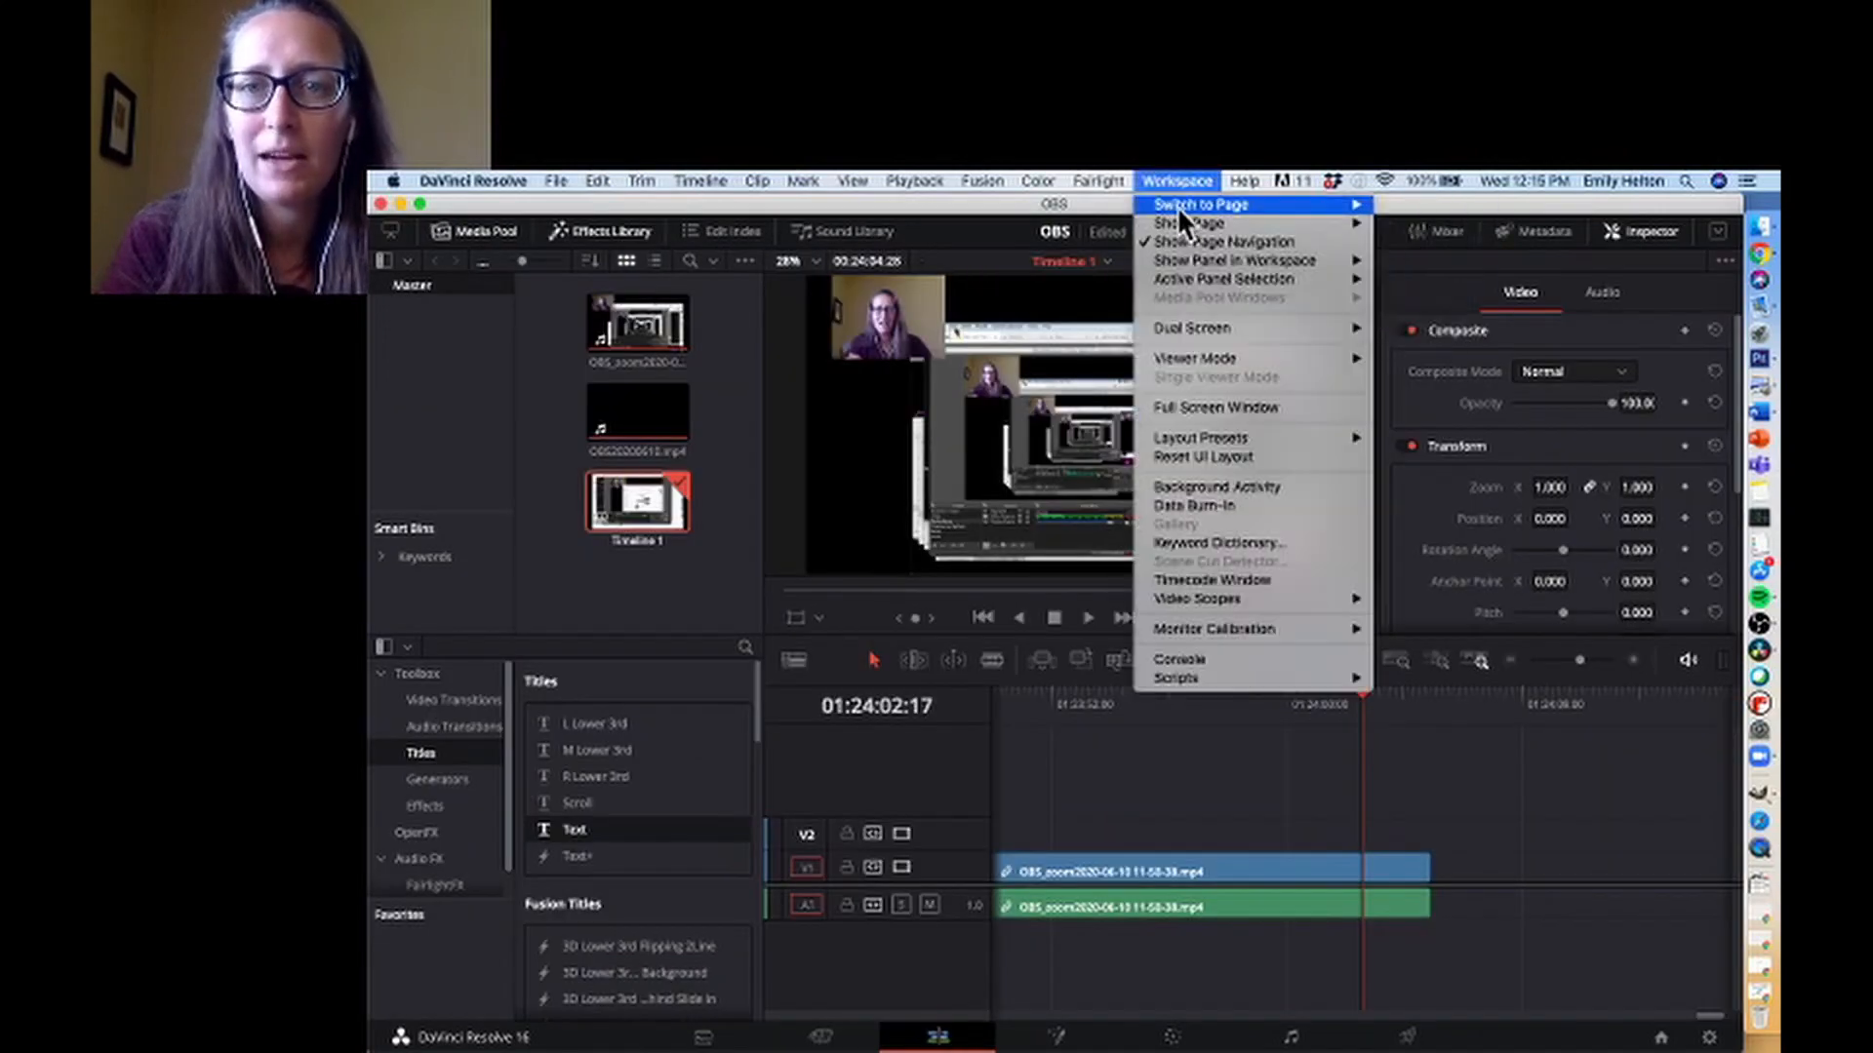
pyautogui.moveTo(1176, 205)
pyautogui.click(1455, 225)
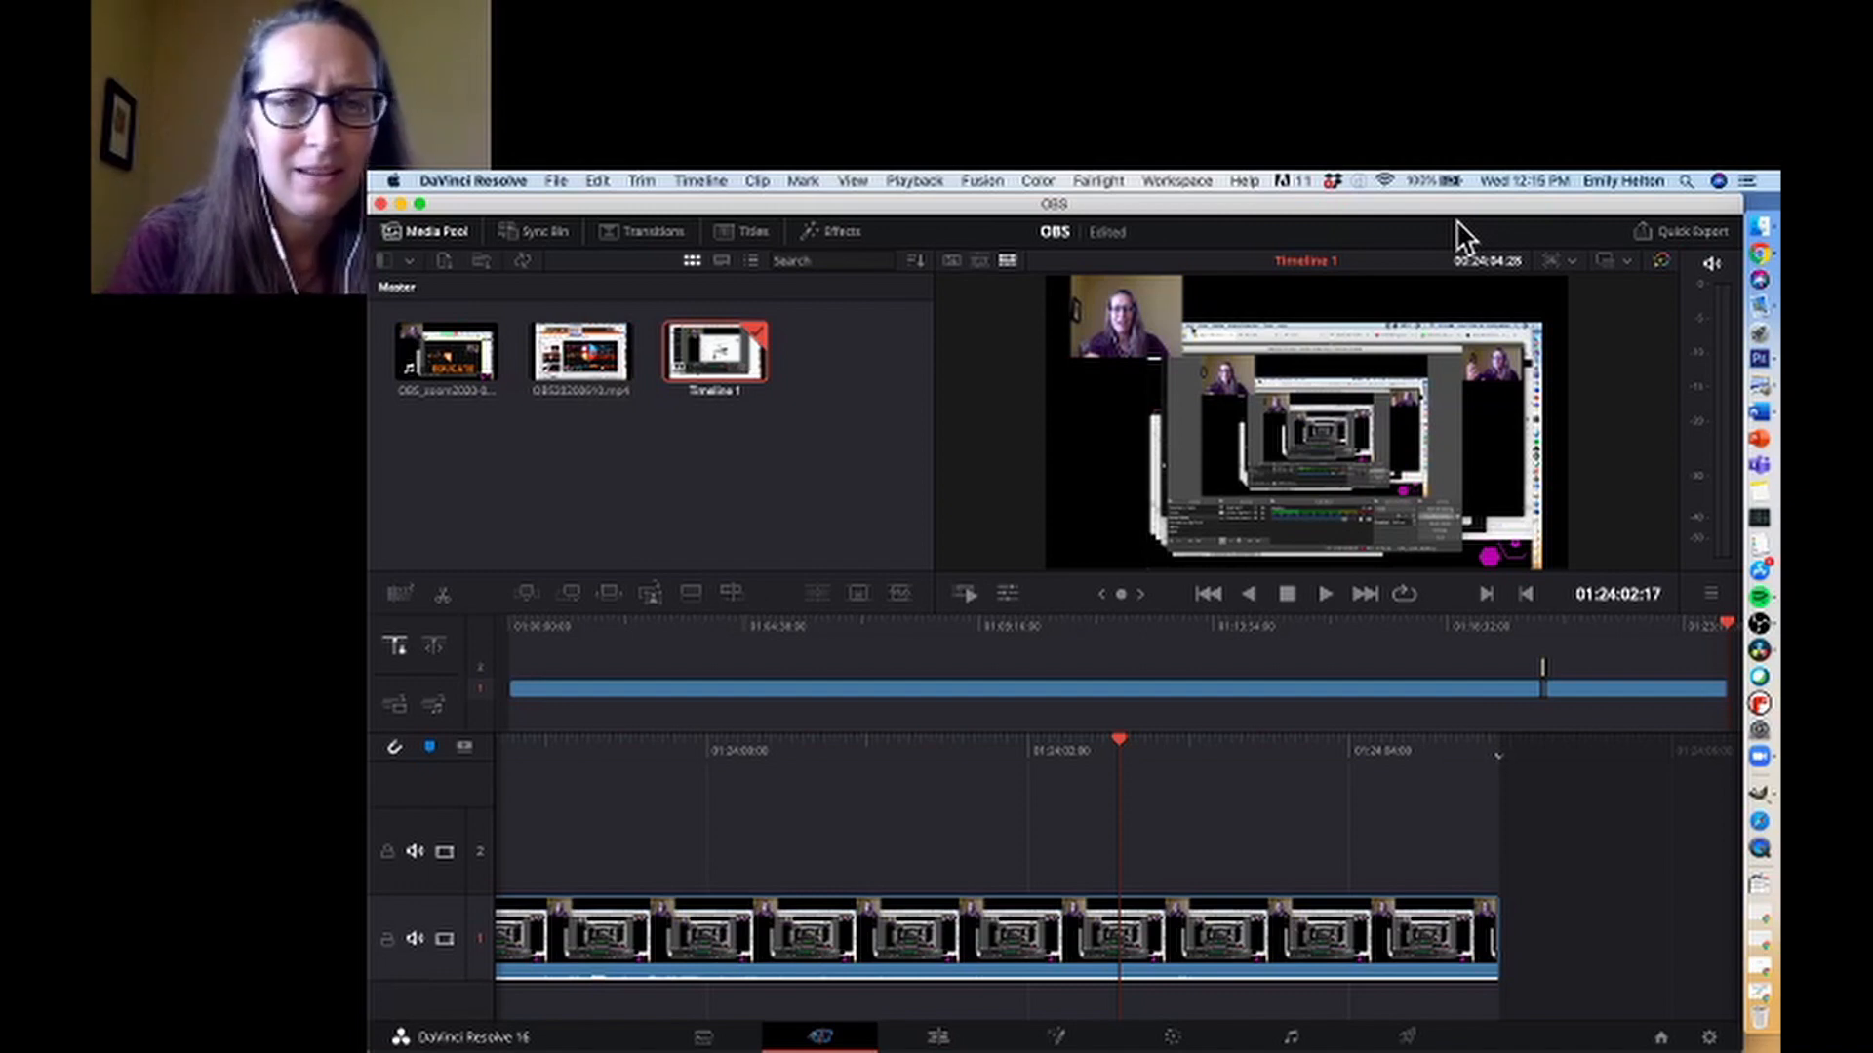
# Start a Quick Export of Timeline 1 with the YouTube preset
pyautogui.click(557, 180)
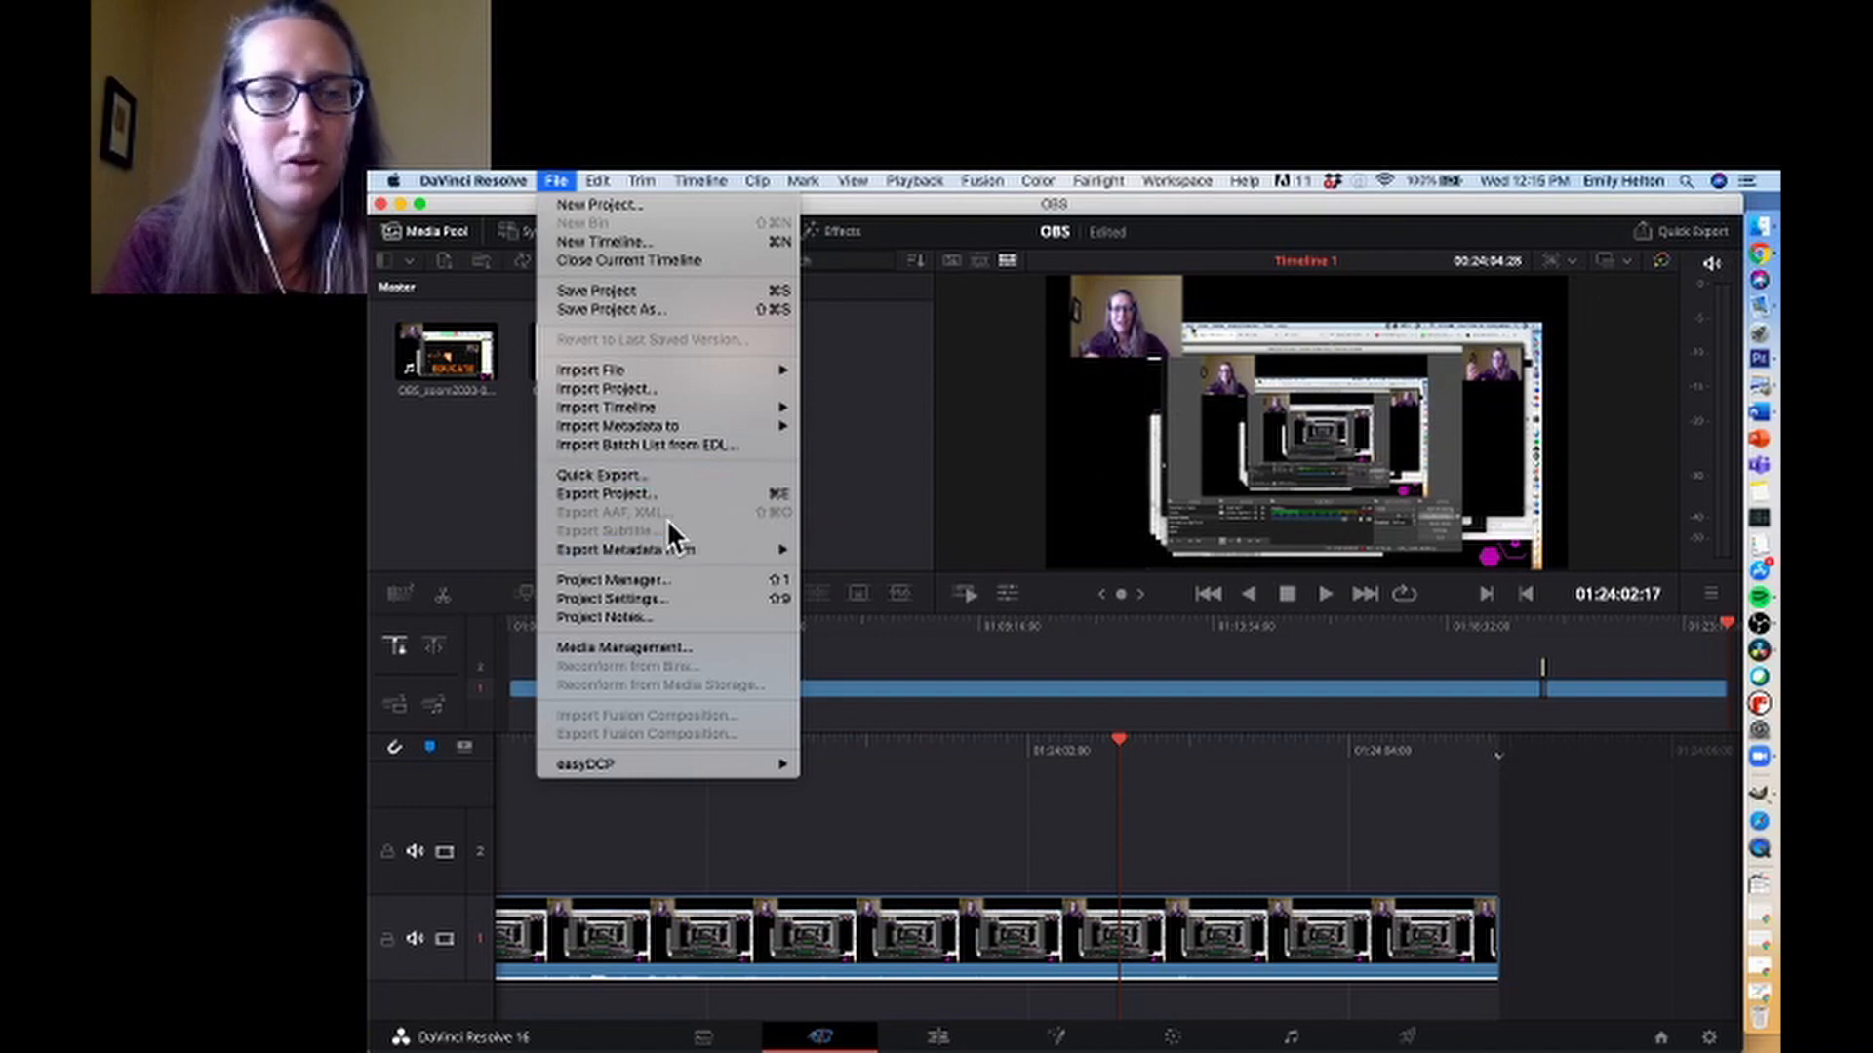
pyautogui.click(657, 475)
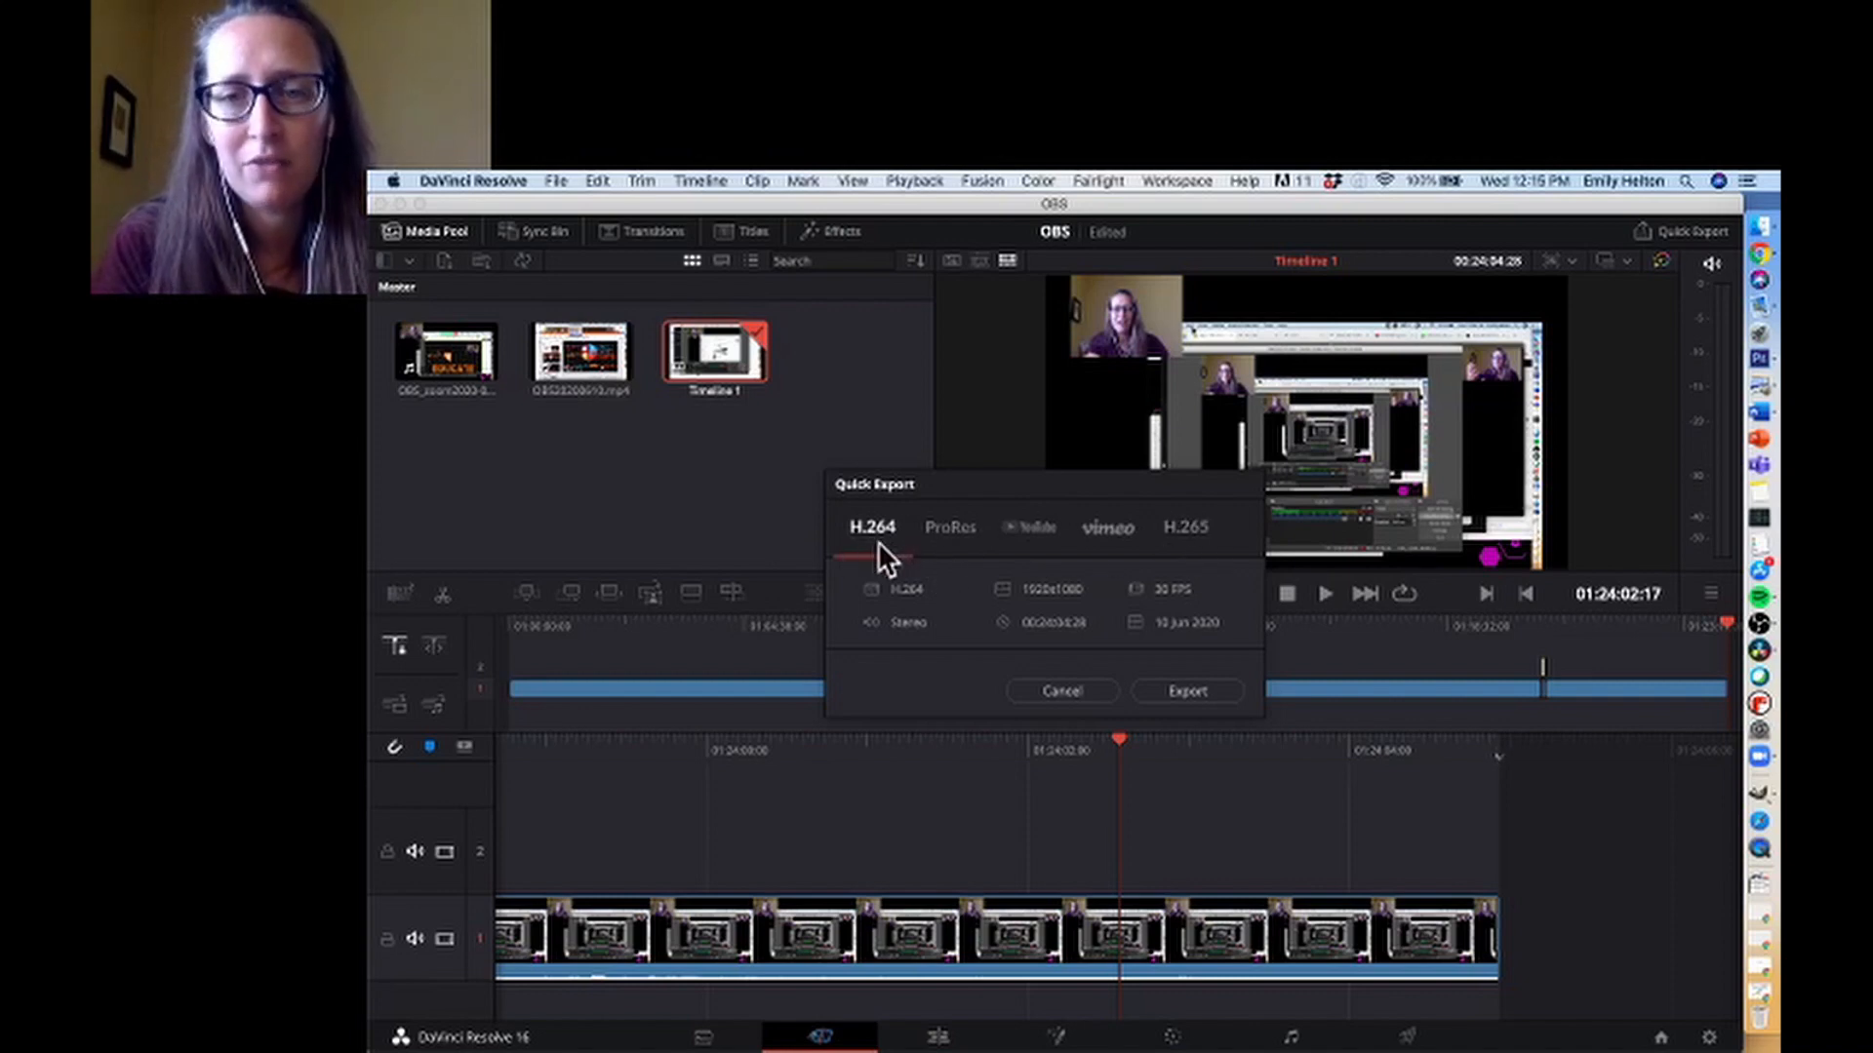
pyautogui.click(1034, 525)
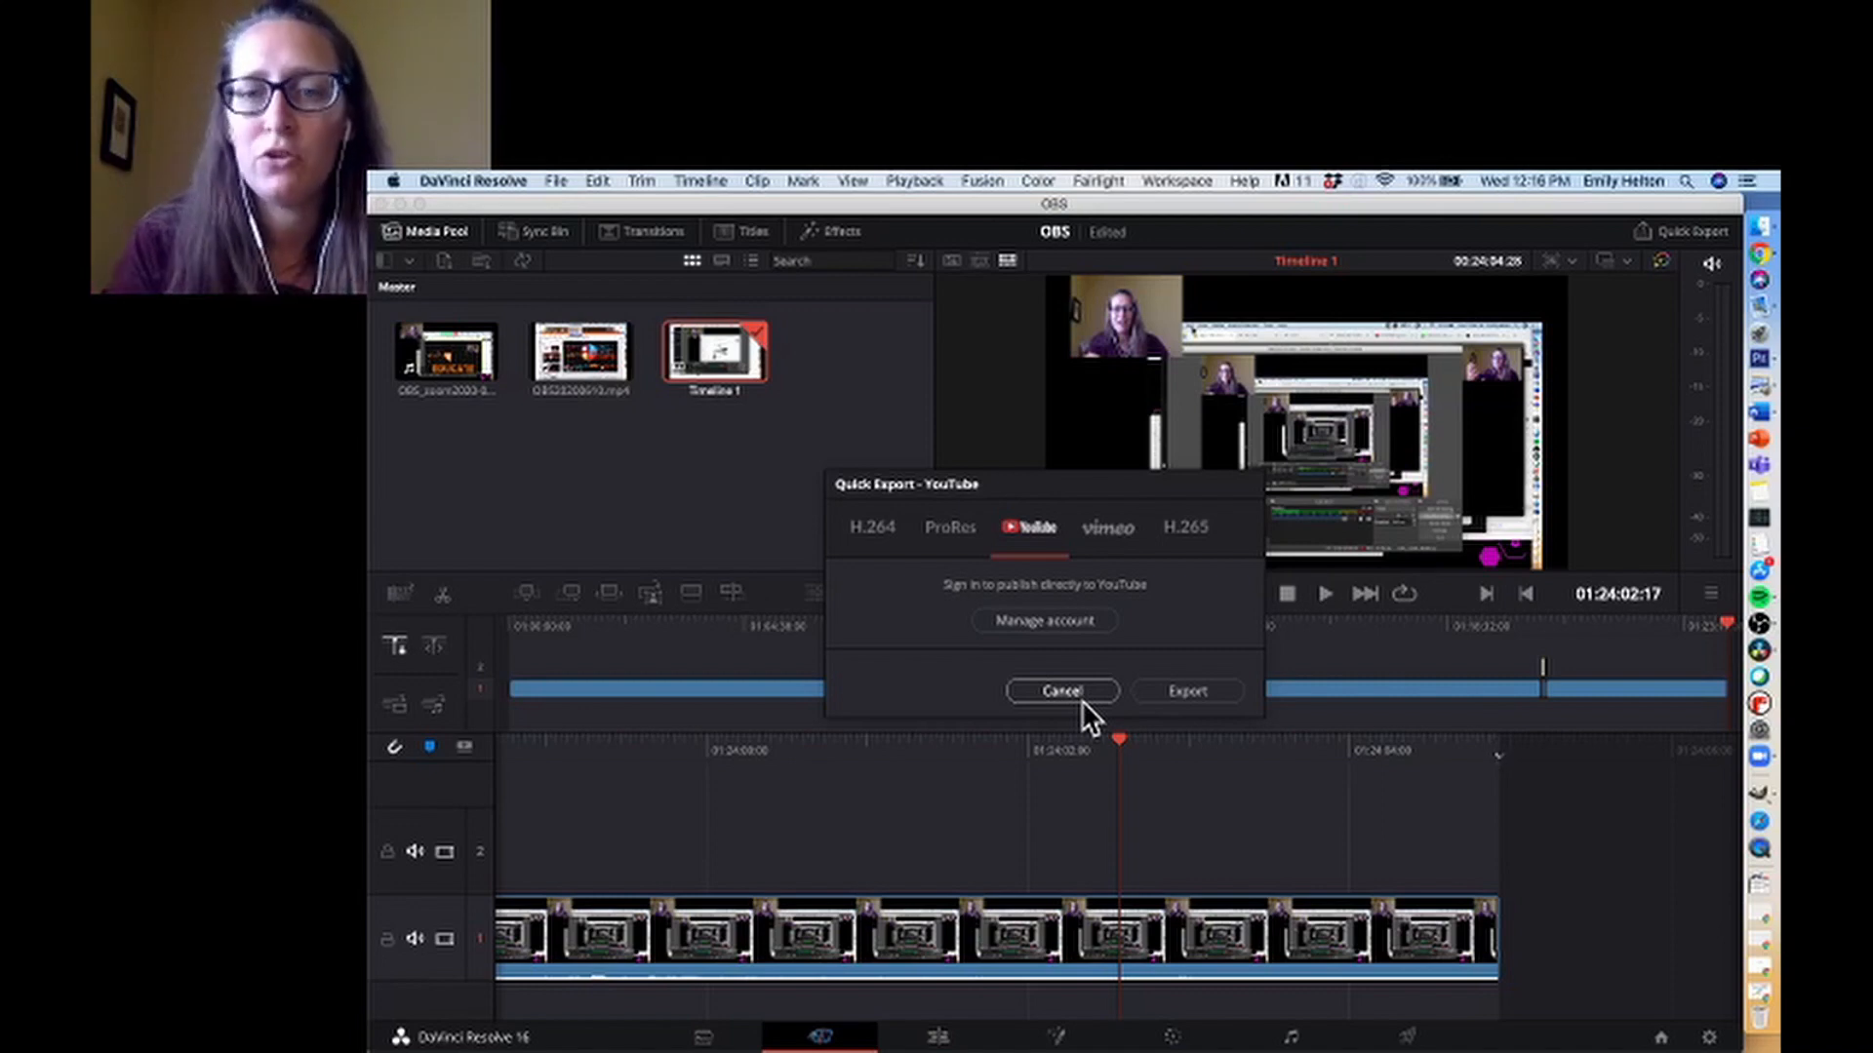
pyautogui.click(1201, 694)
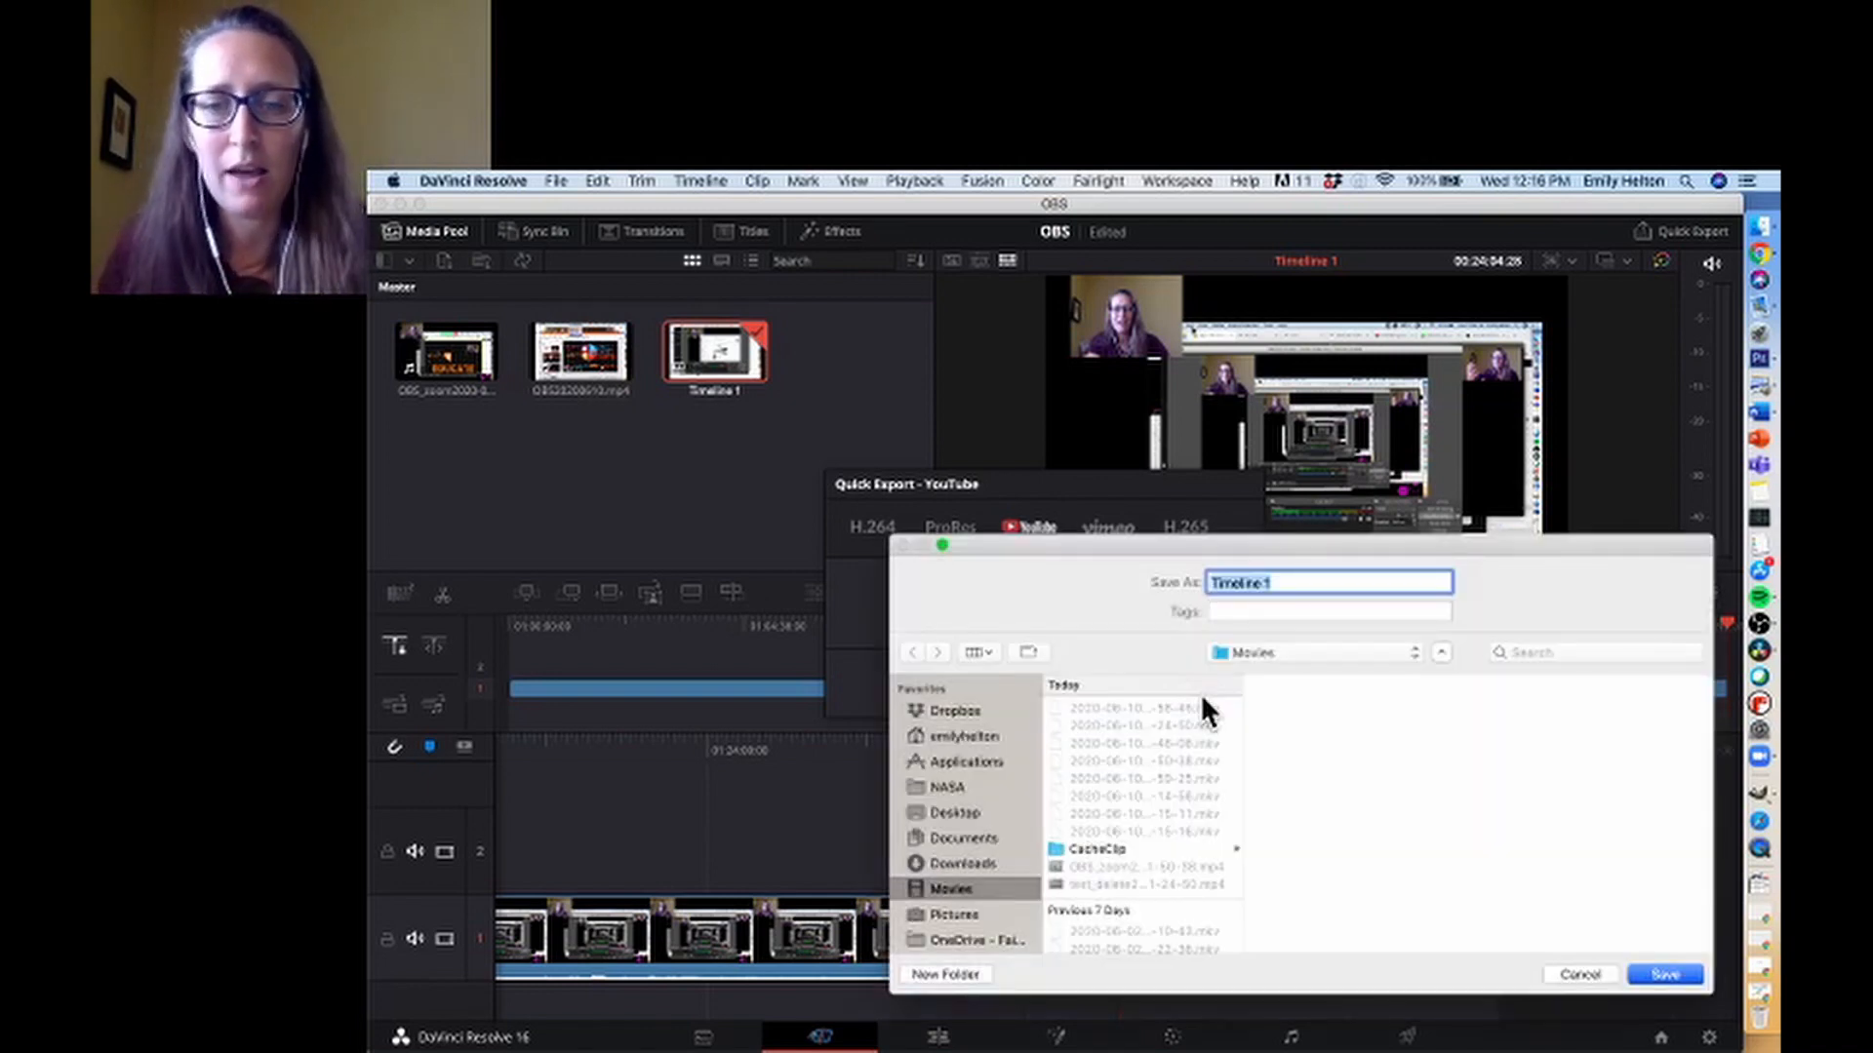
# Name the export file OBS20200610topost and save it in the Movies folder
pyautogui.write('OBS')
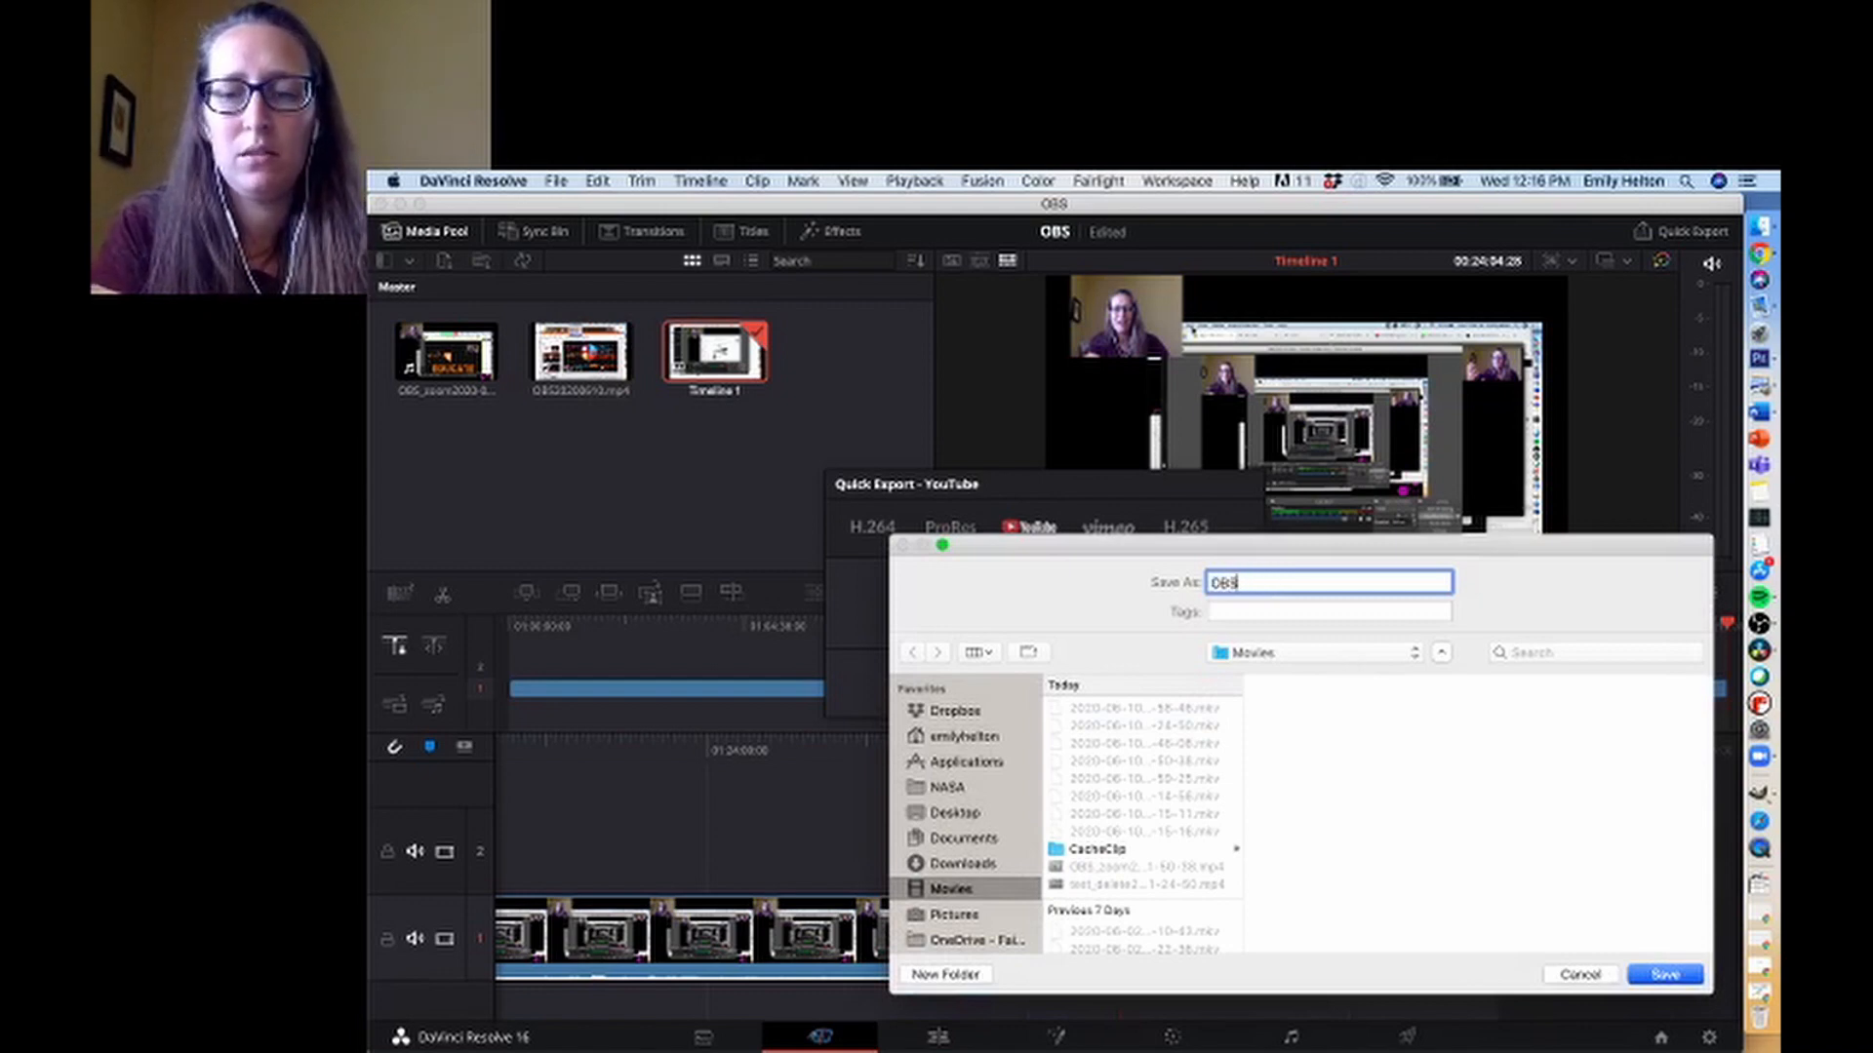
pyautogui.write('2020')
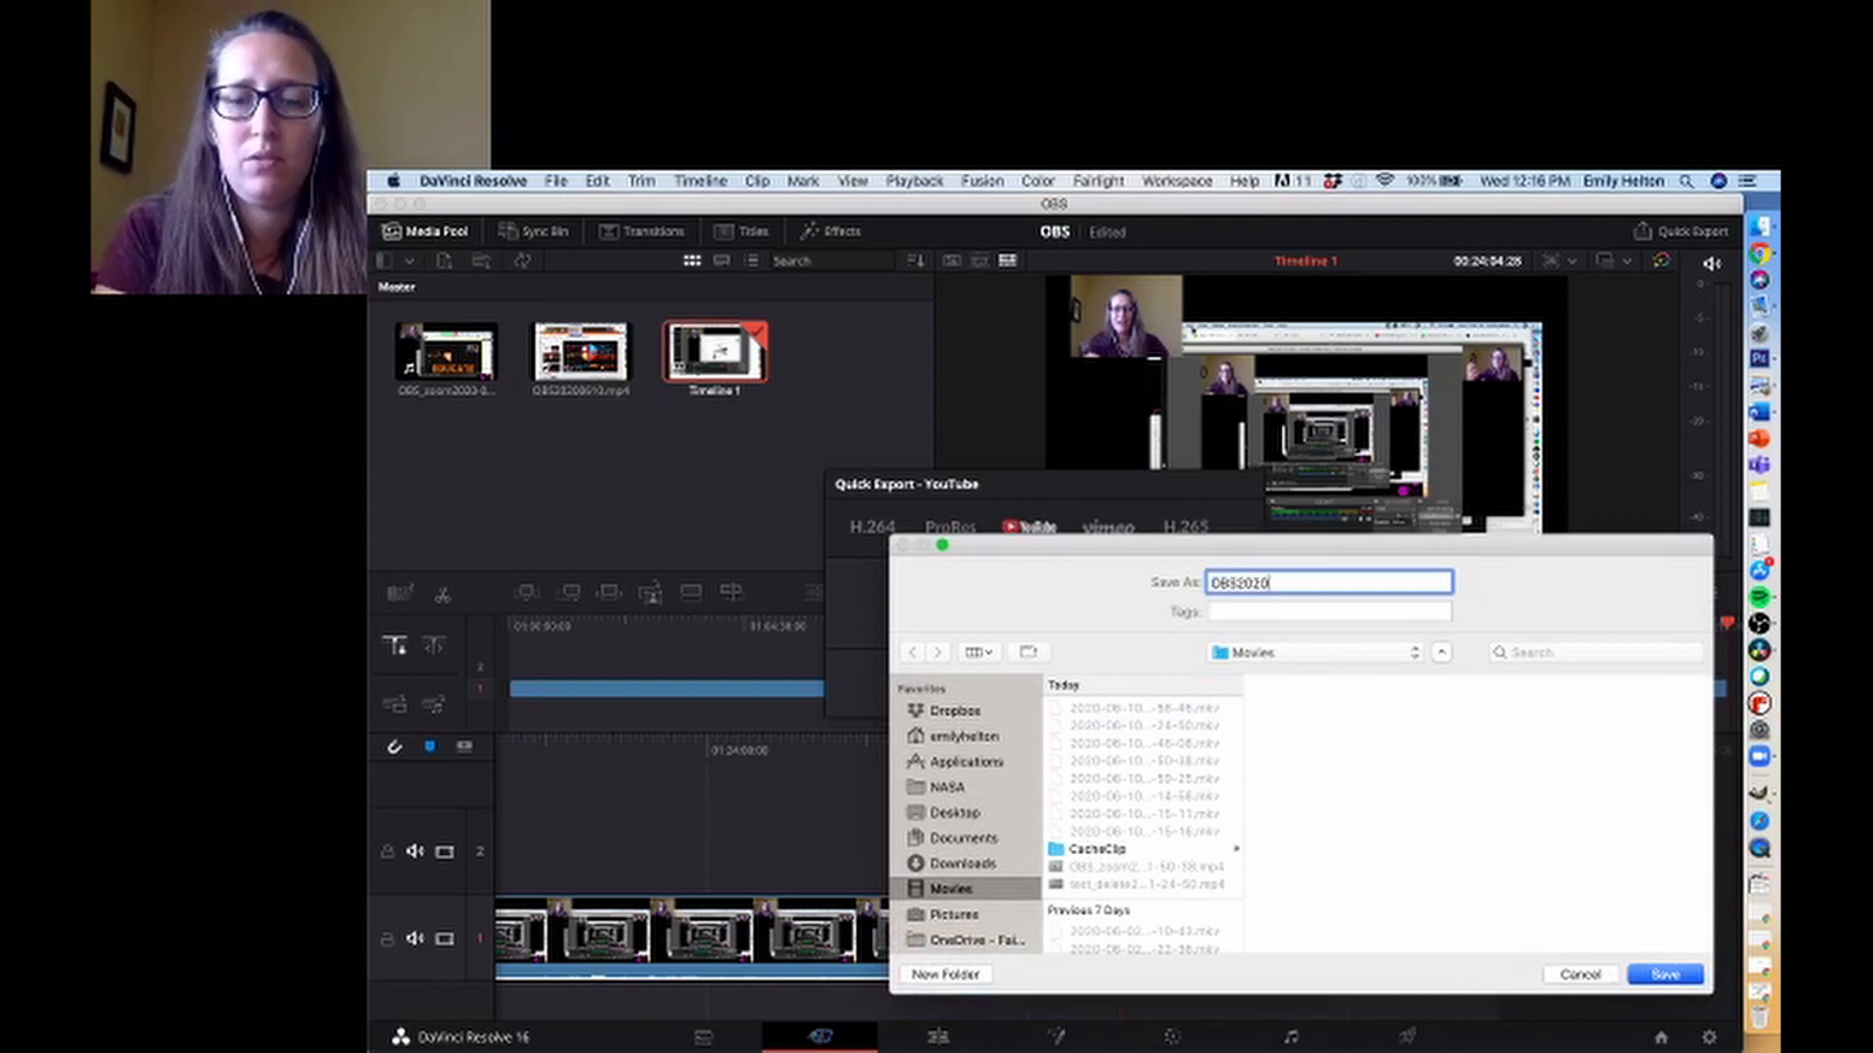
pyautogui.write('0610')
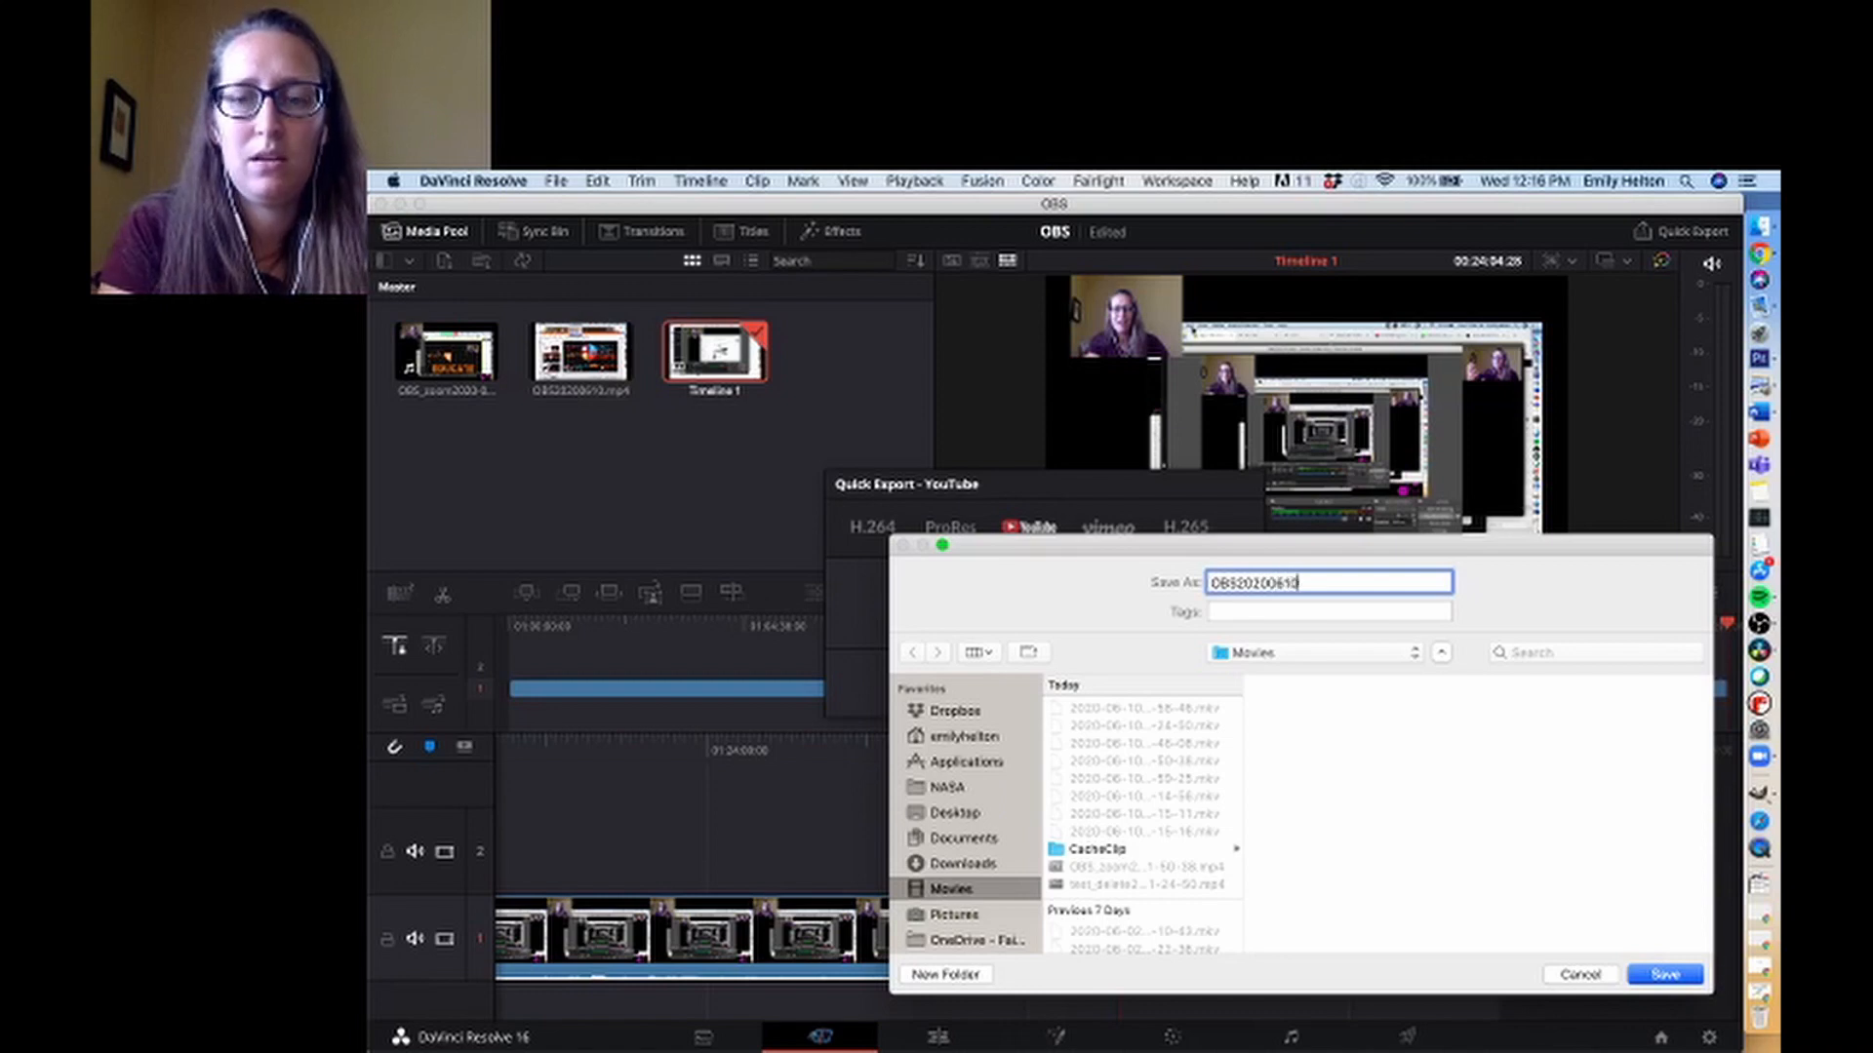
pyautogui.write('export')
pyautogui.press('Return')
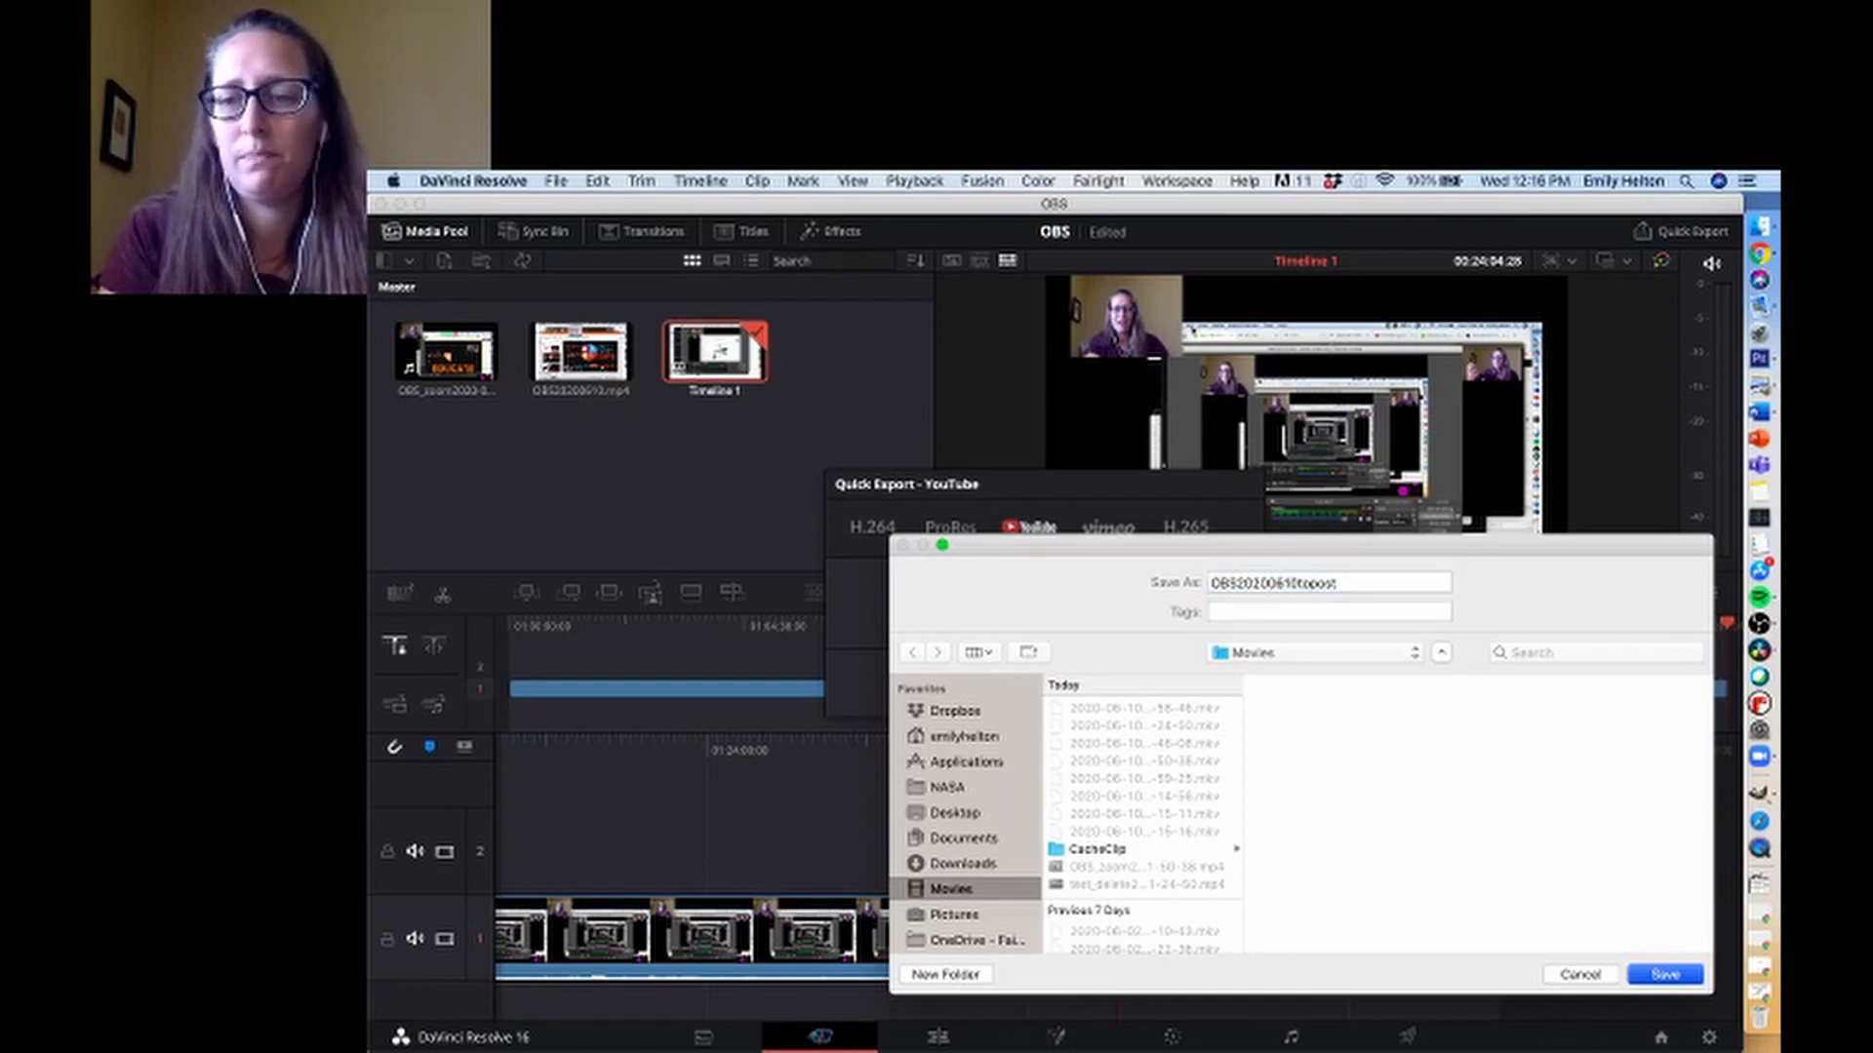